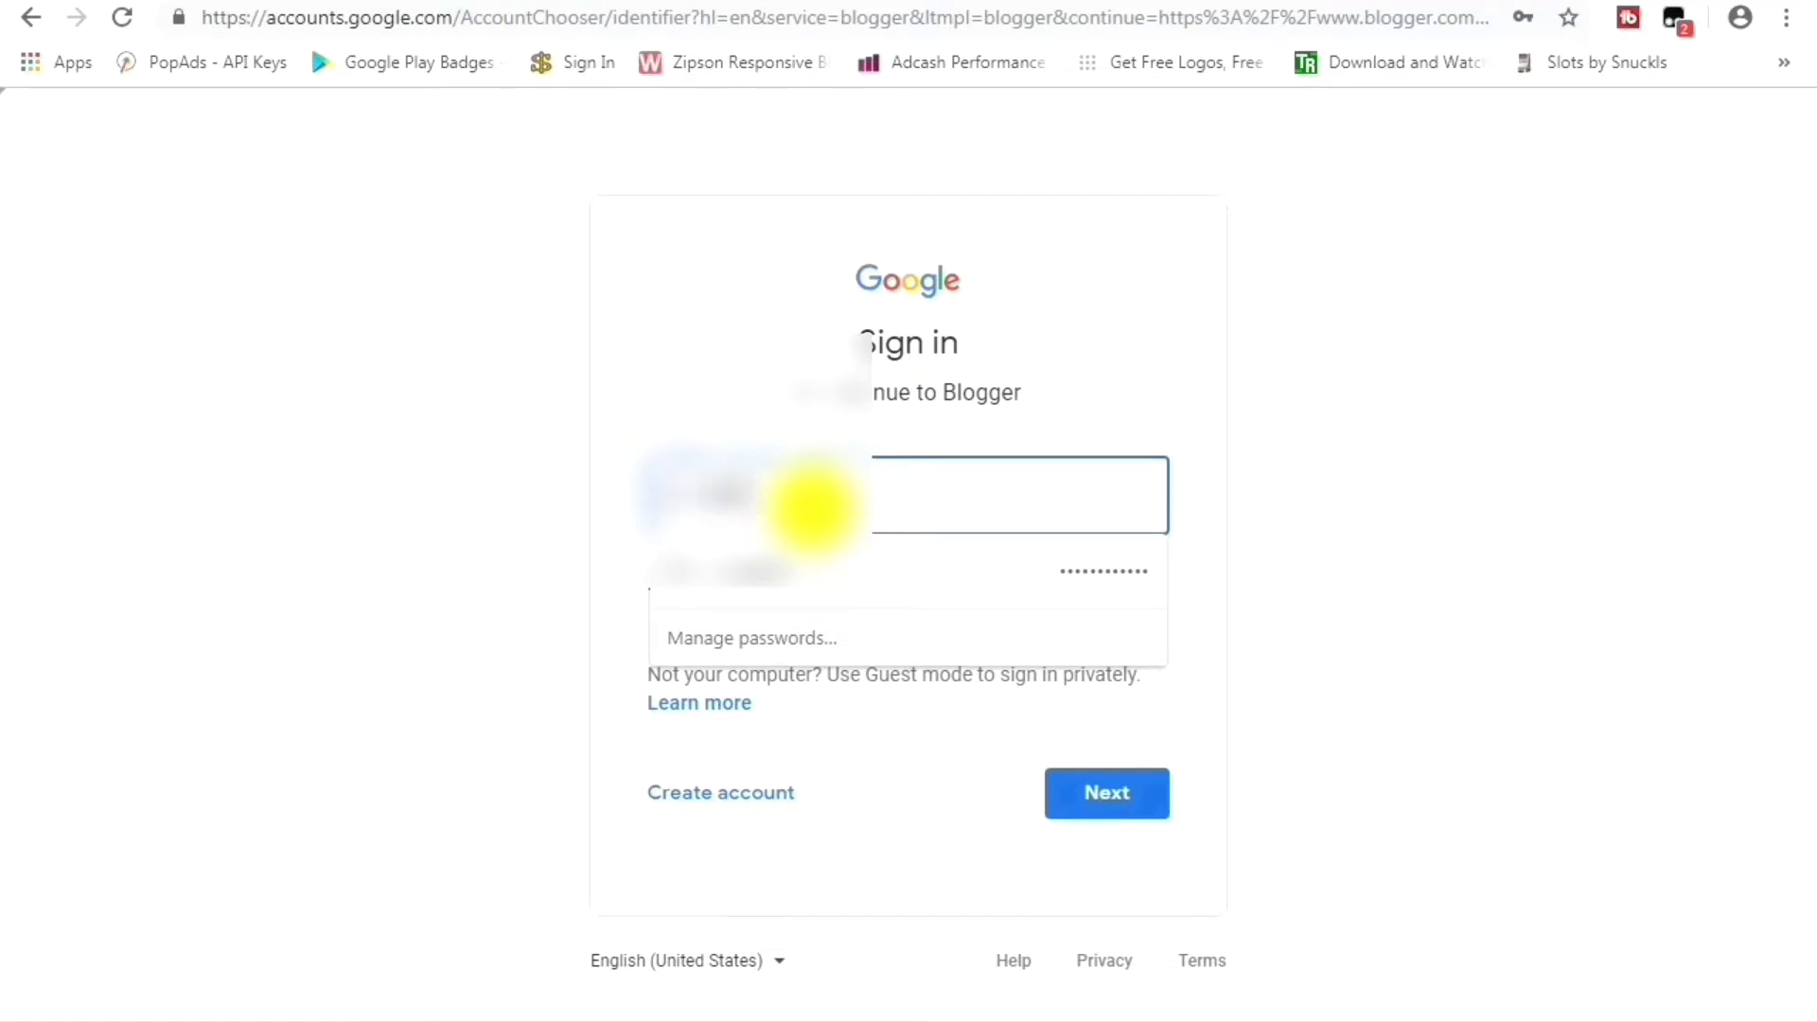
Submit the account email, then the password, on the Google sign-in for Blogger.
left_click(812, 508)
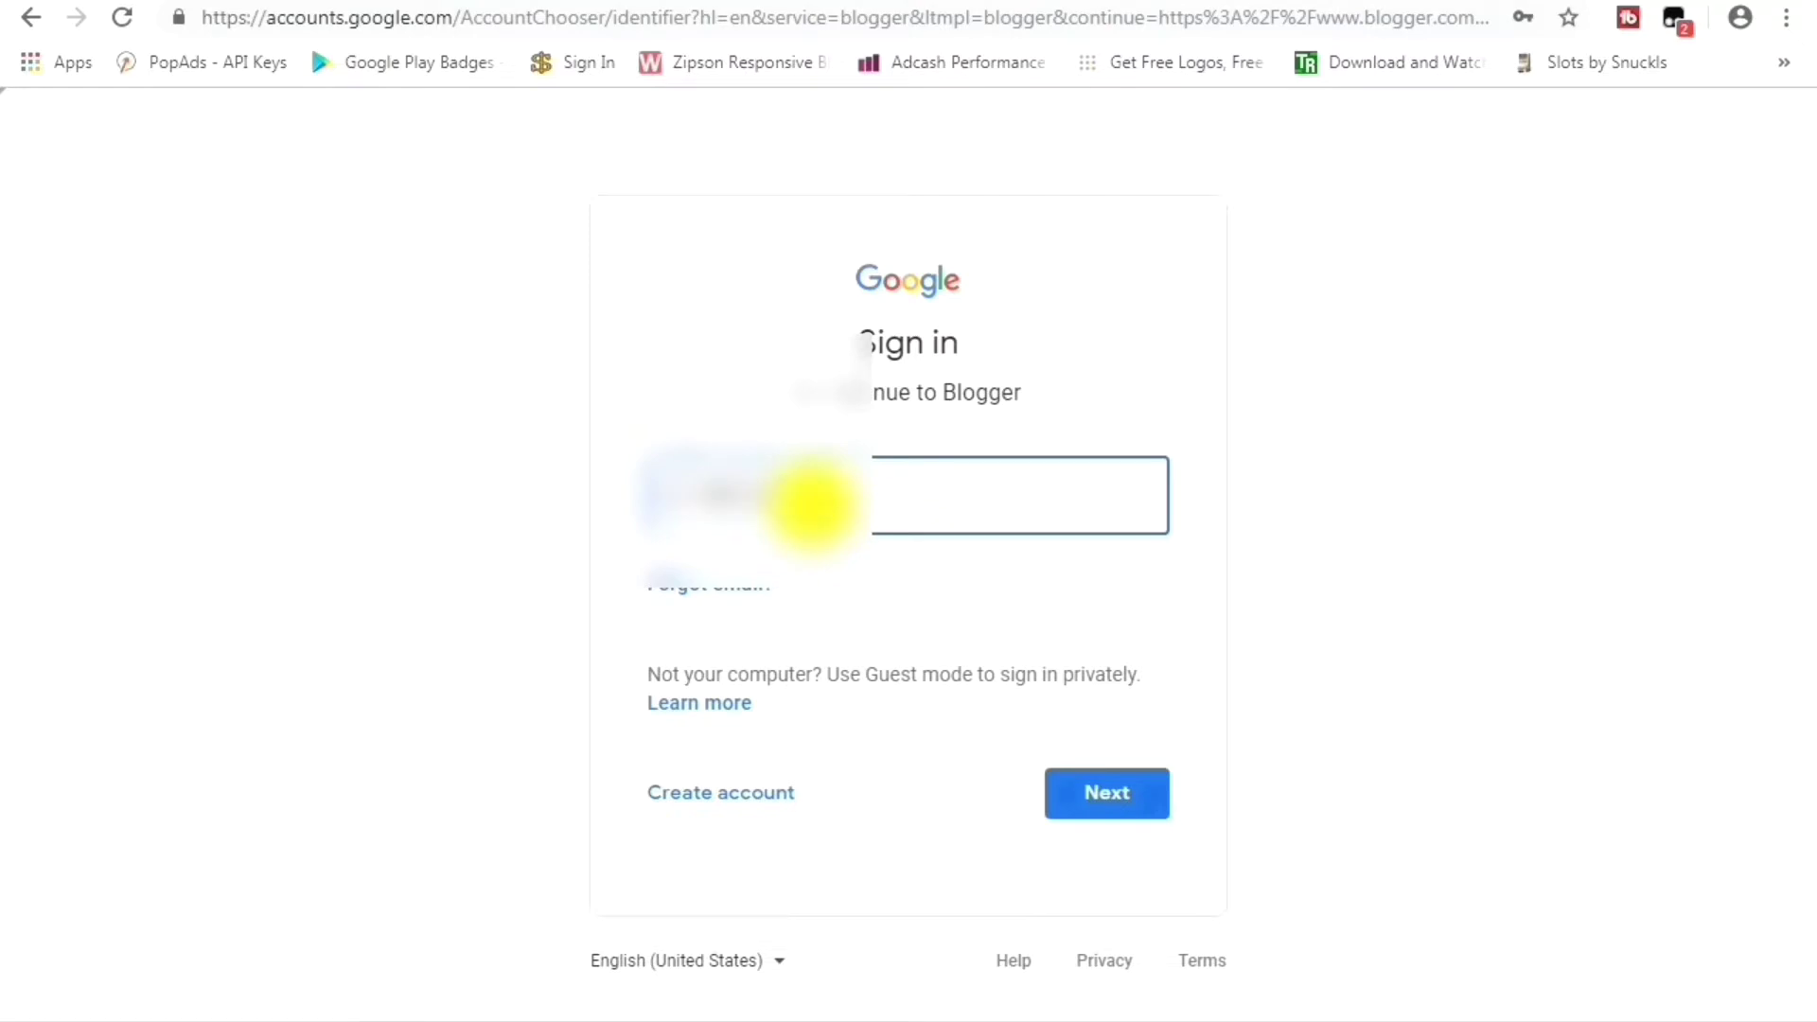
key("Return")
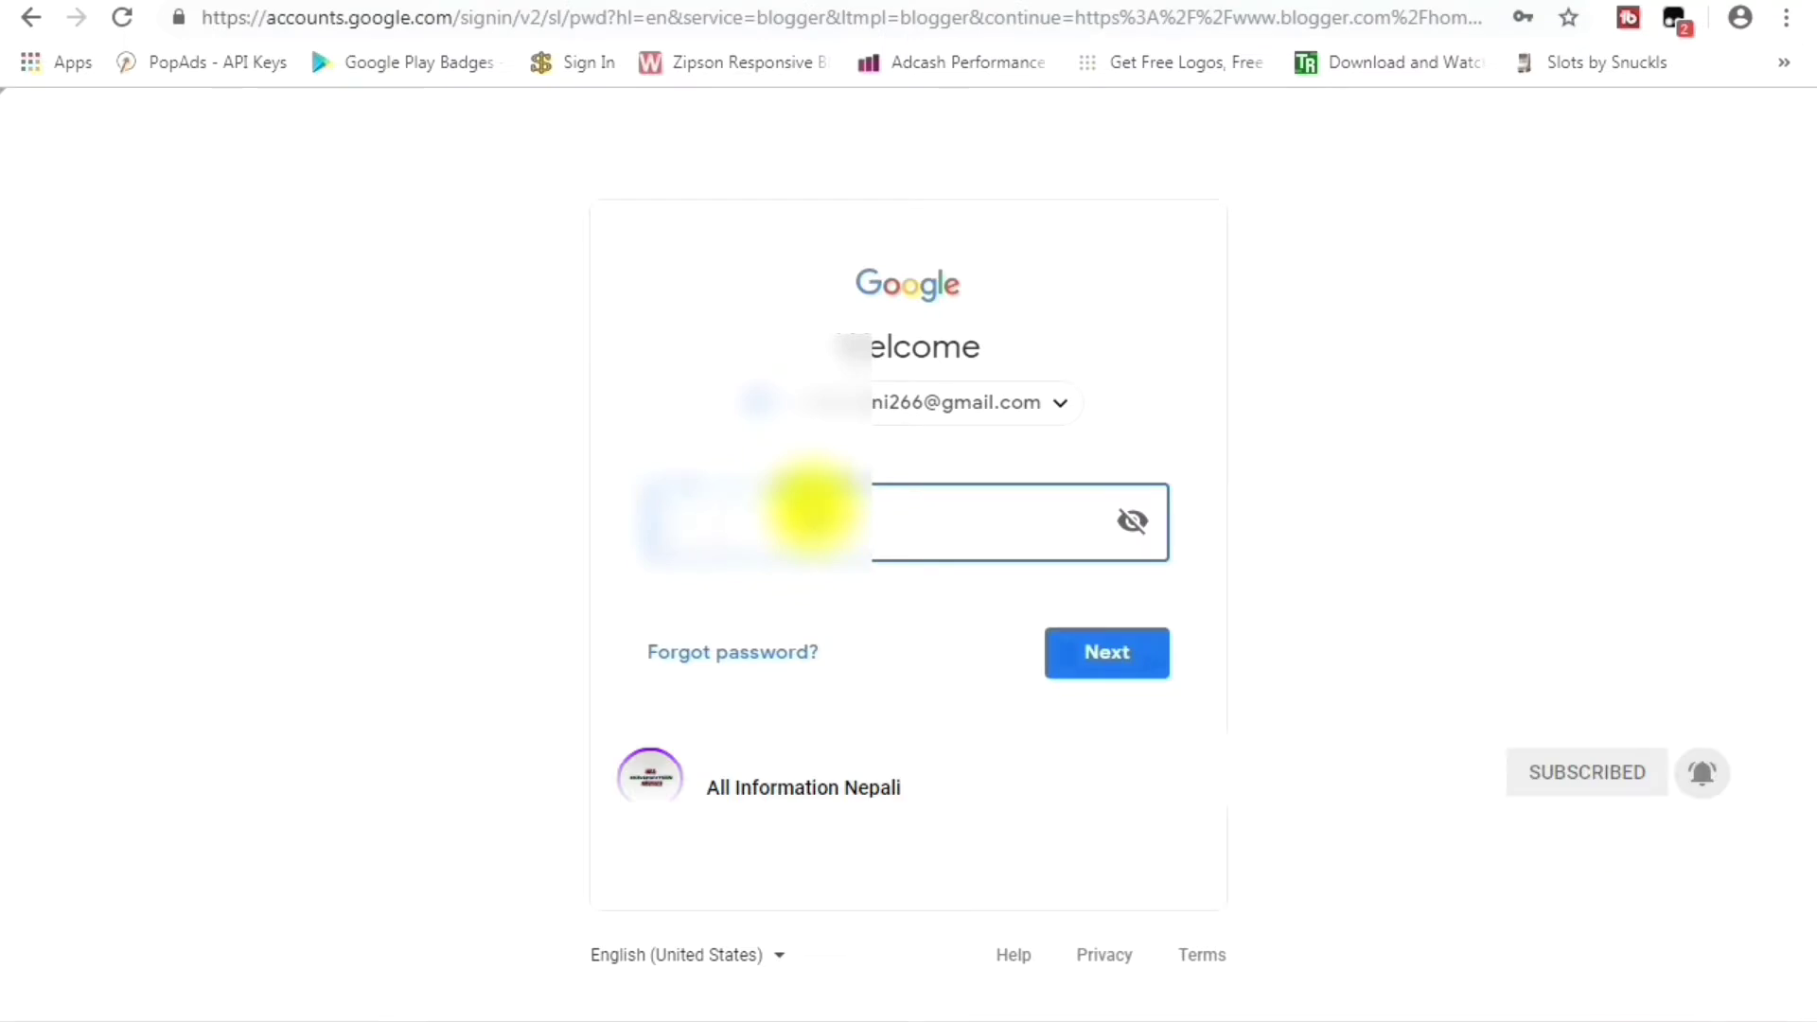
key("Return")
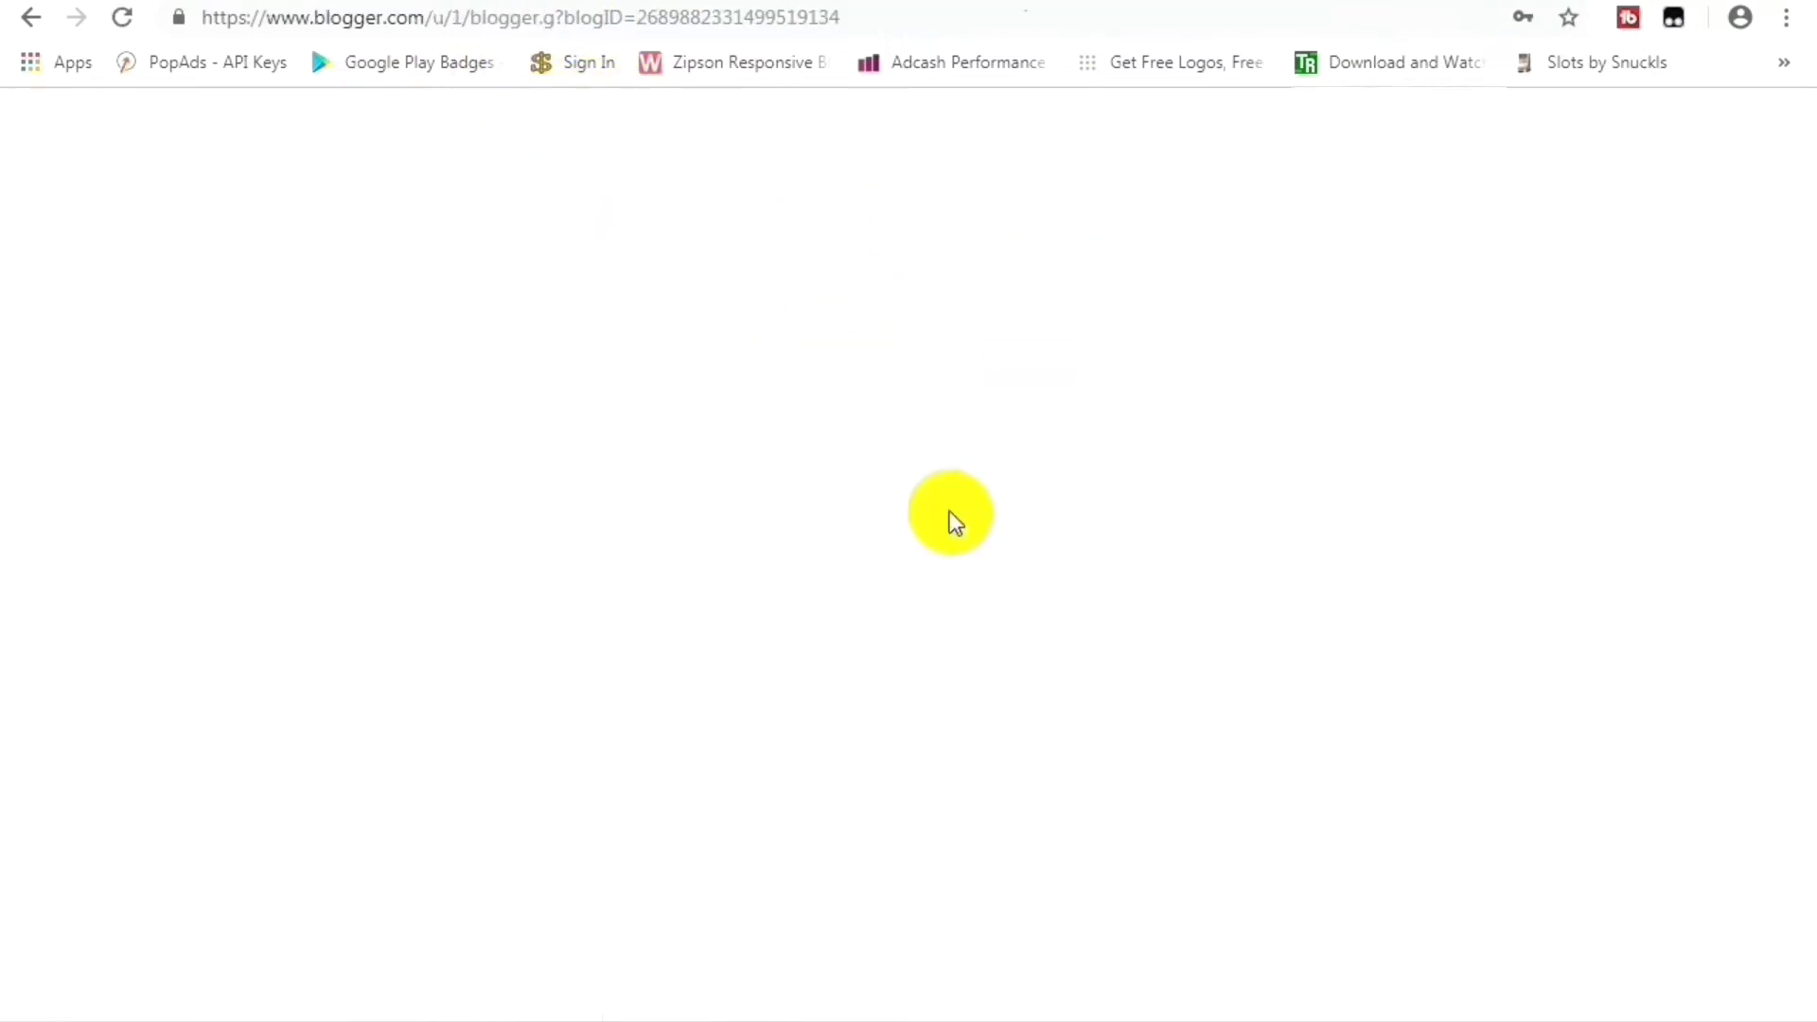
left_click(1531, 248)
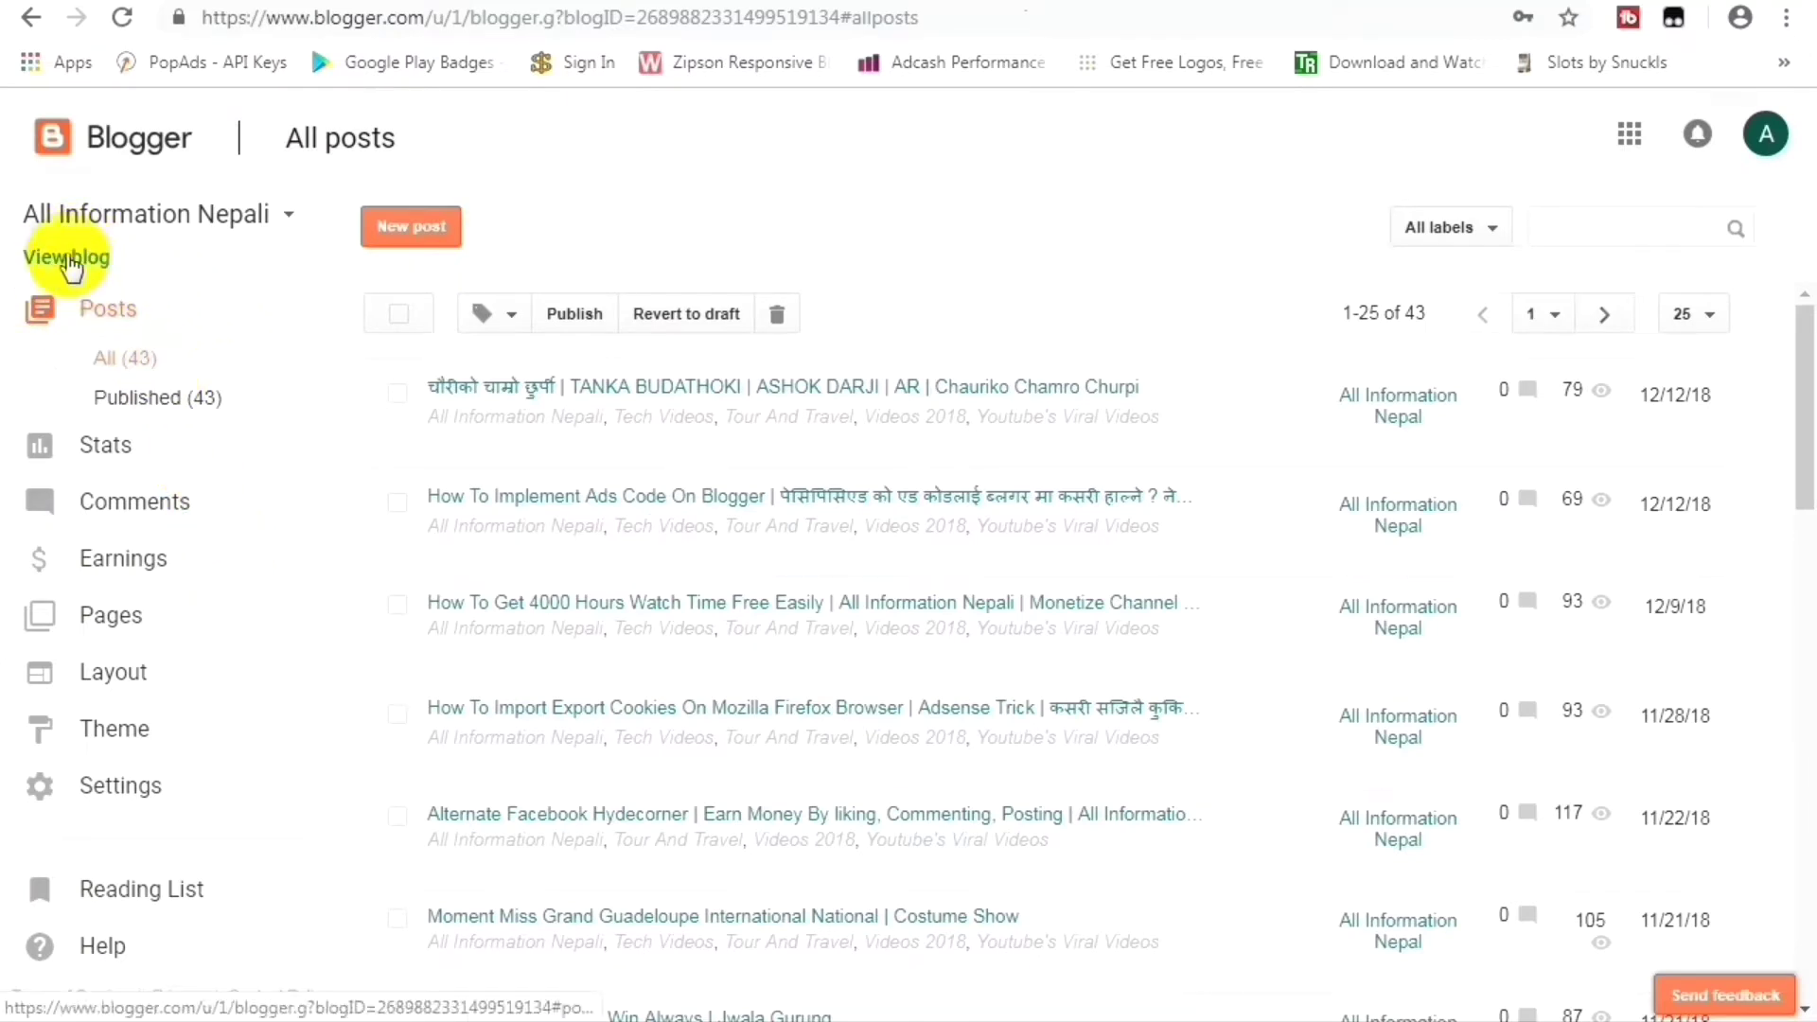
left_click(142, 218)
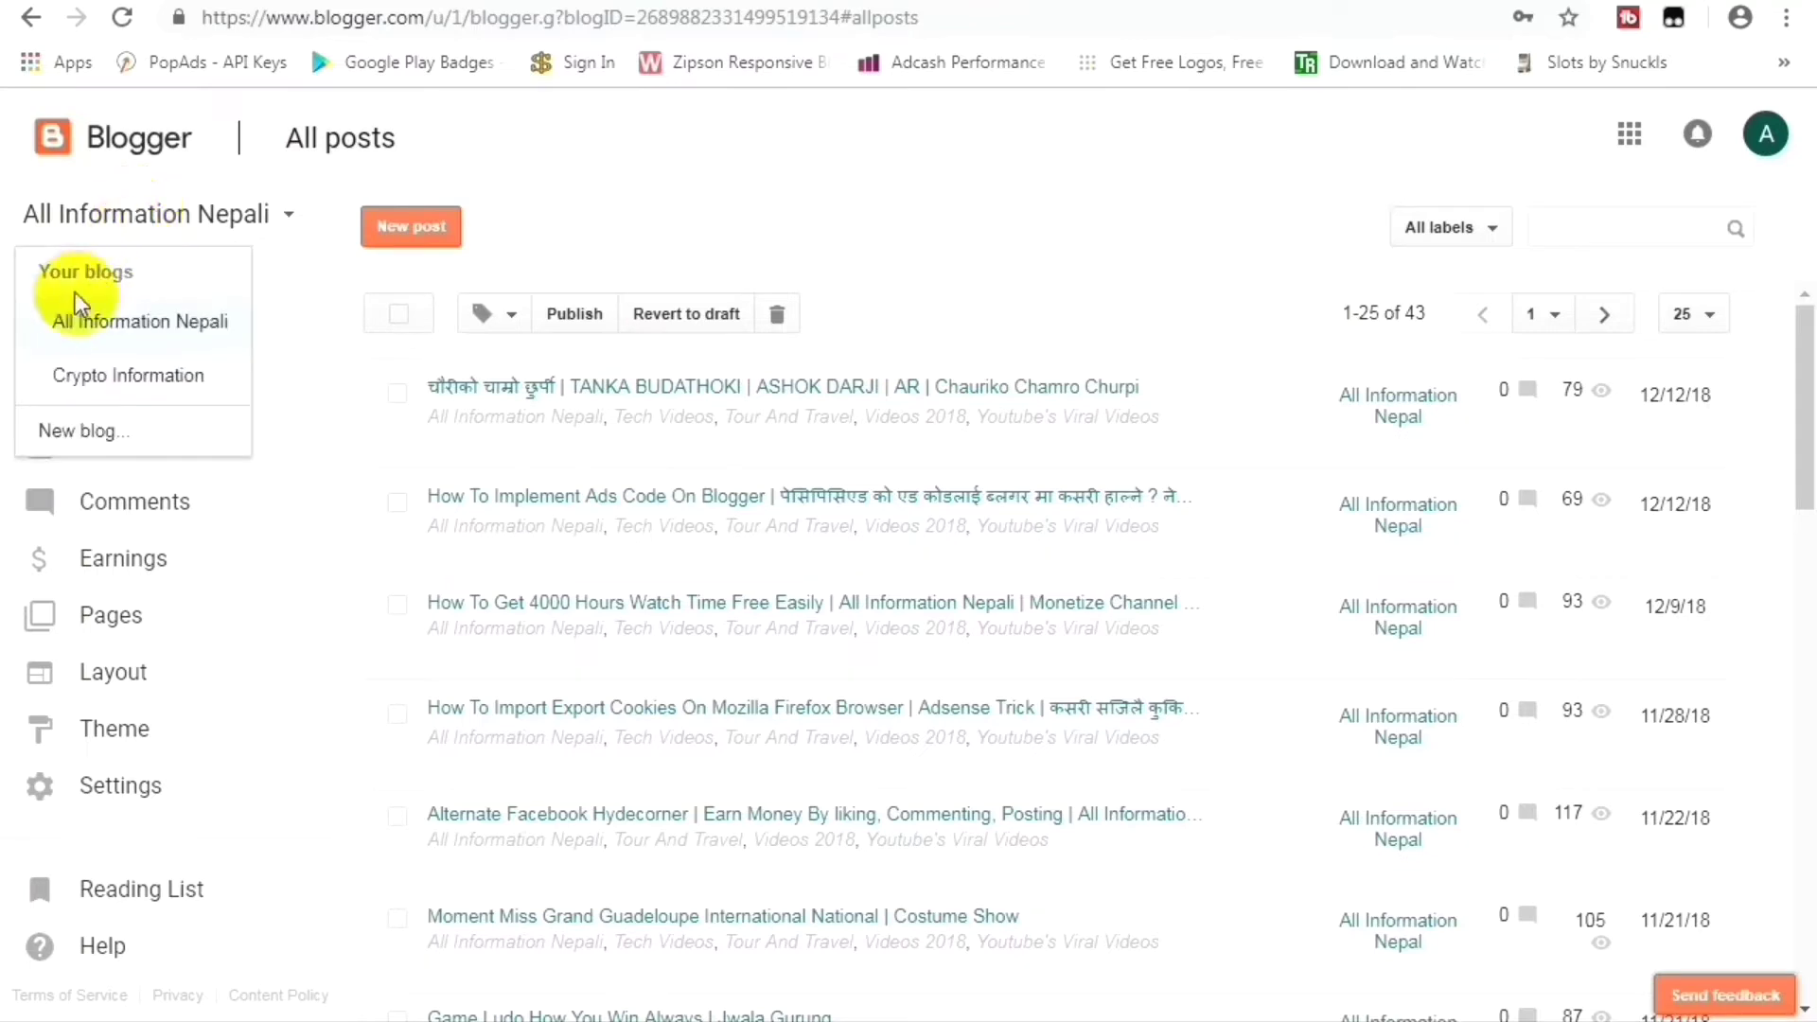
left_click(83, 434)
left_click(657, 260)
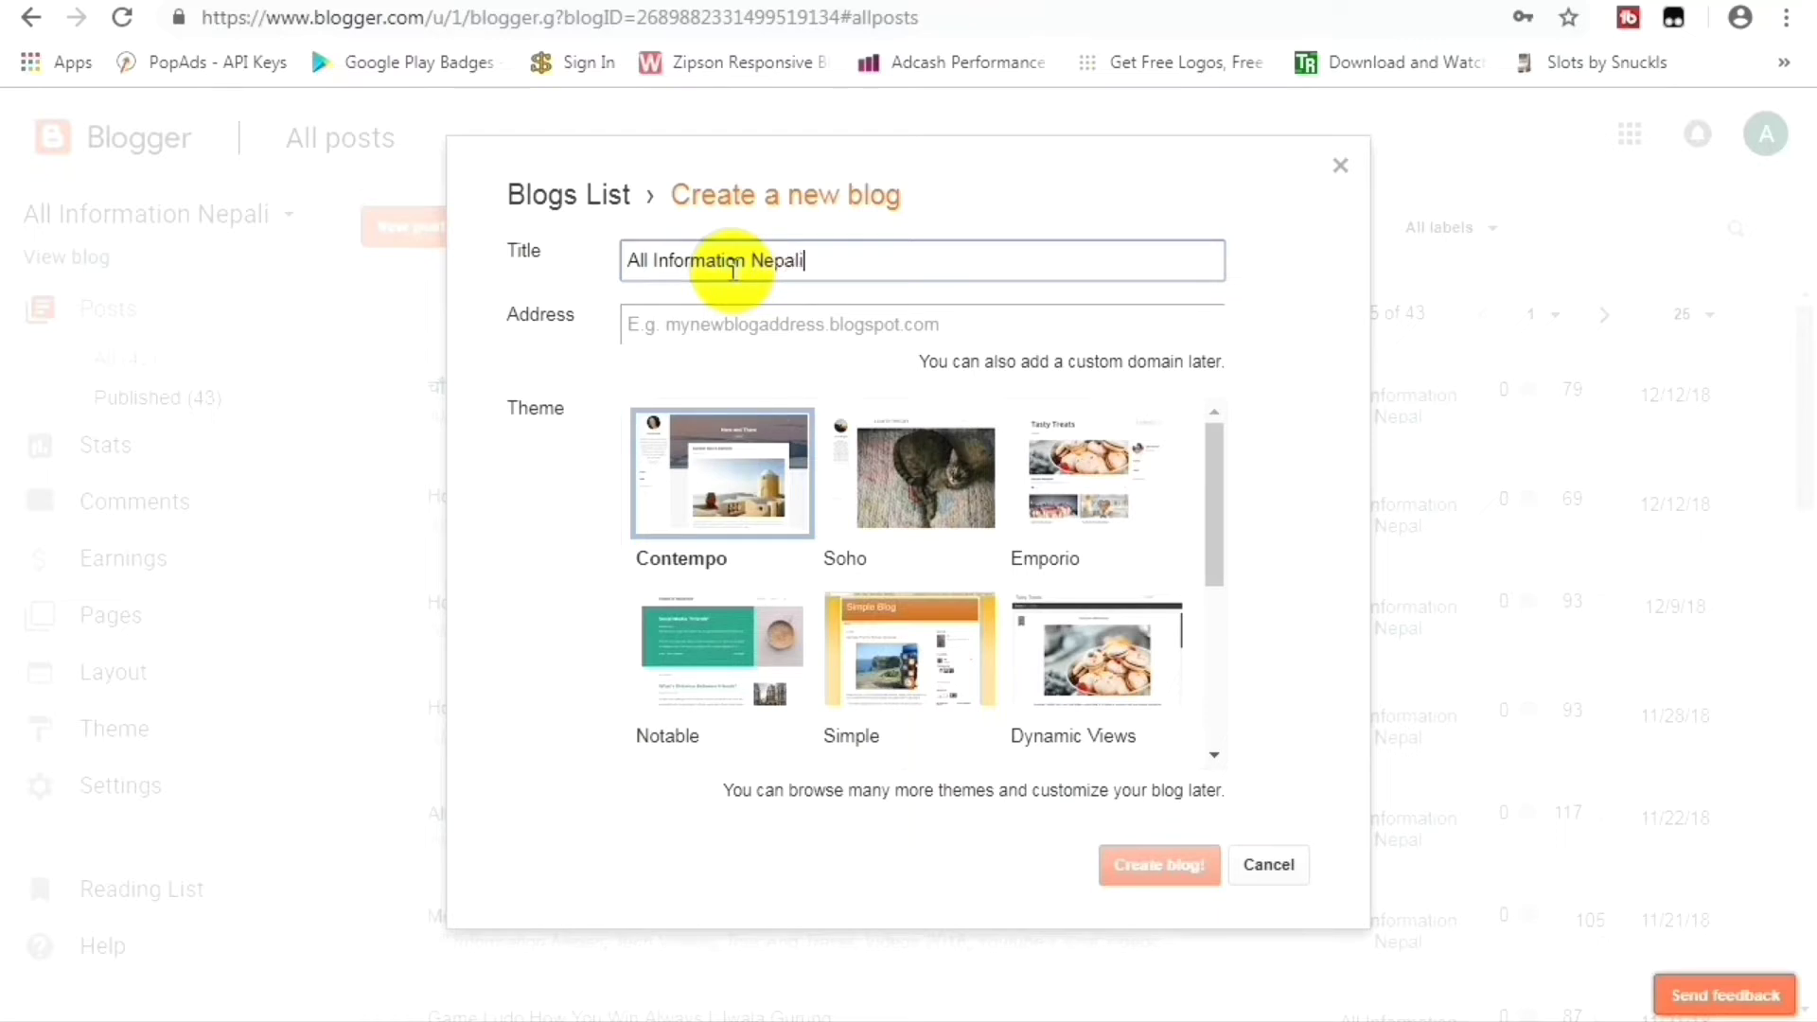
key("Tab")
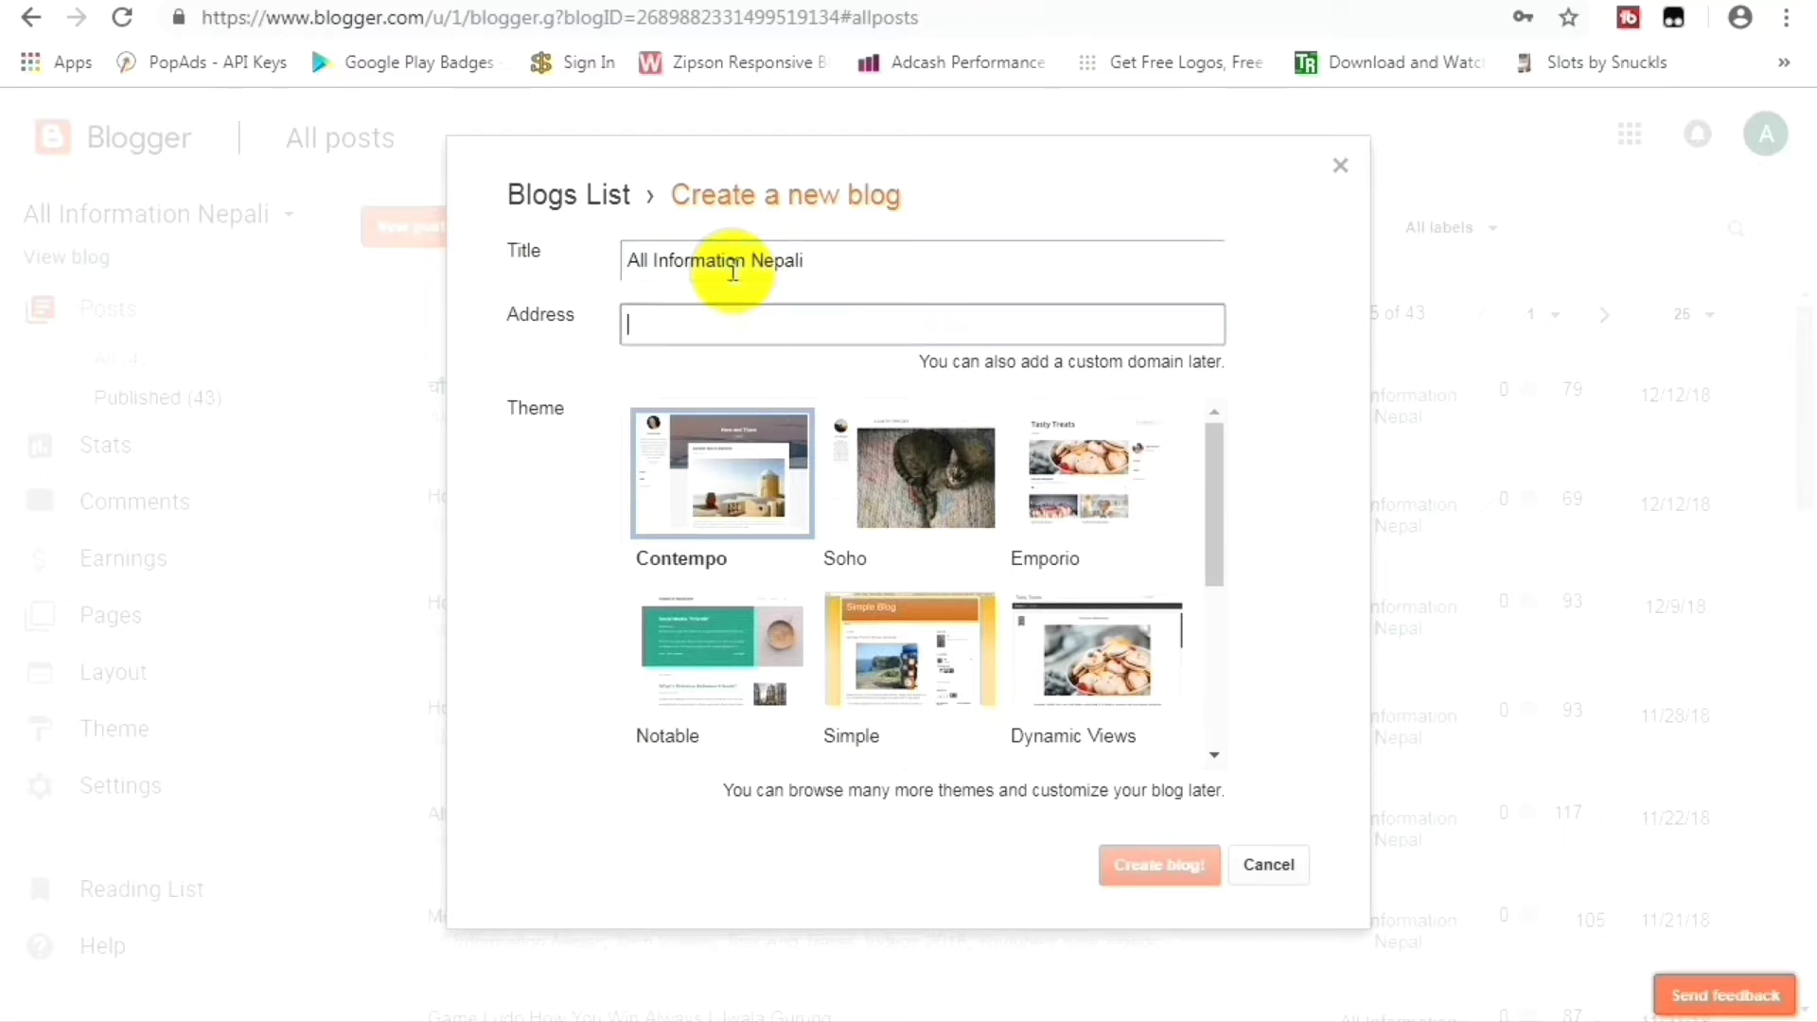
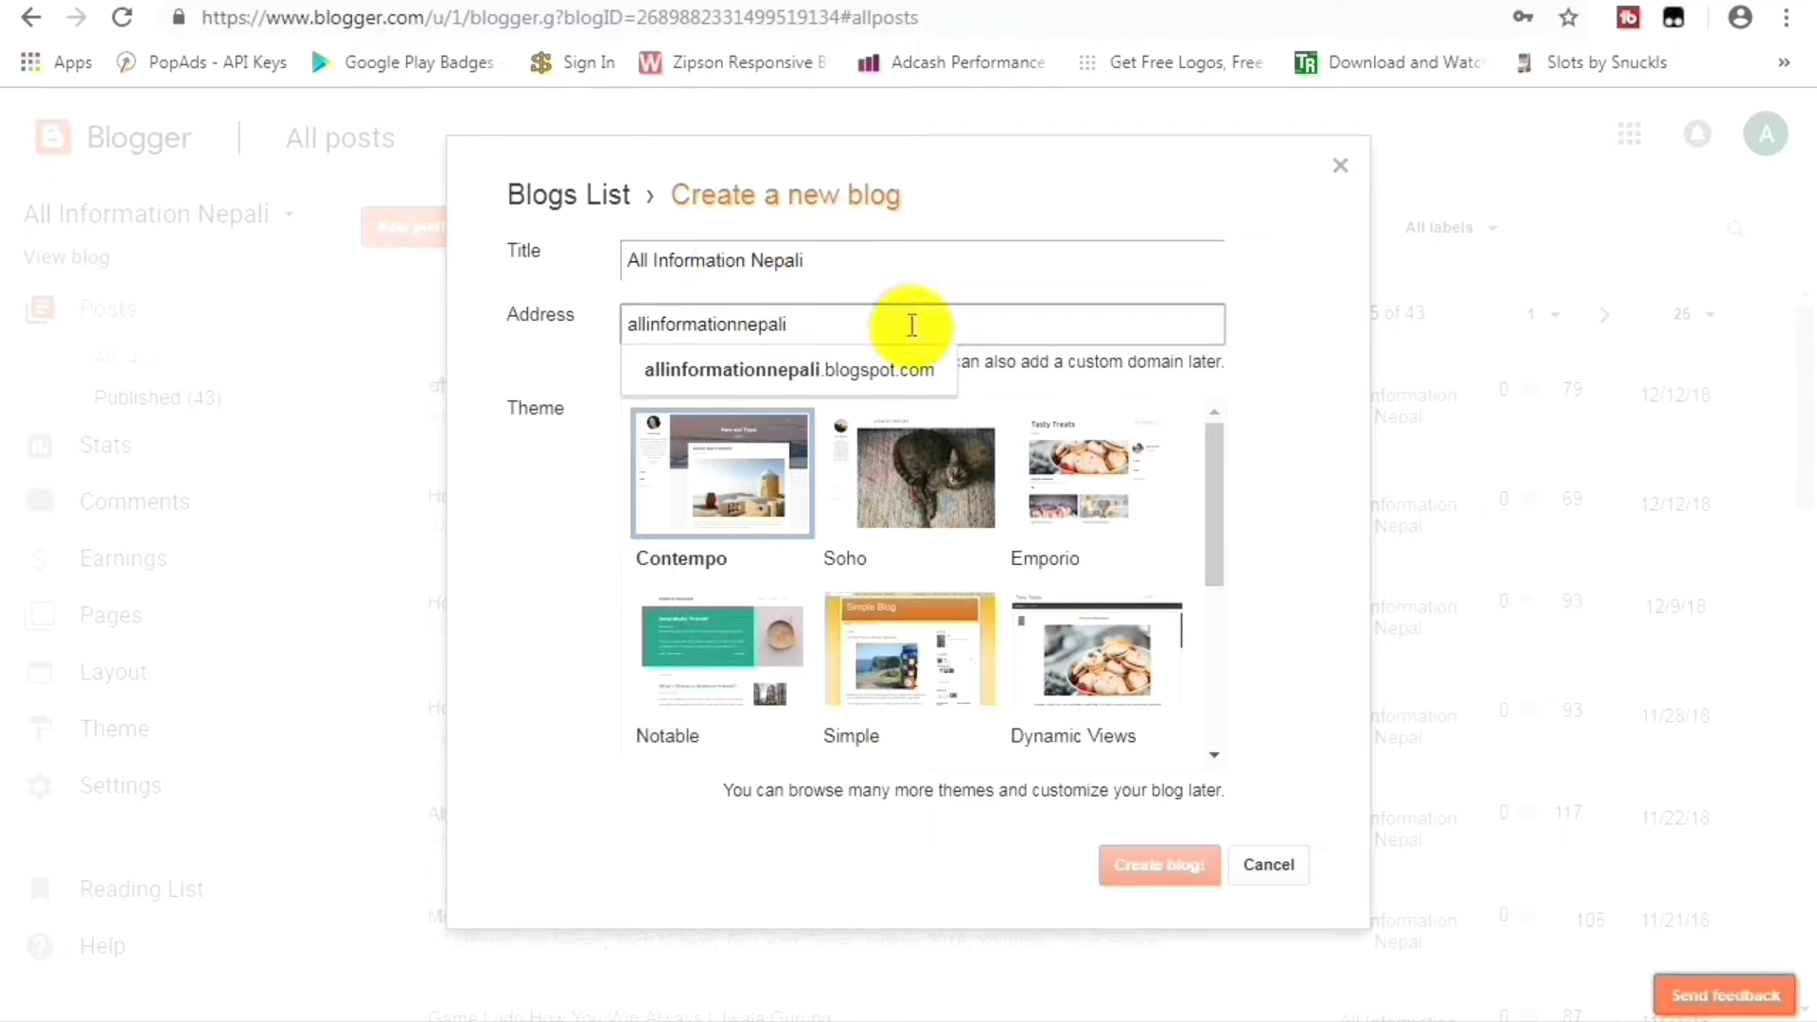
left_click(873, 377)
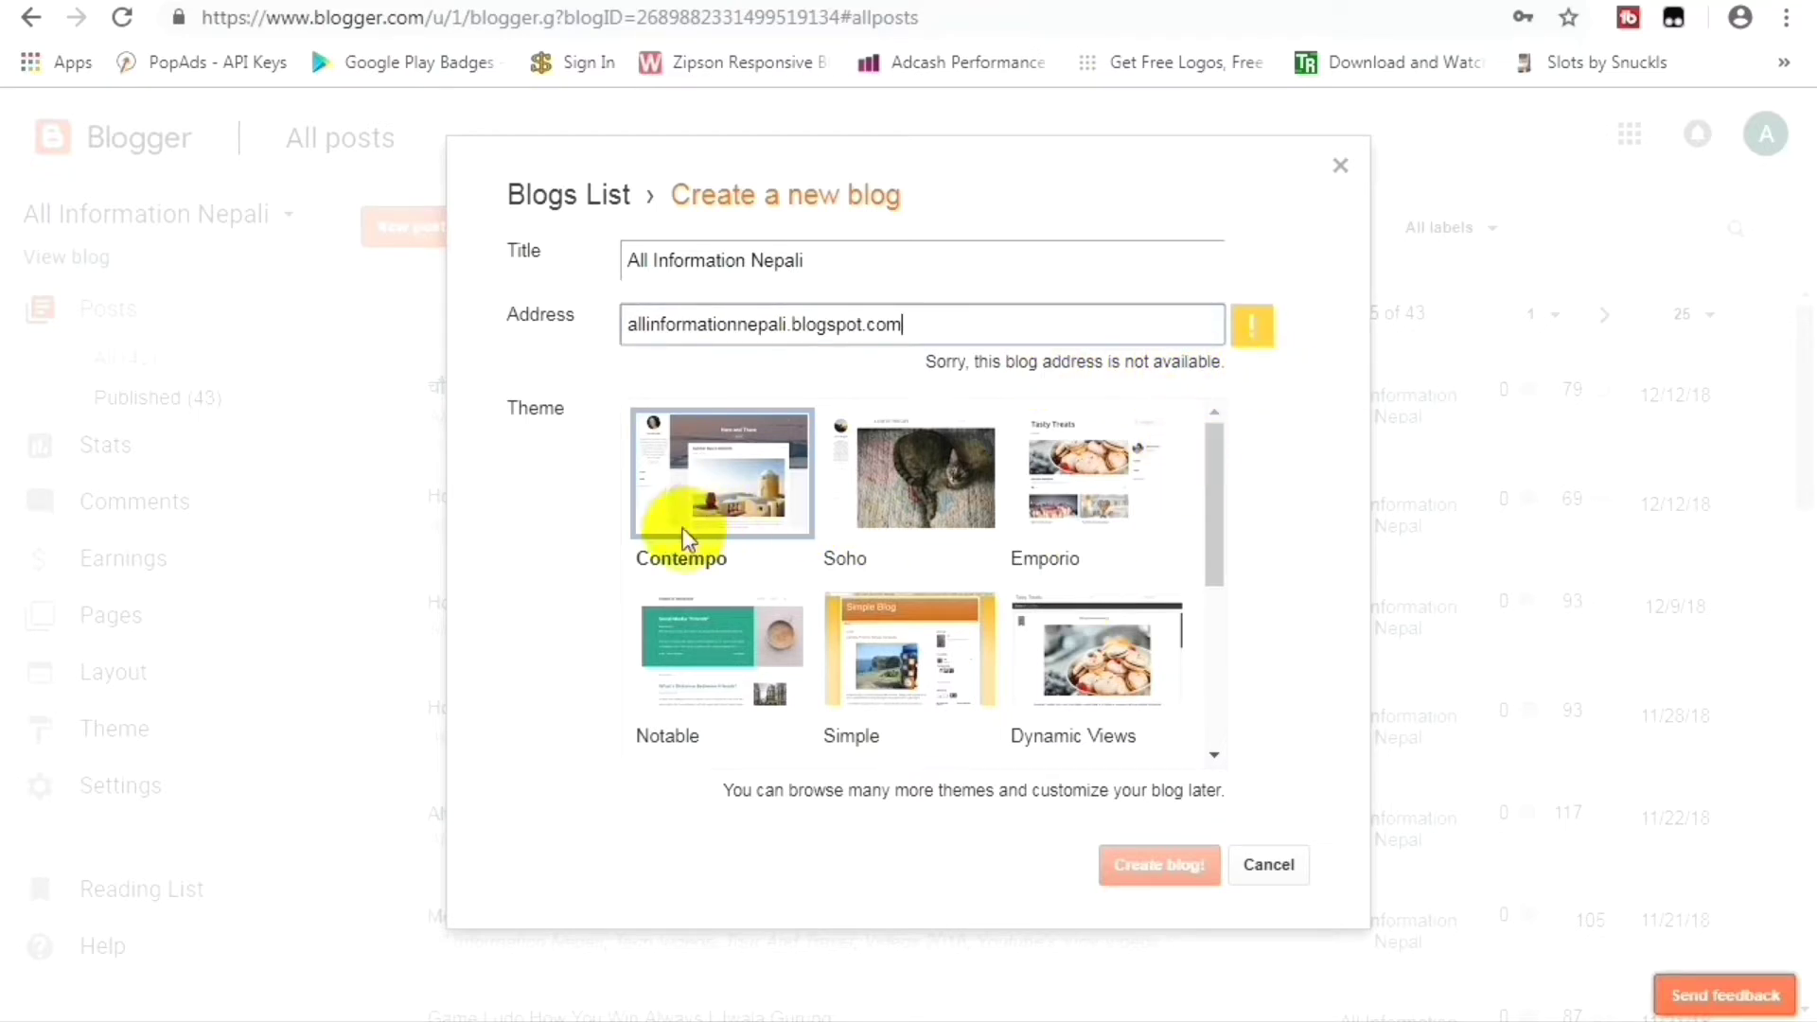
left_click(887, 485)
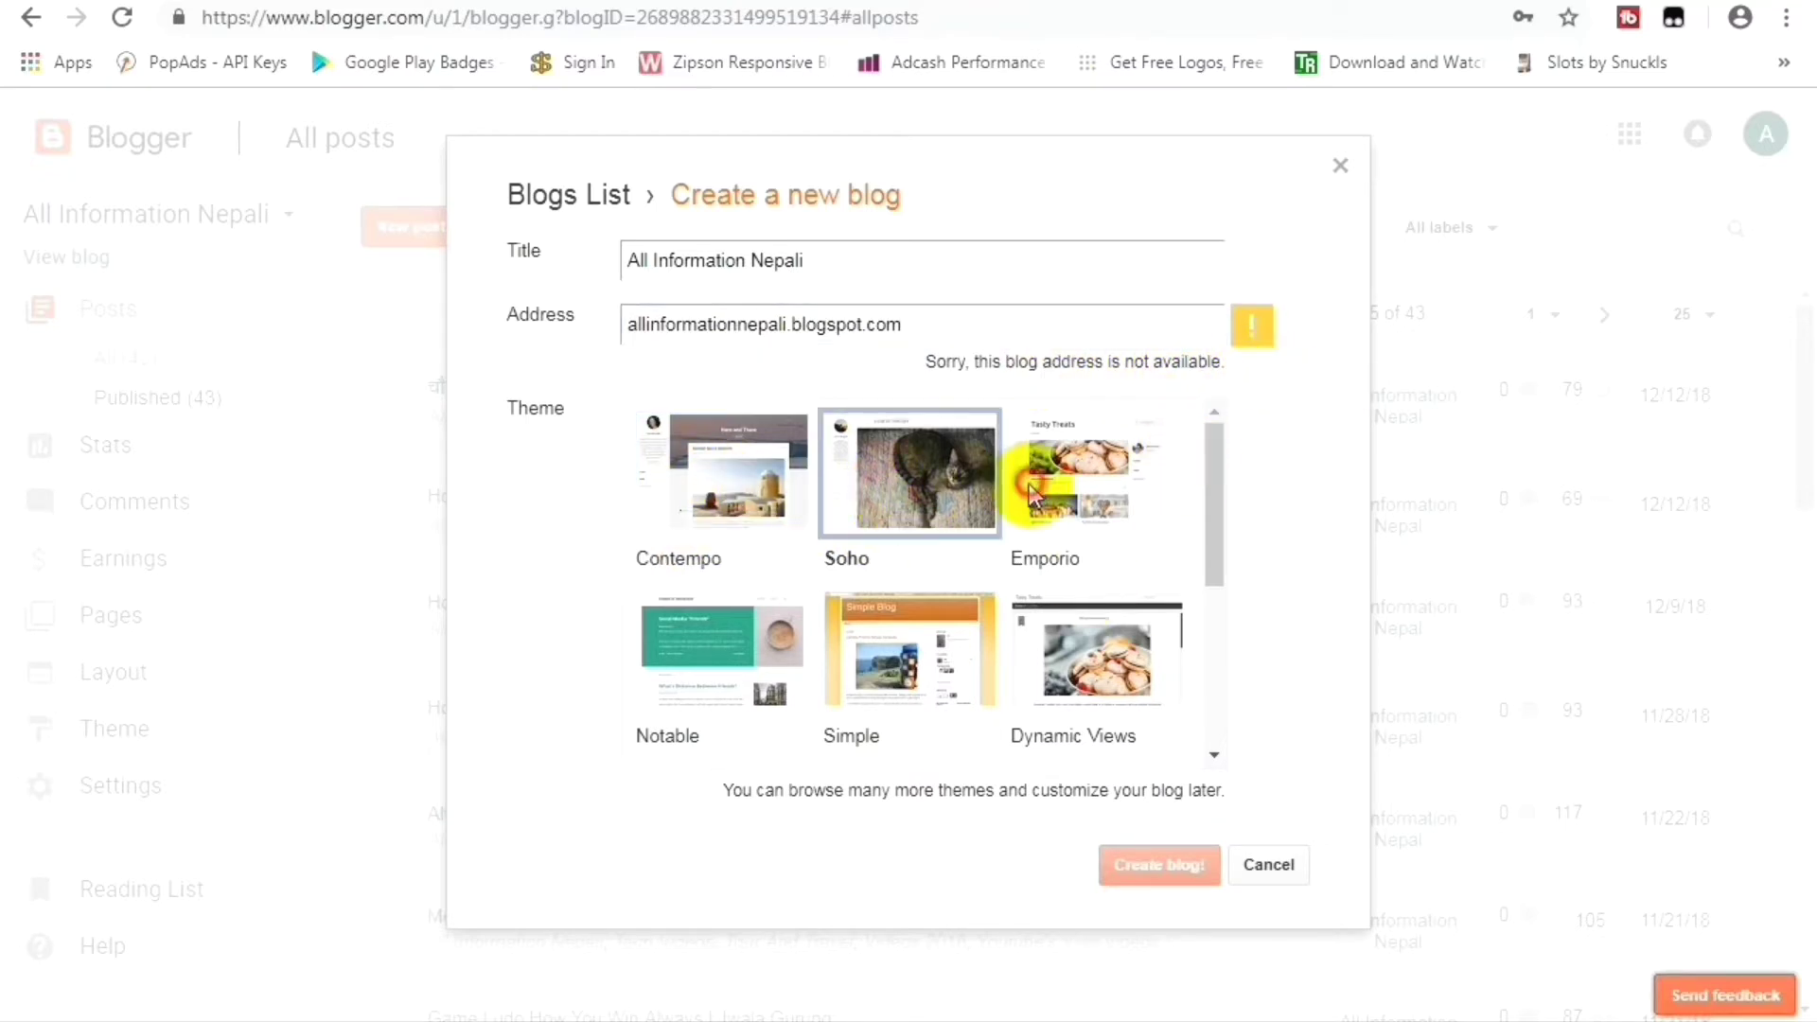
left_click(1034, 479)
left_click(923, 648)
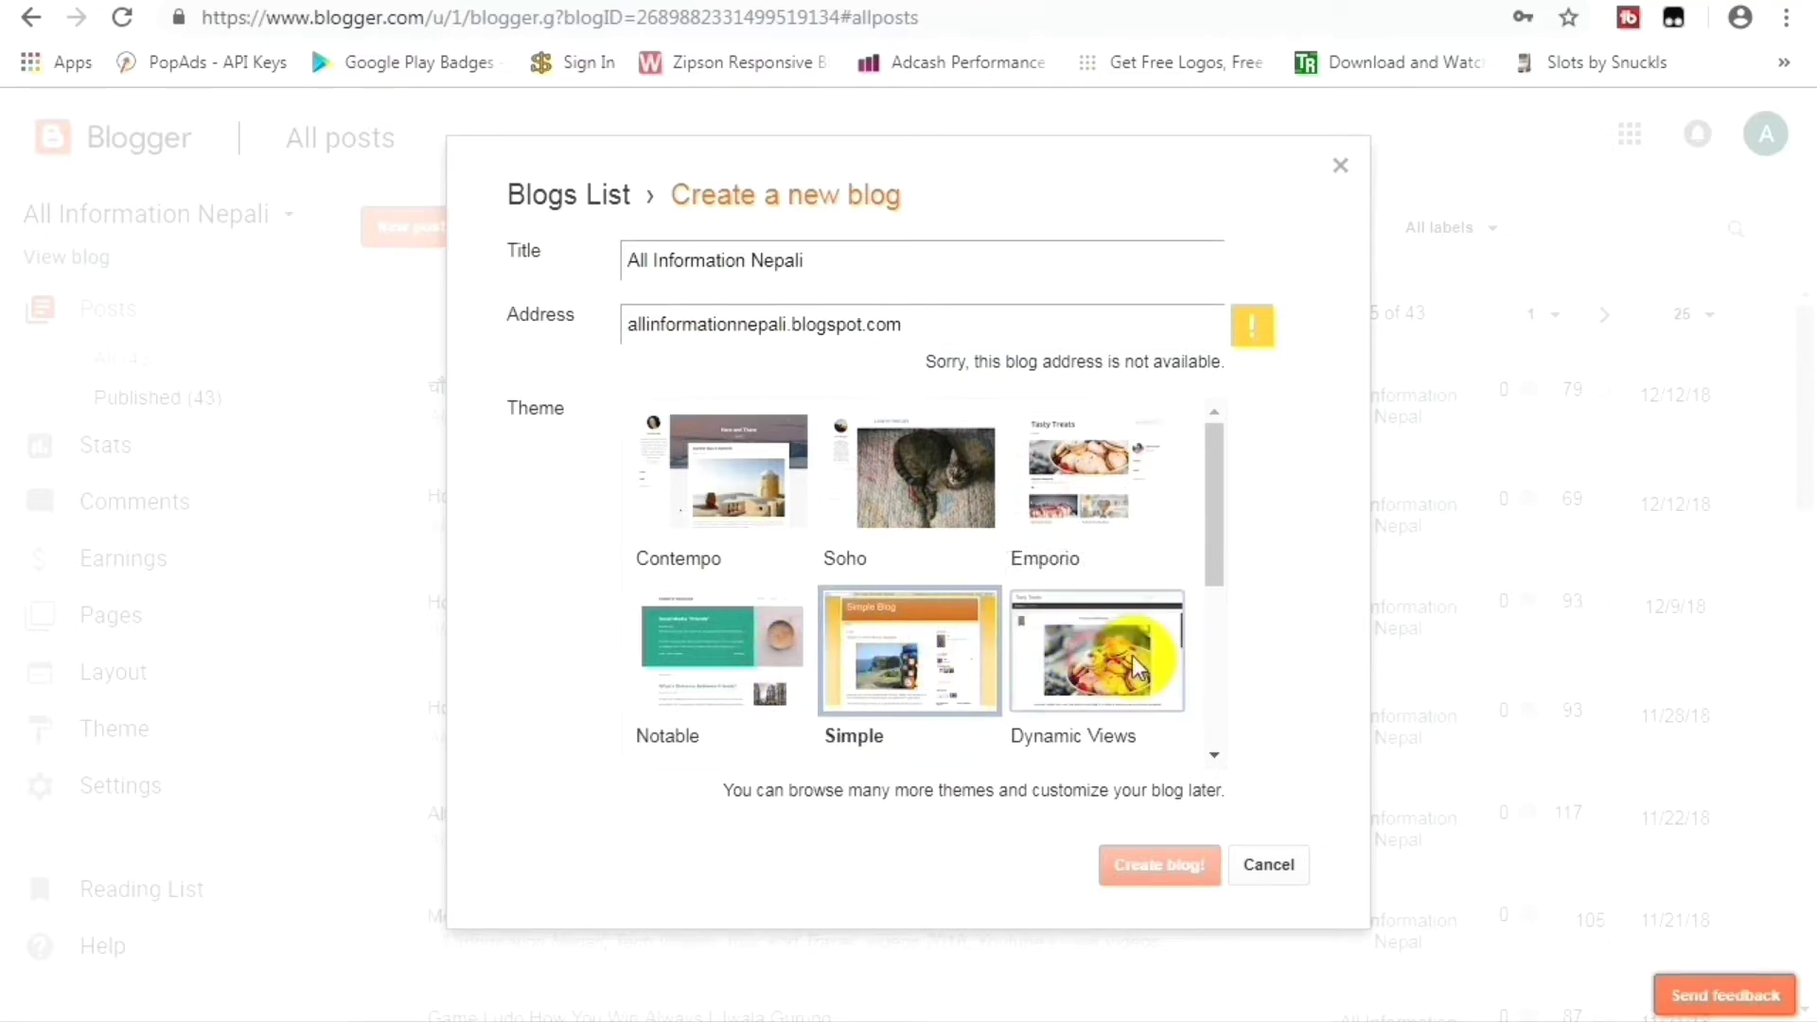
left_click(1094, 649)
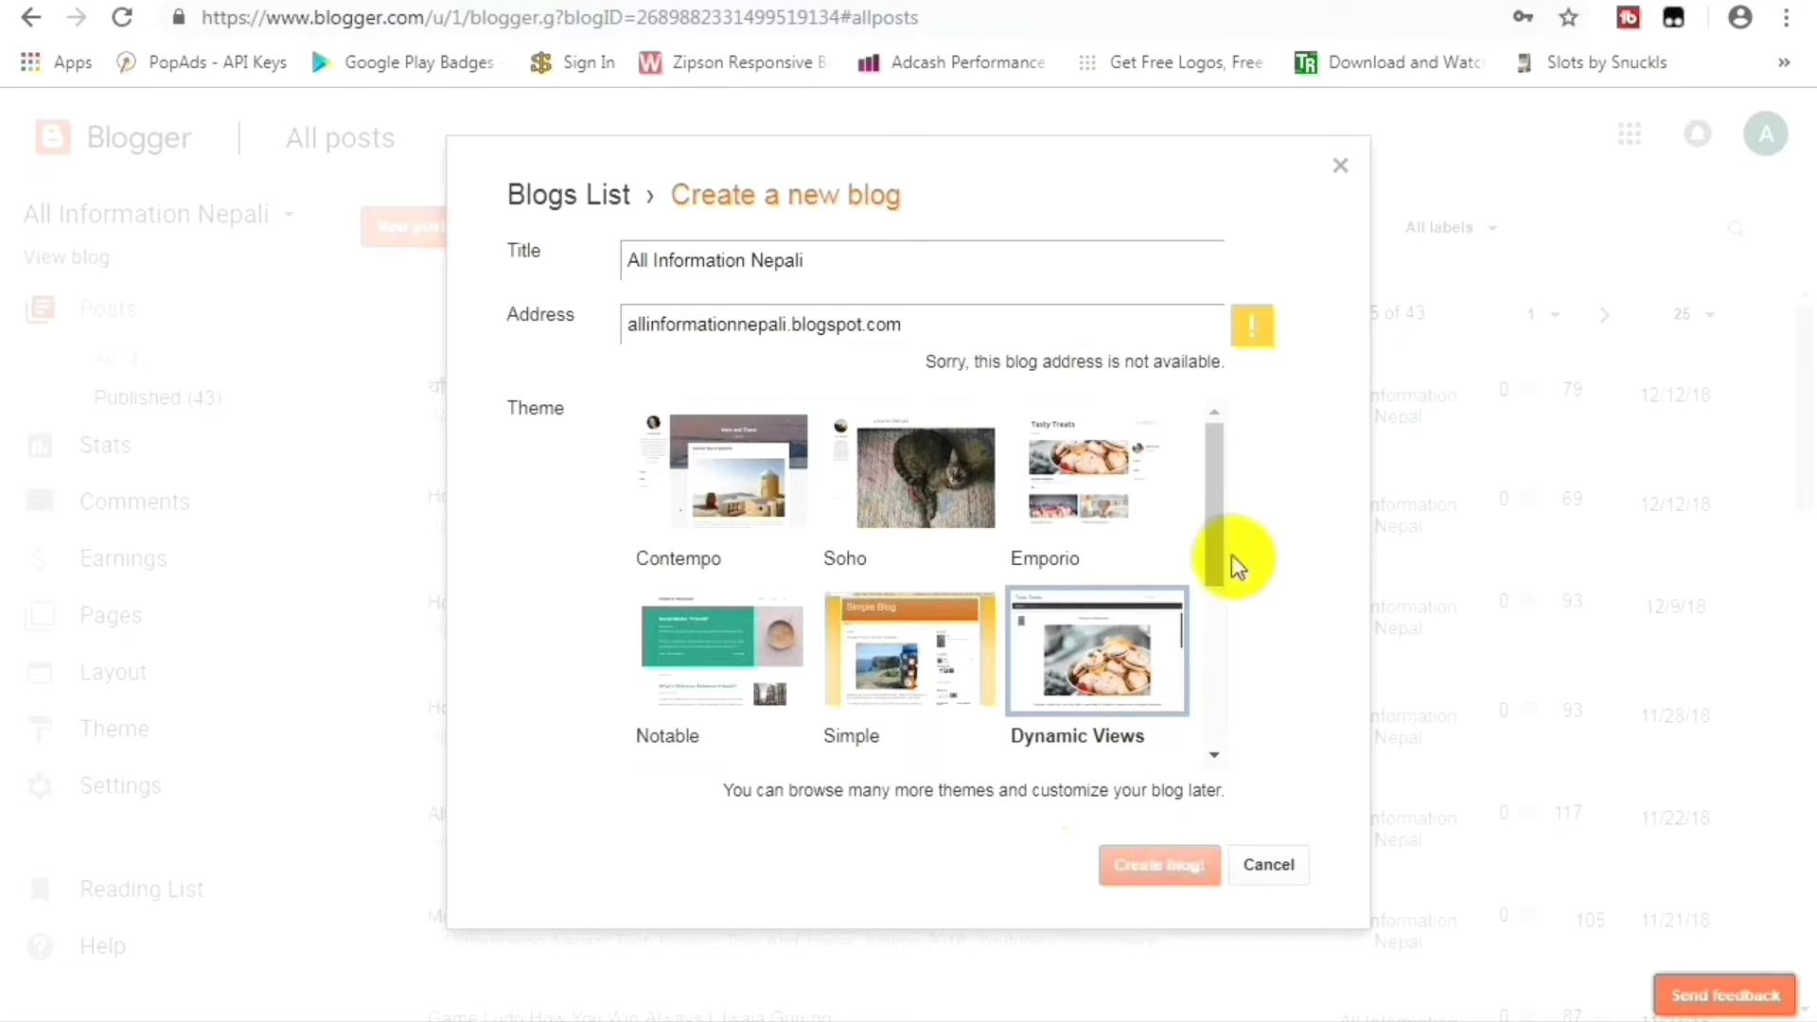
left_click(1344, 165)
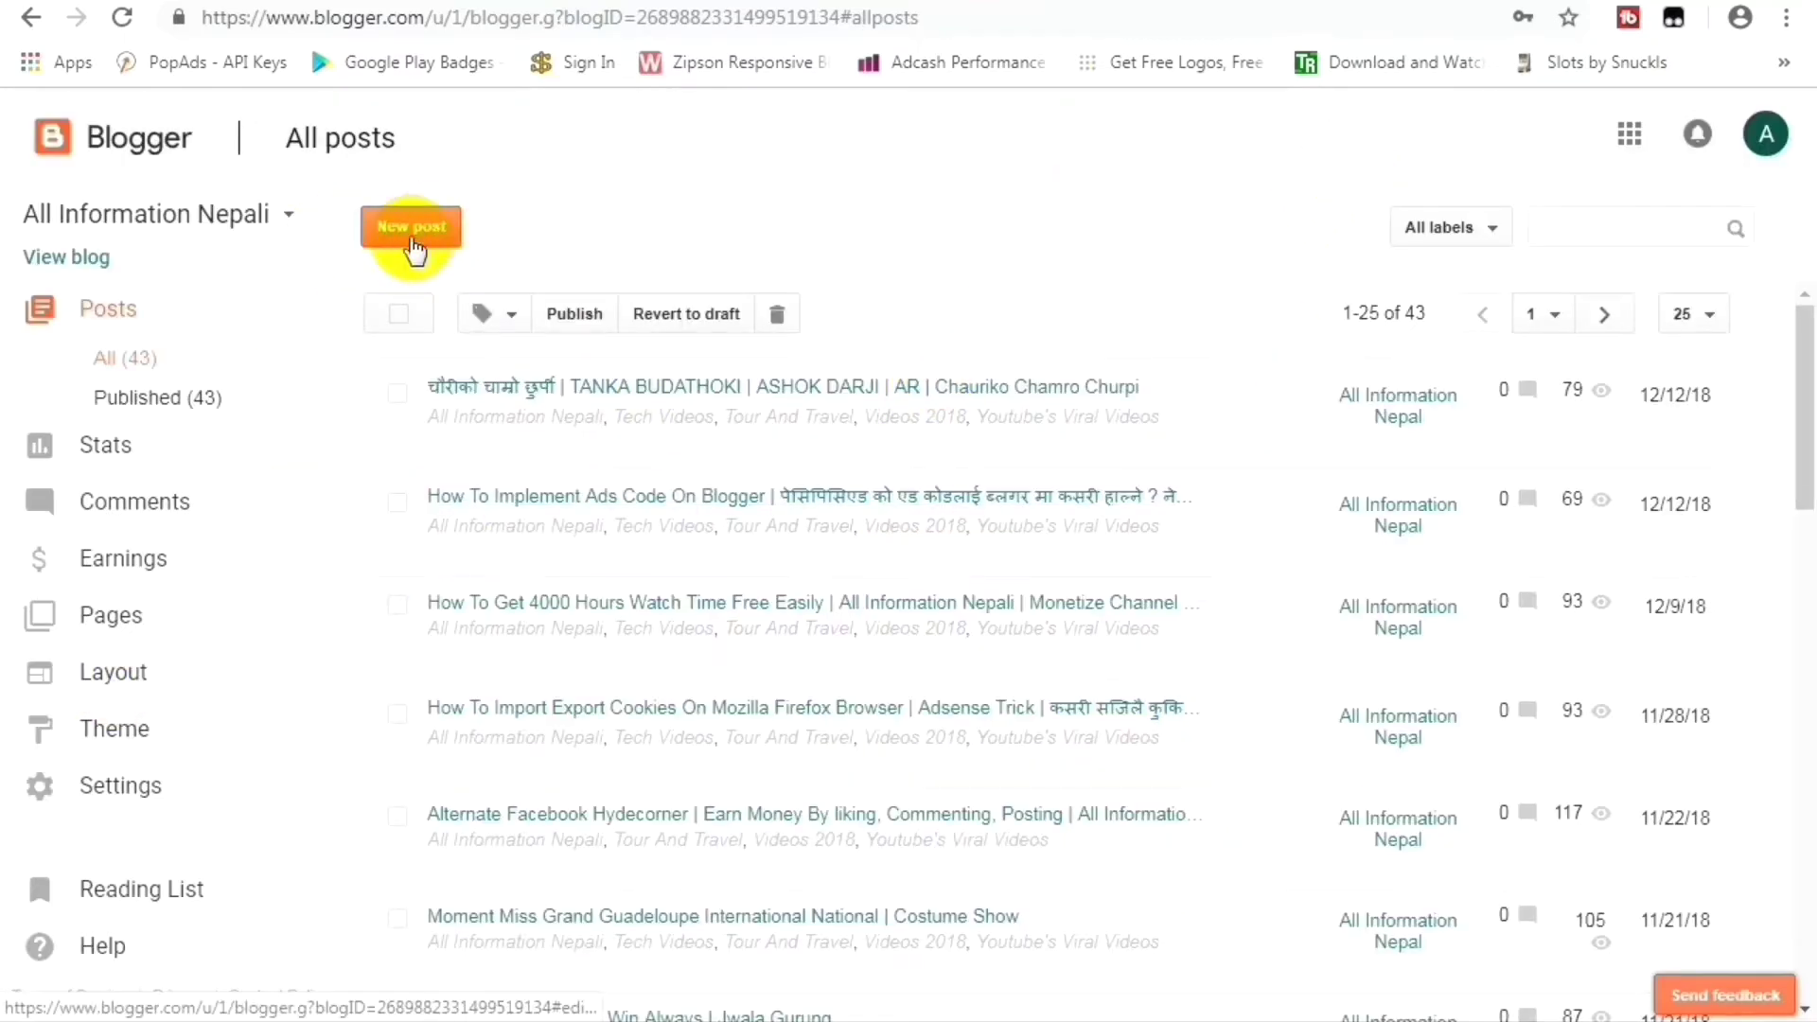
Create a new blank post for All Information Nepal in Compose mode, with the caret in the body.
left_click(447, 233)
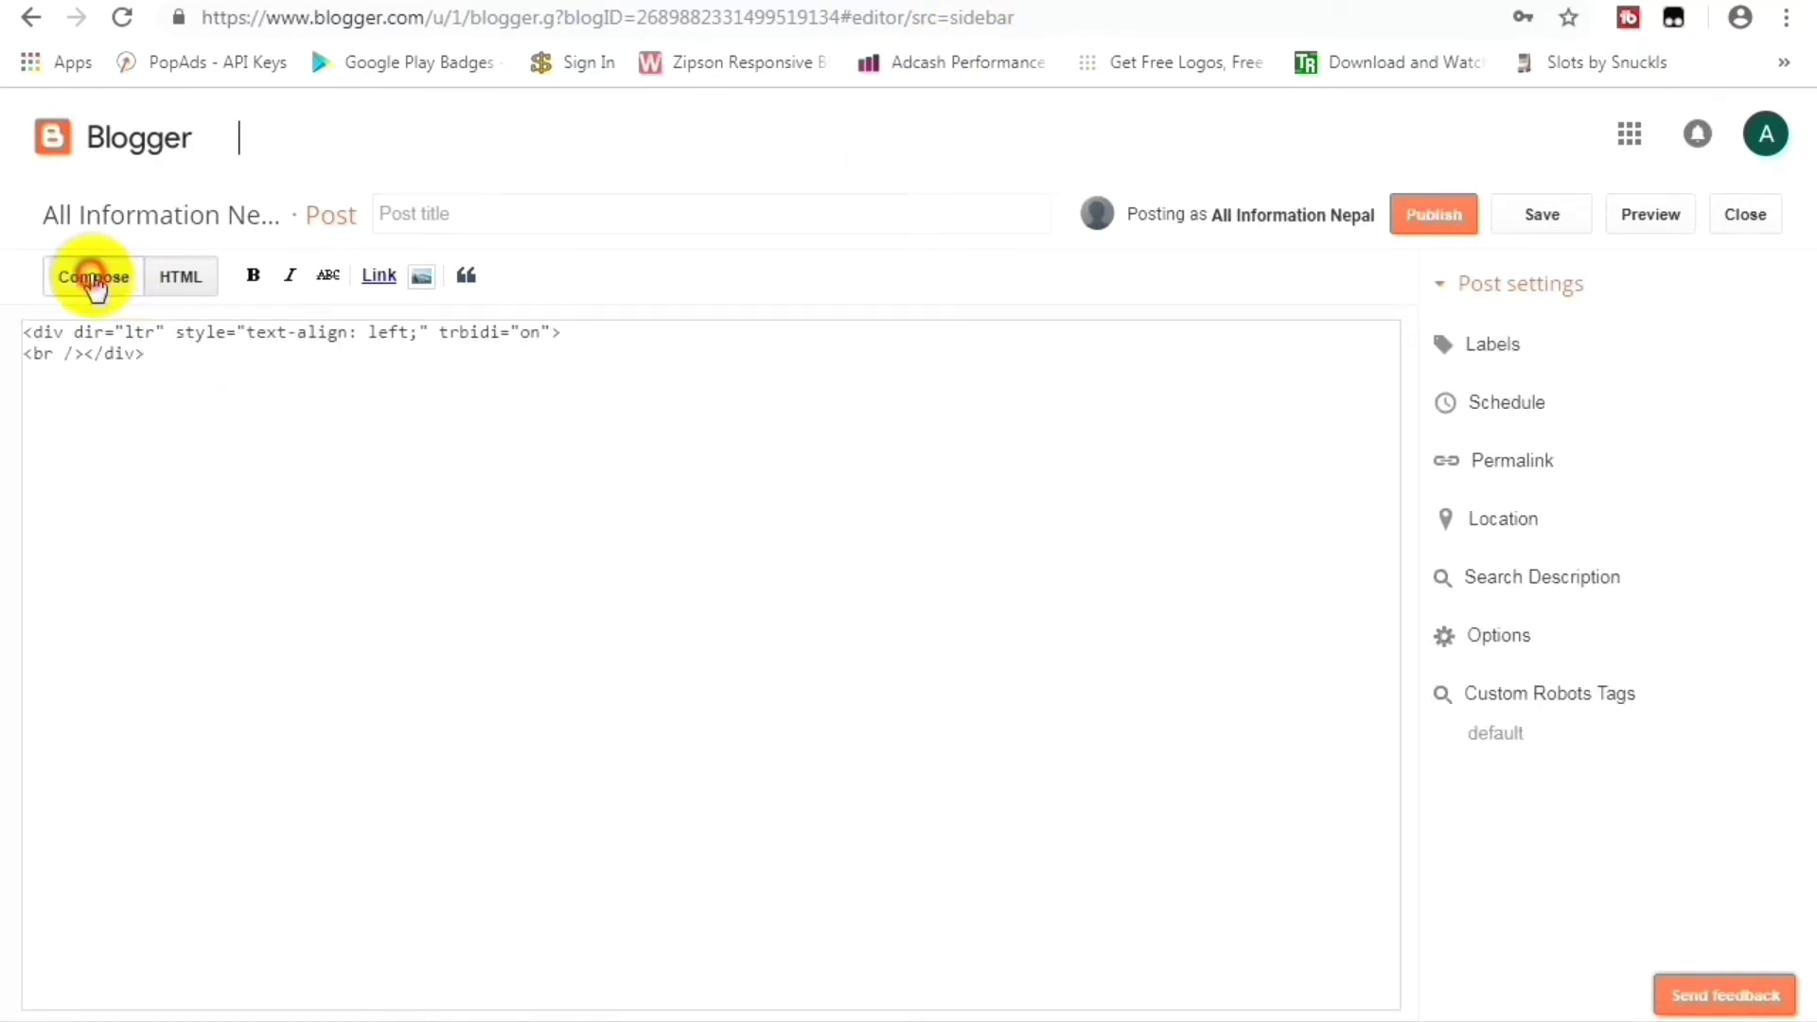
left_click(91, 278)
left_click(292, 408)
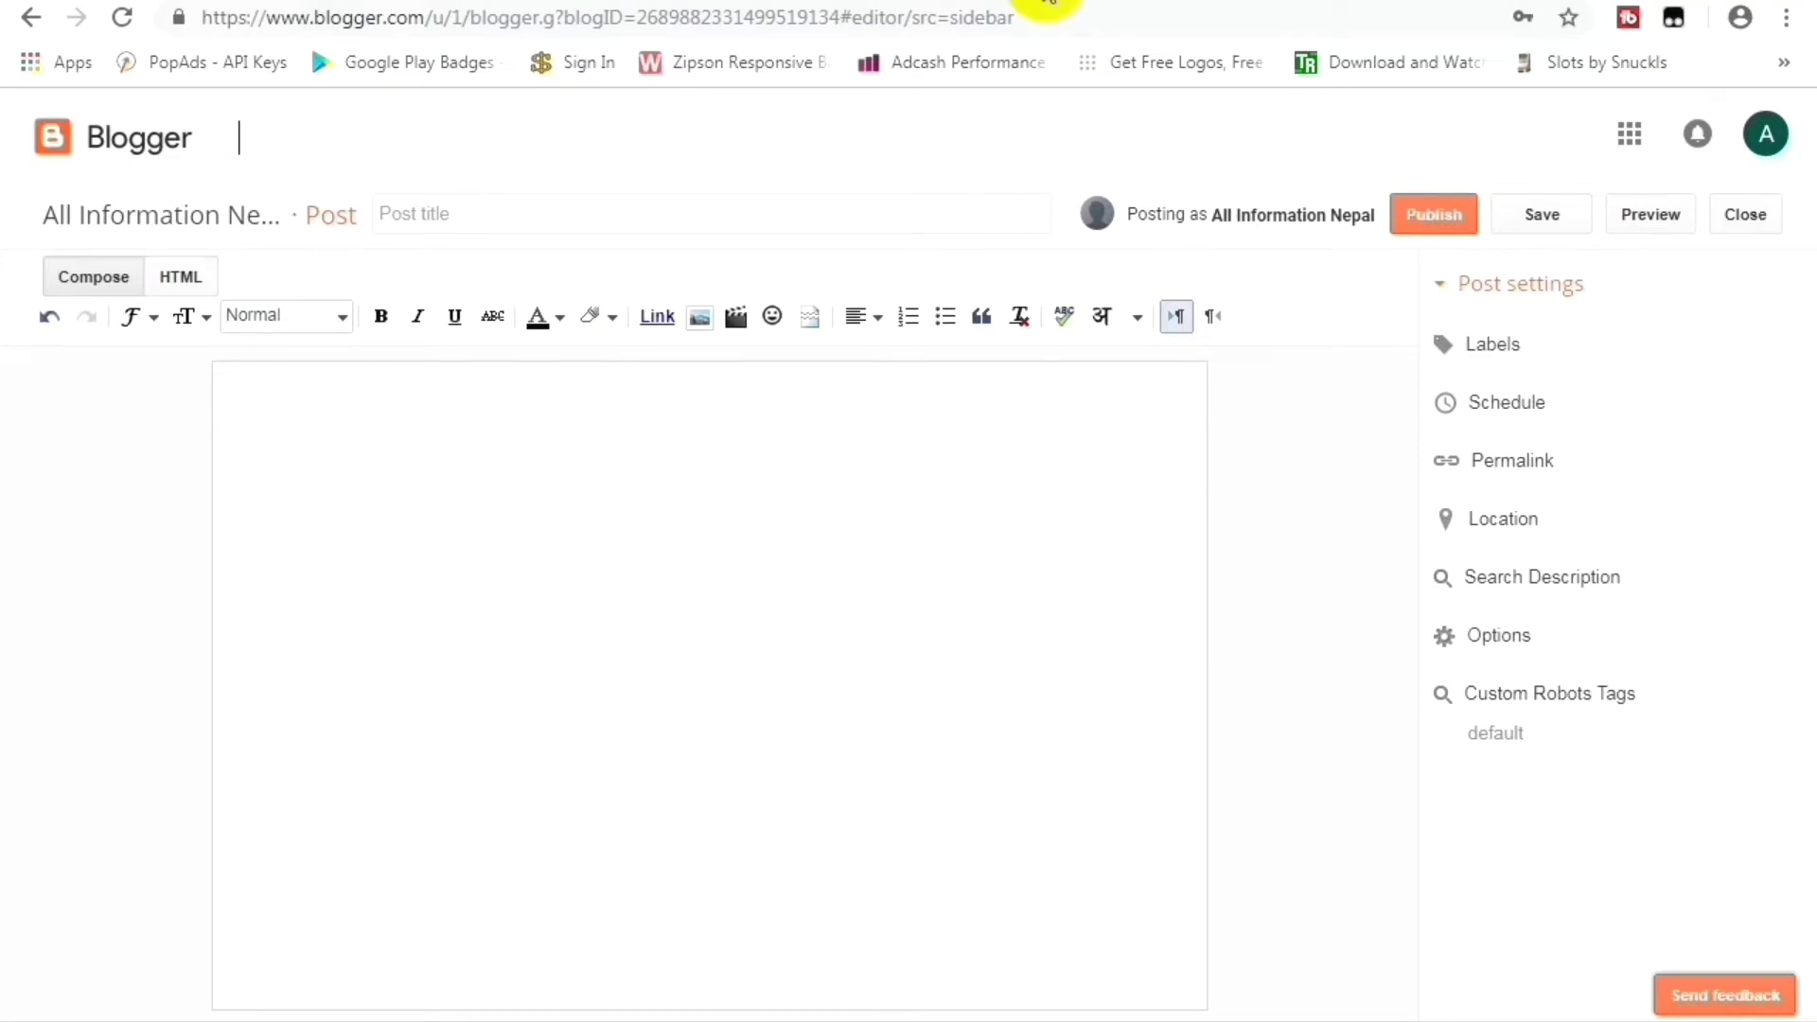
left_click(1046, 11)
Go to youtube.com and play 'How To Put Ads Code On Blogger After Approved' from your channel's Videos.
type("youtube.com")
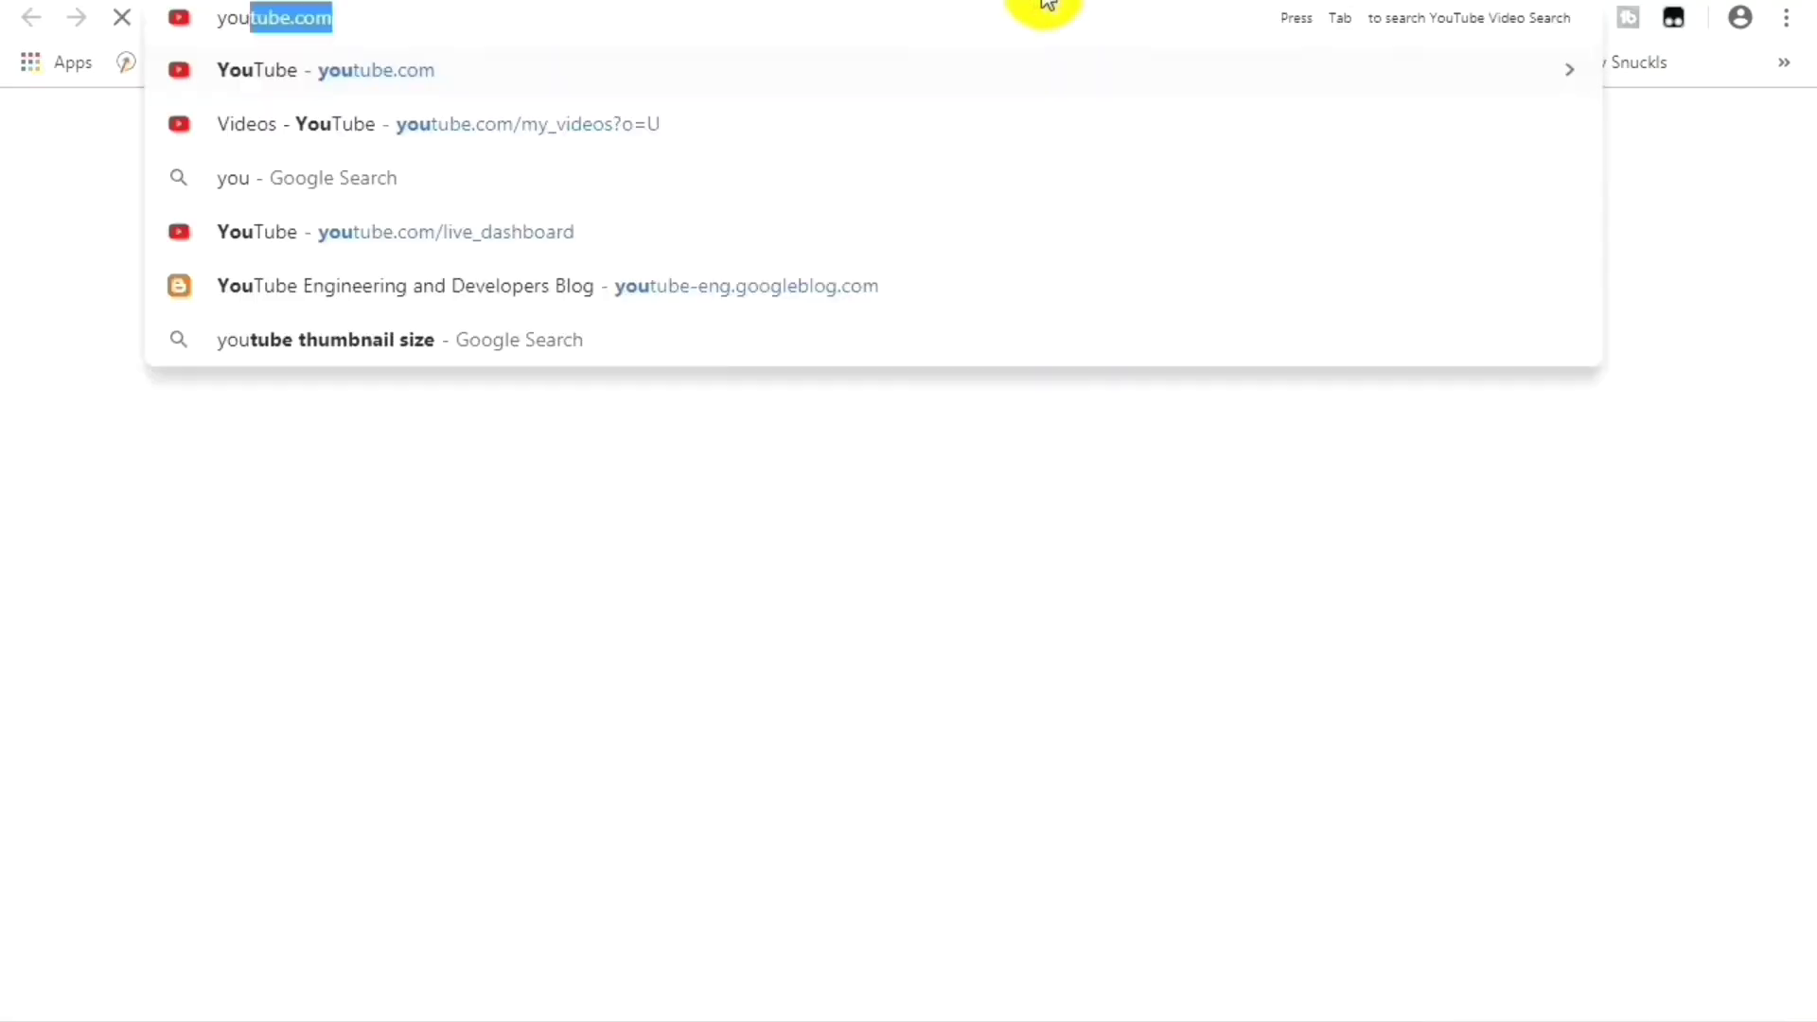
key("Return")
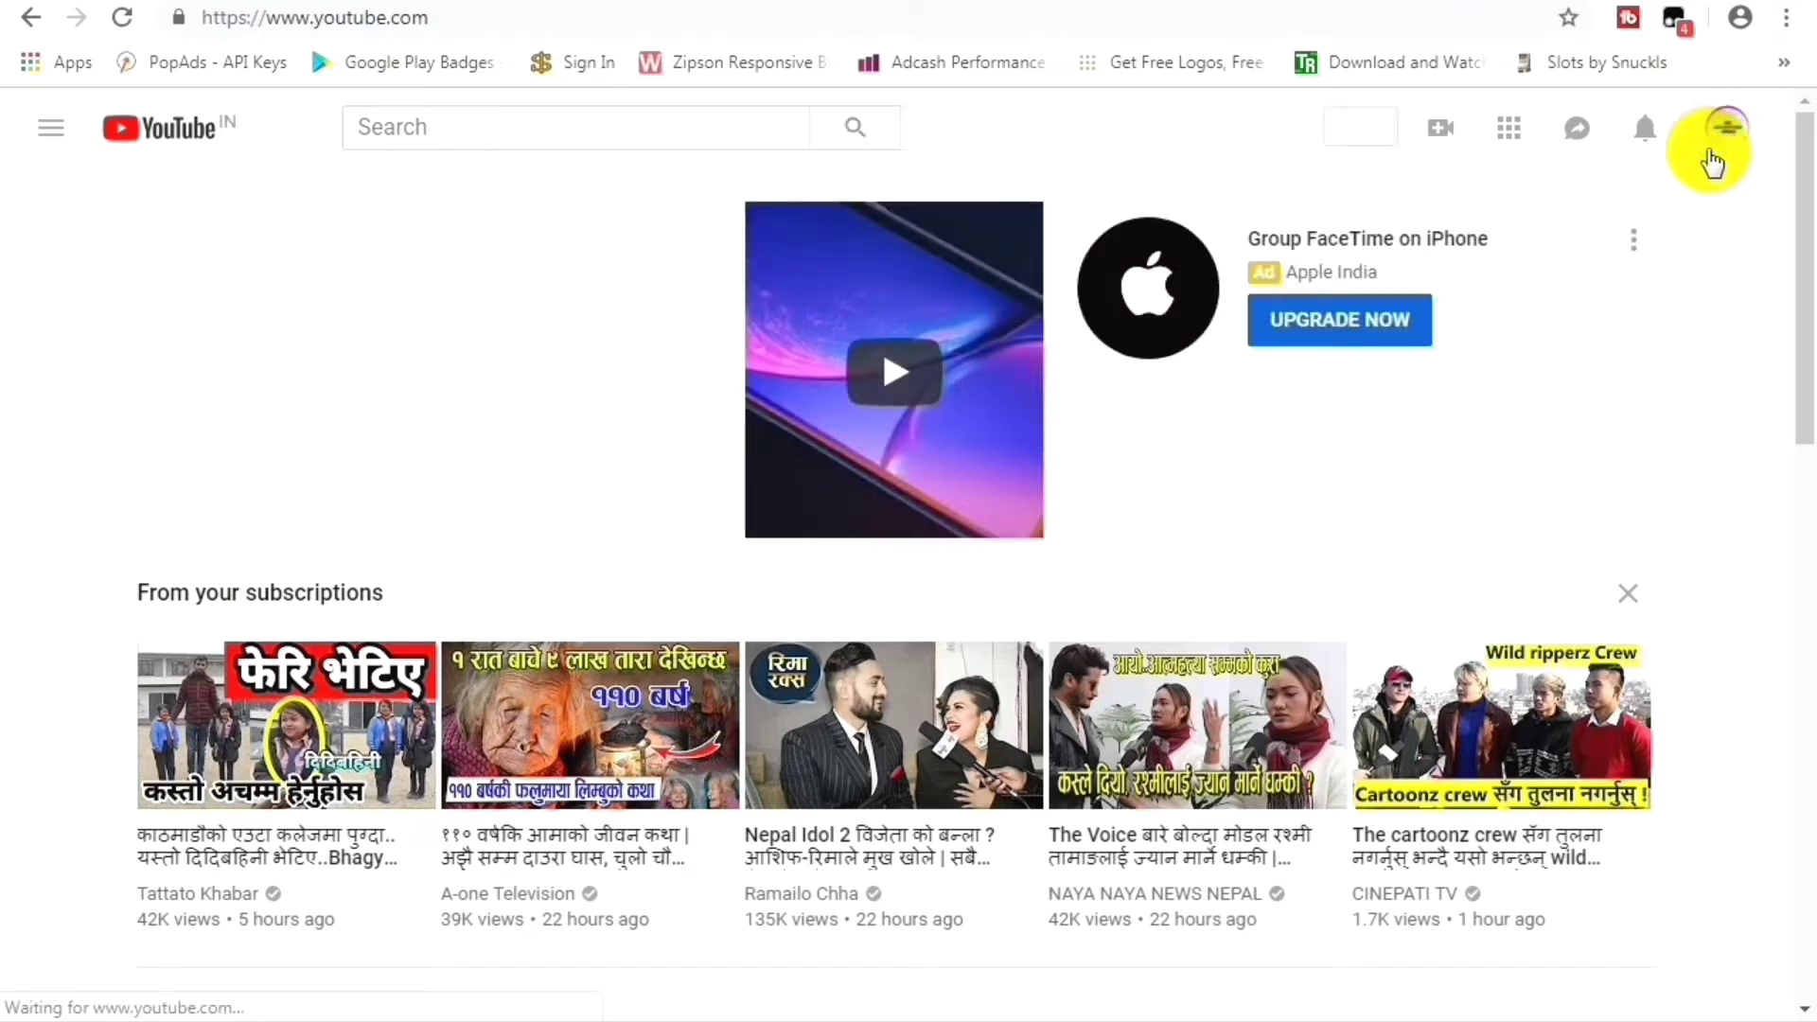
left_click(1726, 130)
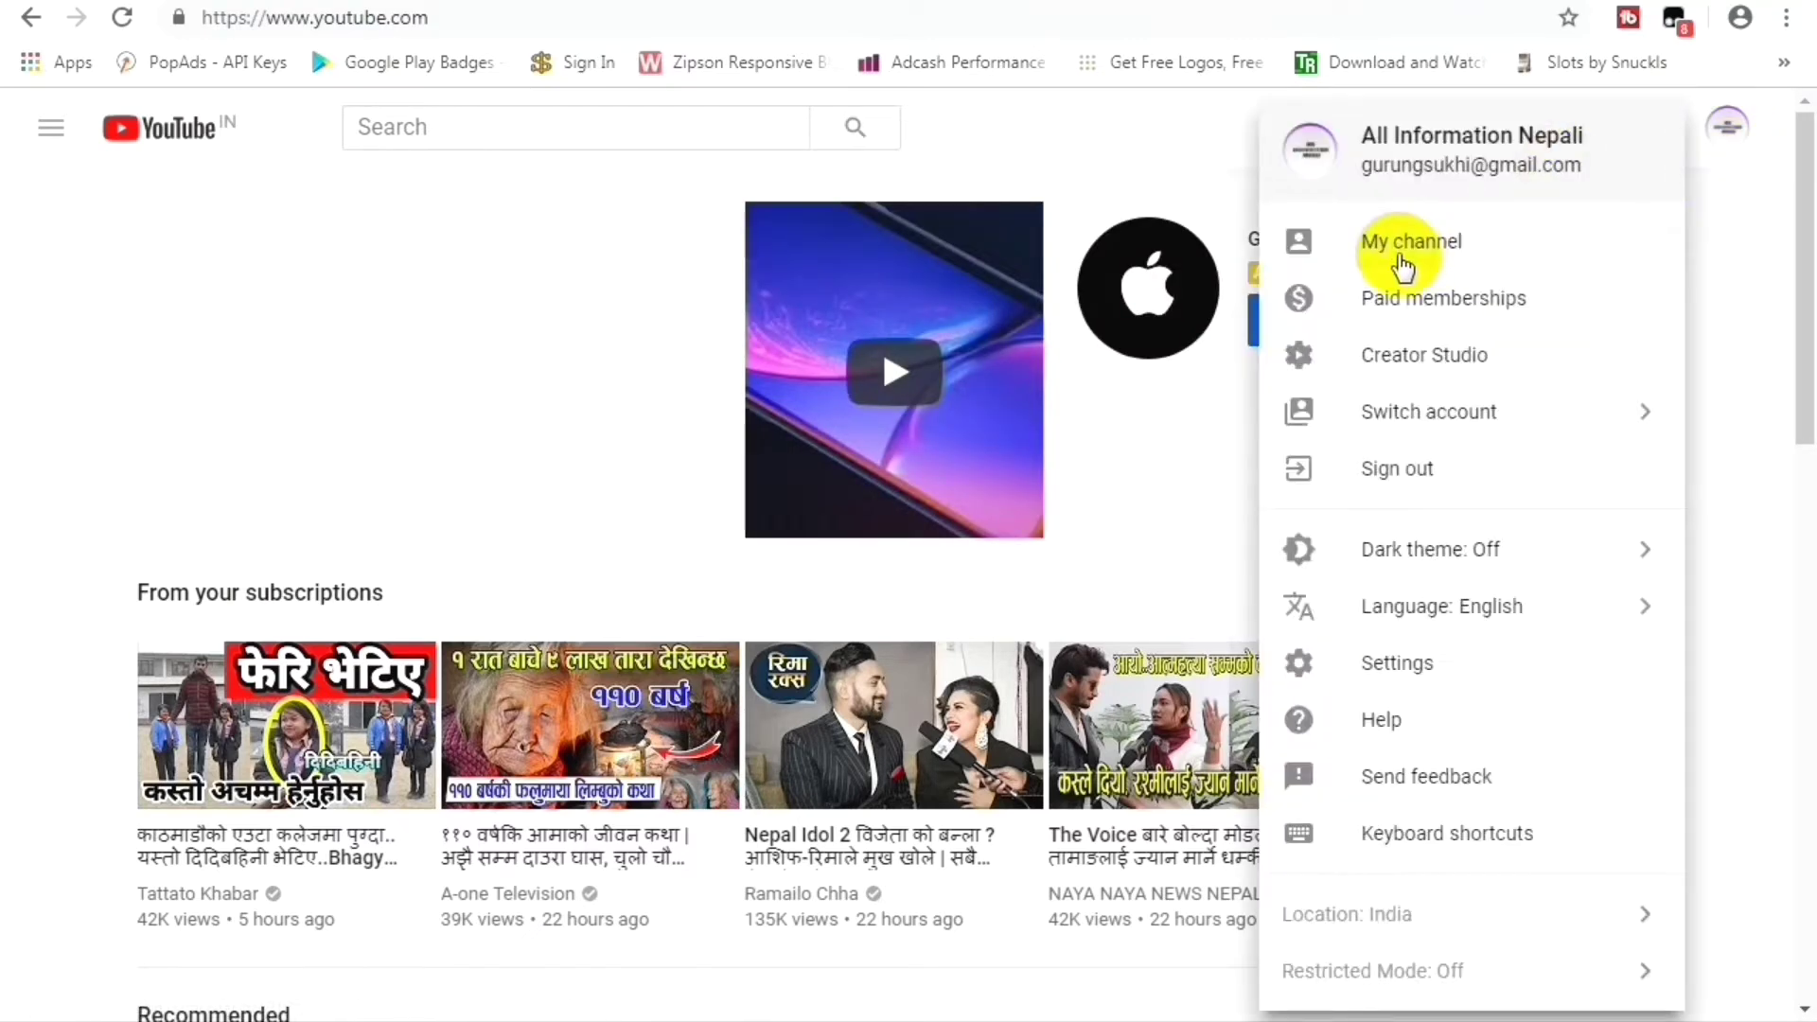
left_click(1197, 270)
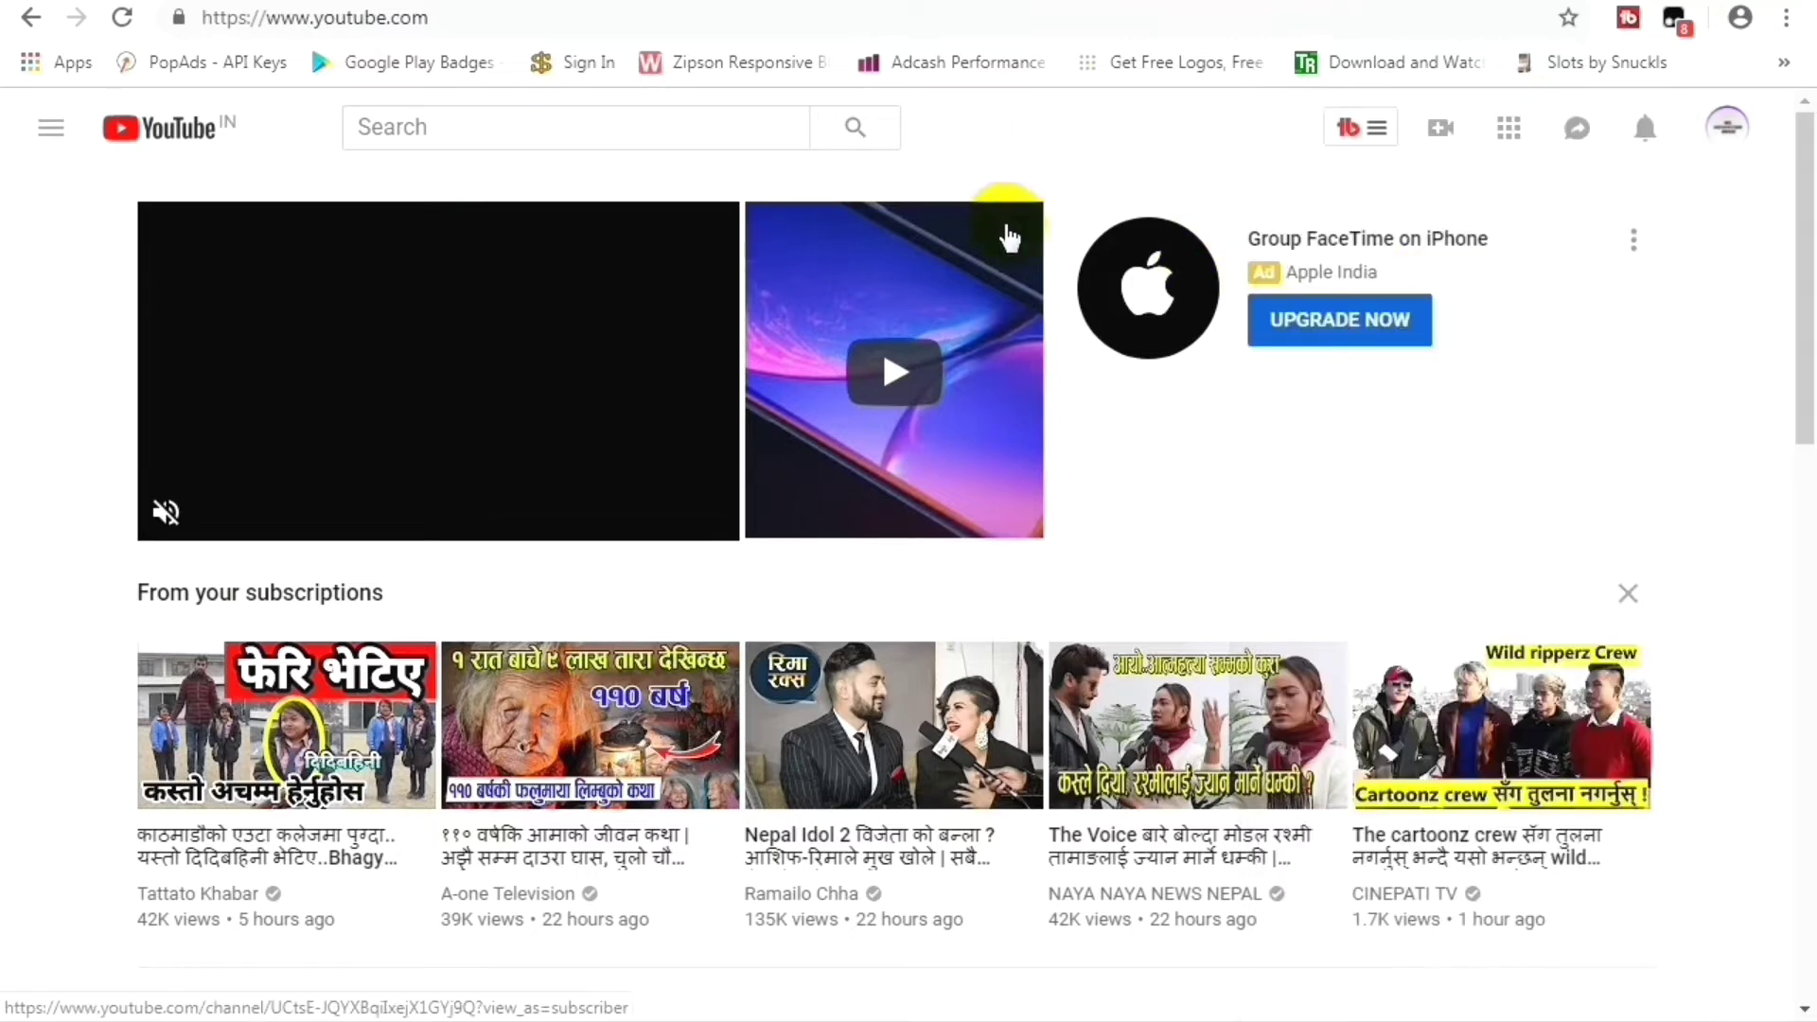
scroll(984, 283, "down", 4)
left_click(984, 284)
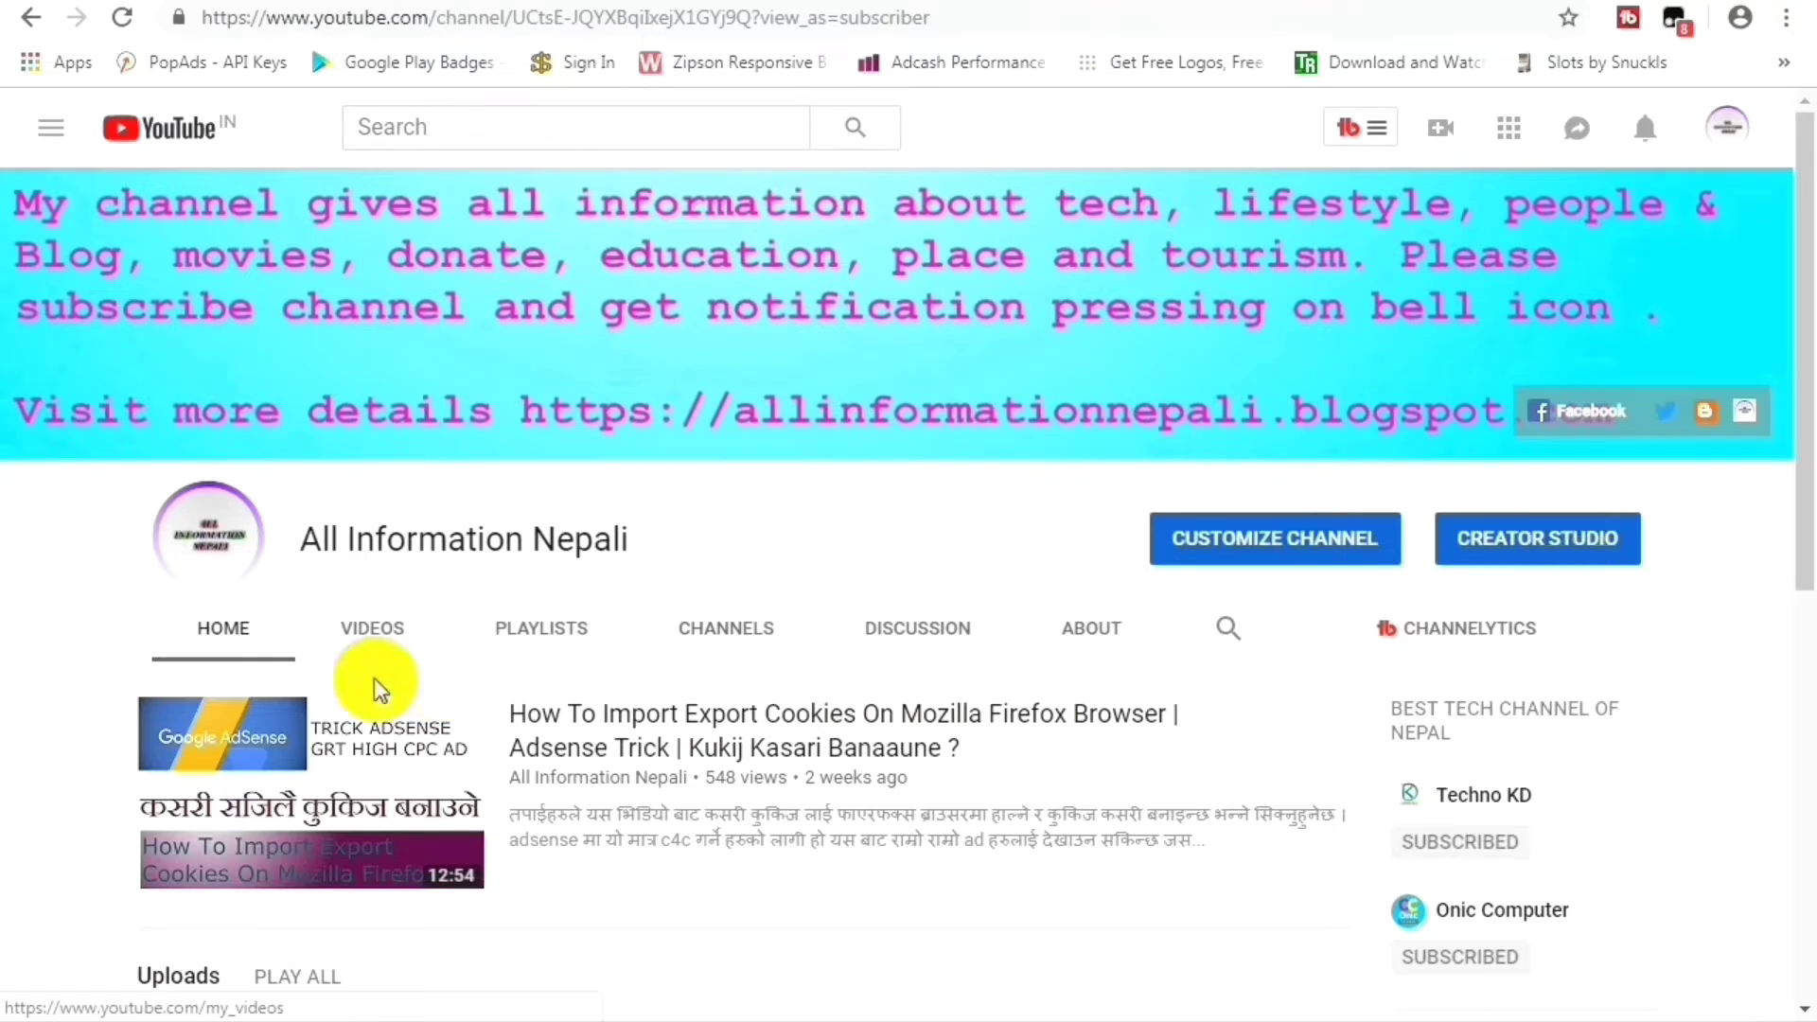
left_click(388, 631)
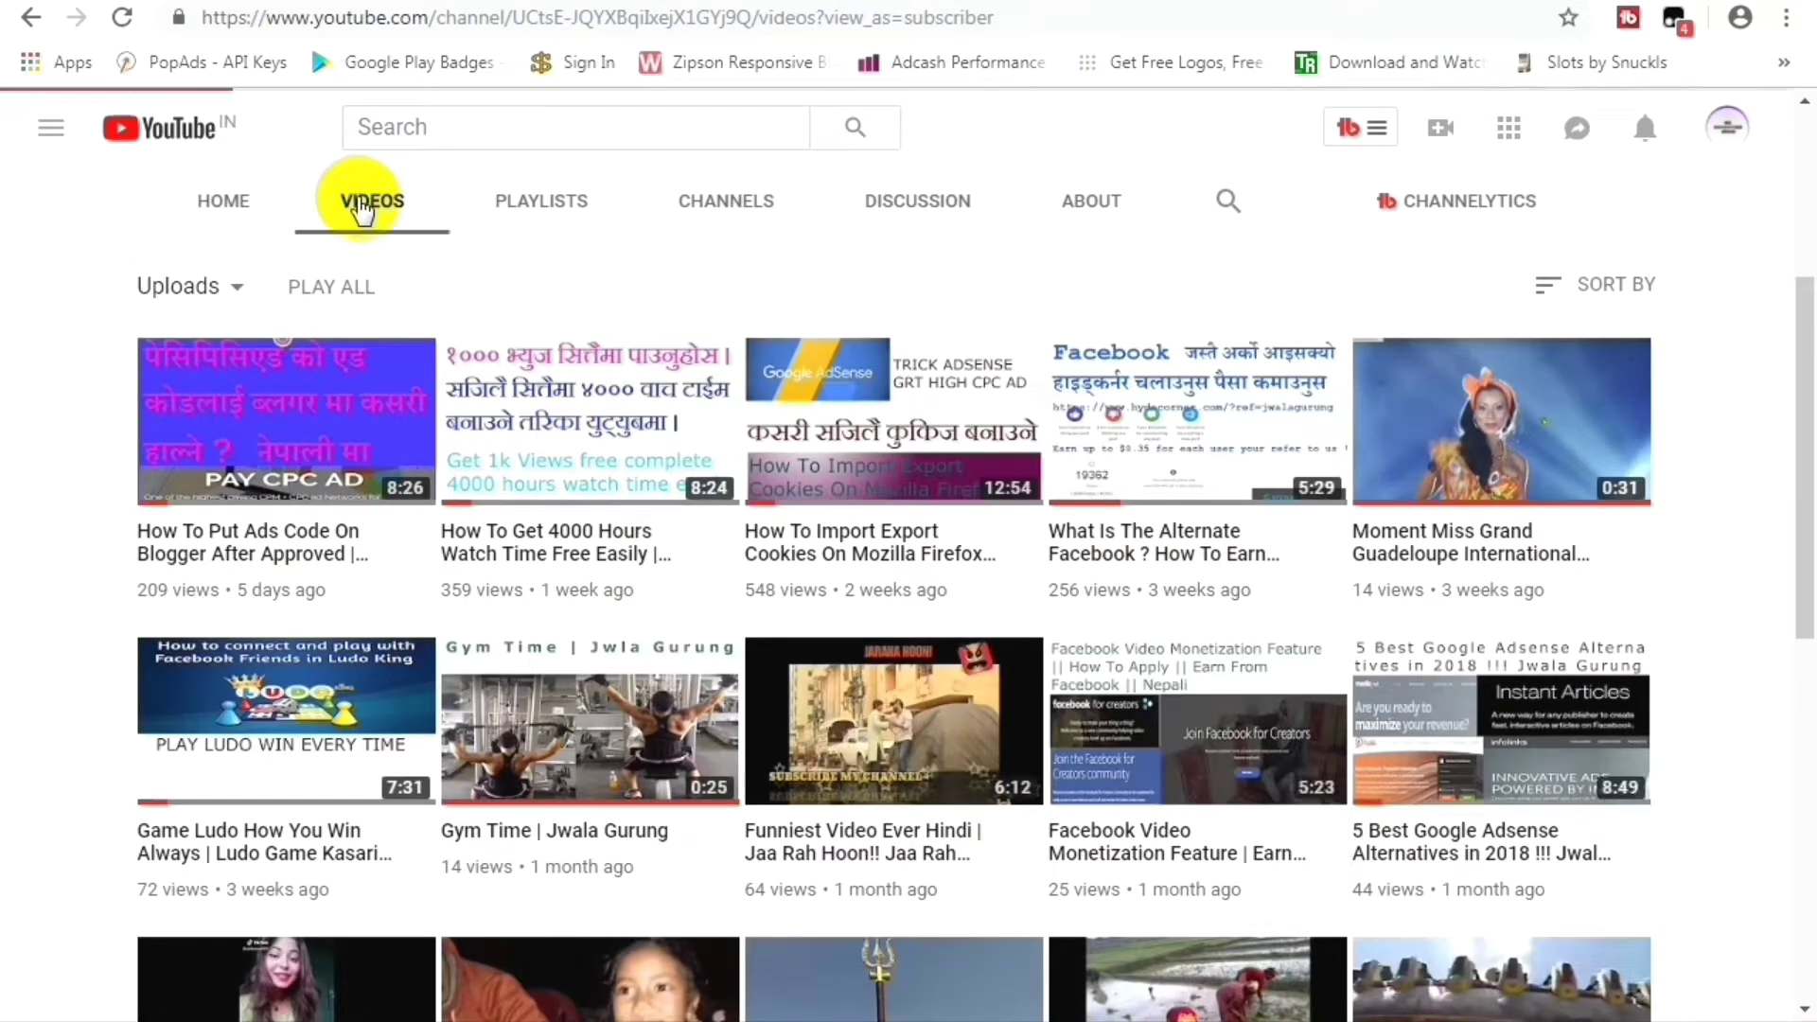
left_click(196, 539)
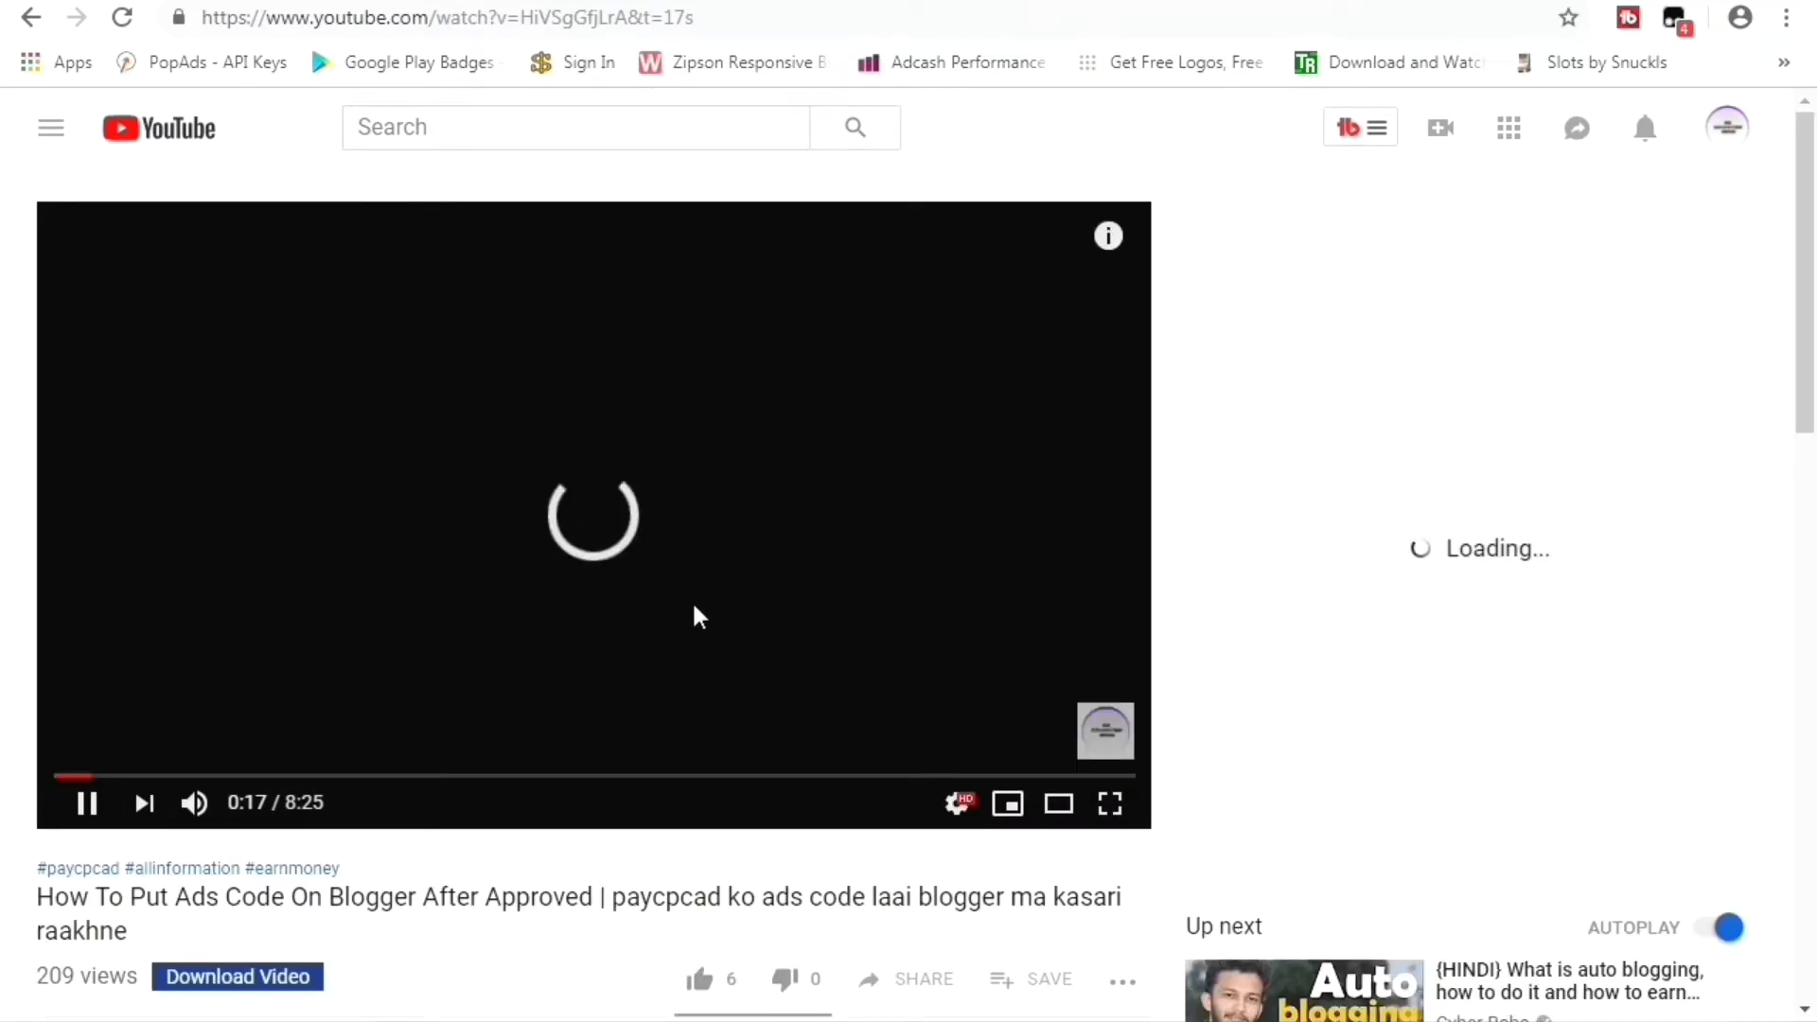
Pause the video, copy its full title, and paste it into the Blogger post's Title field.
left_click(677, 610)
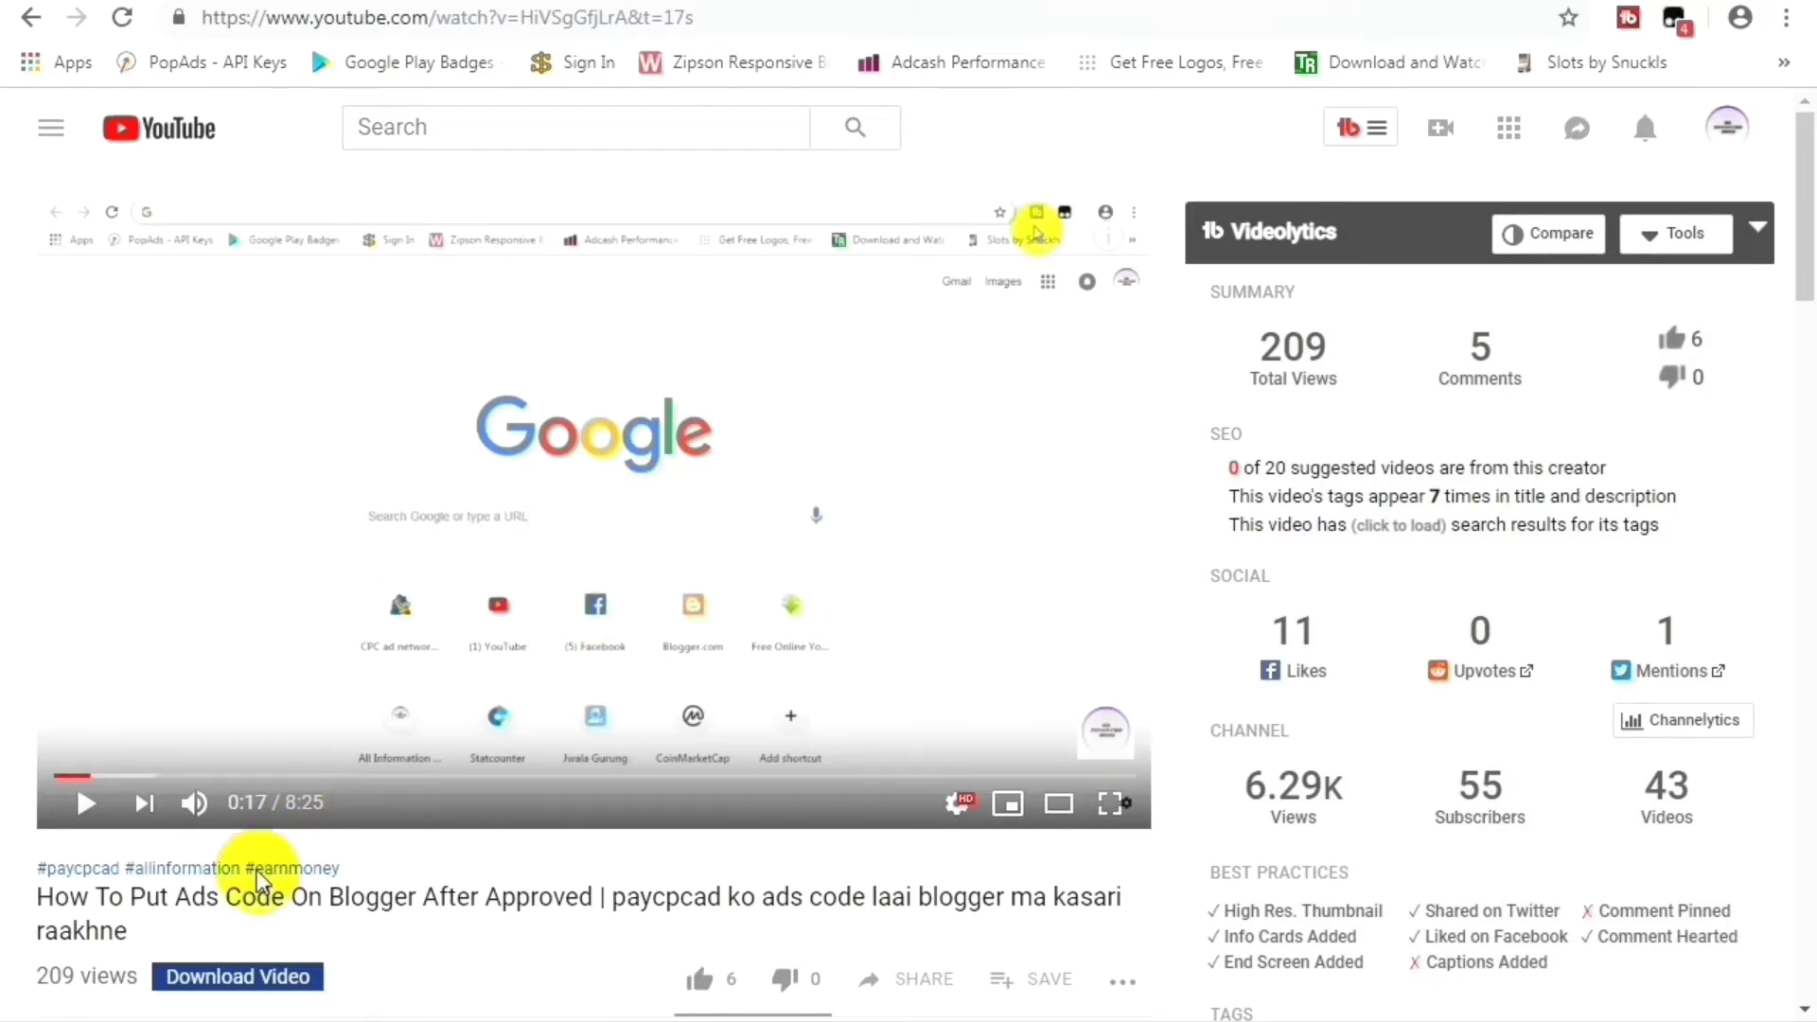
scroll(254, 876, "down", 3)
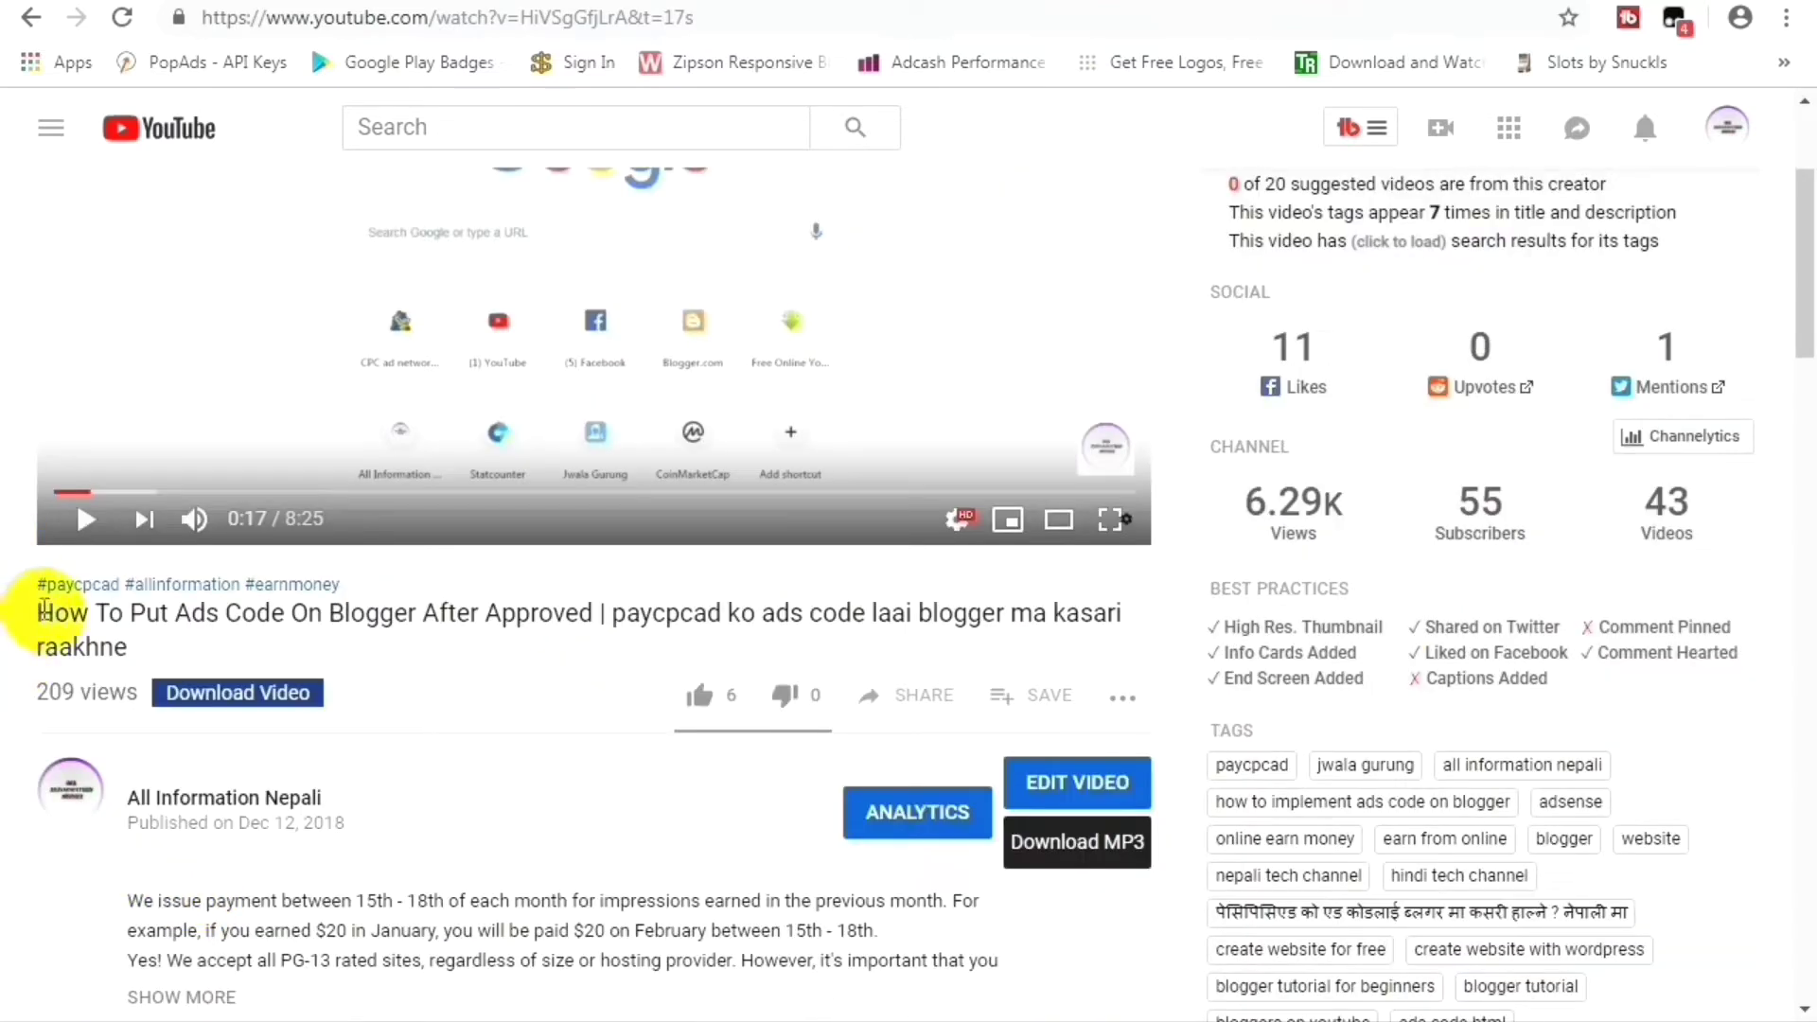
left_click_drag(38, 606, 137, 651)
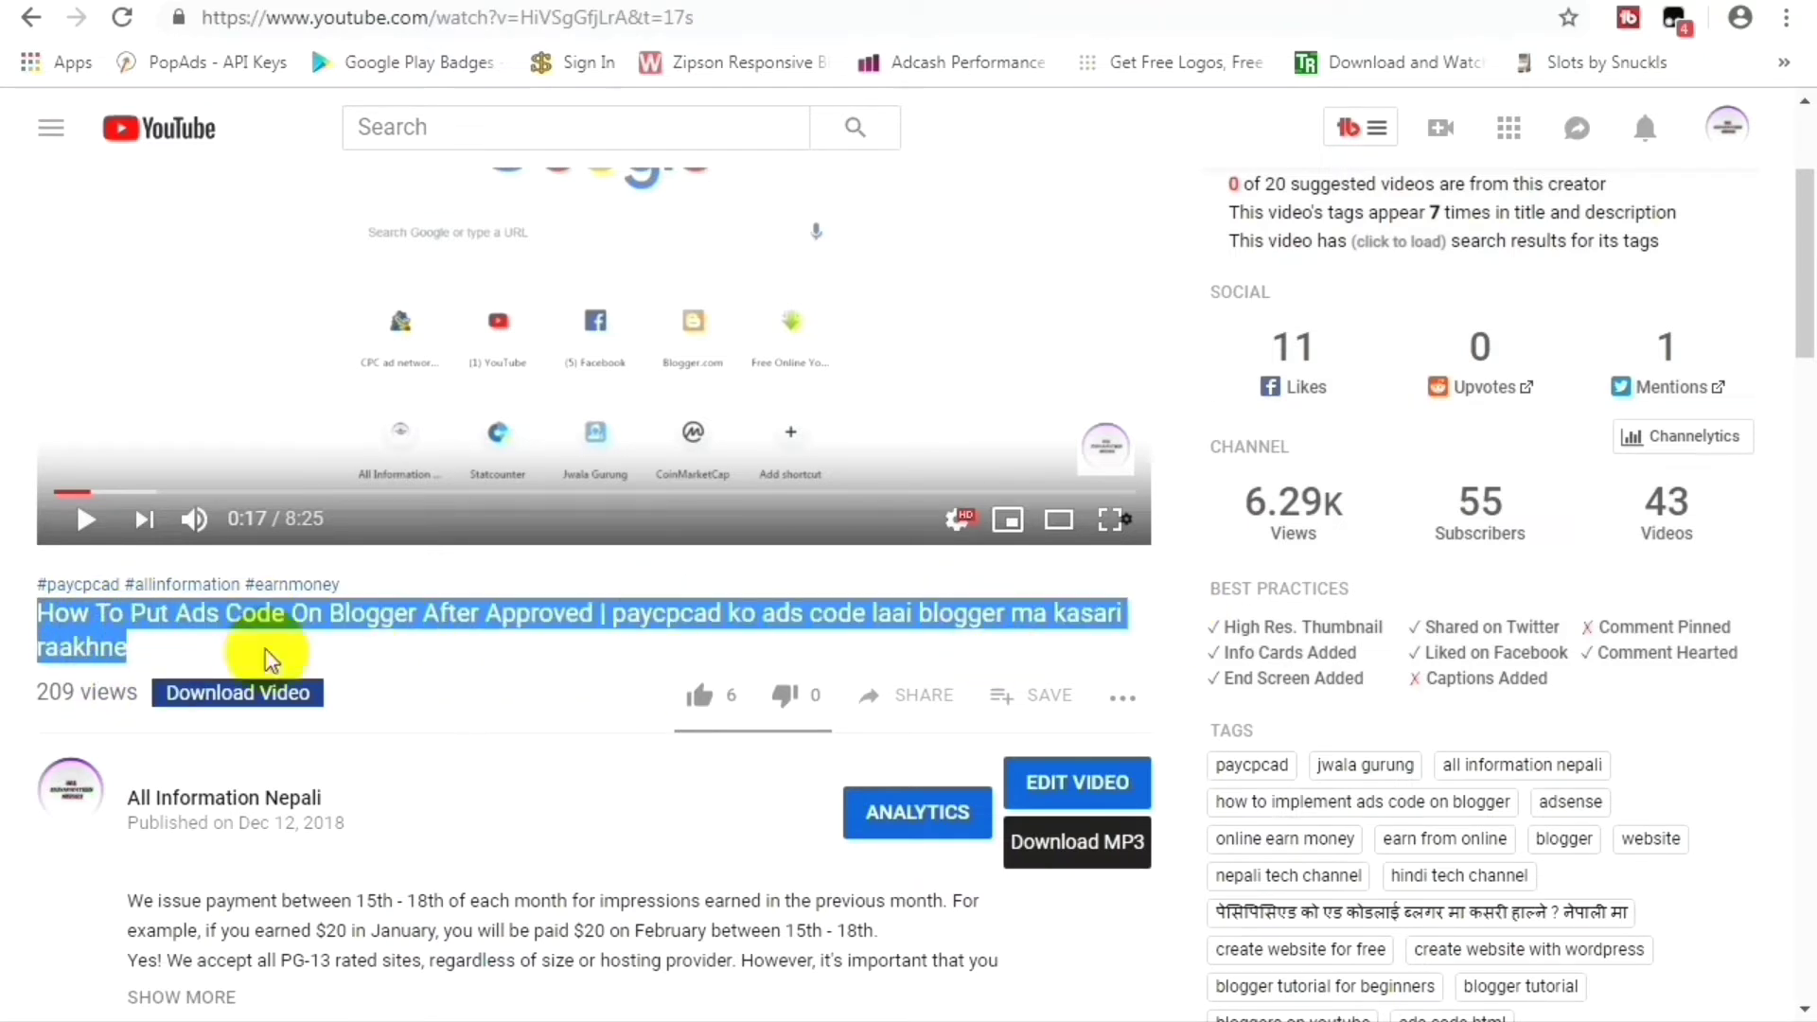
right_click(76, 623)
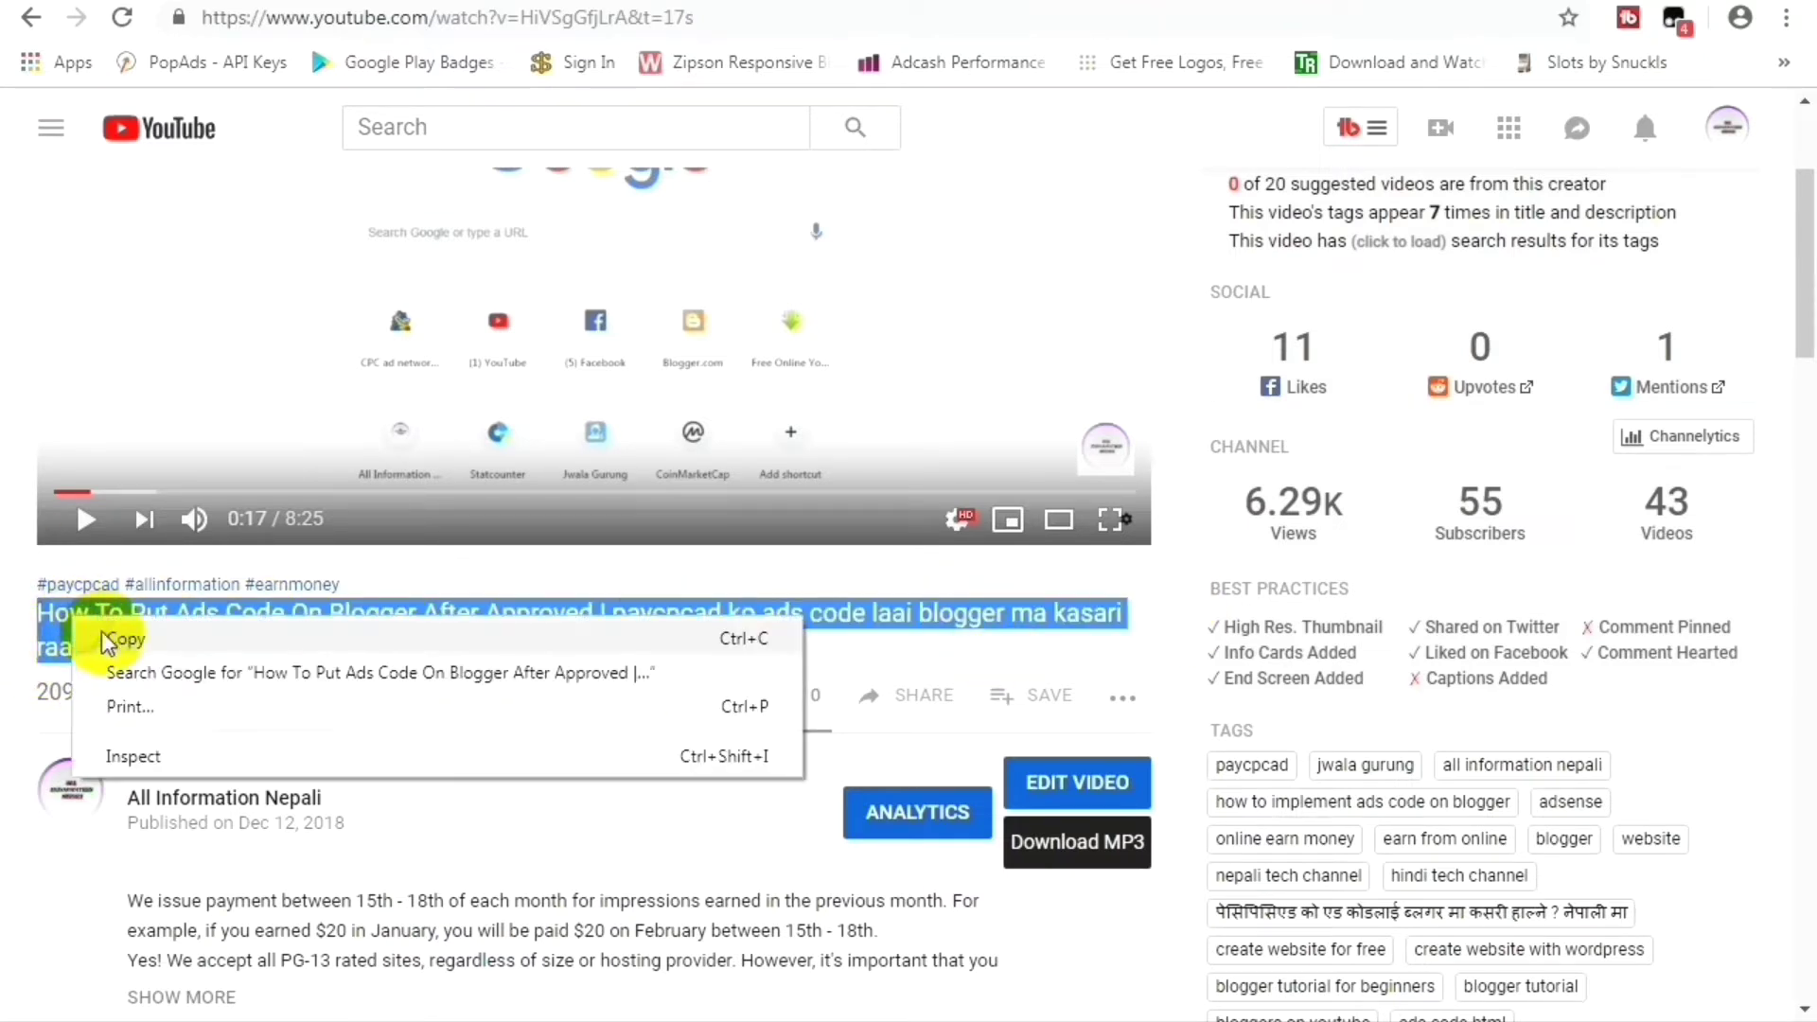
left_click(132, 641)
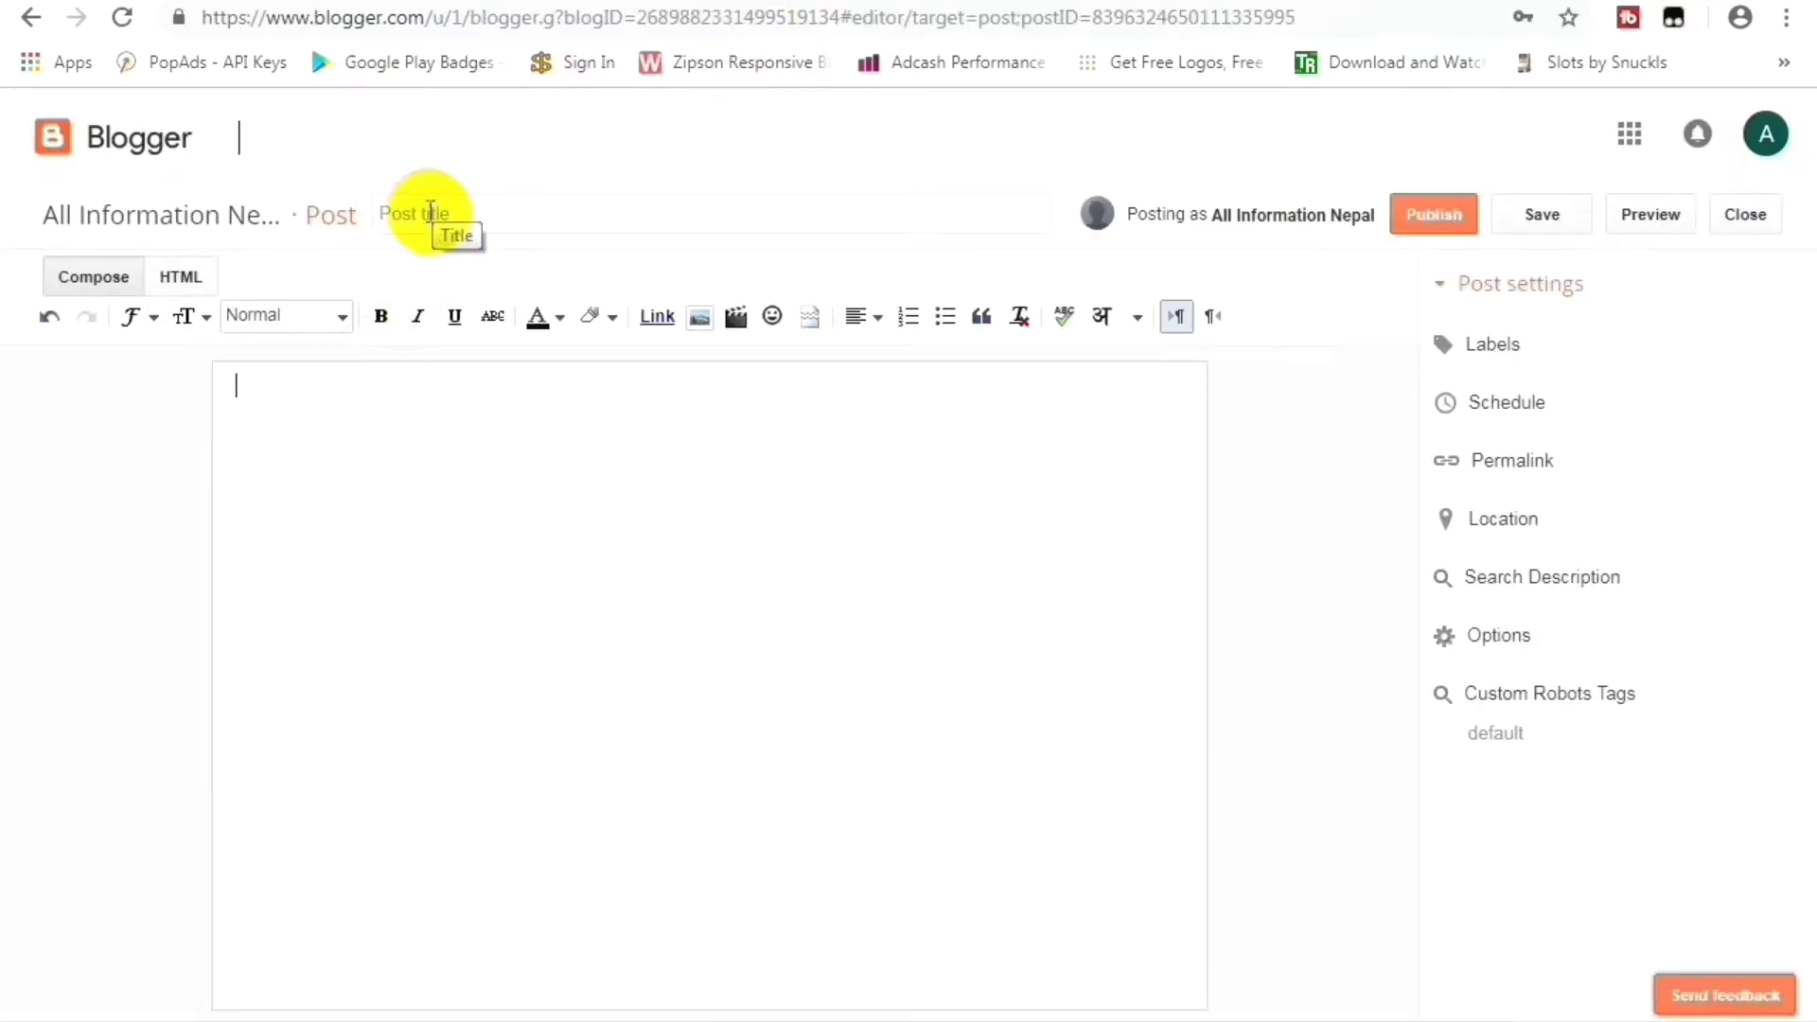
left_click(451, 212)
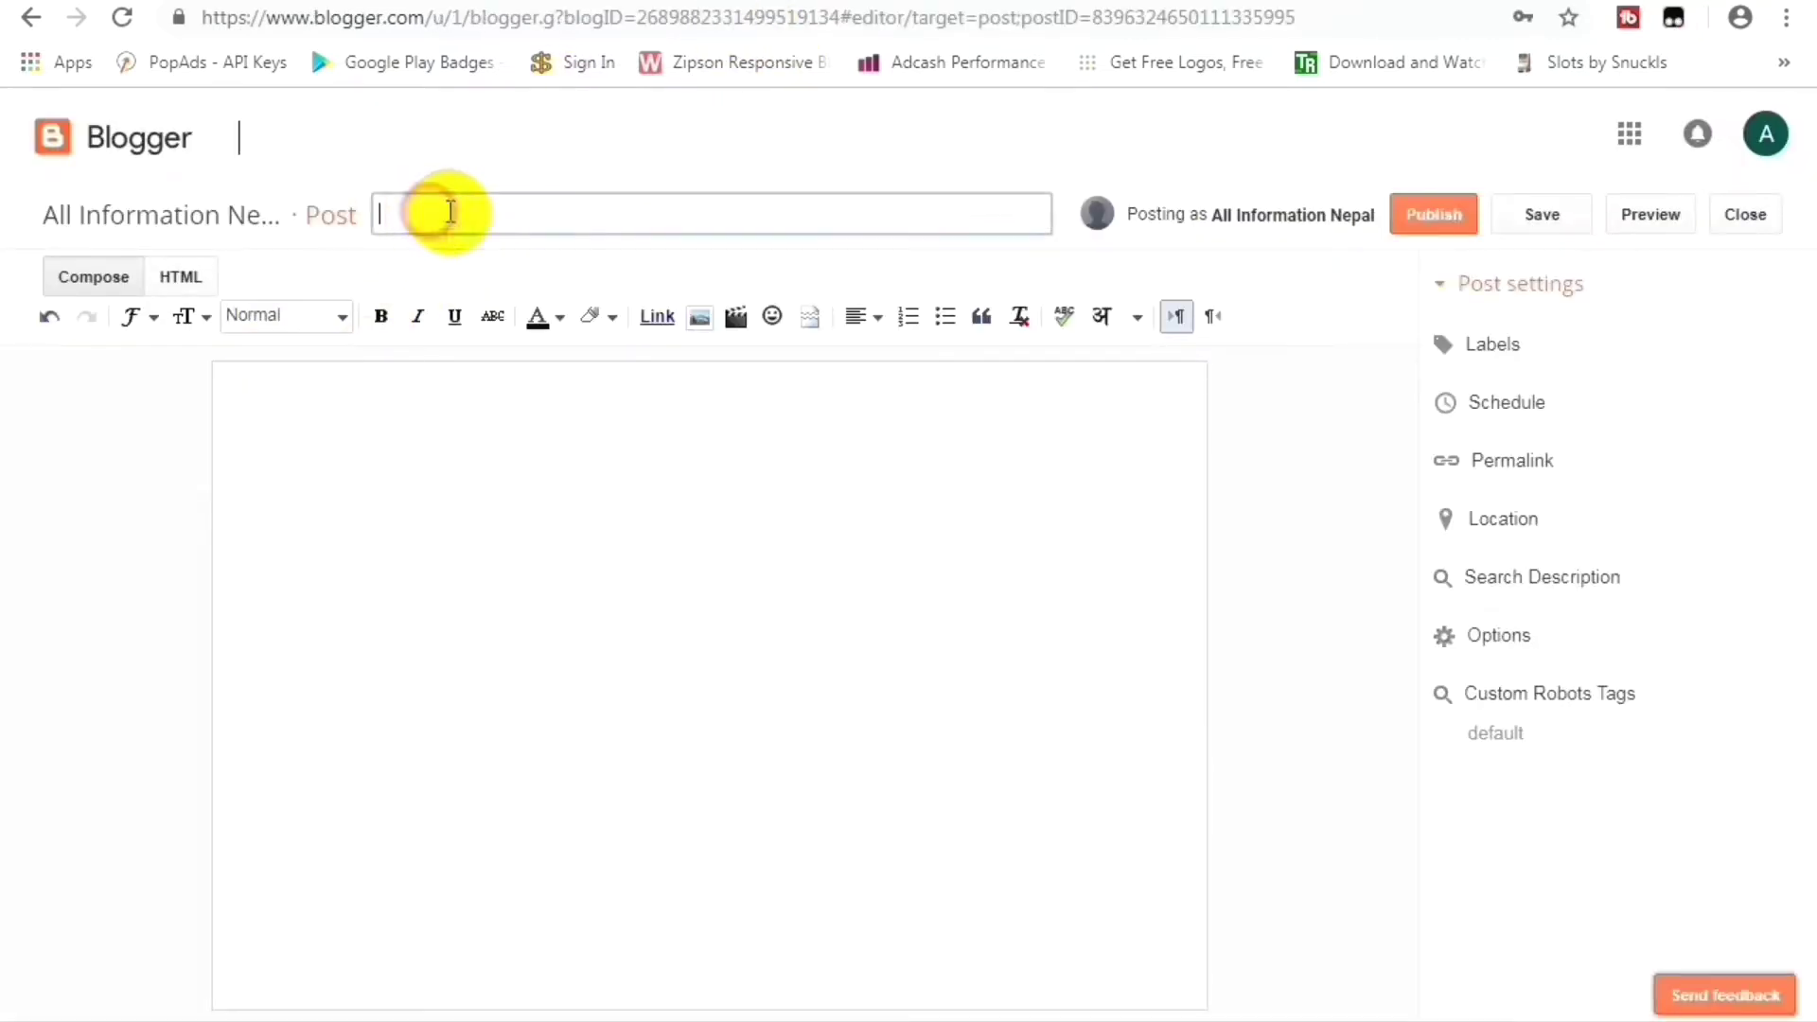
right_click(507, 220)
left_click(591, 391)
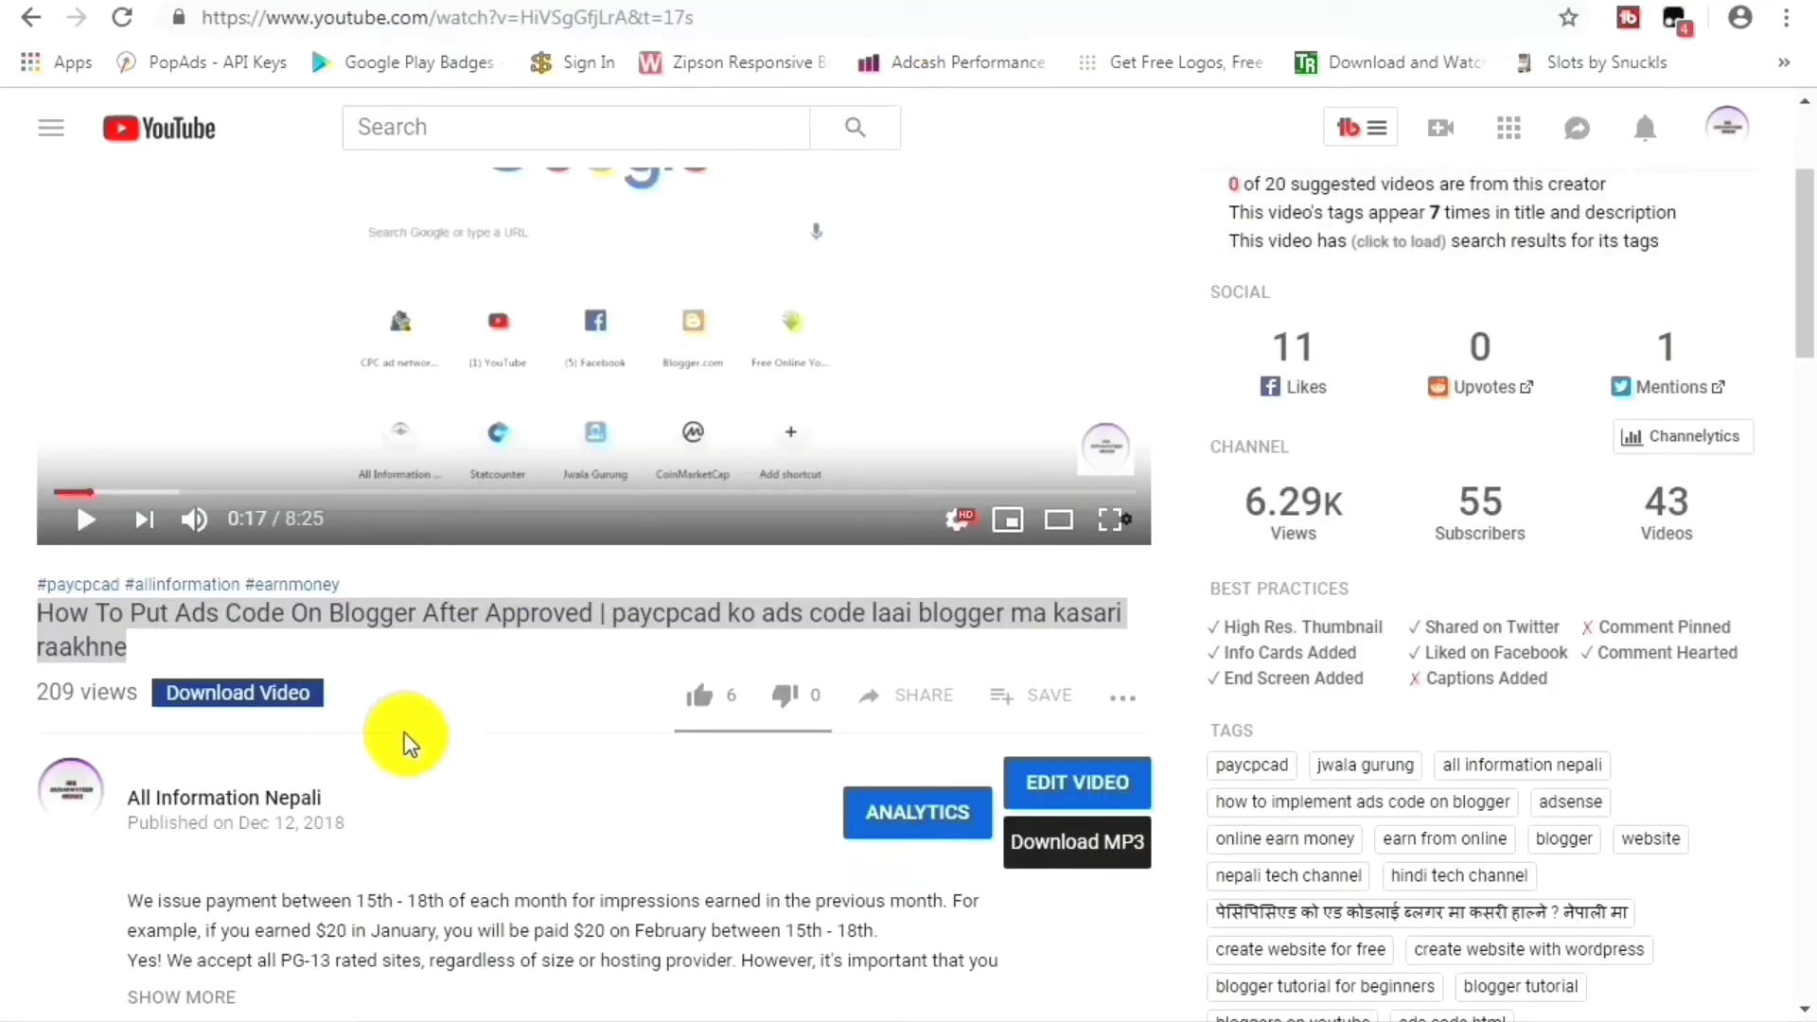
scroll(406, 729, "down", 1)
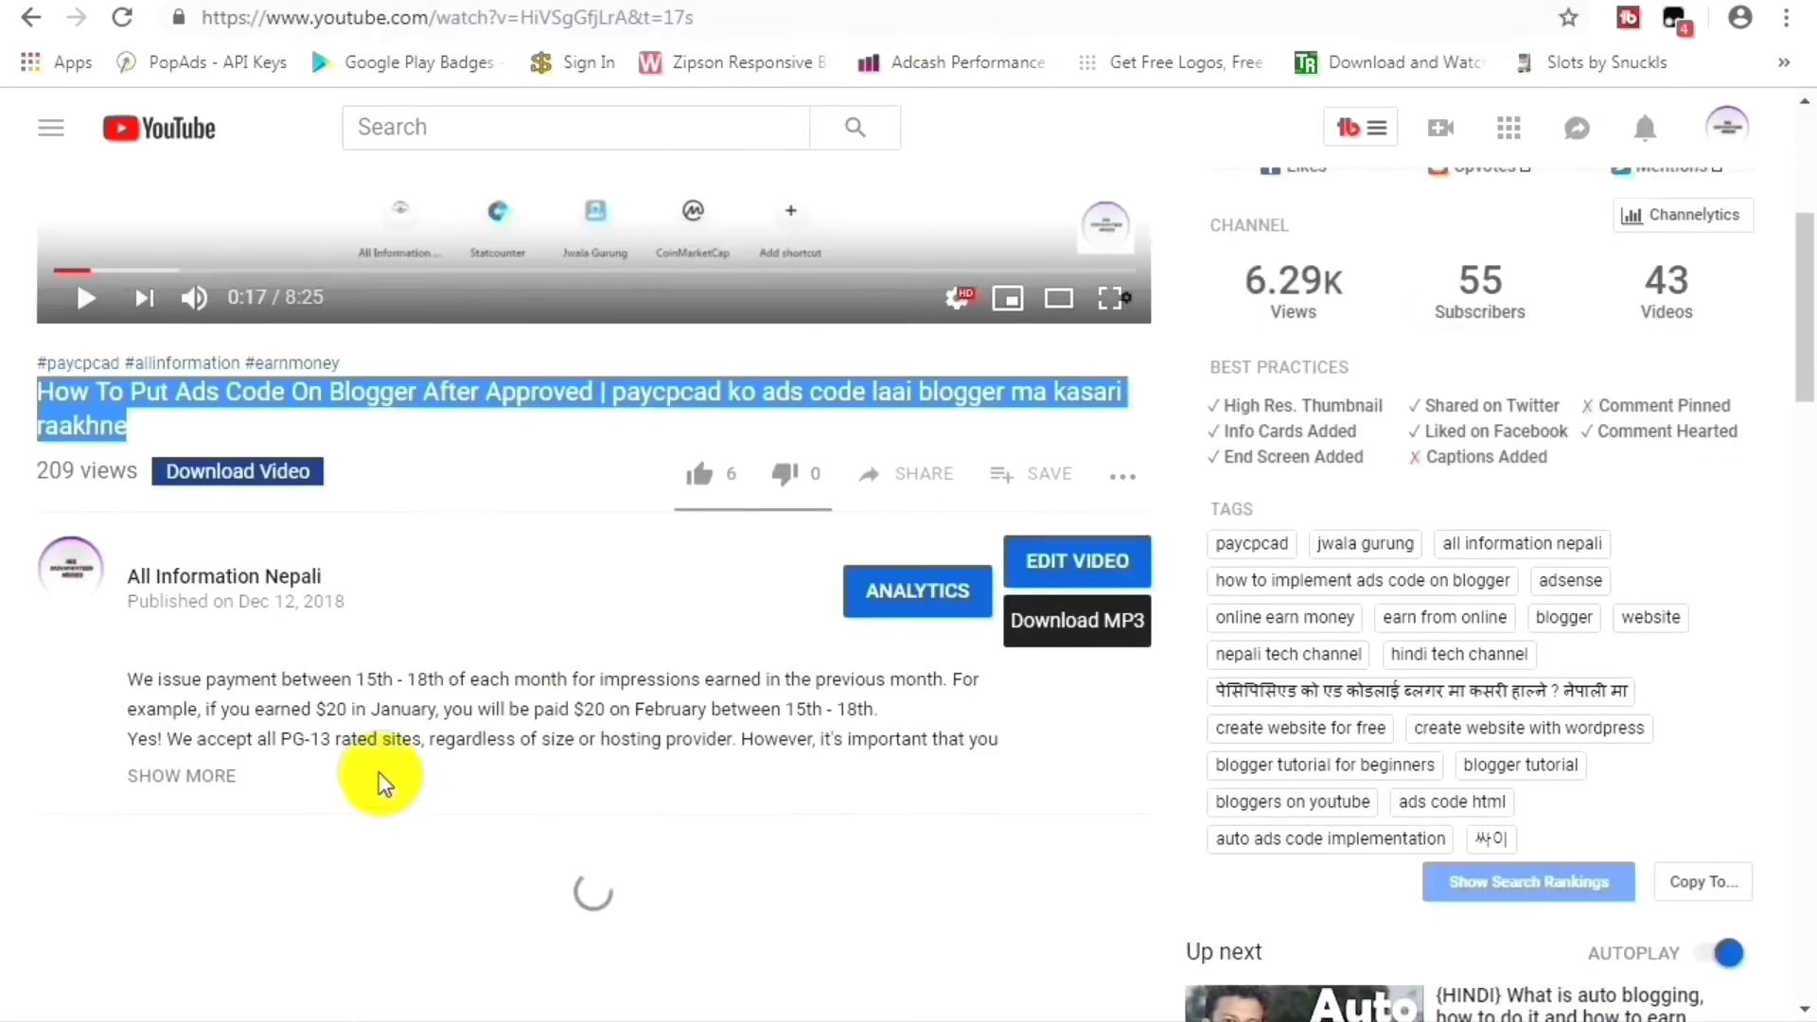
Expand the video description, copy all its text, and return to the Blogger post body.
scroll(243, 719, "up", 1)
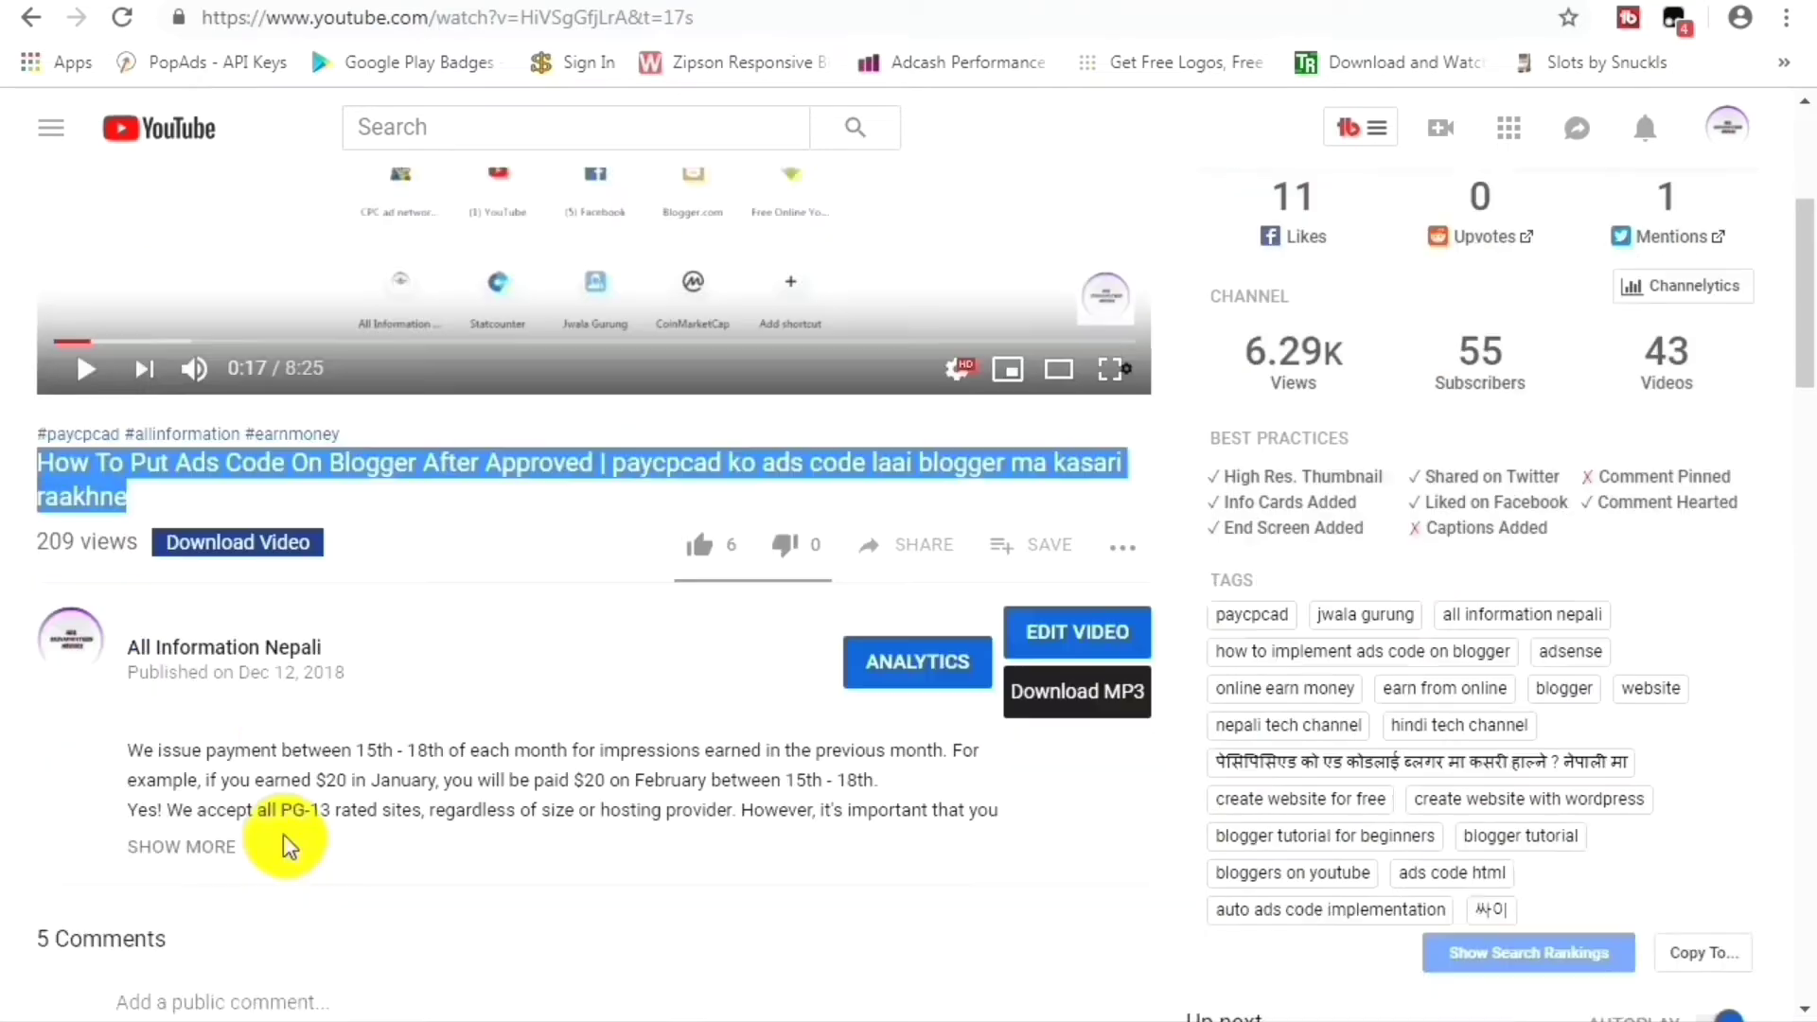
scroll(289, 847, "down", 6)
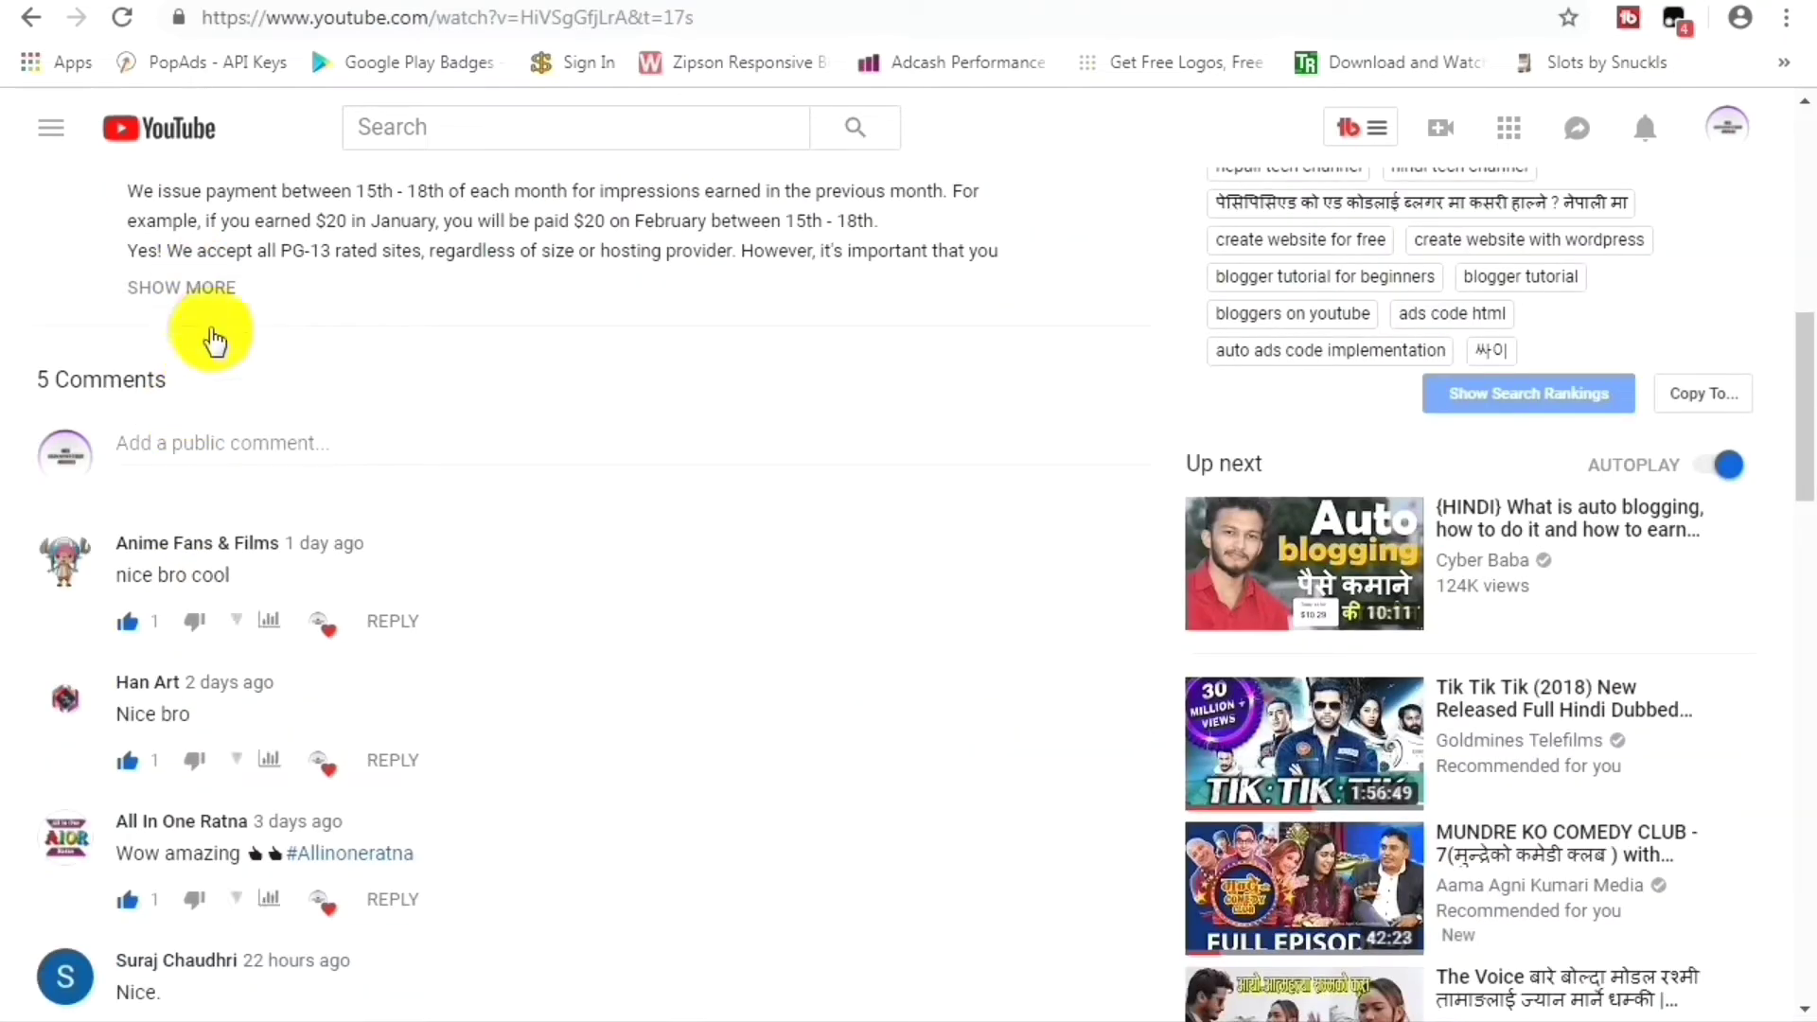
left_click(204, 288)
scroll(231, 407, "up", 2)
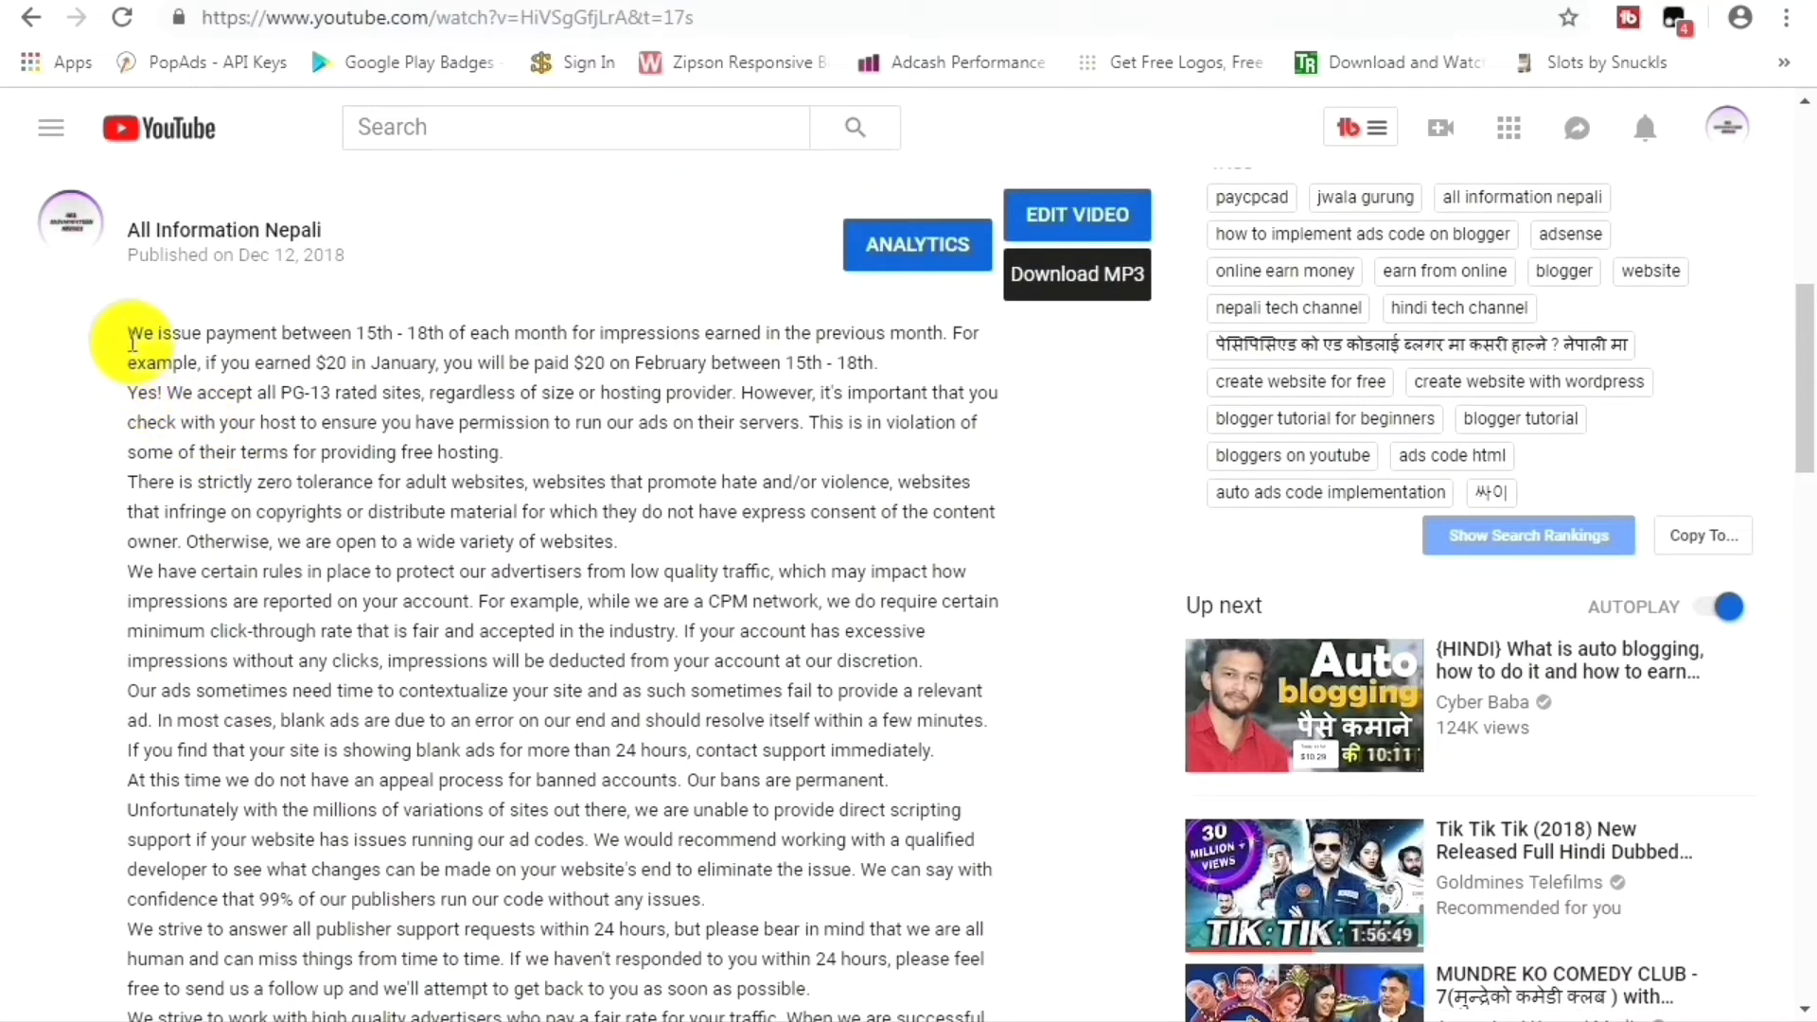
left_click_drag(133, 333, 609, 997)
left_click(572, 923)
left_click_drag(573, 923, 553, 782)
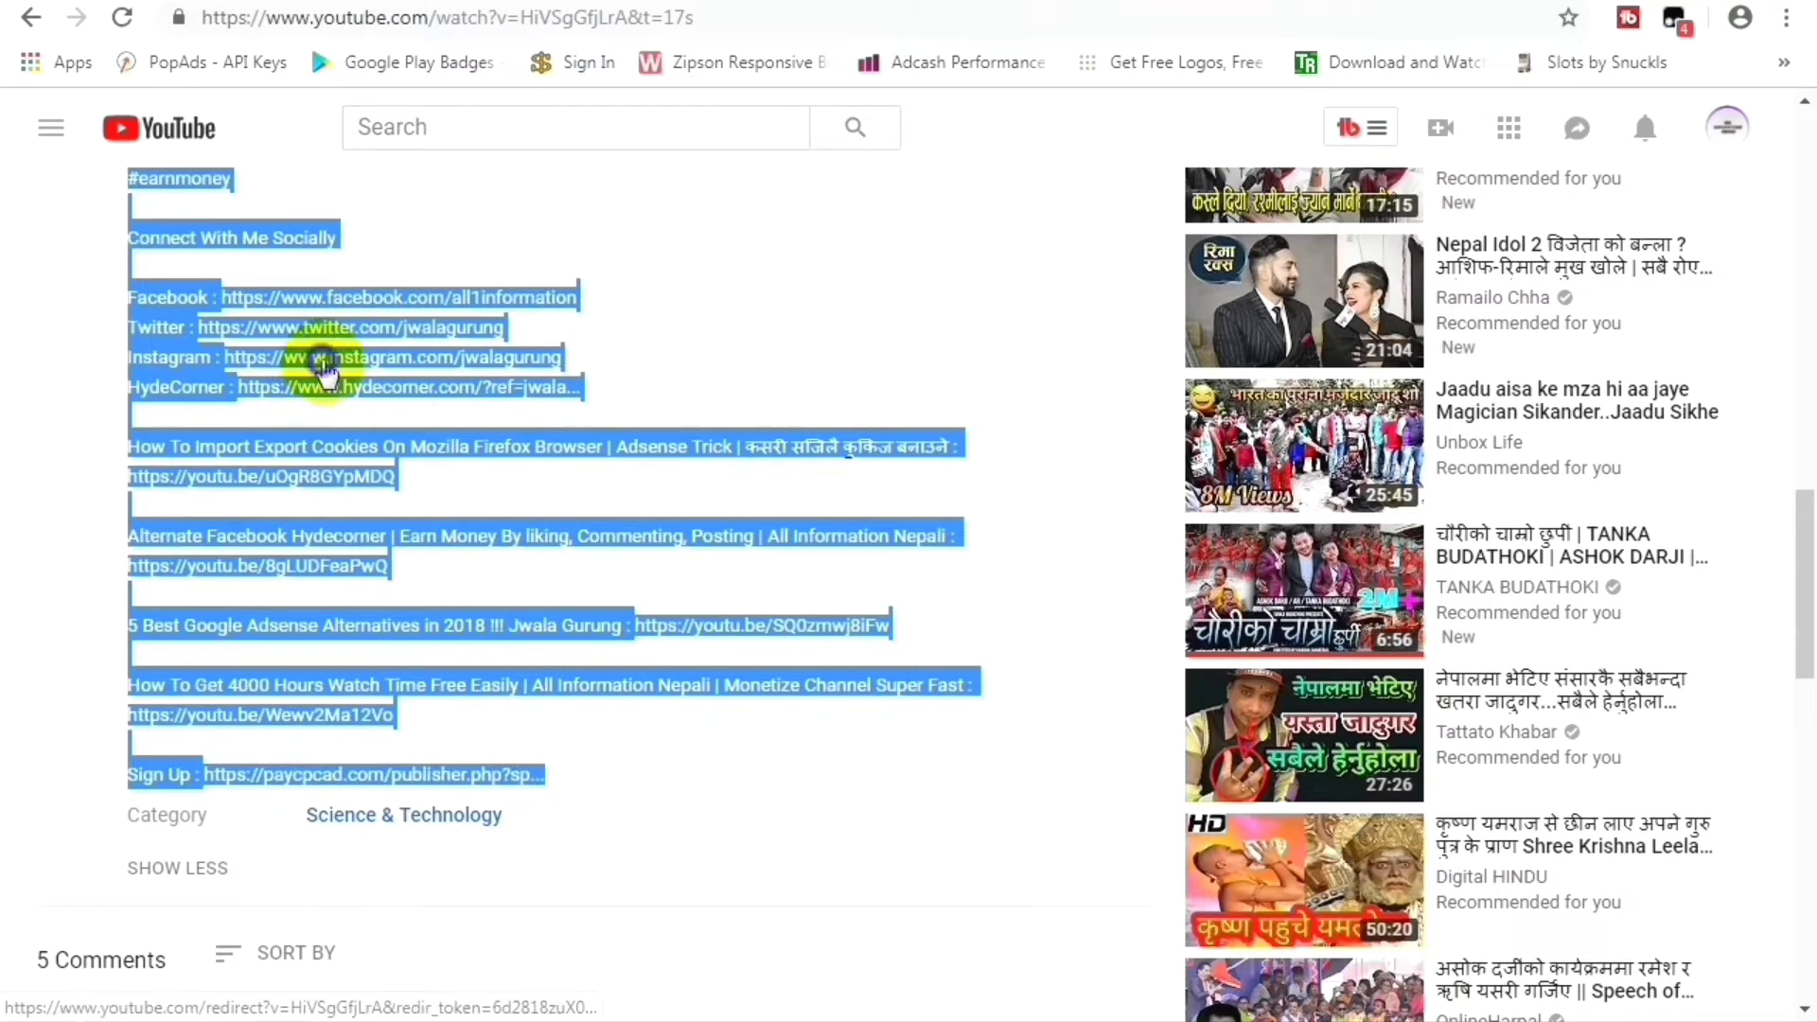
right_click(332, 361)
left_click(378, 589)
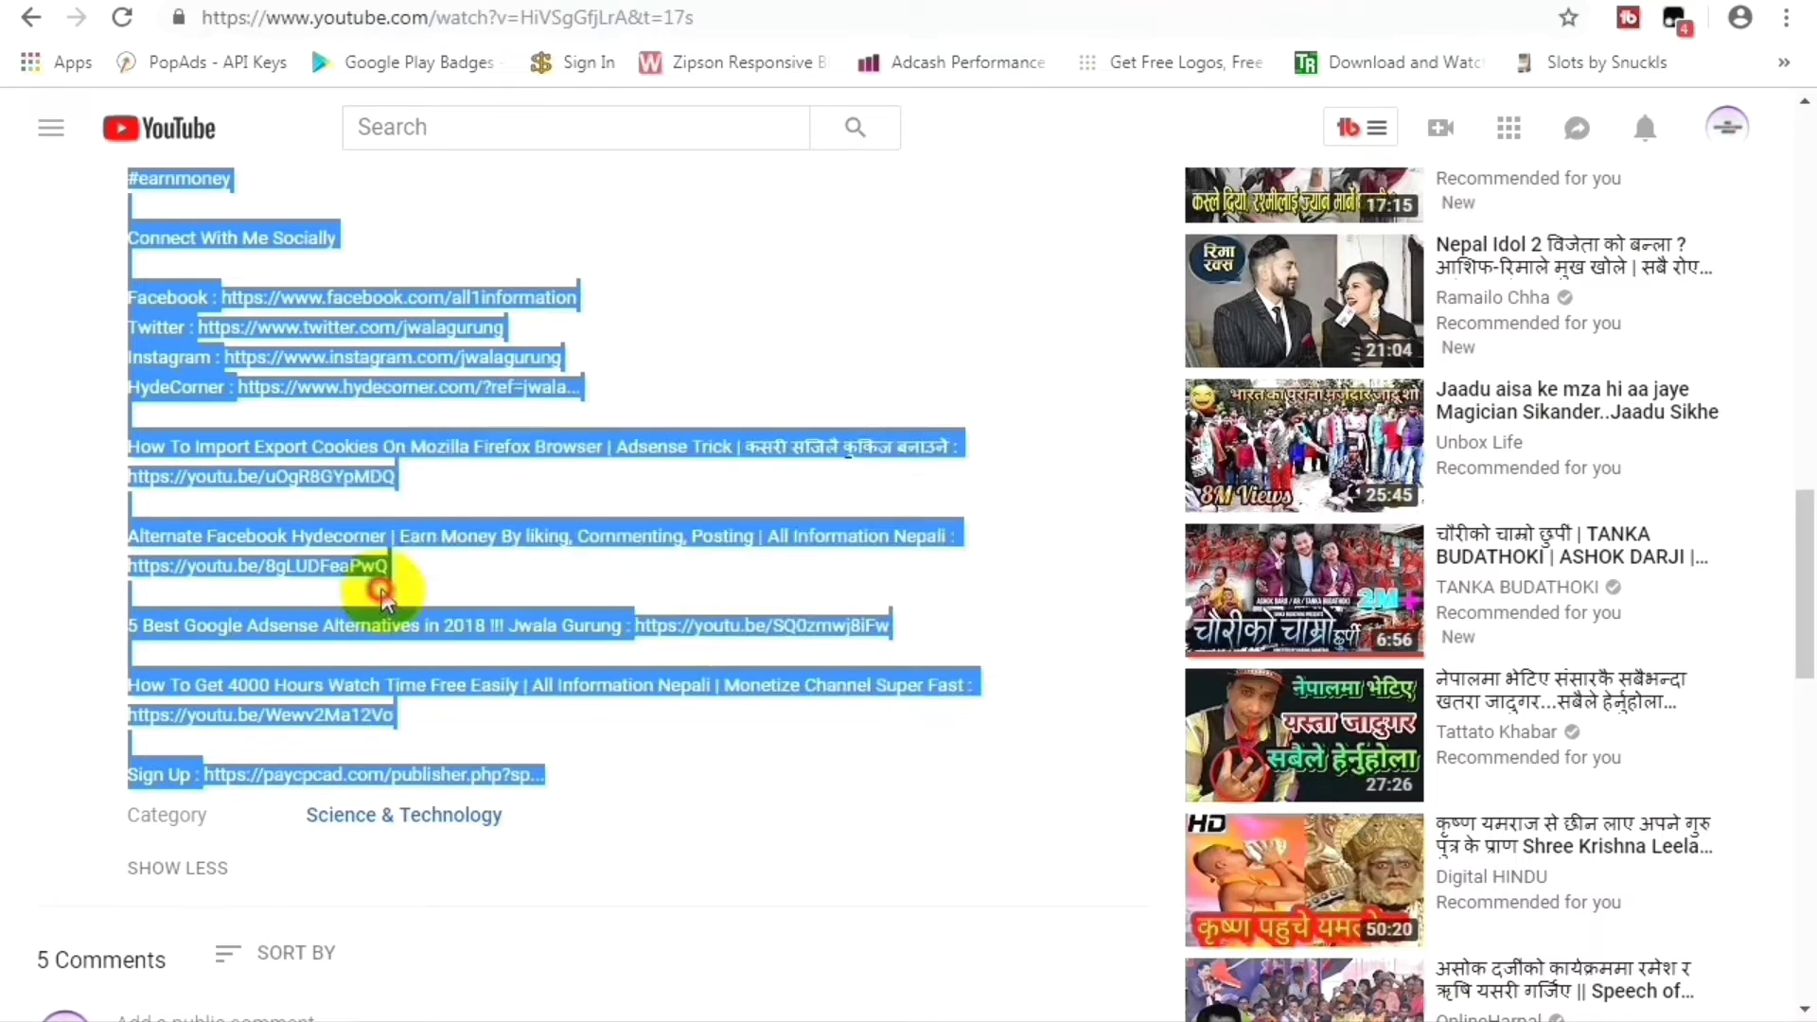
left_click(369, 589)
left_click(748, 1)
left_click(378, 453)
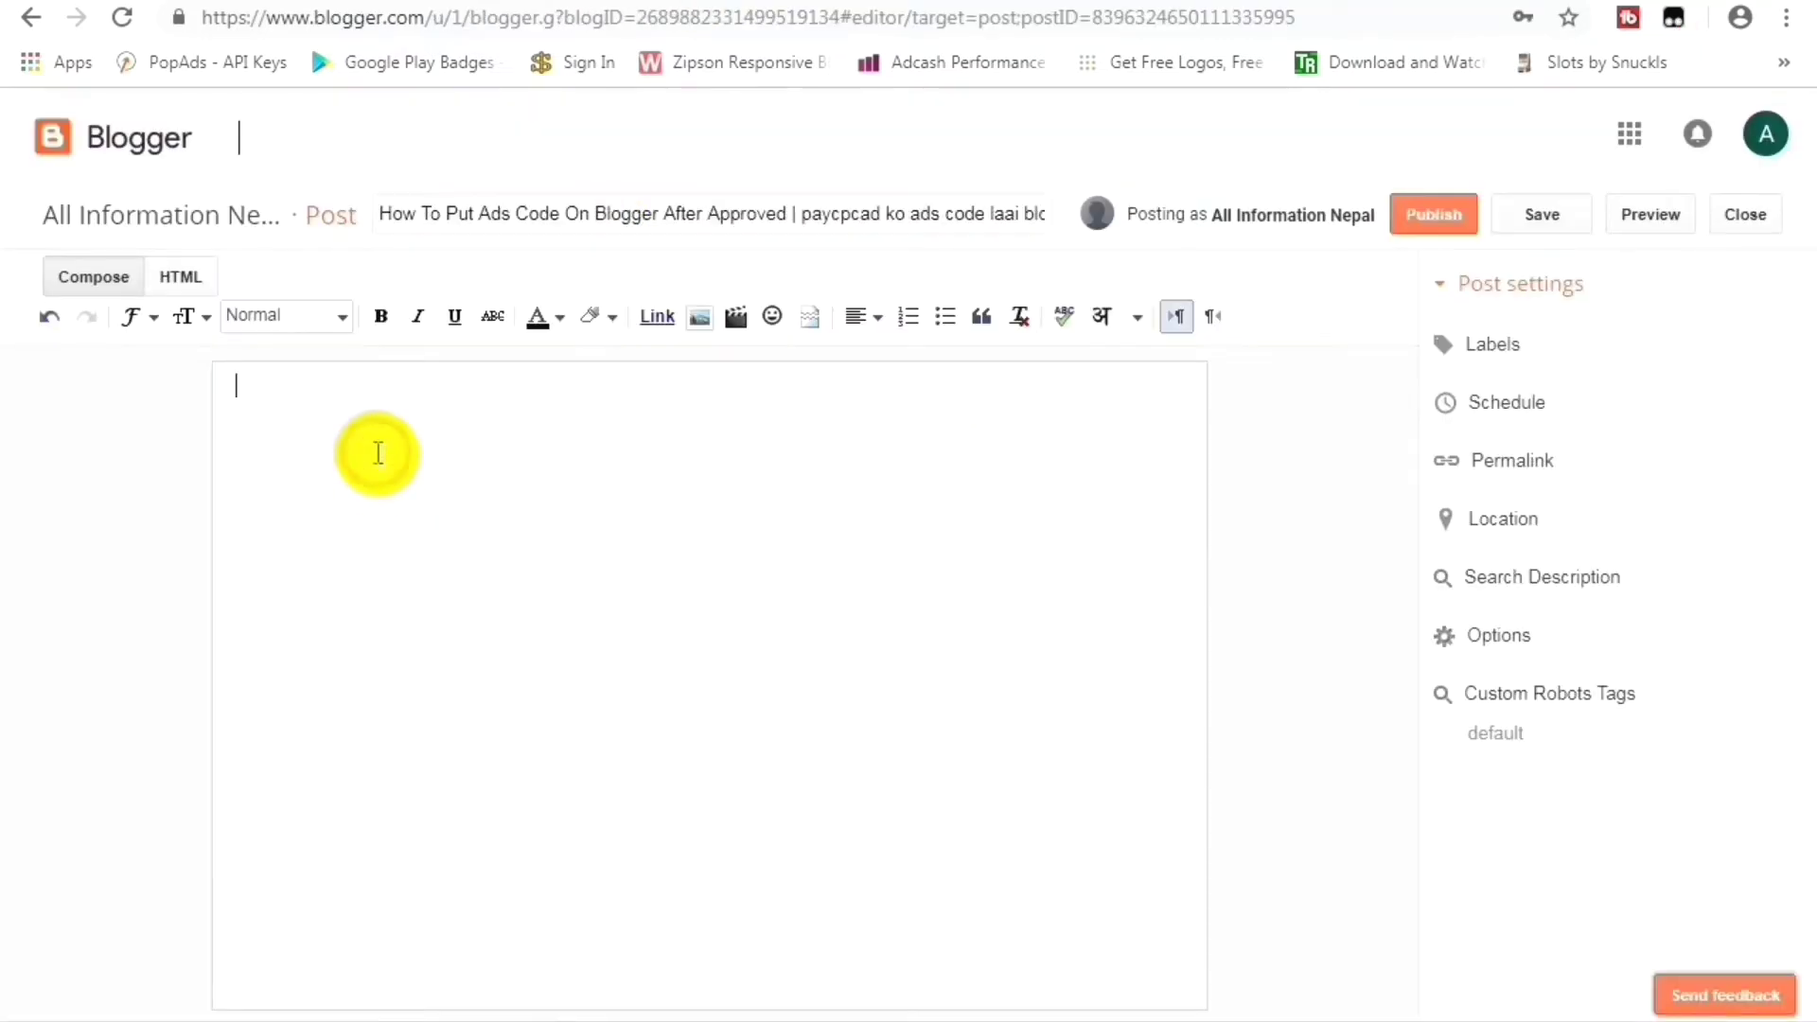
Paste the copied YouTube description into the post body and select all of it.
right_click(378, 438)
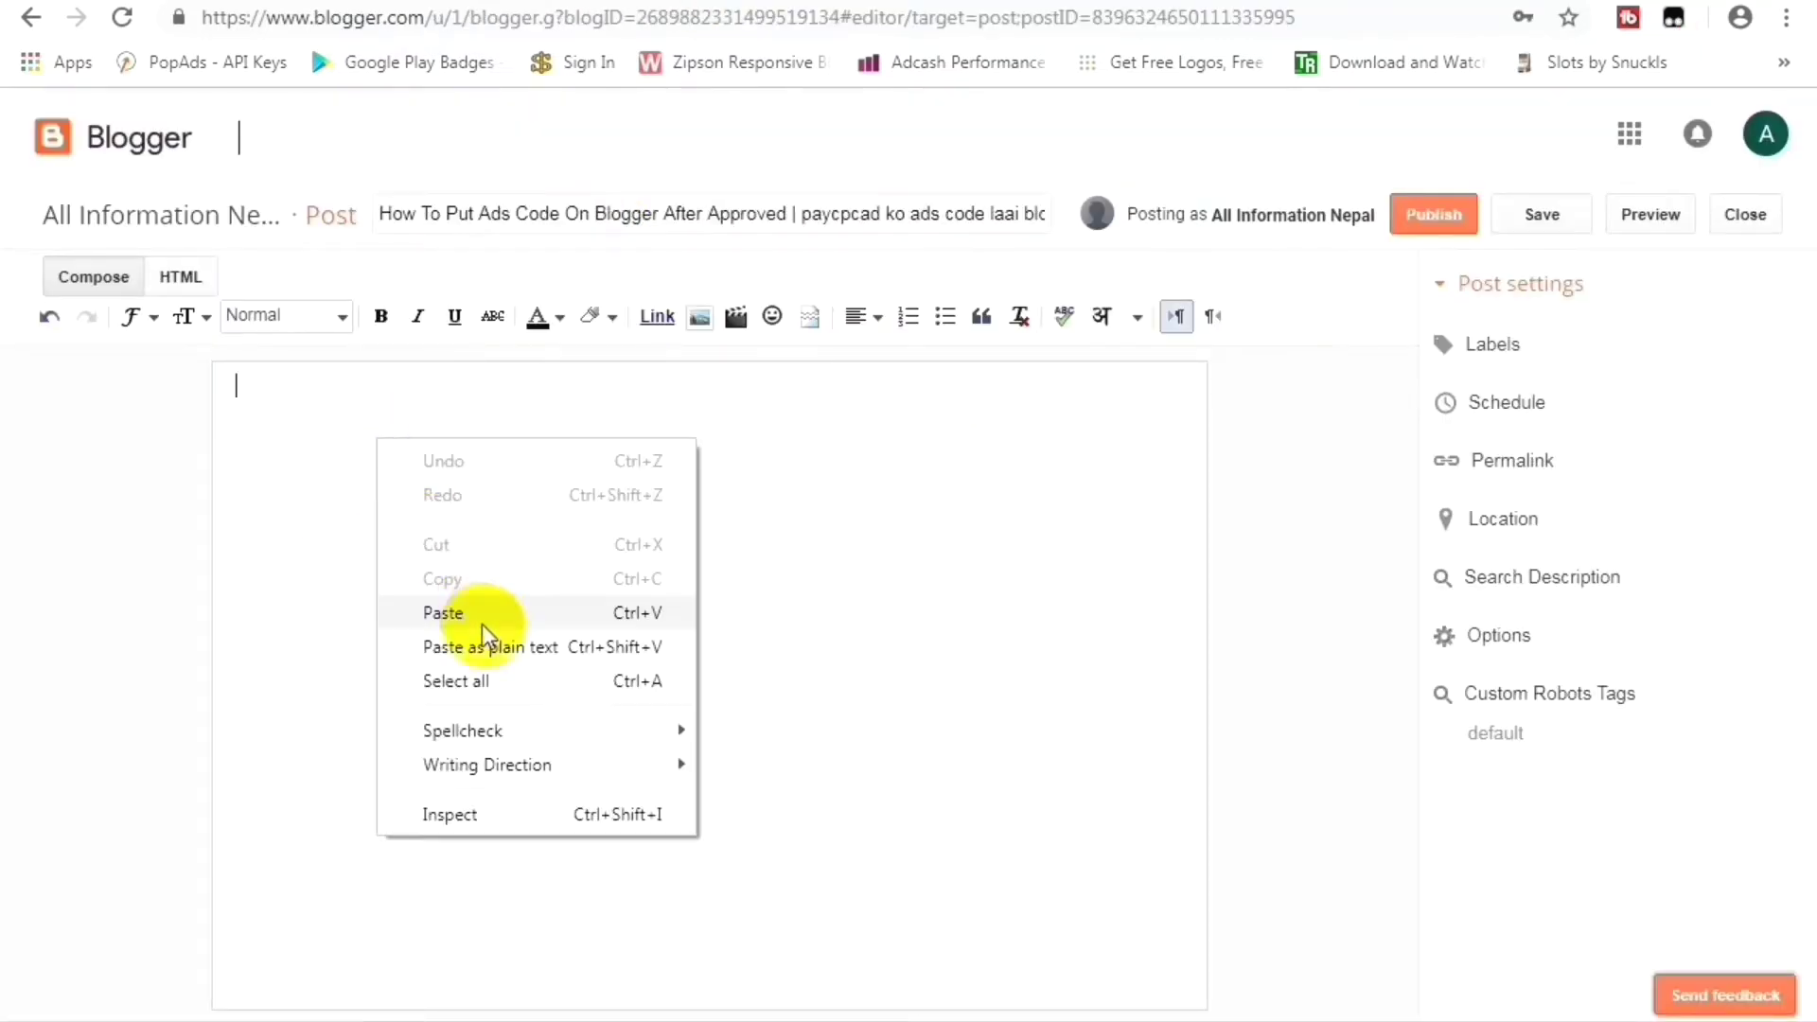
left_click(481, 609)
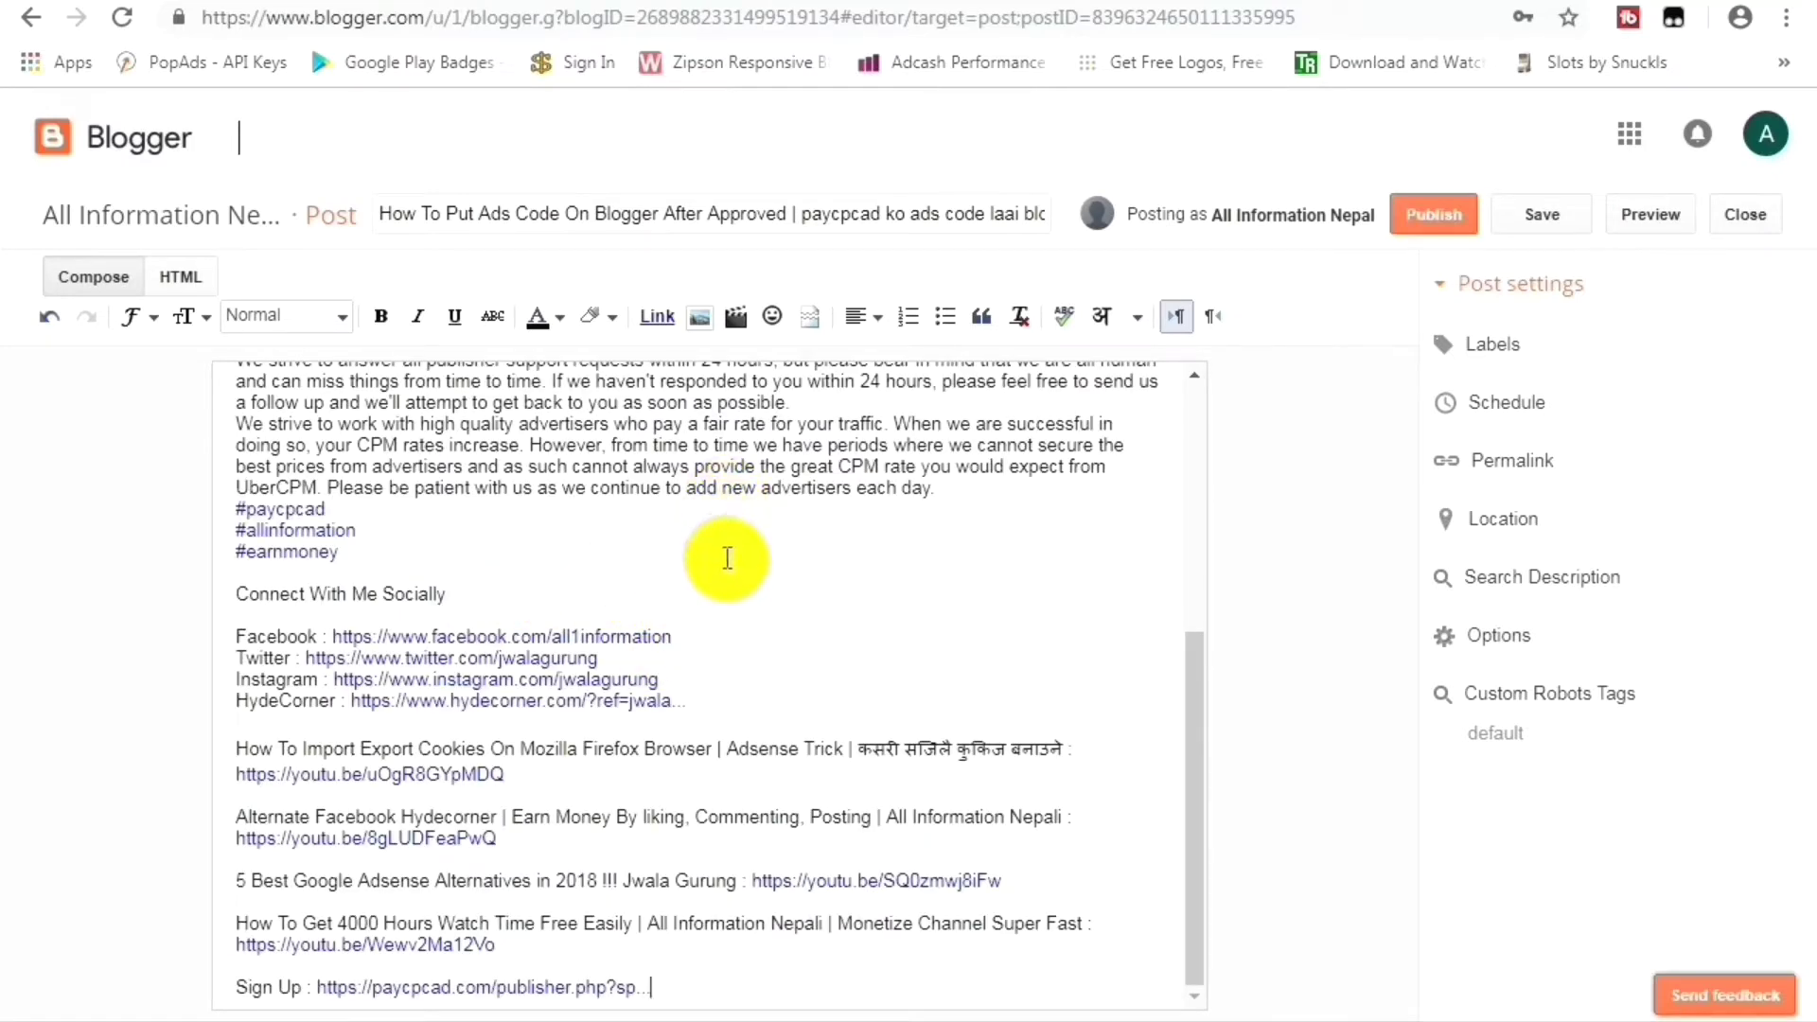
key("ctrl+a")
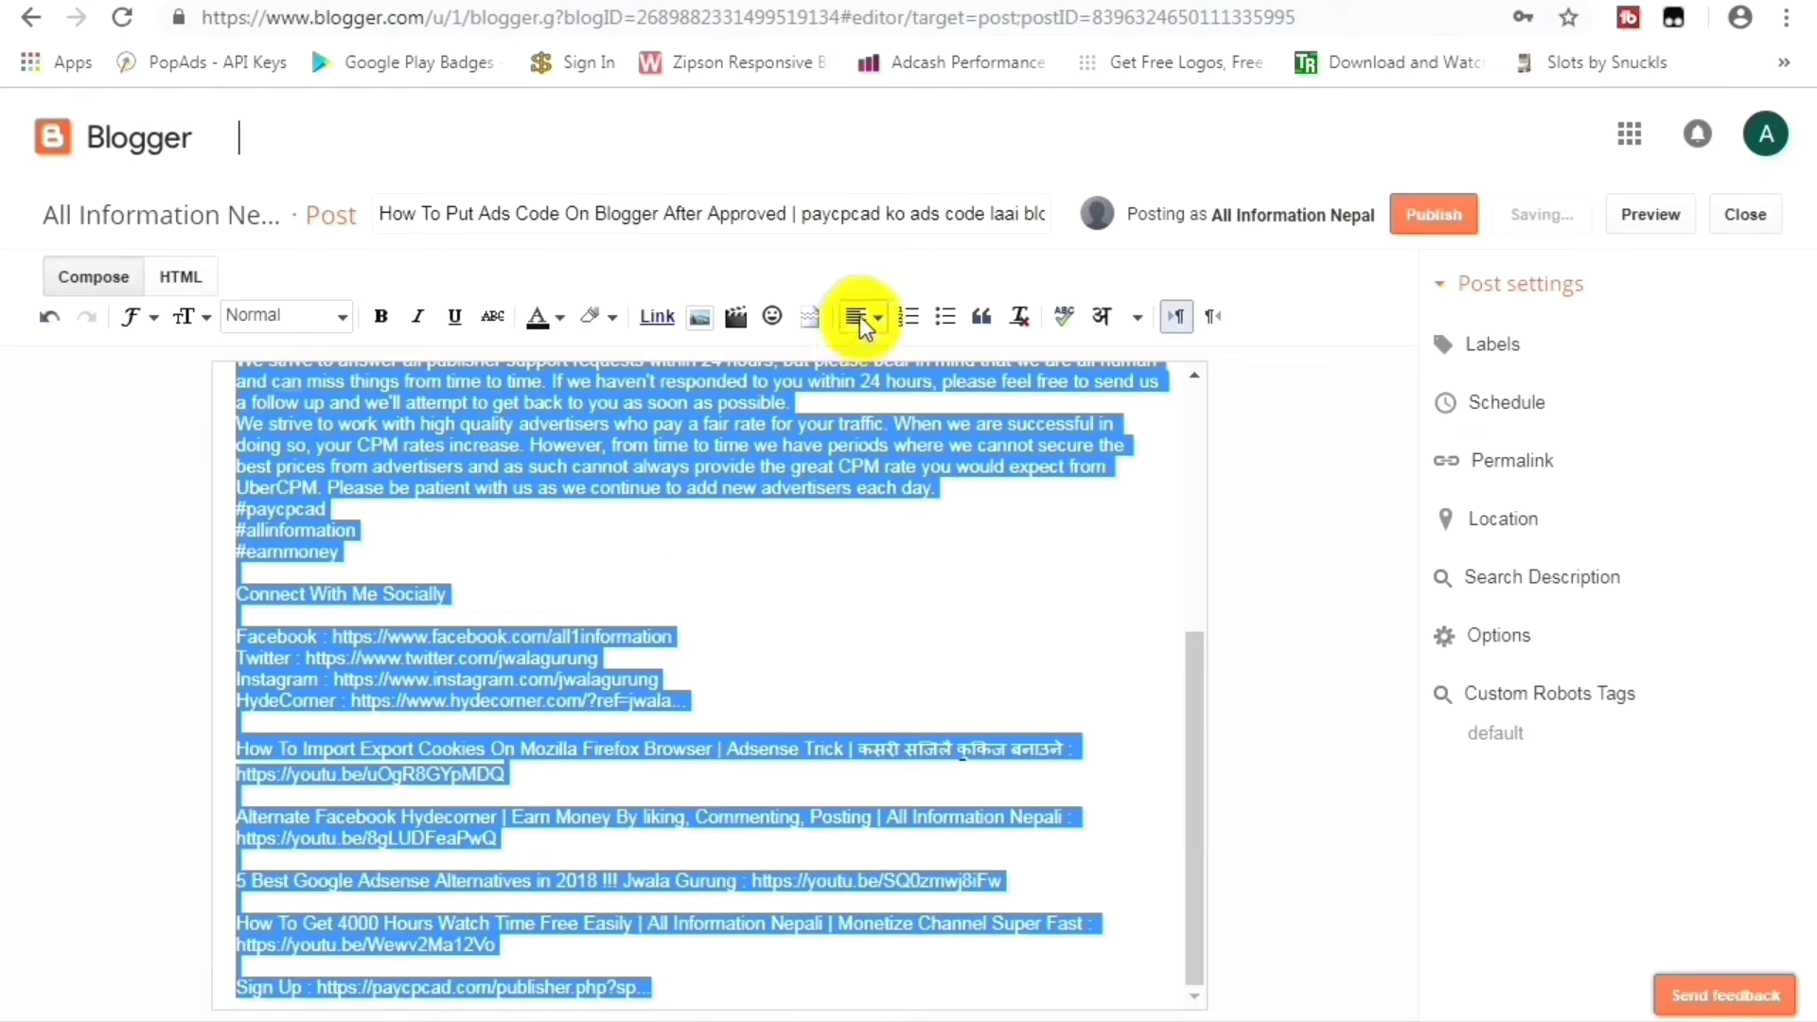
Center-align all the description text and set its font size to Large.
left_click(860, 316)
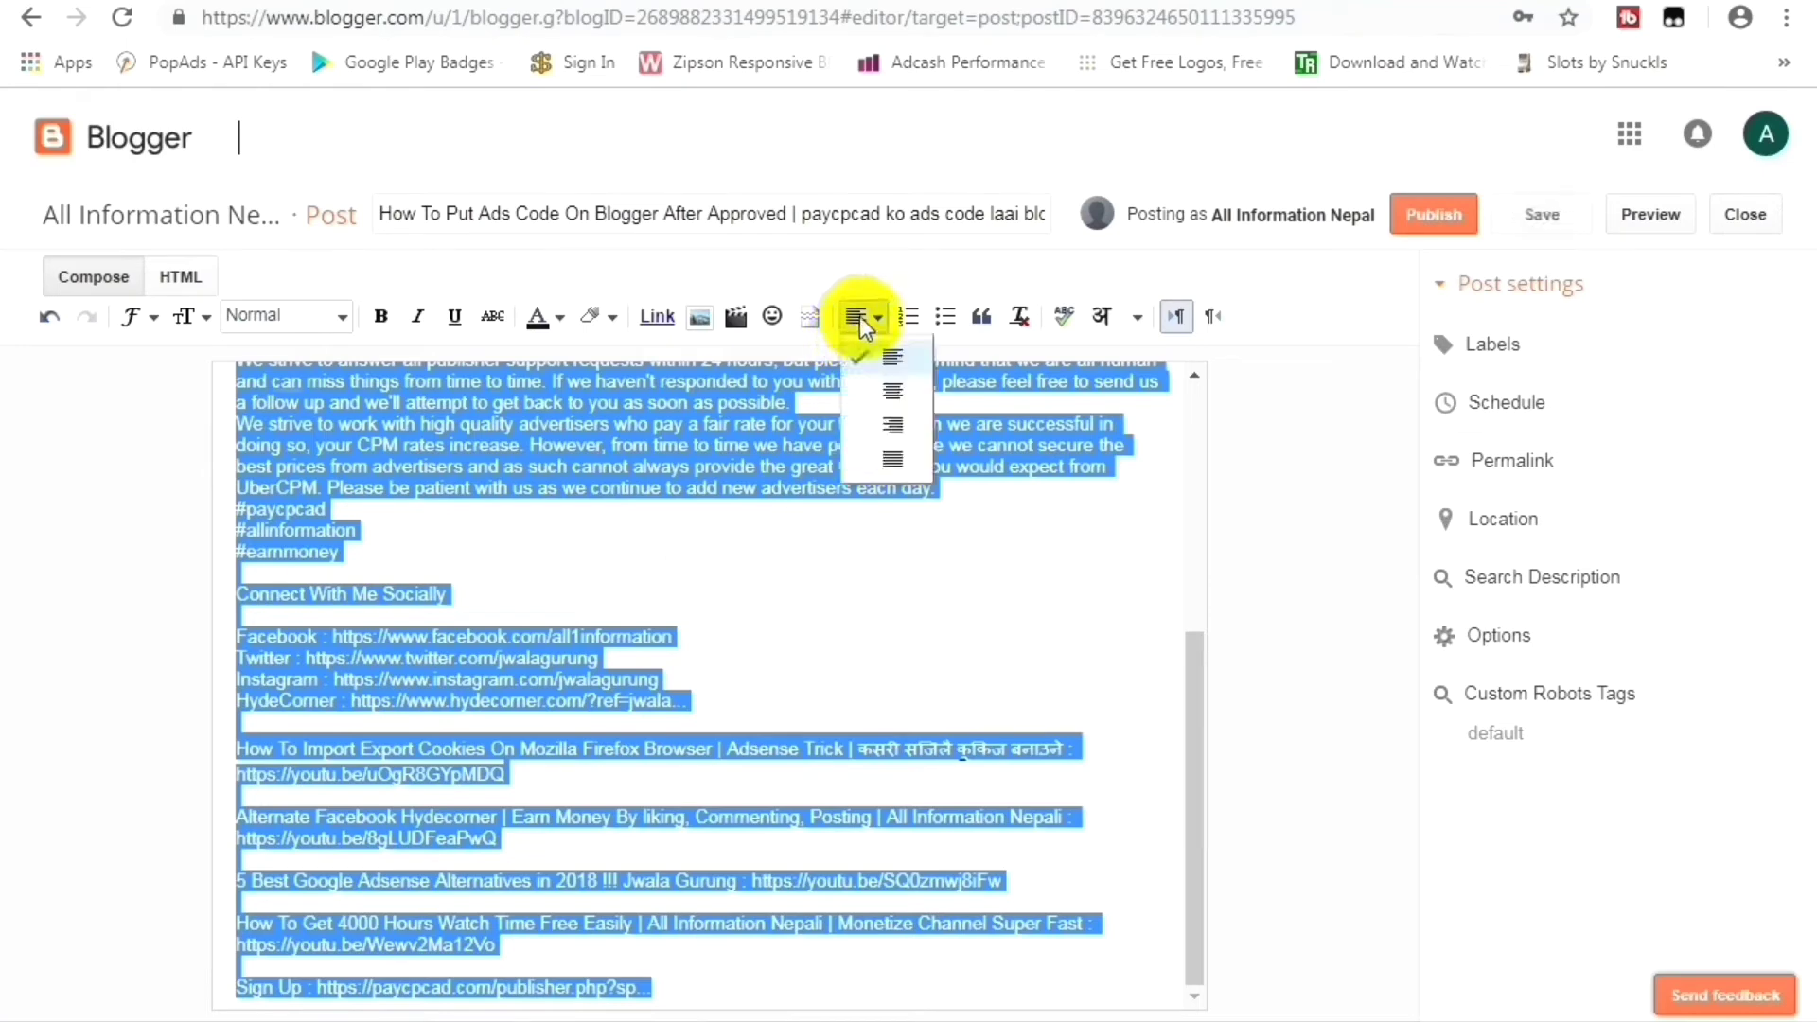
left_click(894, 395)
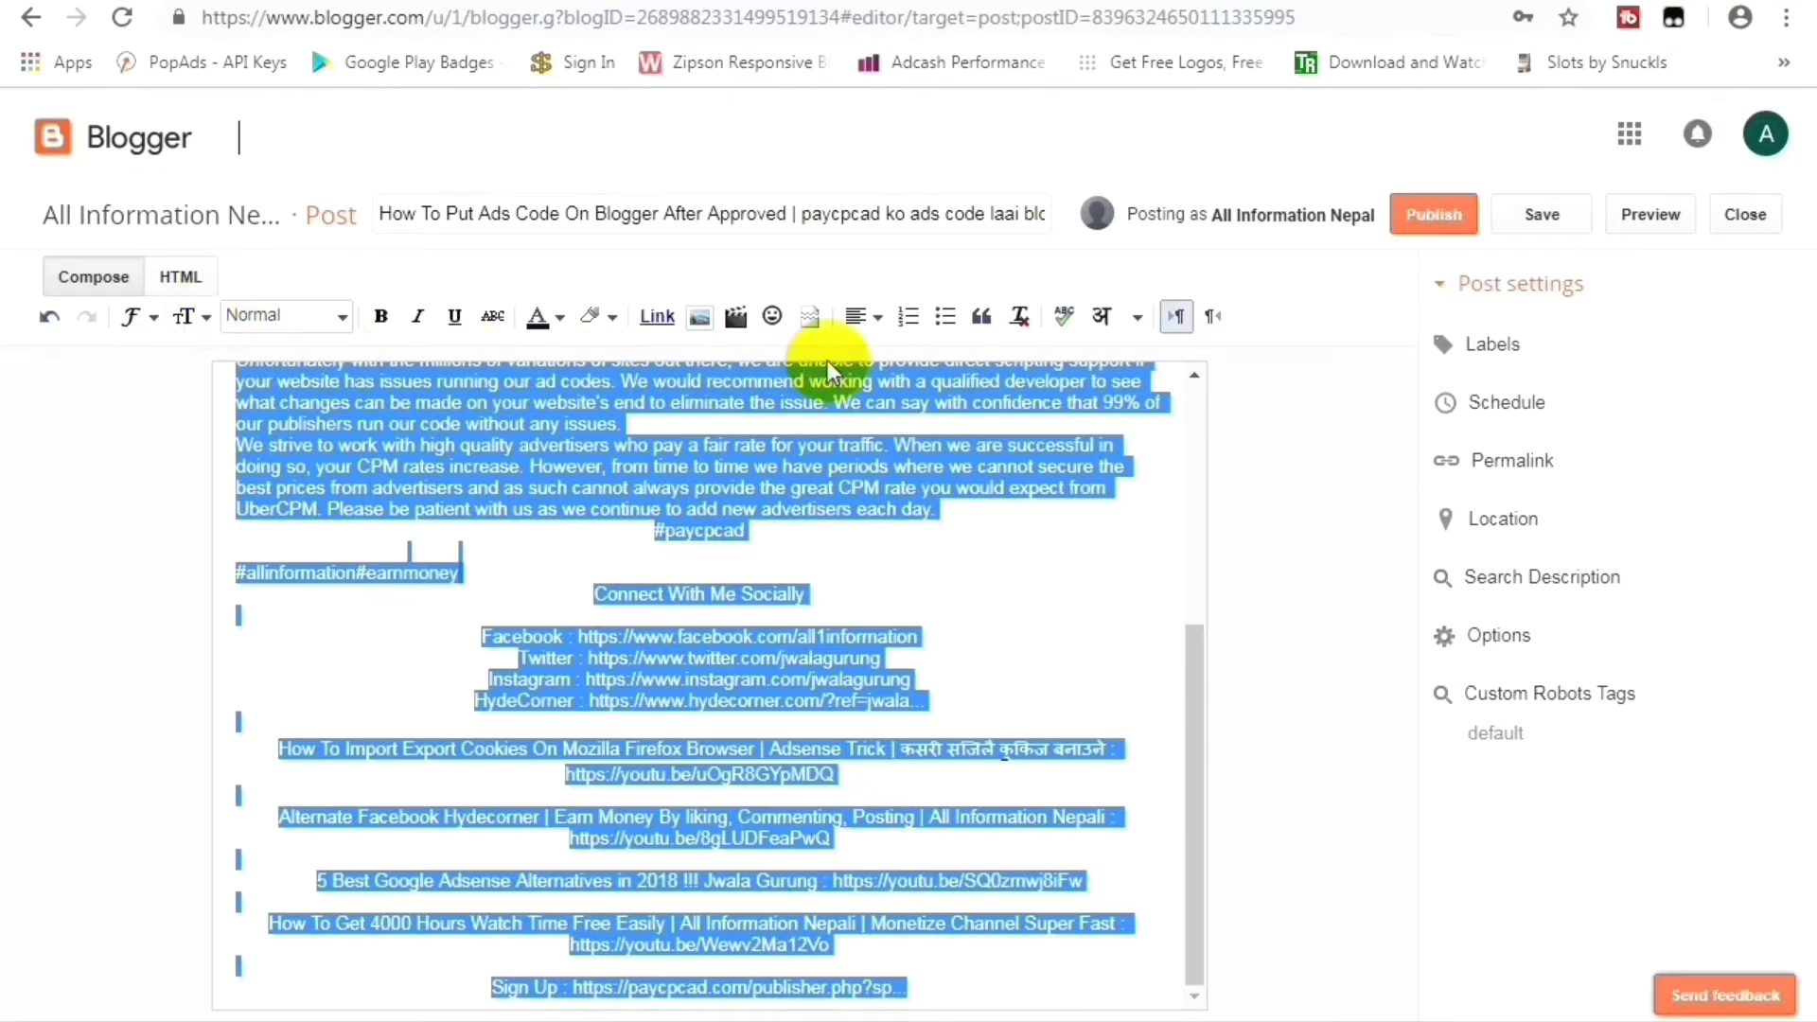
left_click(194, 327)
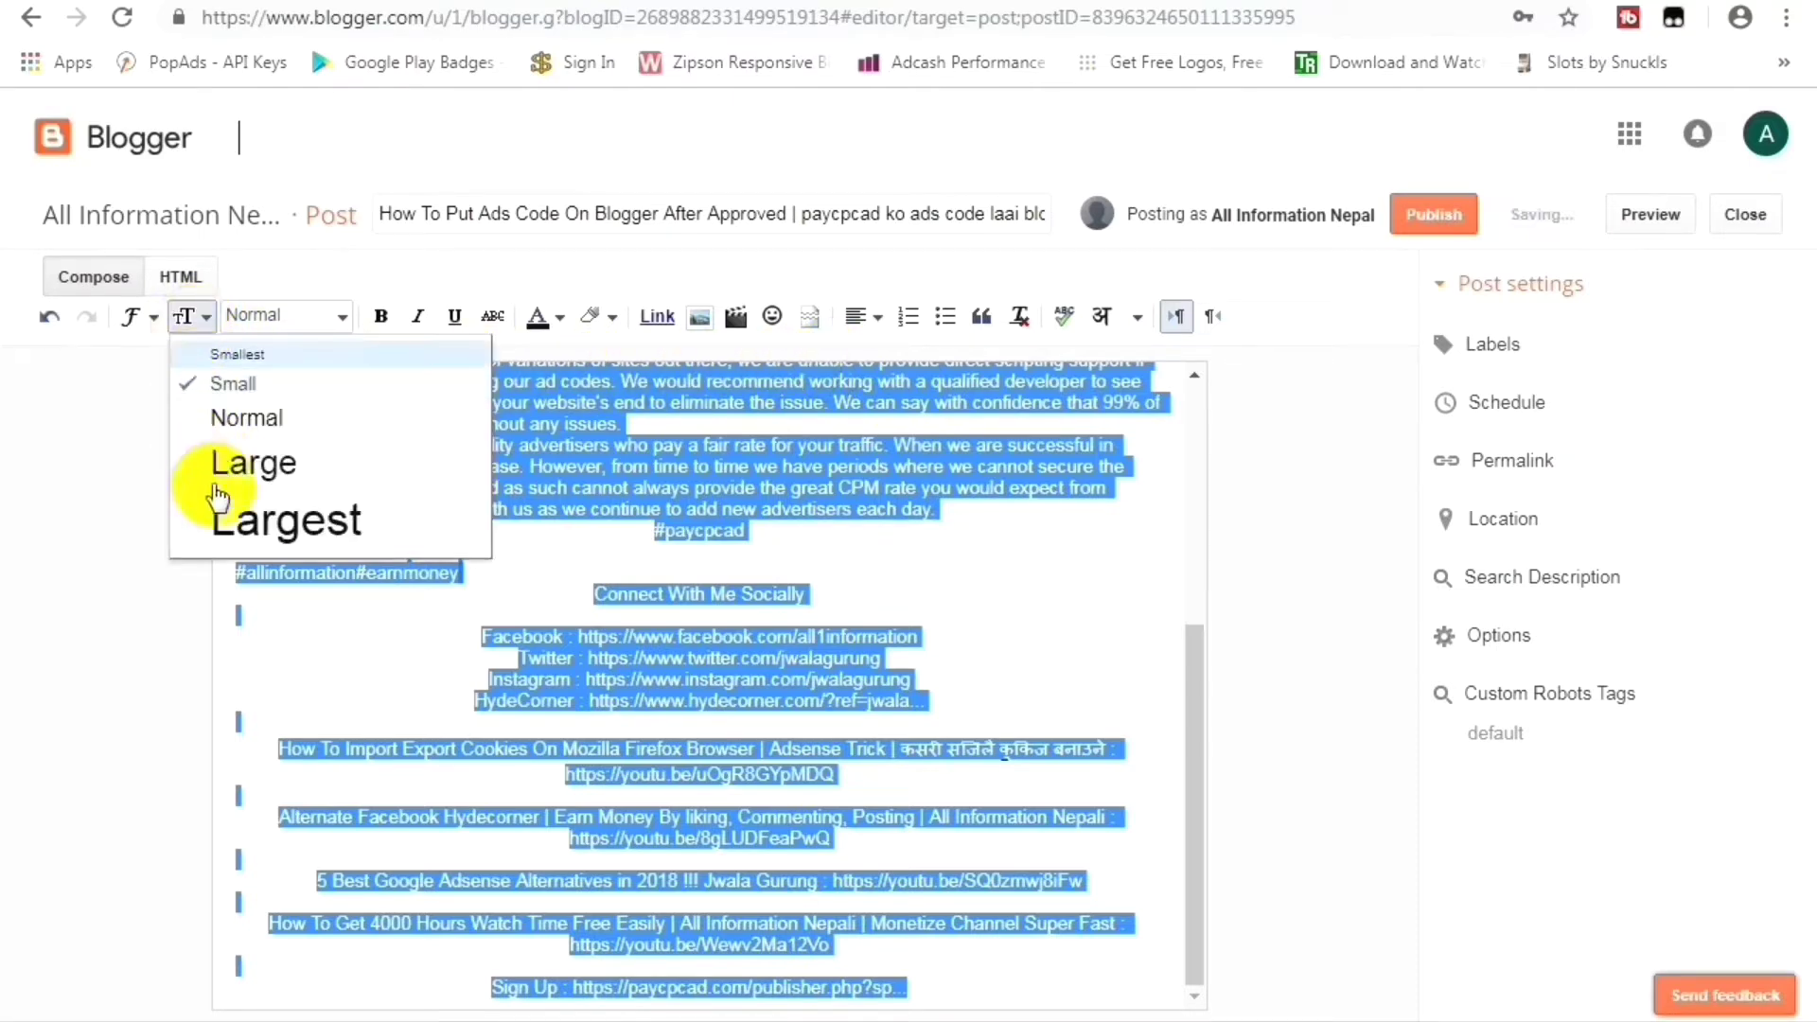
left_click(254, 464)
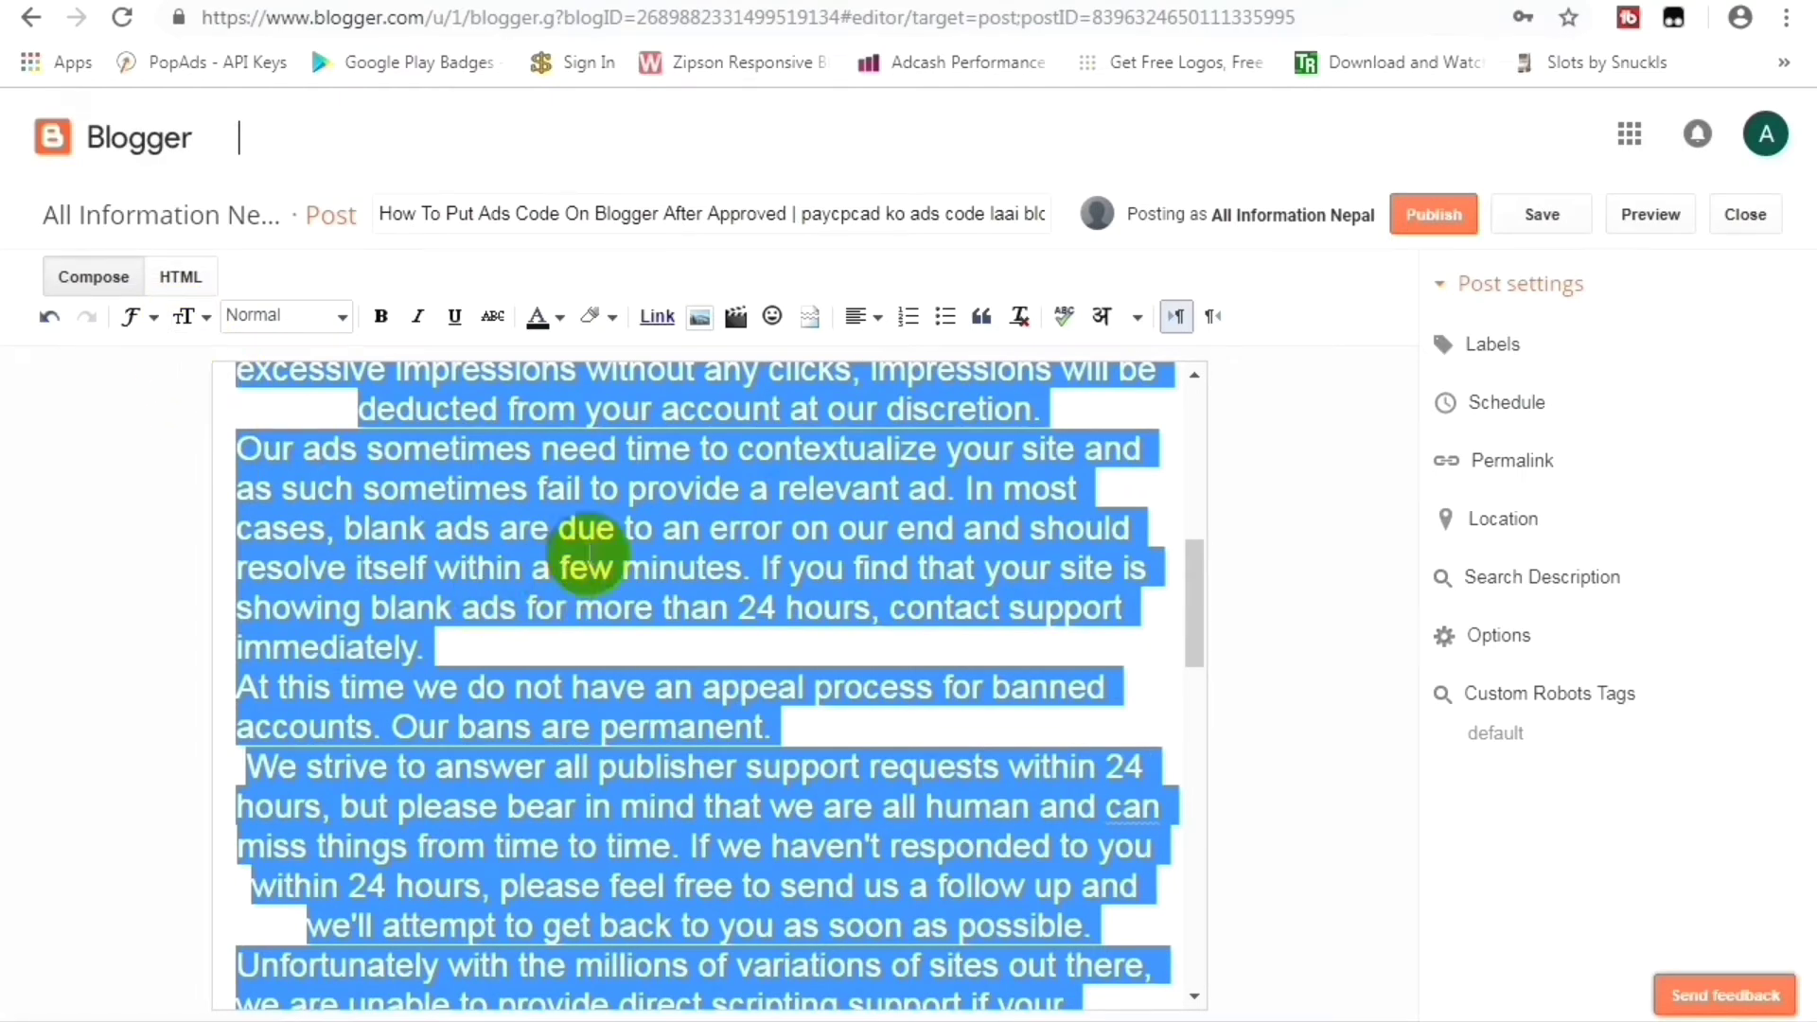
left_click(588, 566)
scroll(520, 672, "up", 4)
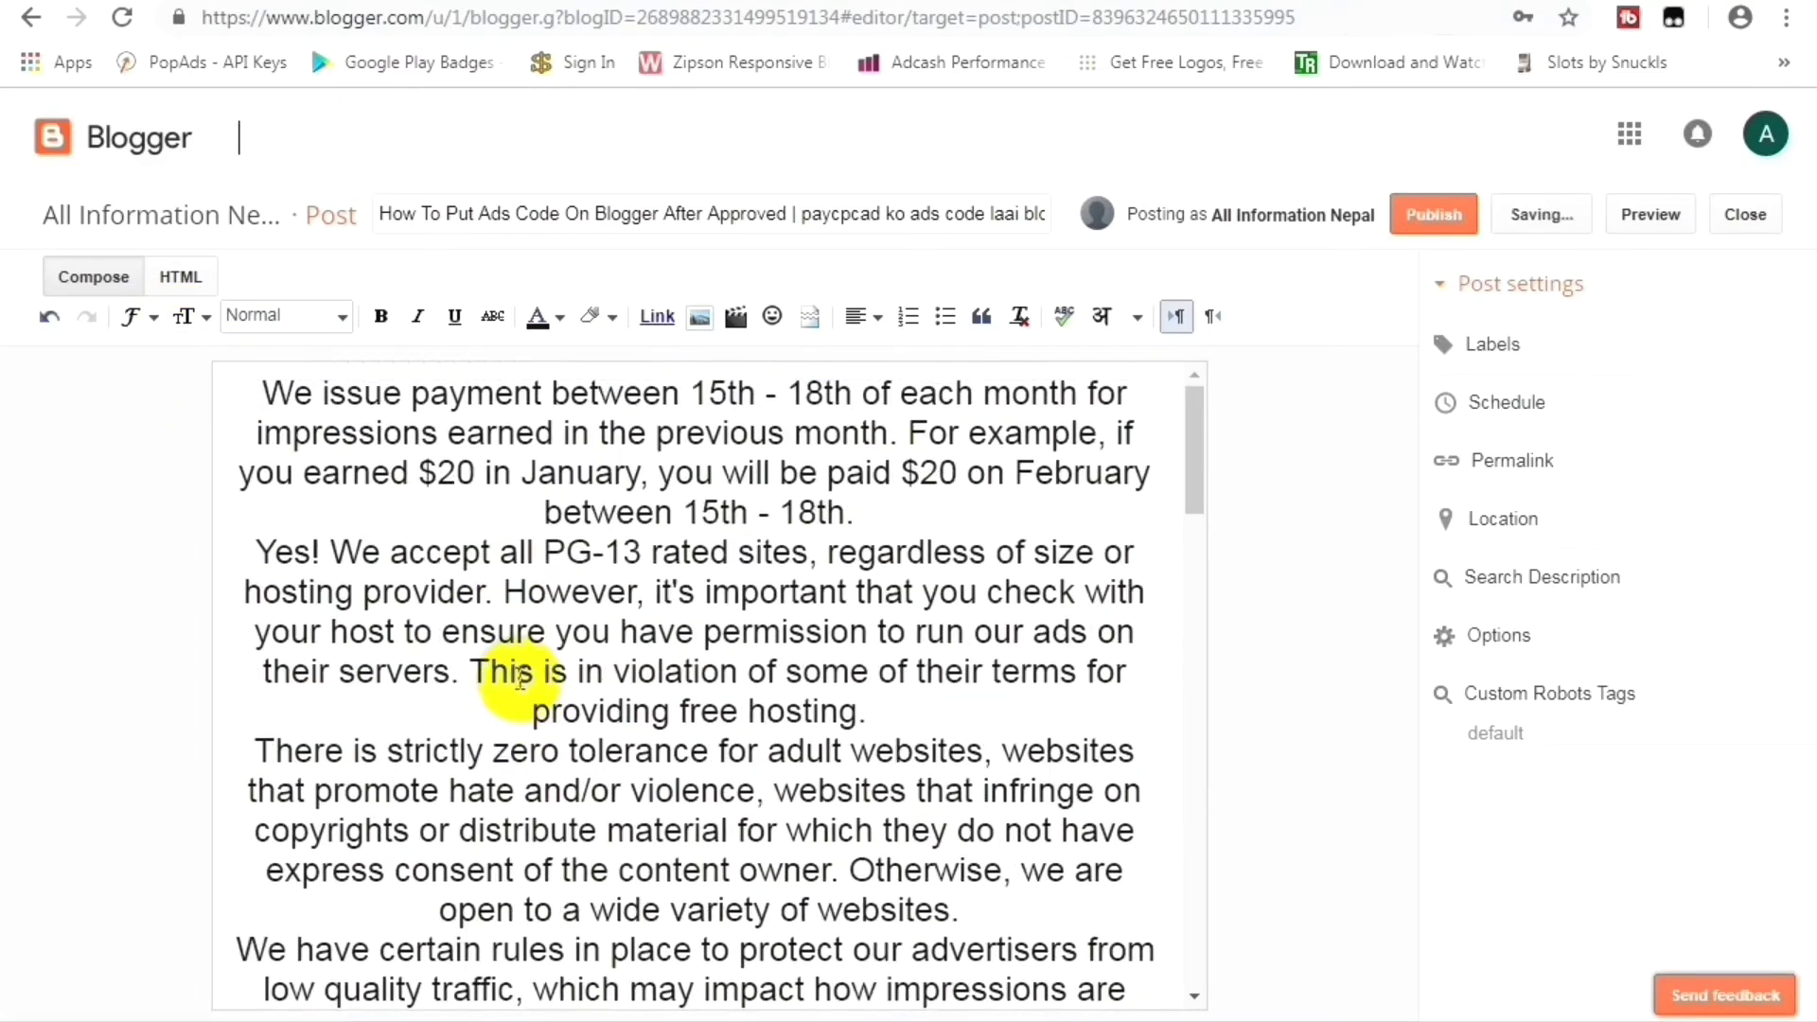
scroll(482, 669, "down", 15)
scroll(273, 642, "down", 1)
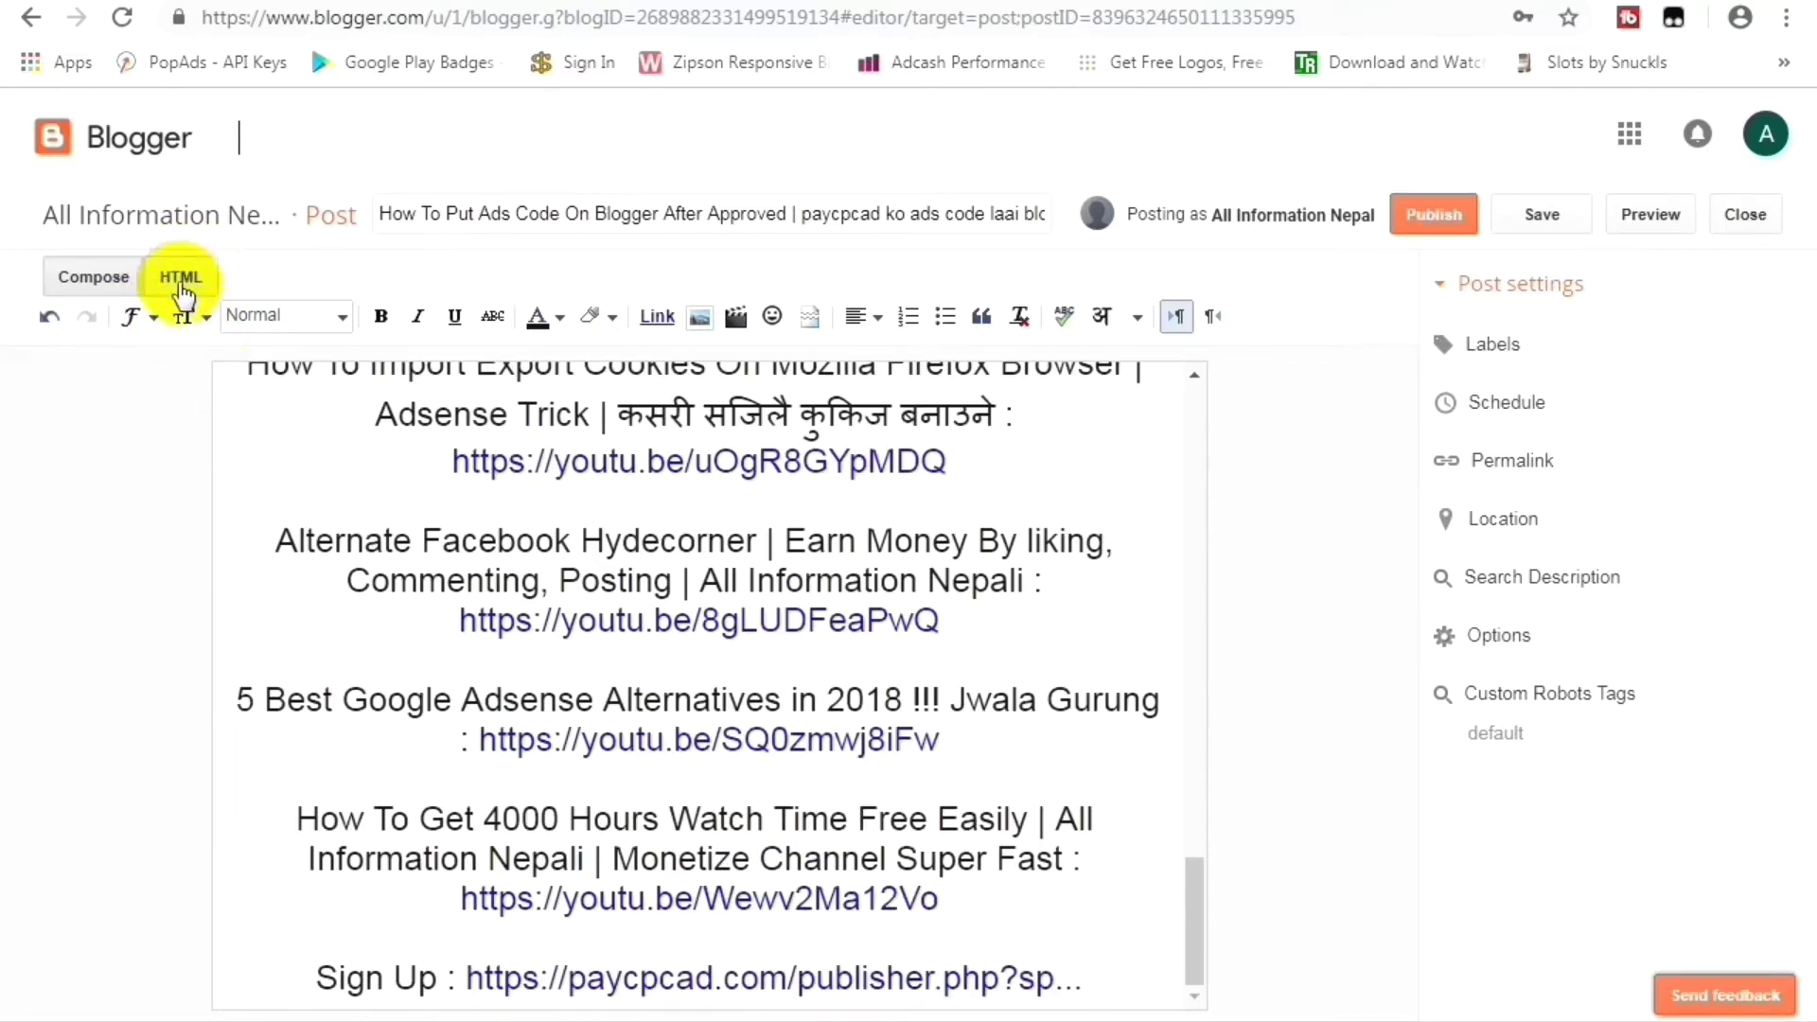
Show the post's HTML source, add blank lines after the last line, and return to YouTube.
left_click(183, 284)
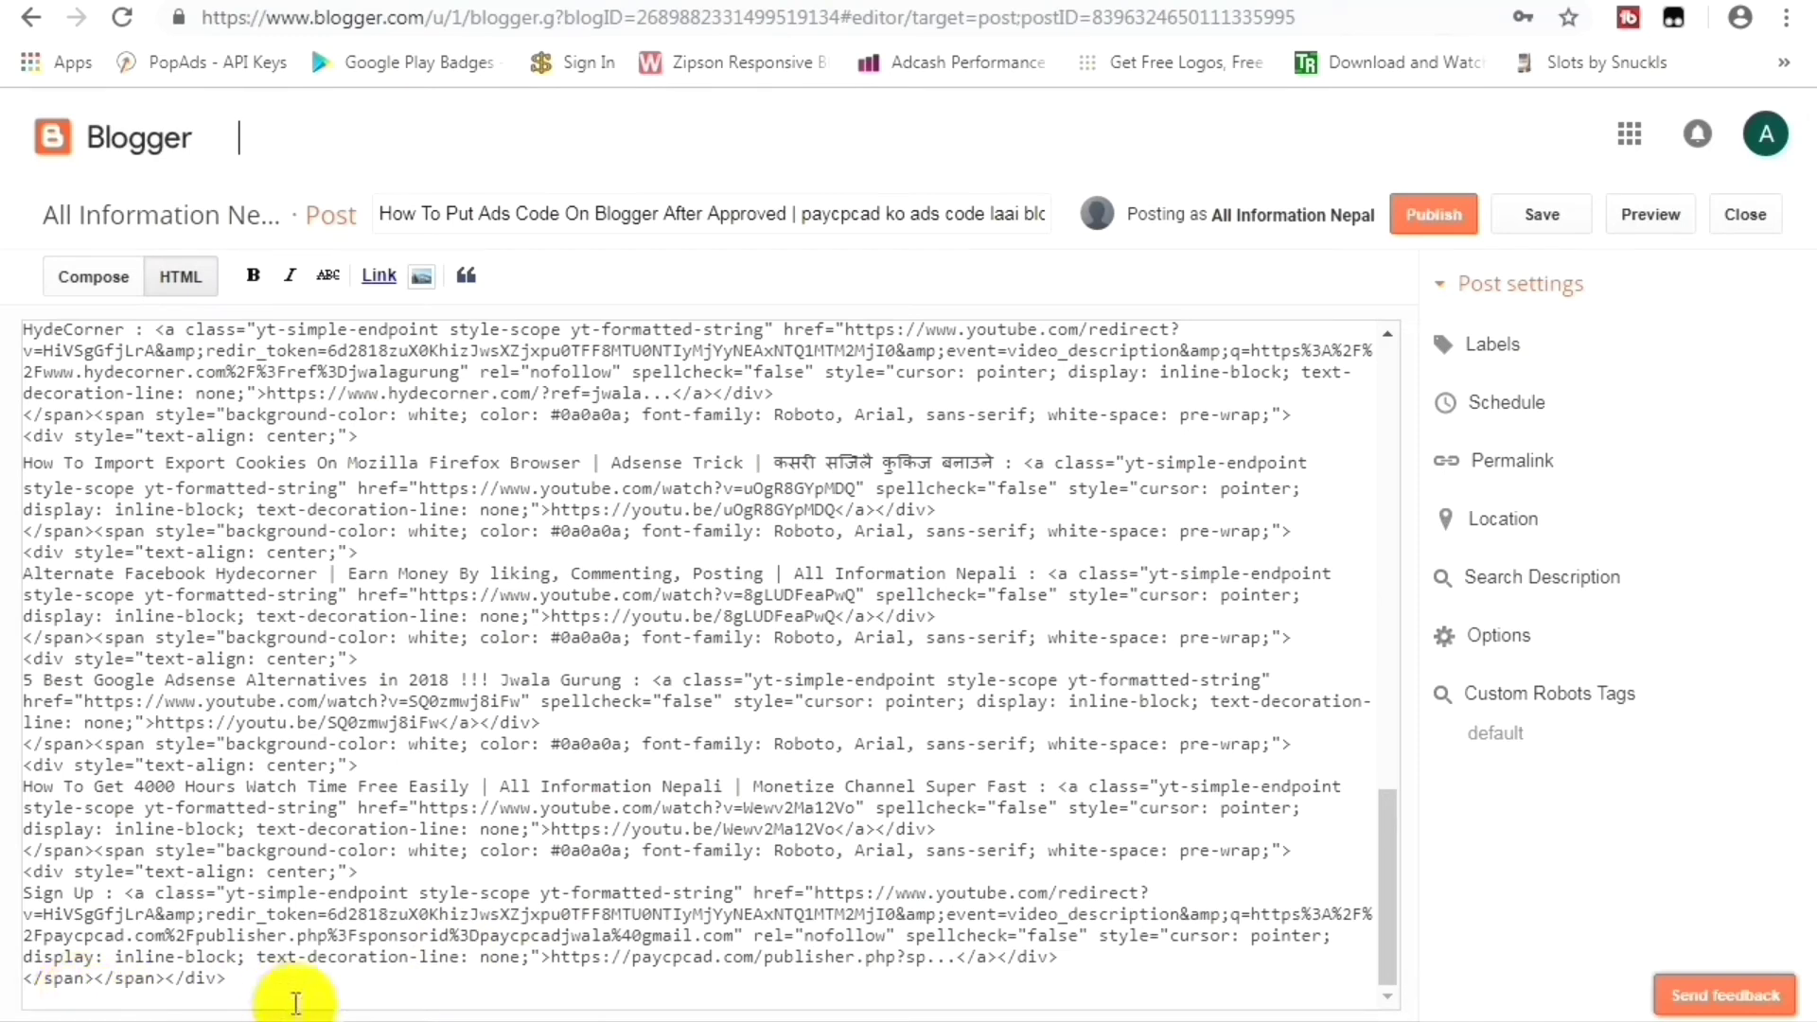
key("Return")
key("Return")
key("Return")
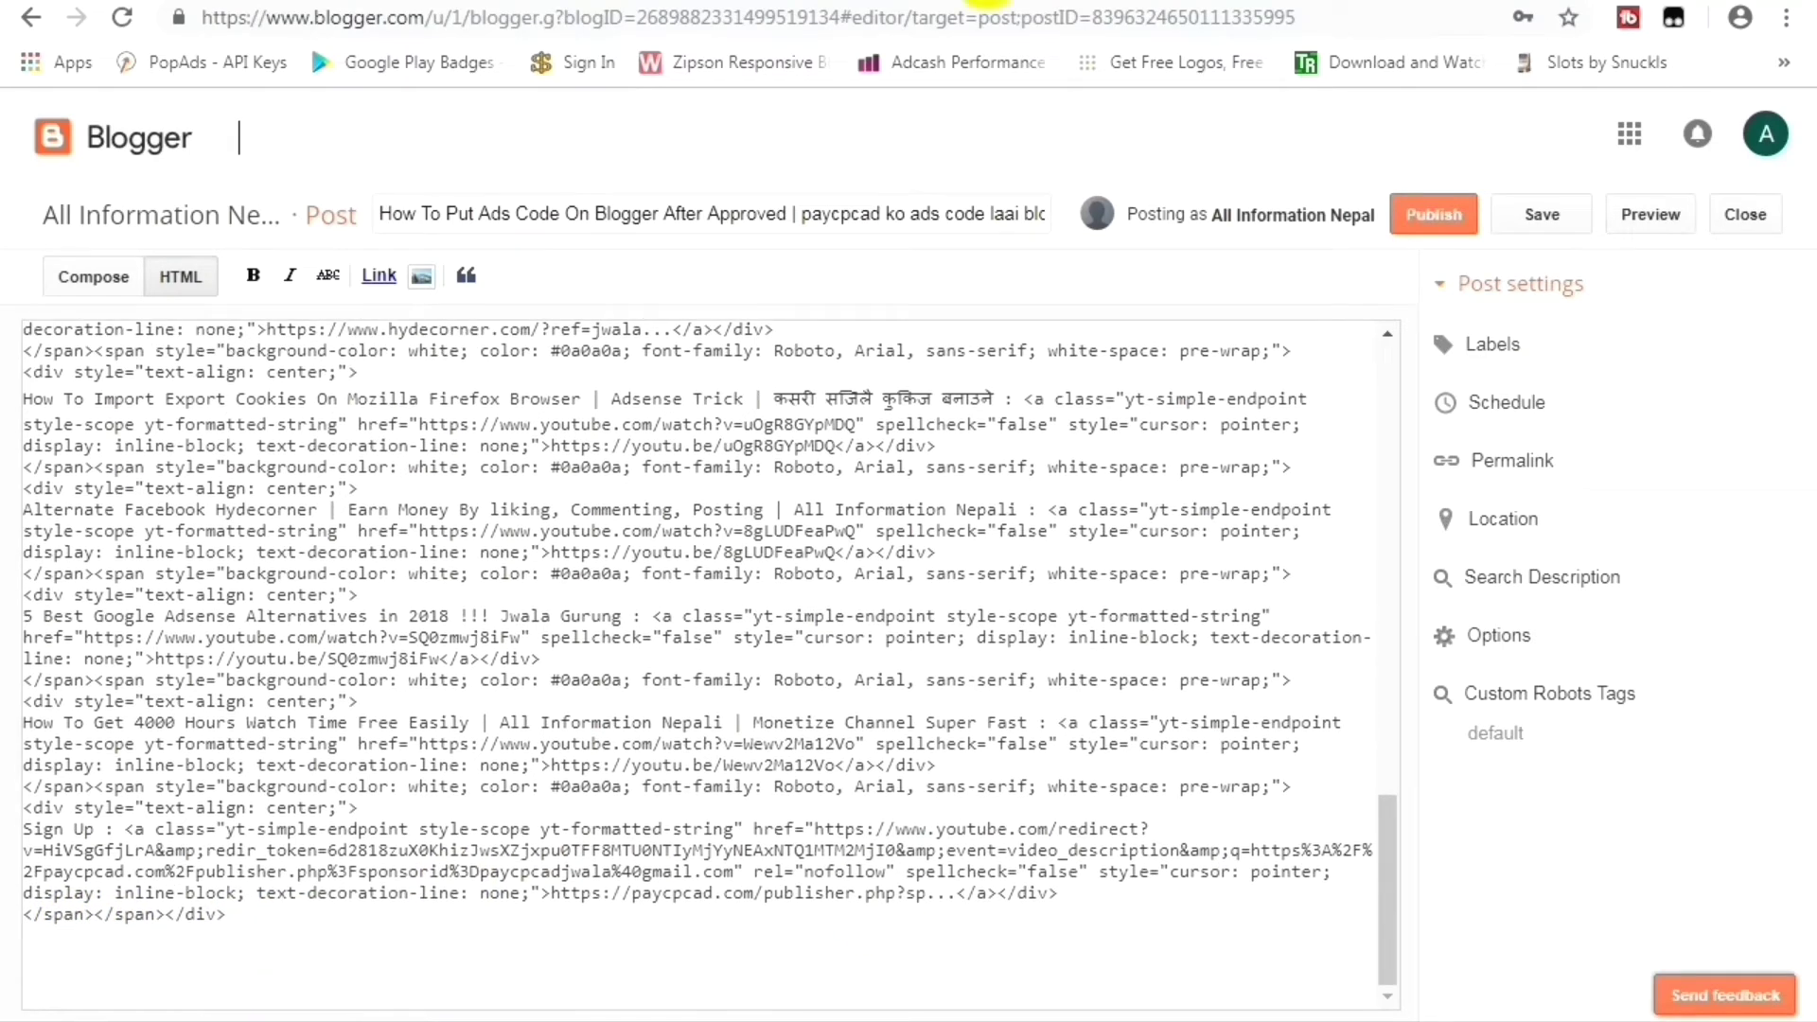
key("ctrl+Tab")
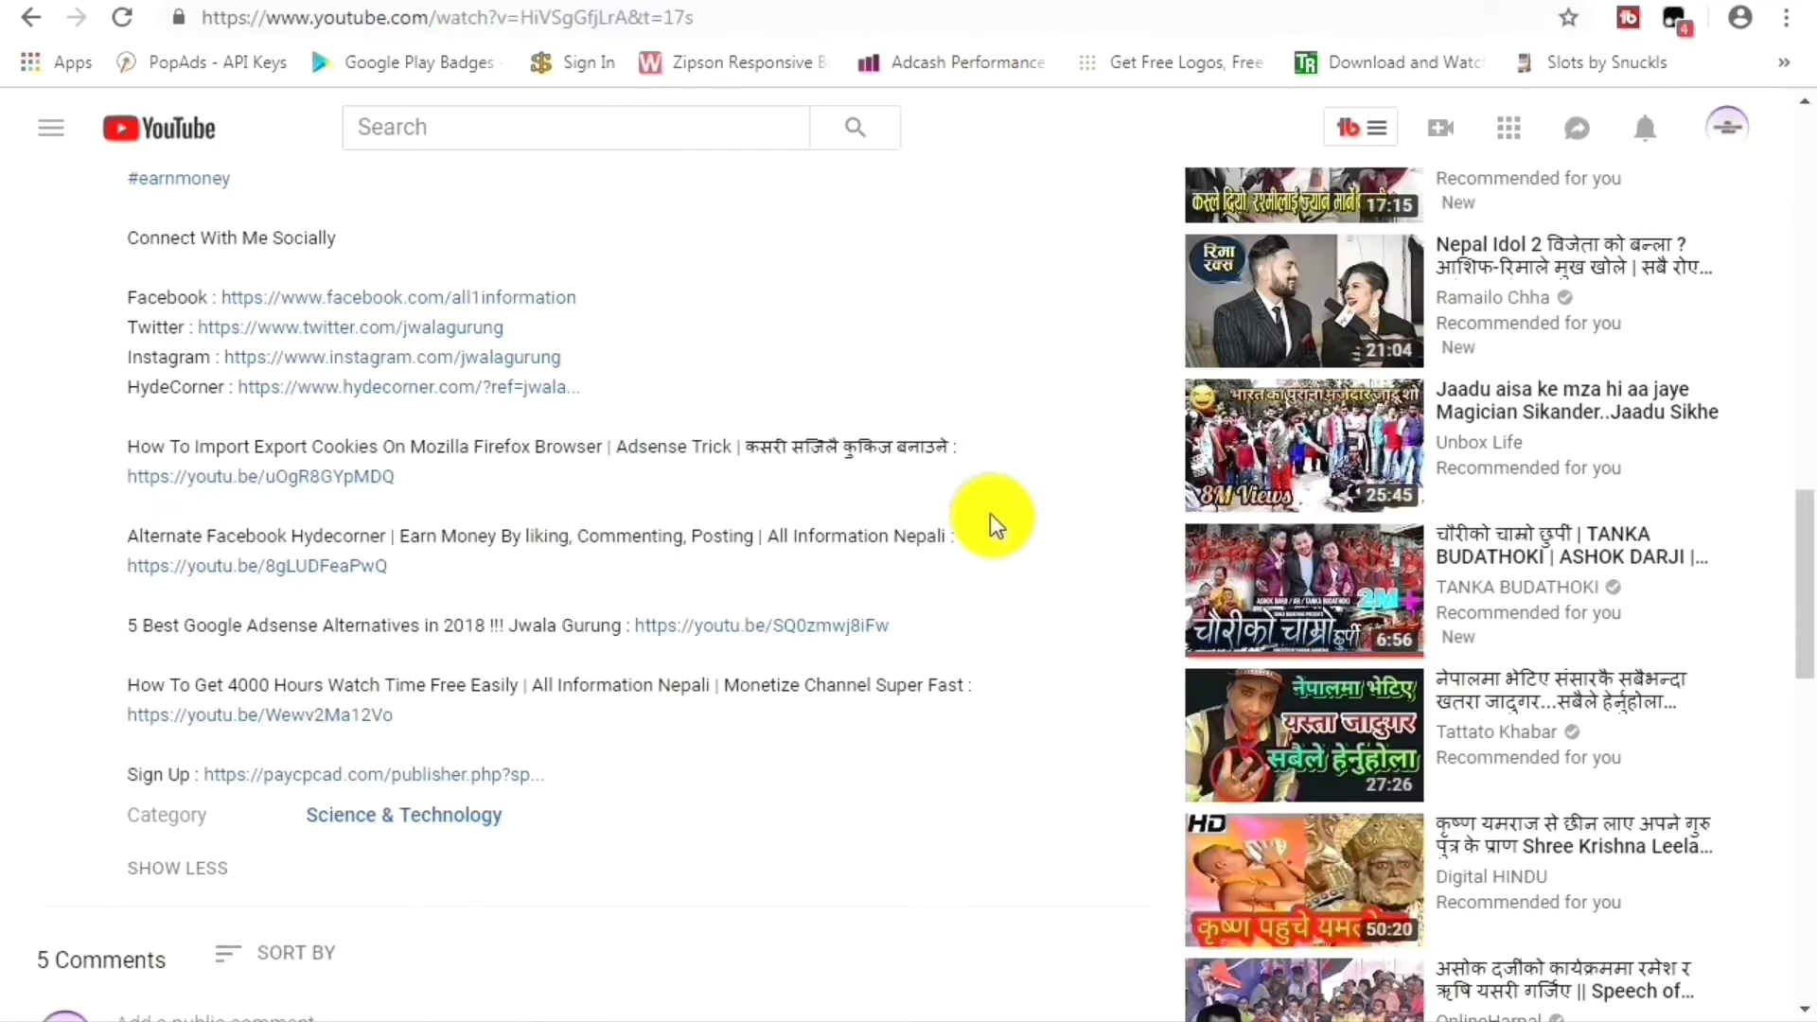
Copy the video's embed code from the player menu and place the caret at the end of Blogger's HTML.
scroll(691, 610, "up", 4)
scroll(660, 634, "up", 10)
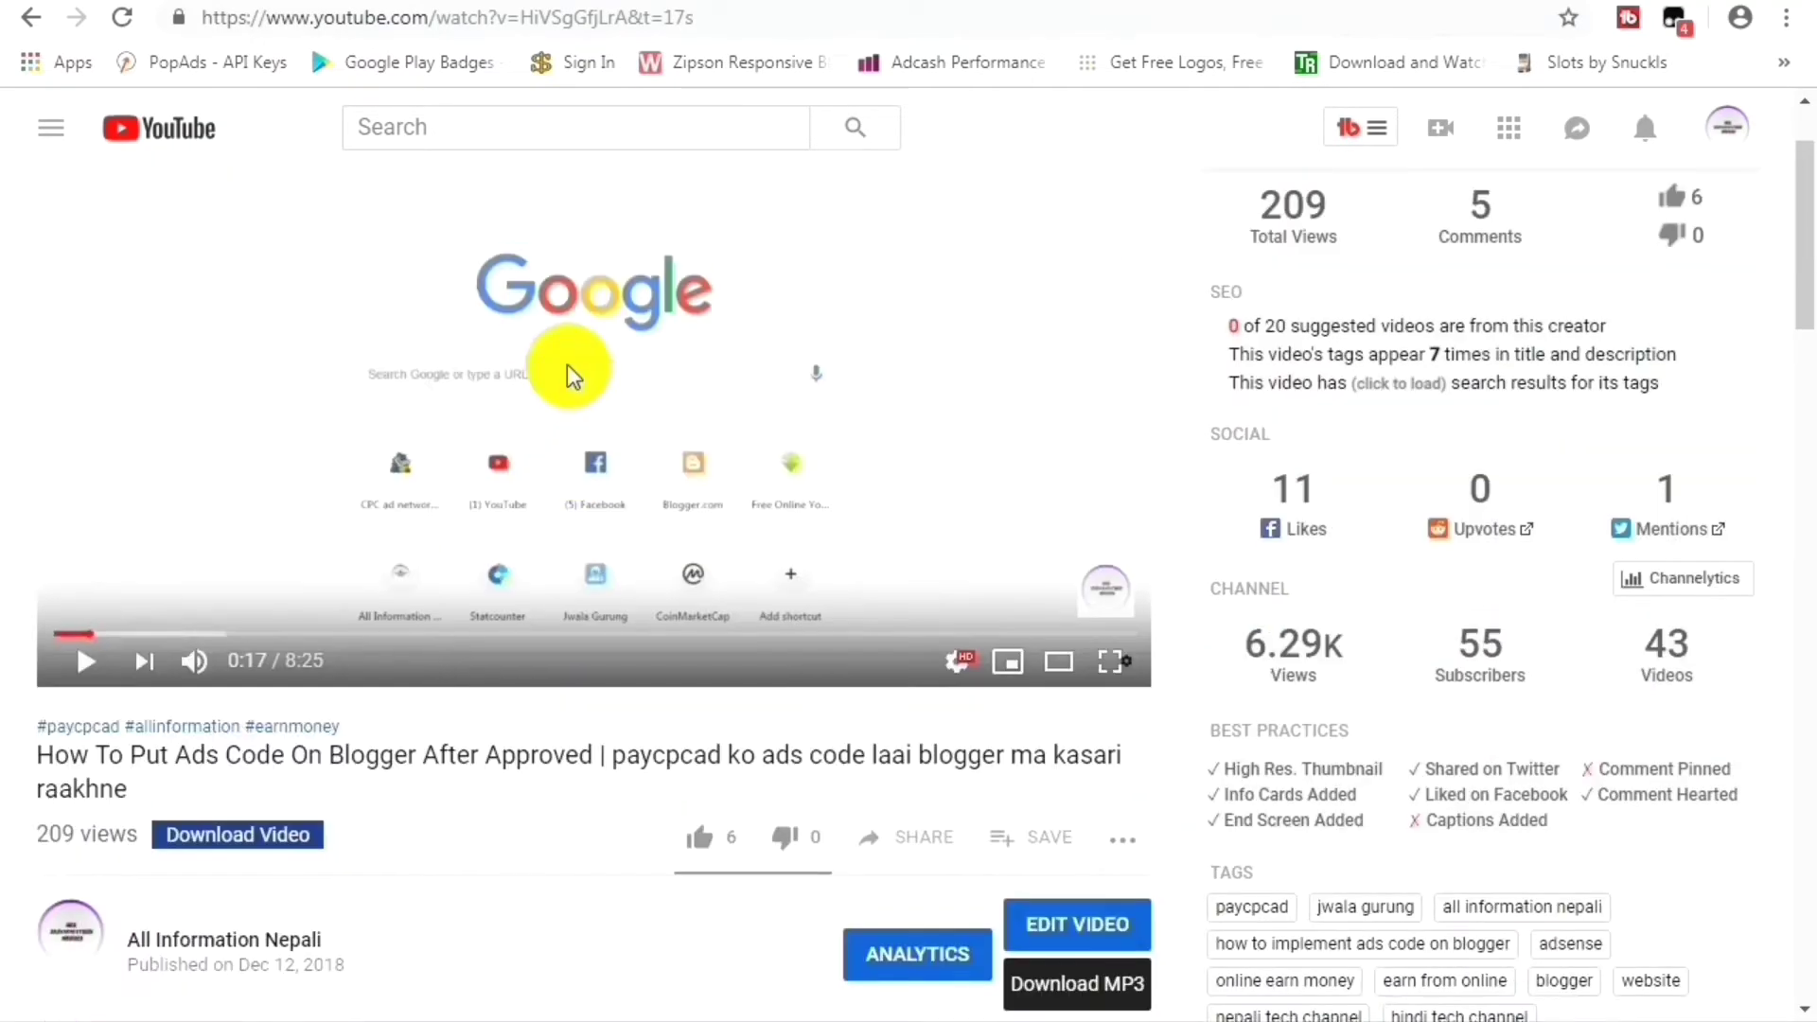
right_click(566, 365)
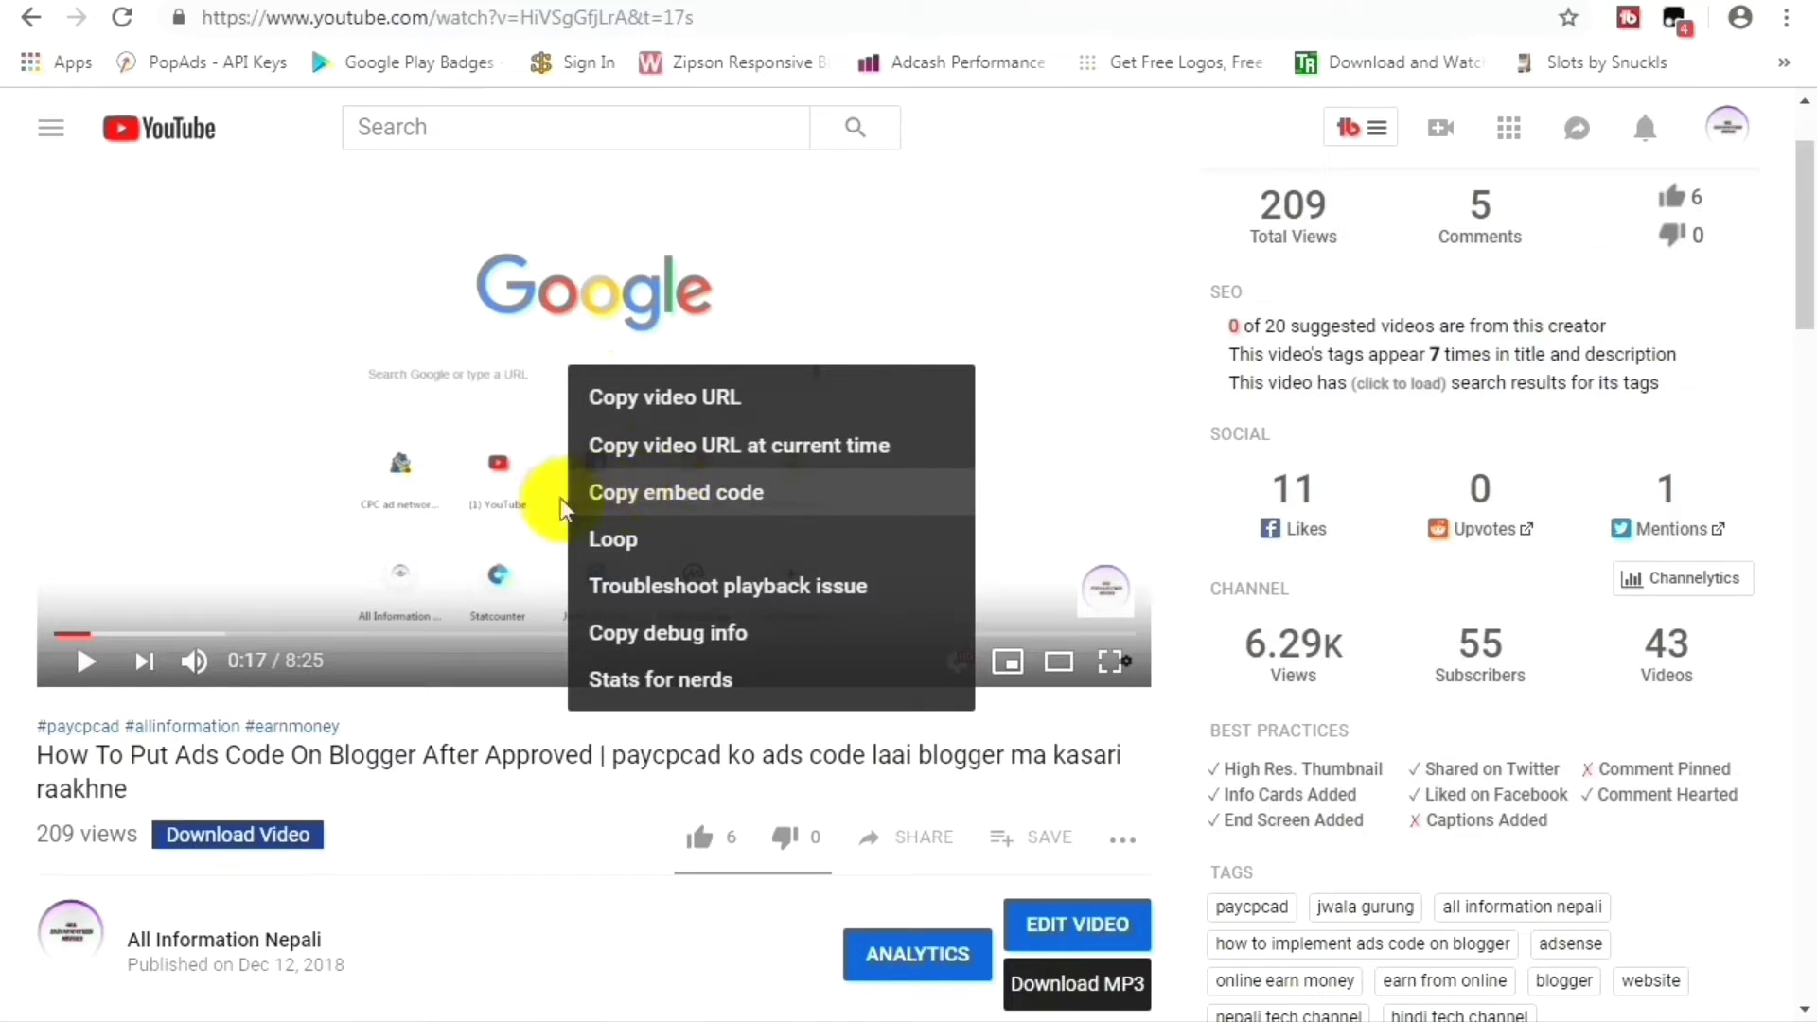
left_click(705, 503)
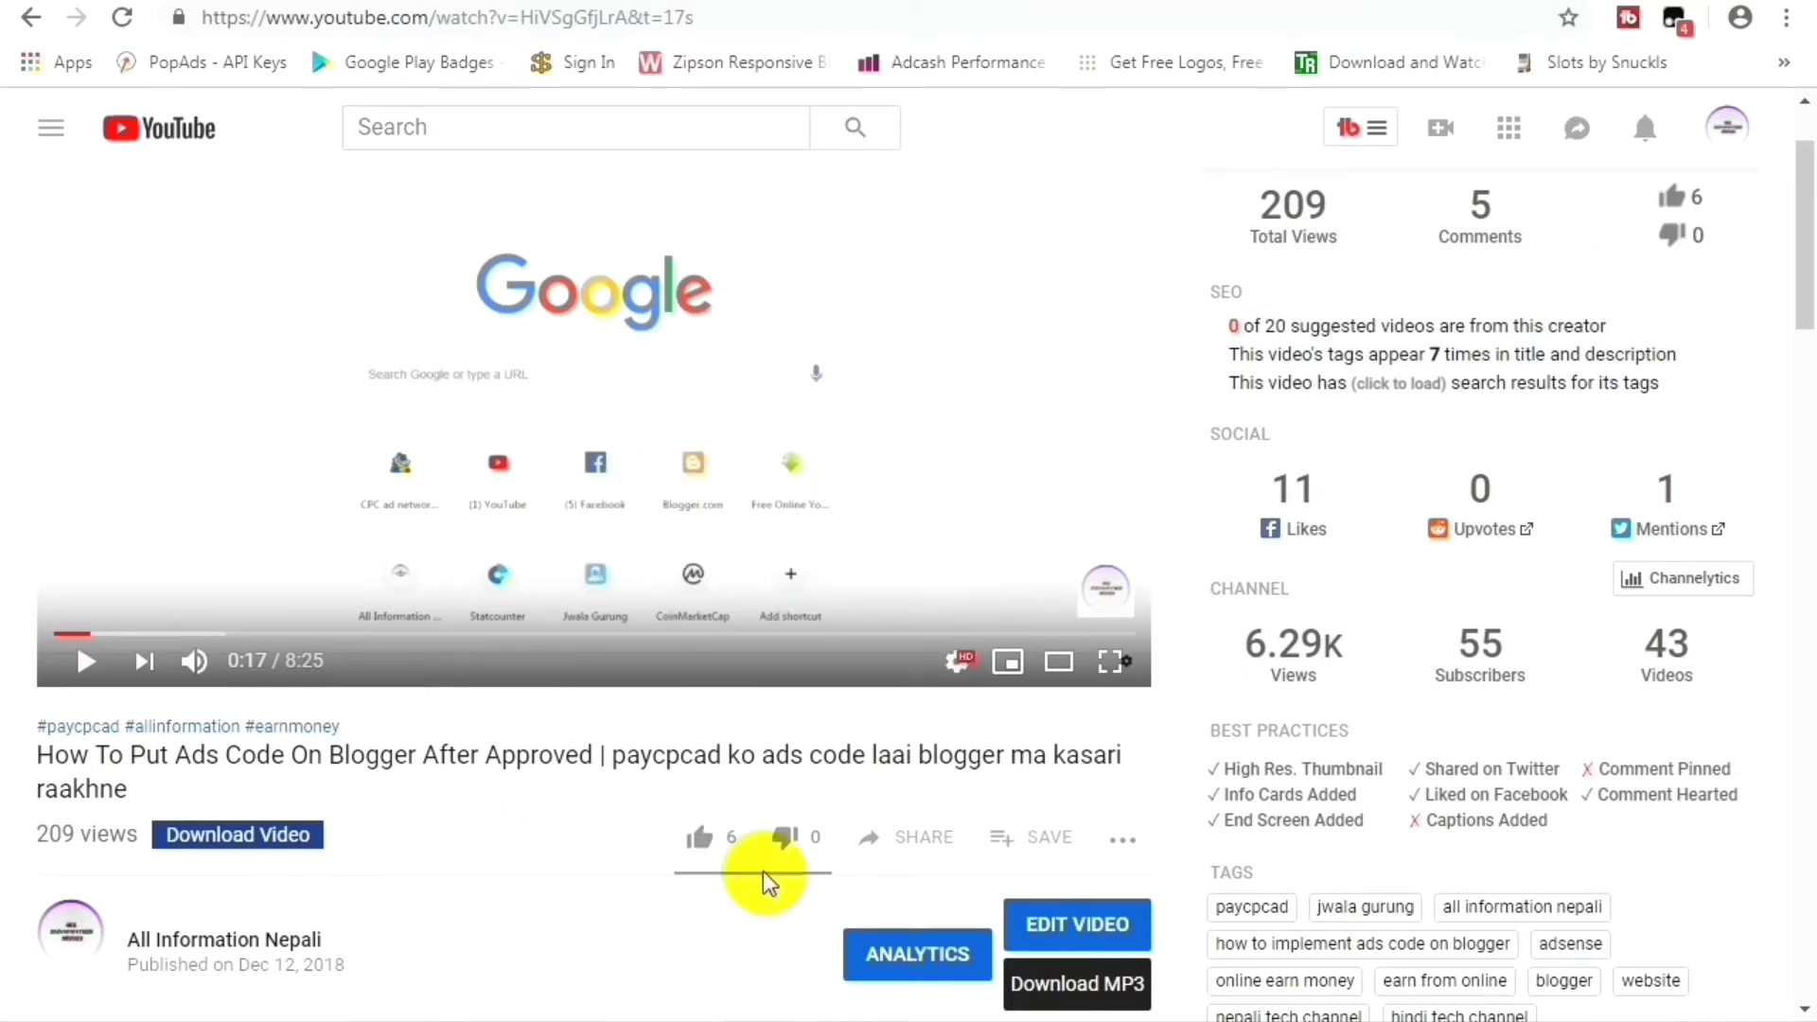
left_click(767, 4)
left_click(47, 999)
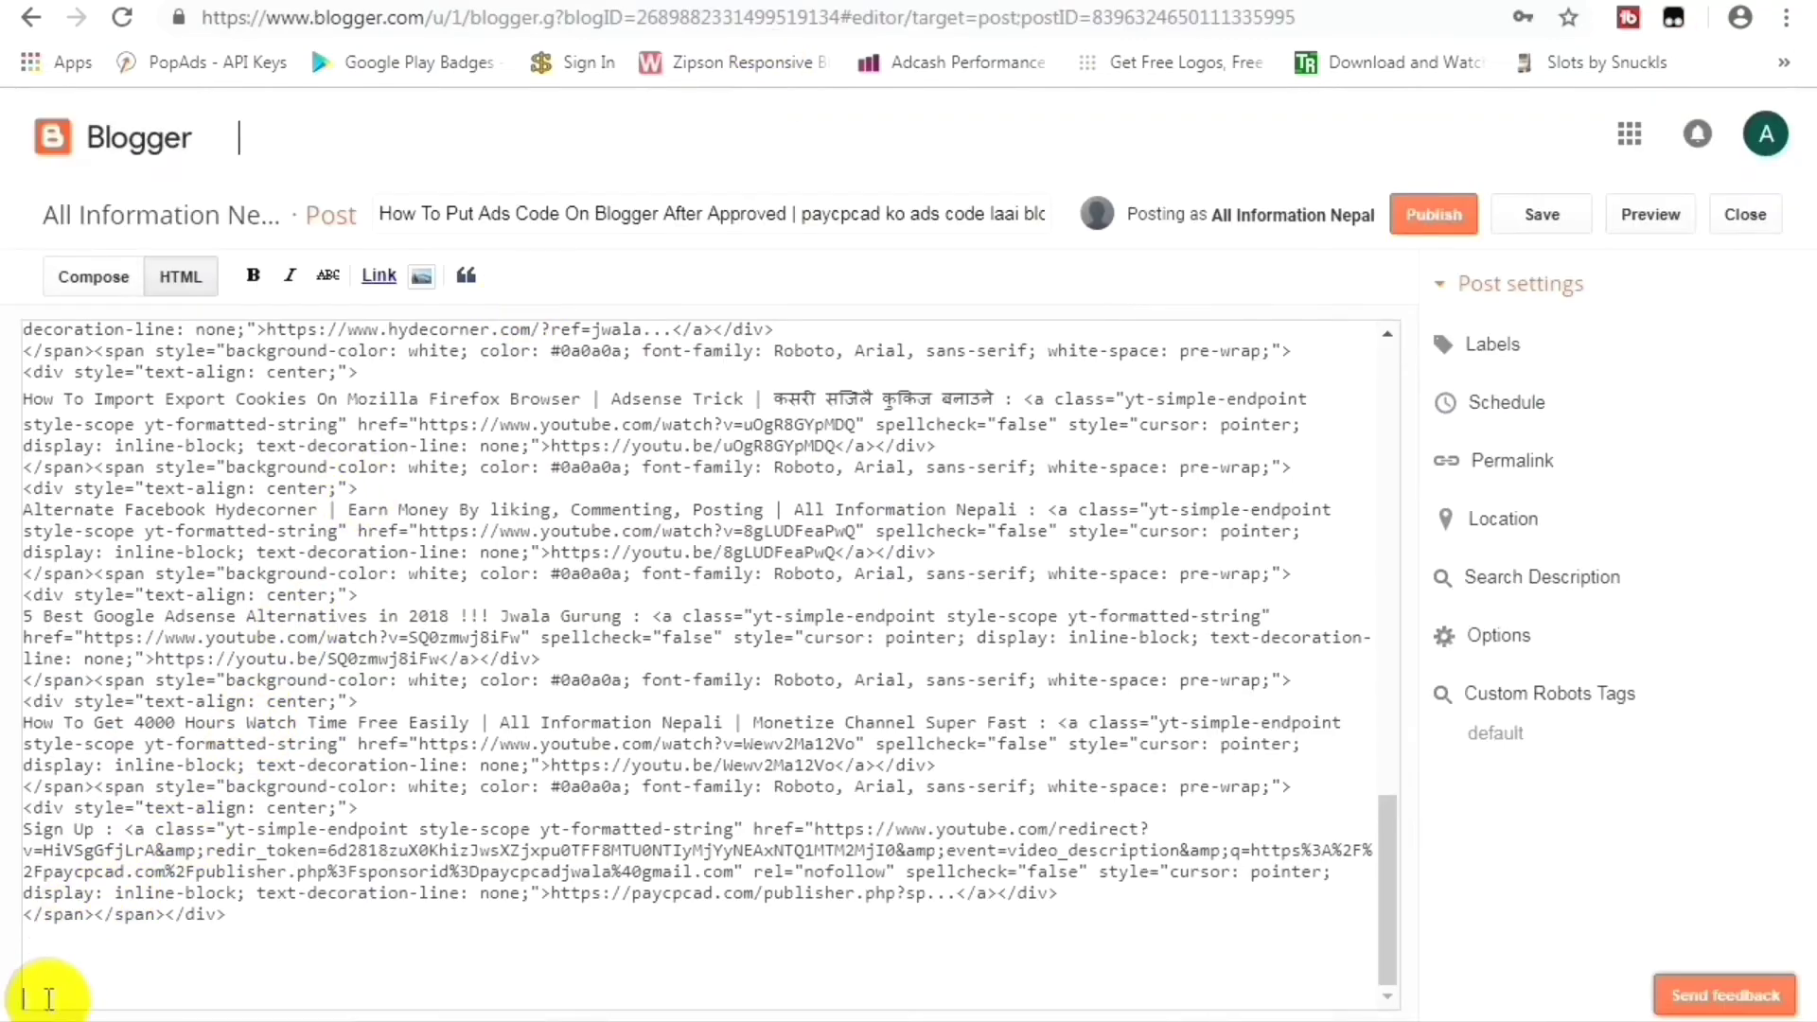
Paste the YouTube iframe embed code into the HTML and append ?autoplay to its src address.
right_click(32, 991)
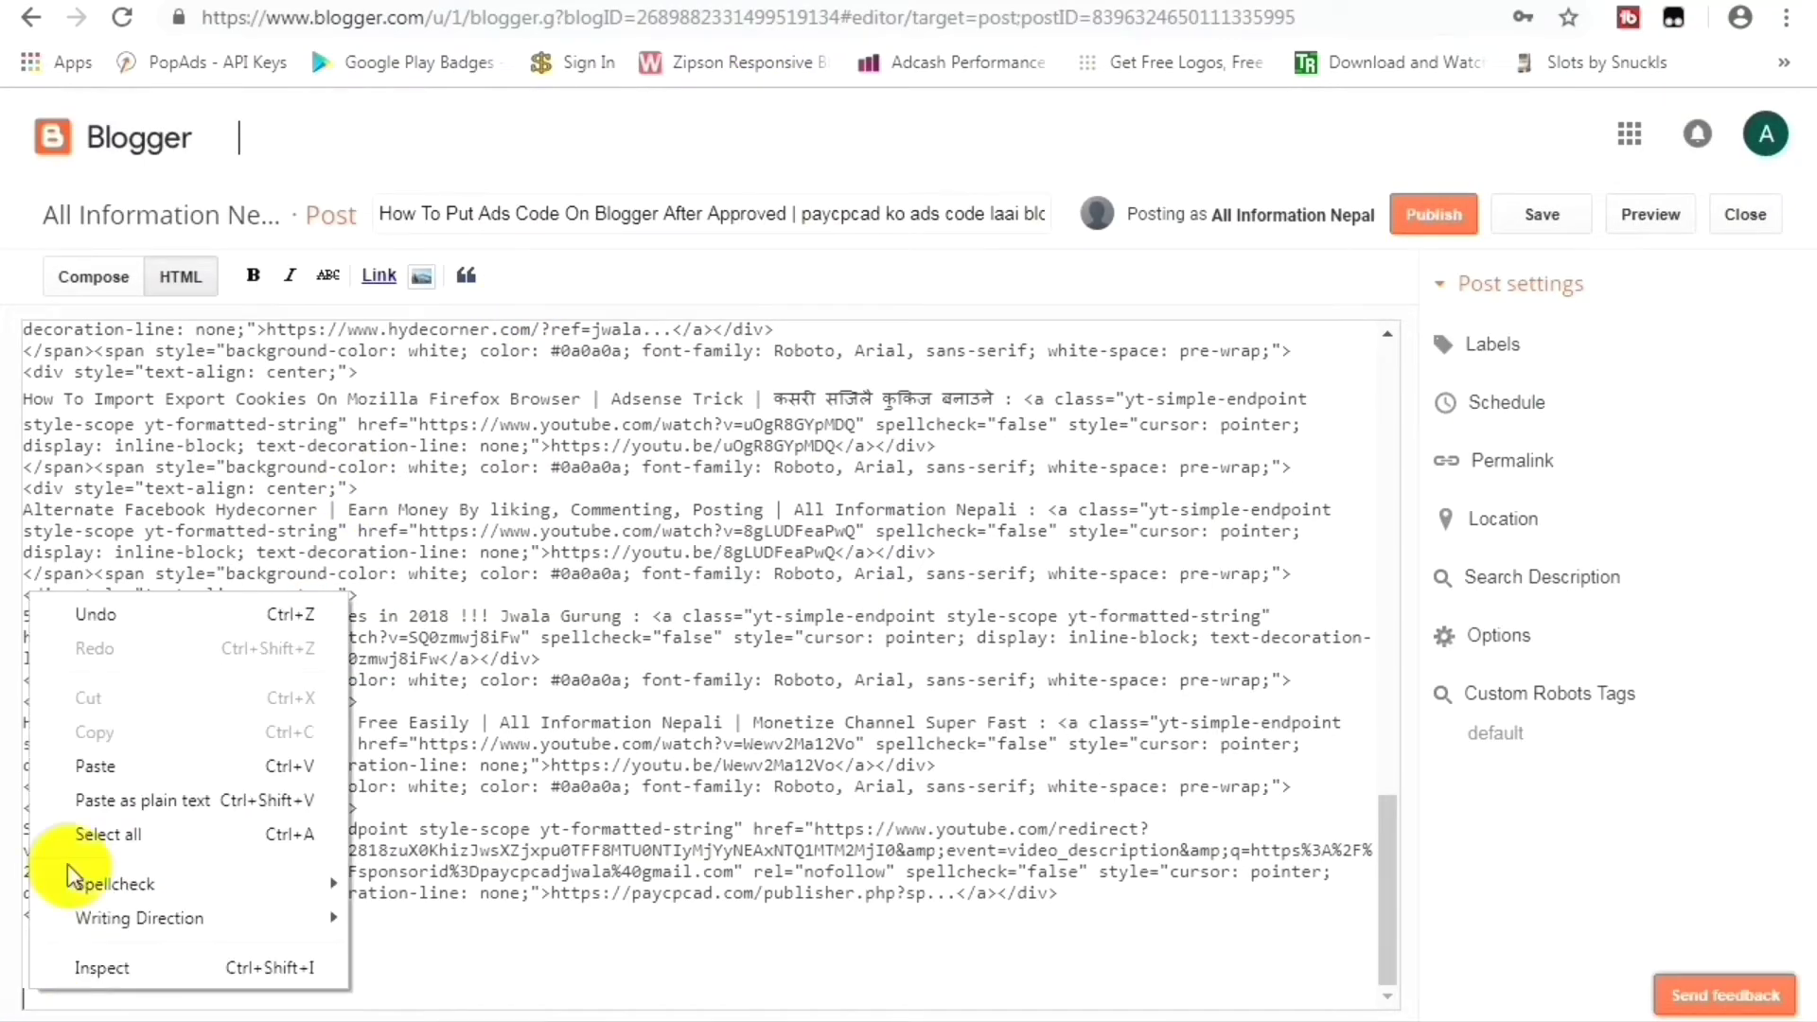
left_click(85, 758)
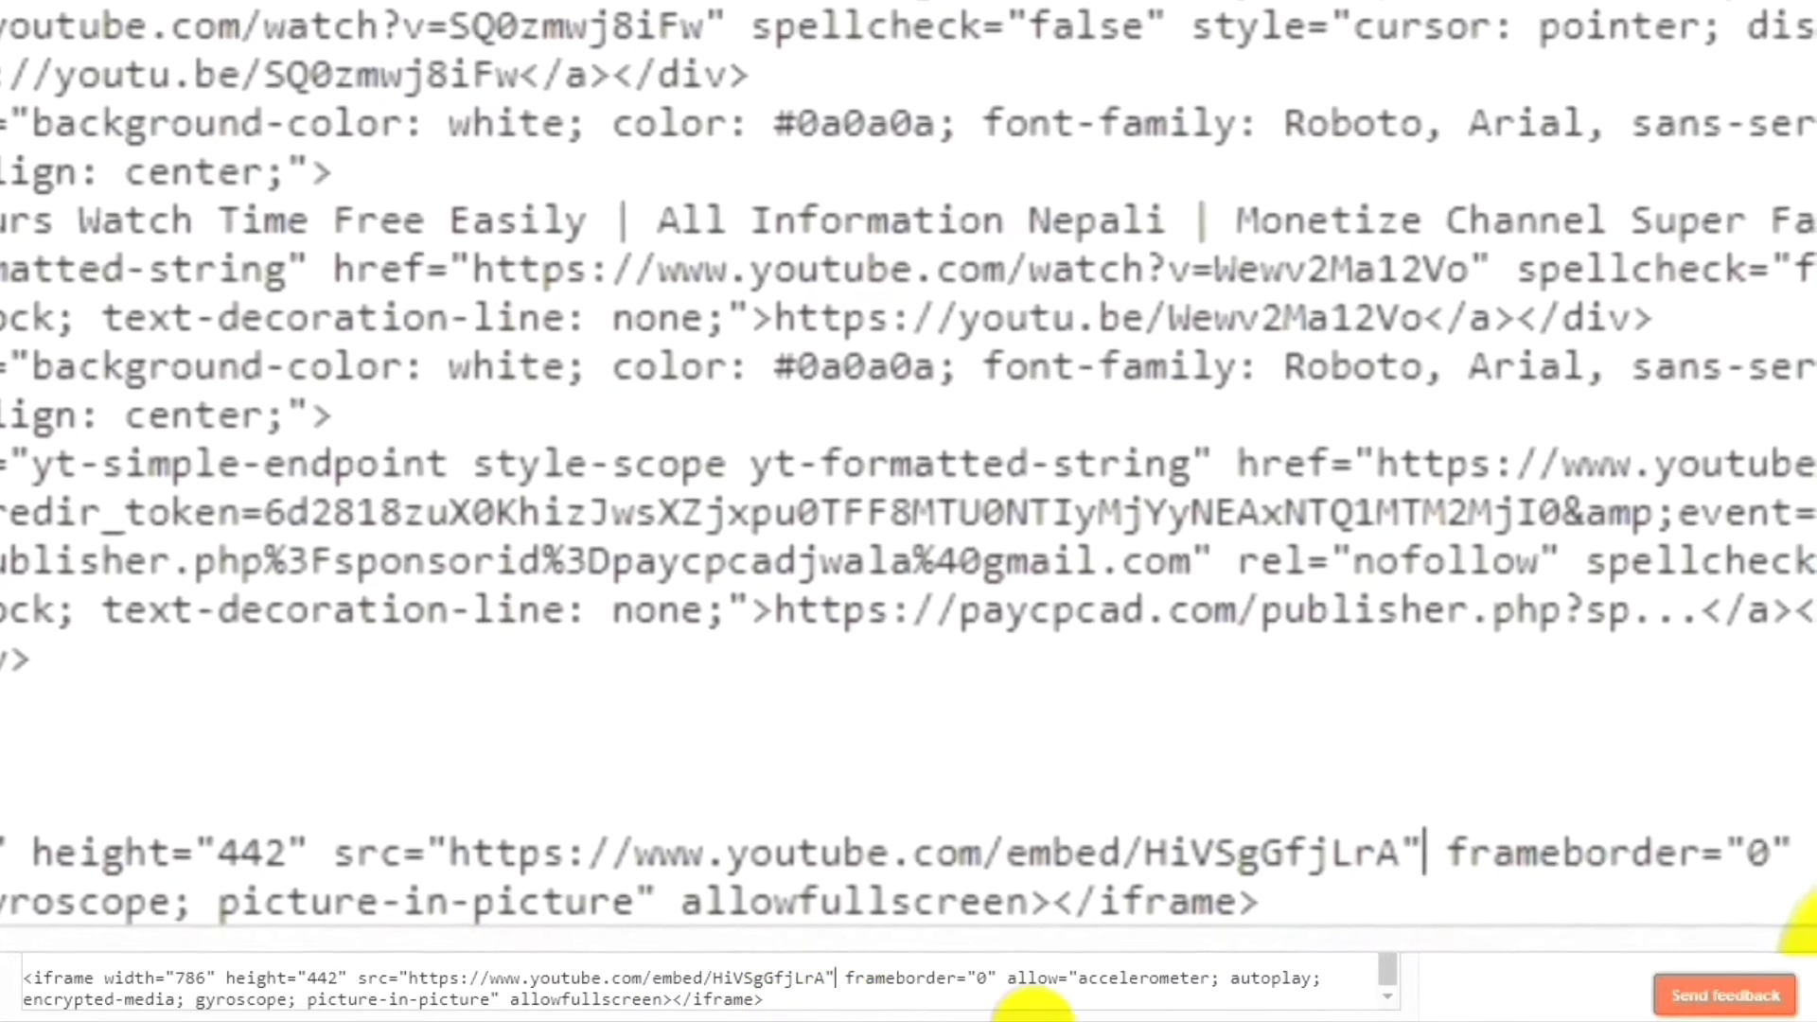
key("BackSpace")
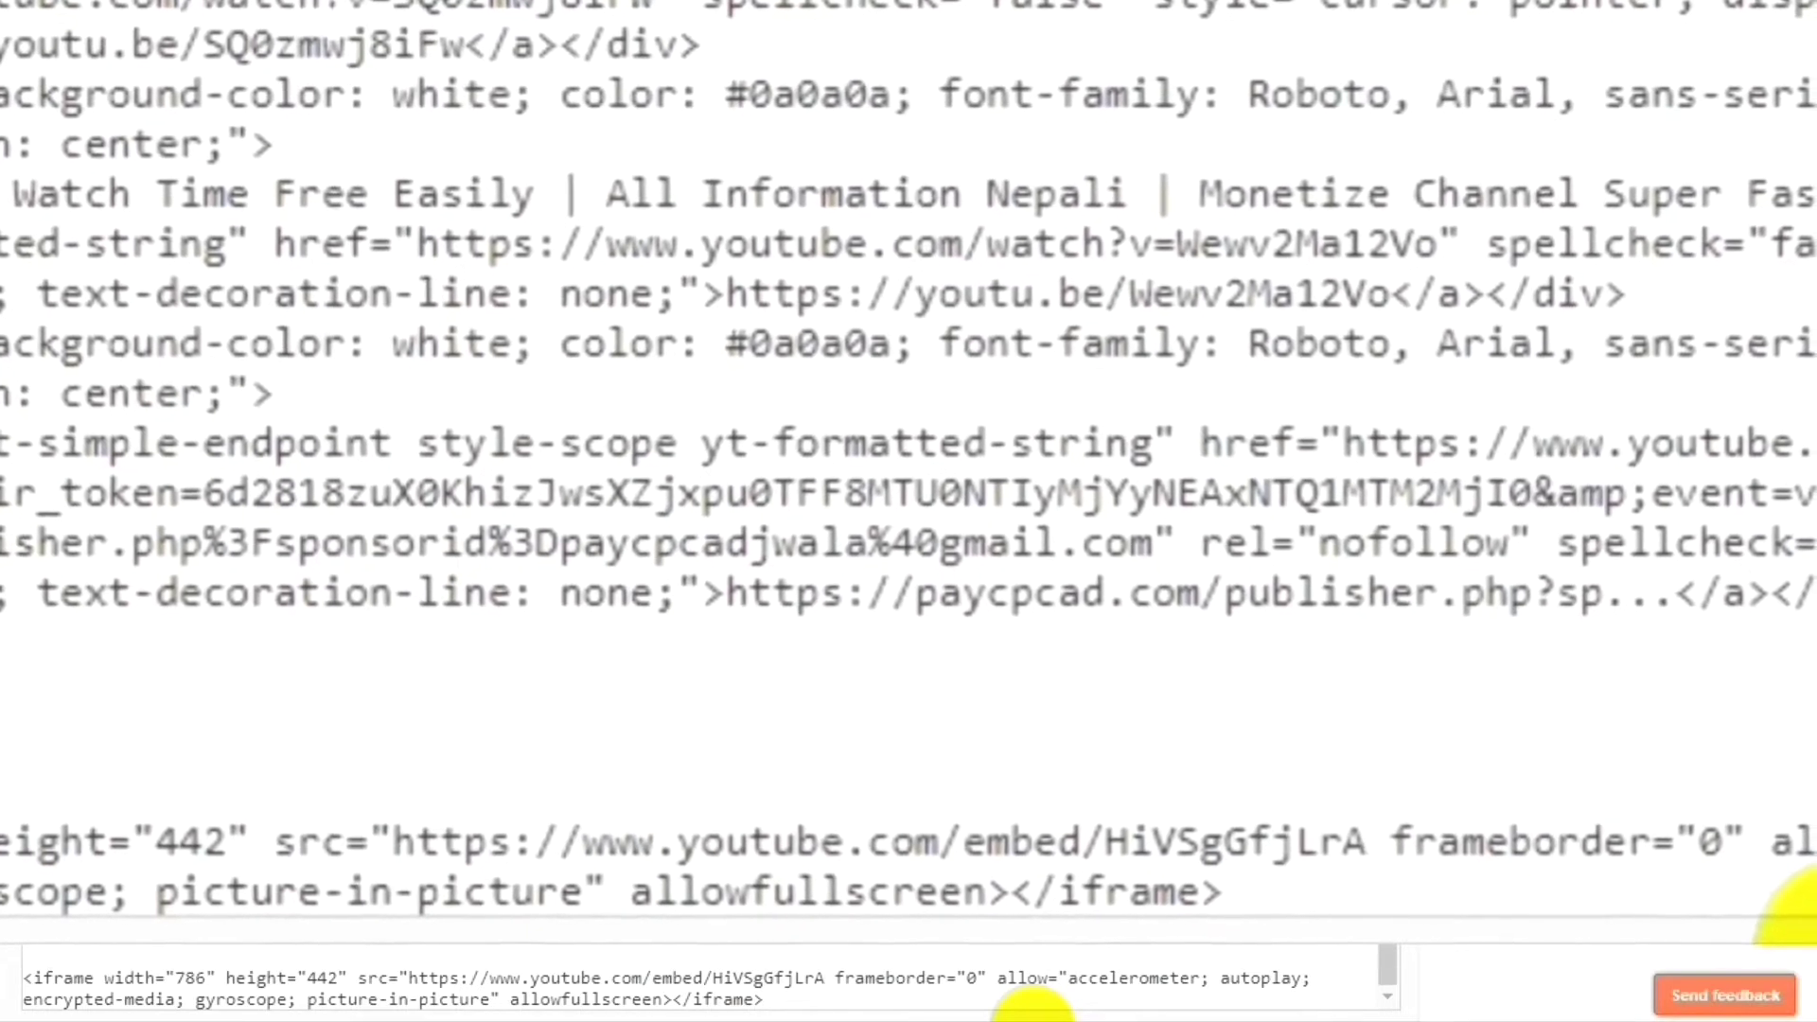
type("?")
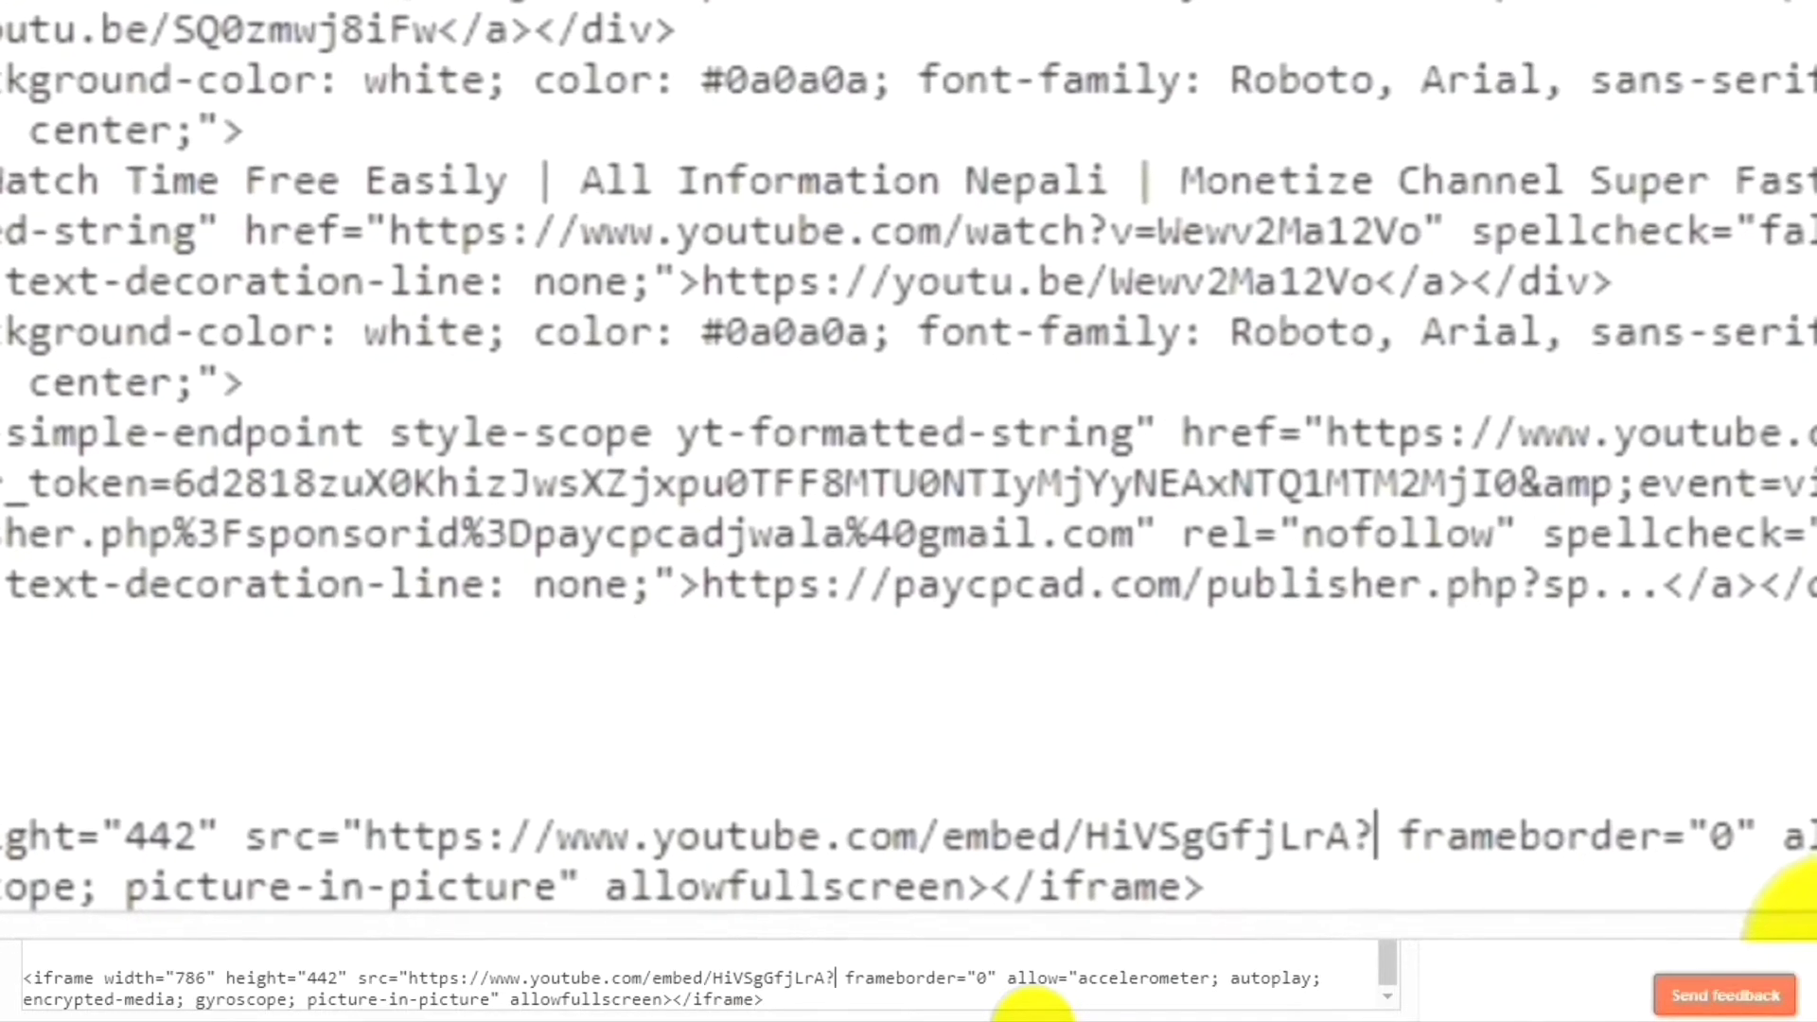
type("autopla")
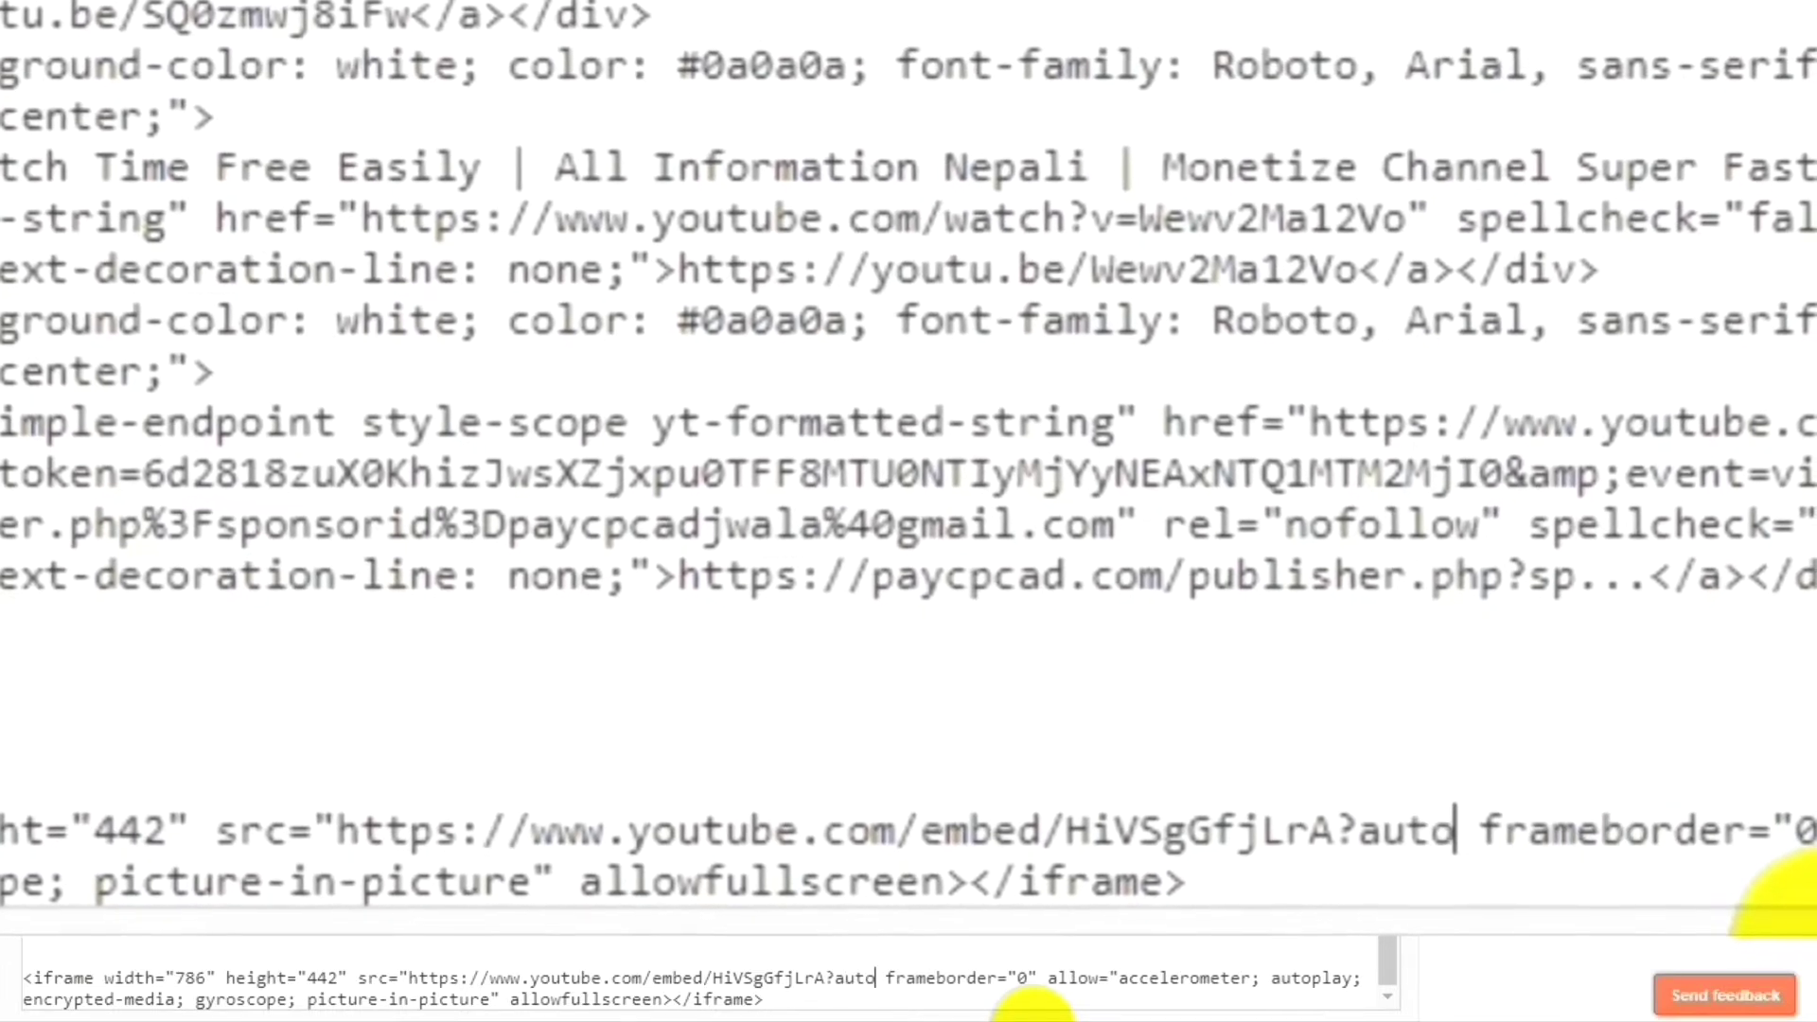
type("y")
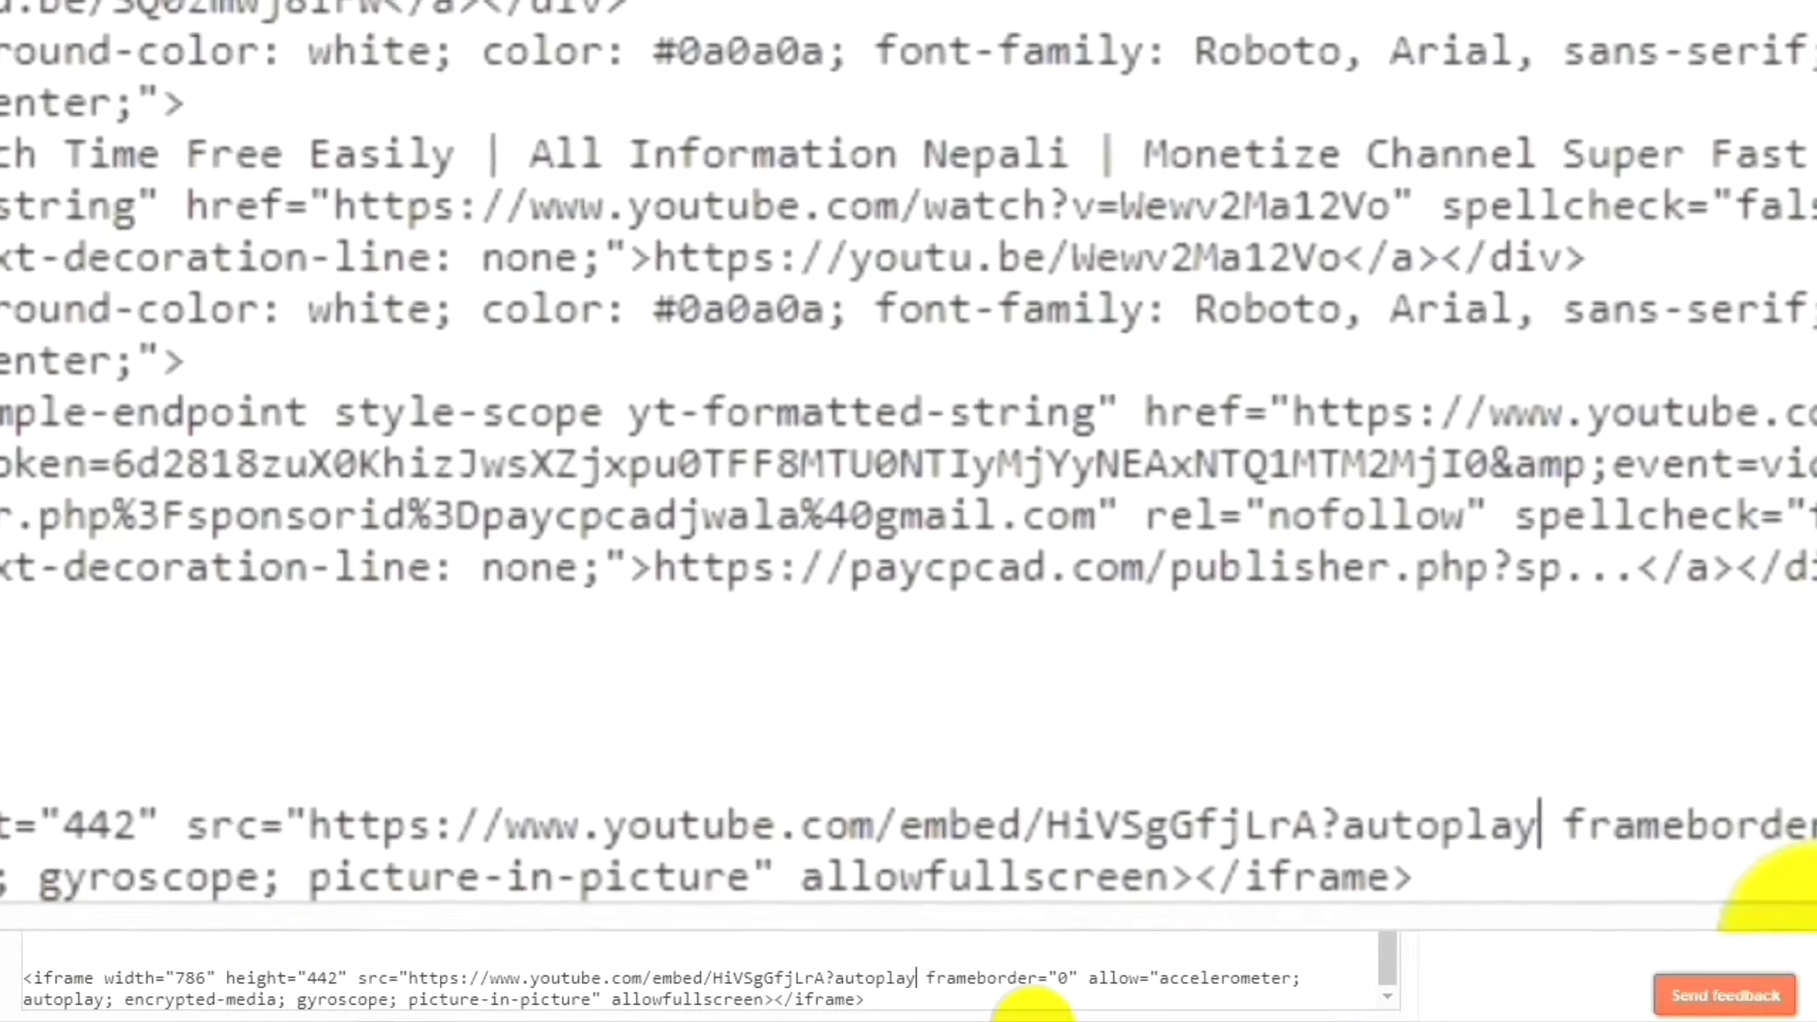
type("\"")
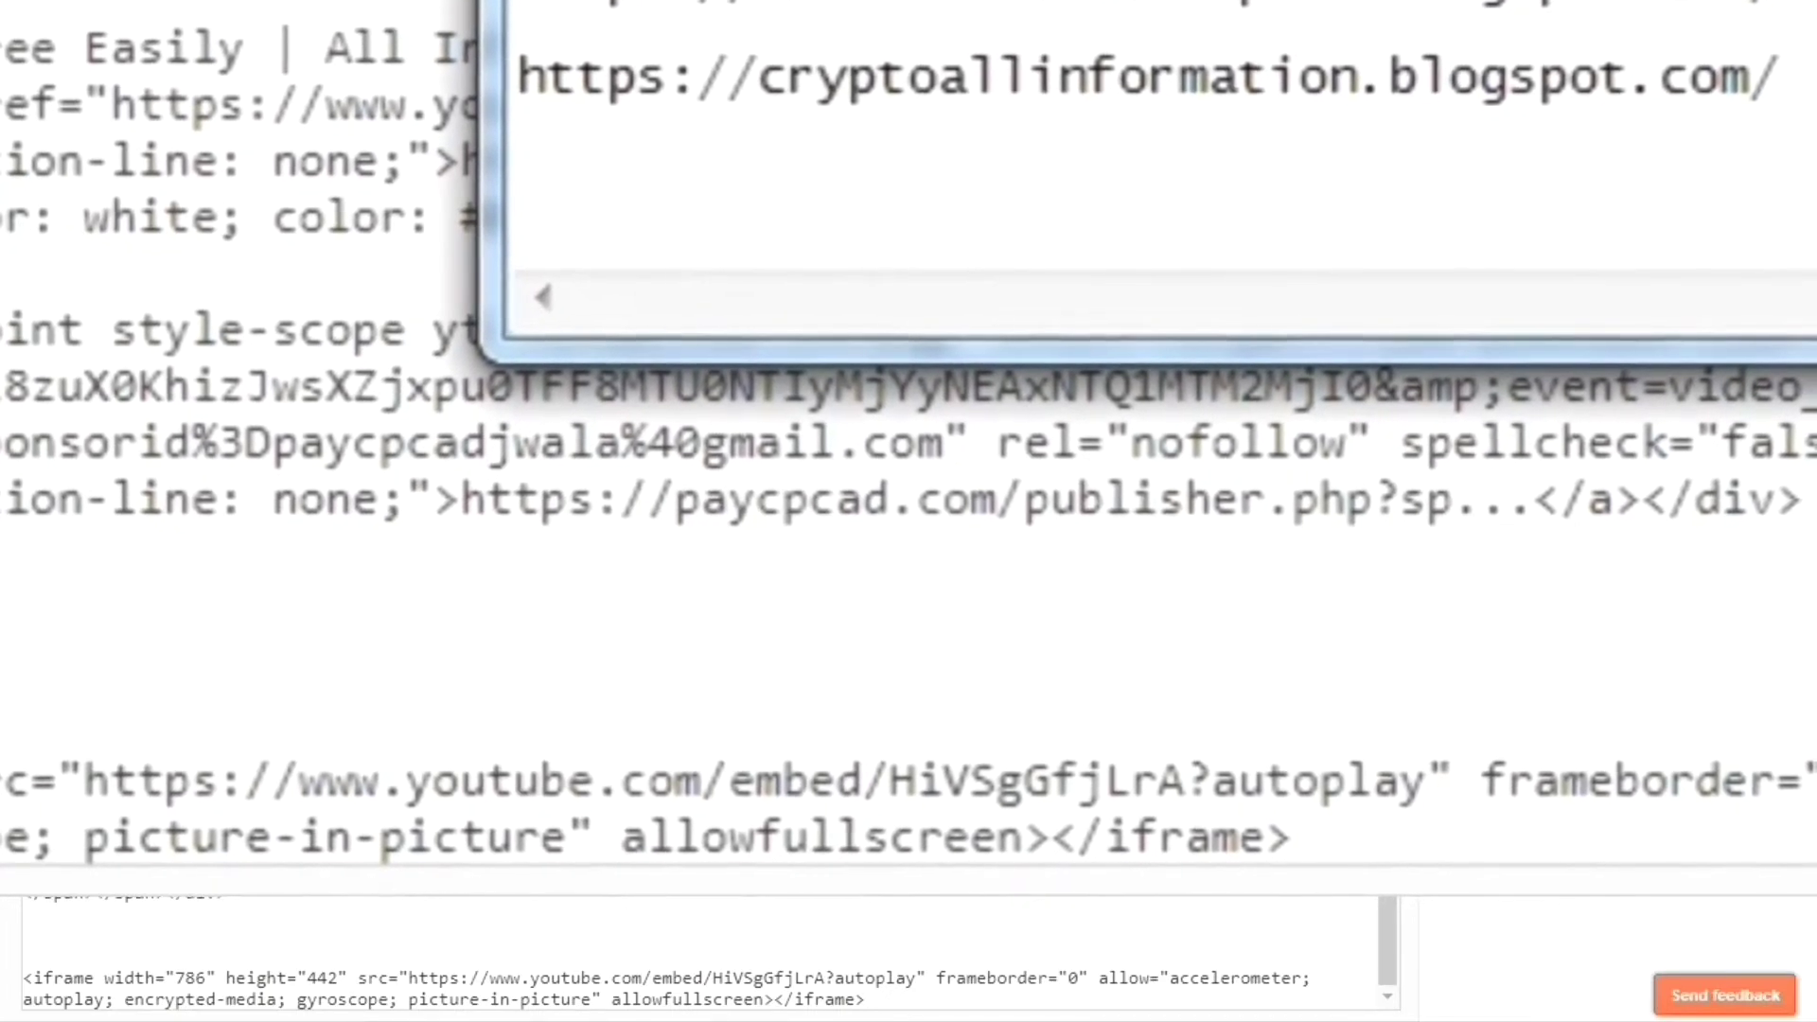
Replace the malformed autoplay text after video ID HiVSgGfjLrA with ?autoplay=1 in the iframe src.
right_click(653, 975)
key("Escape")
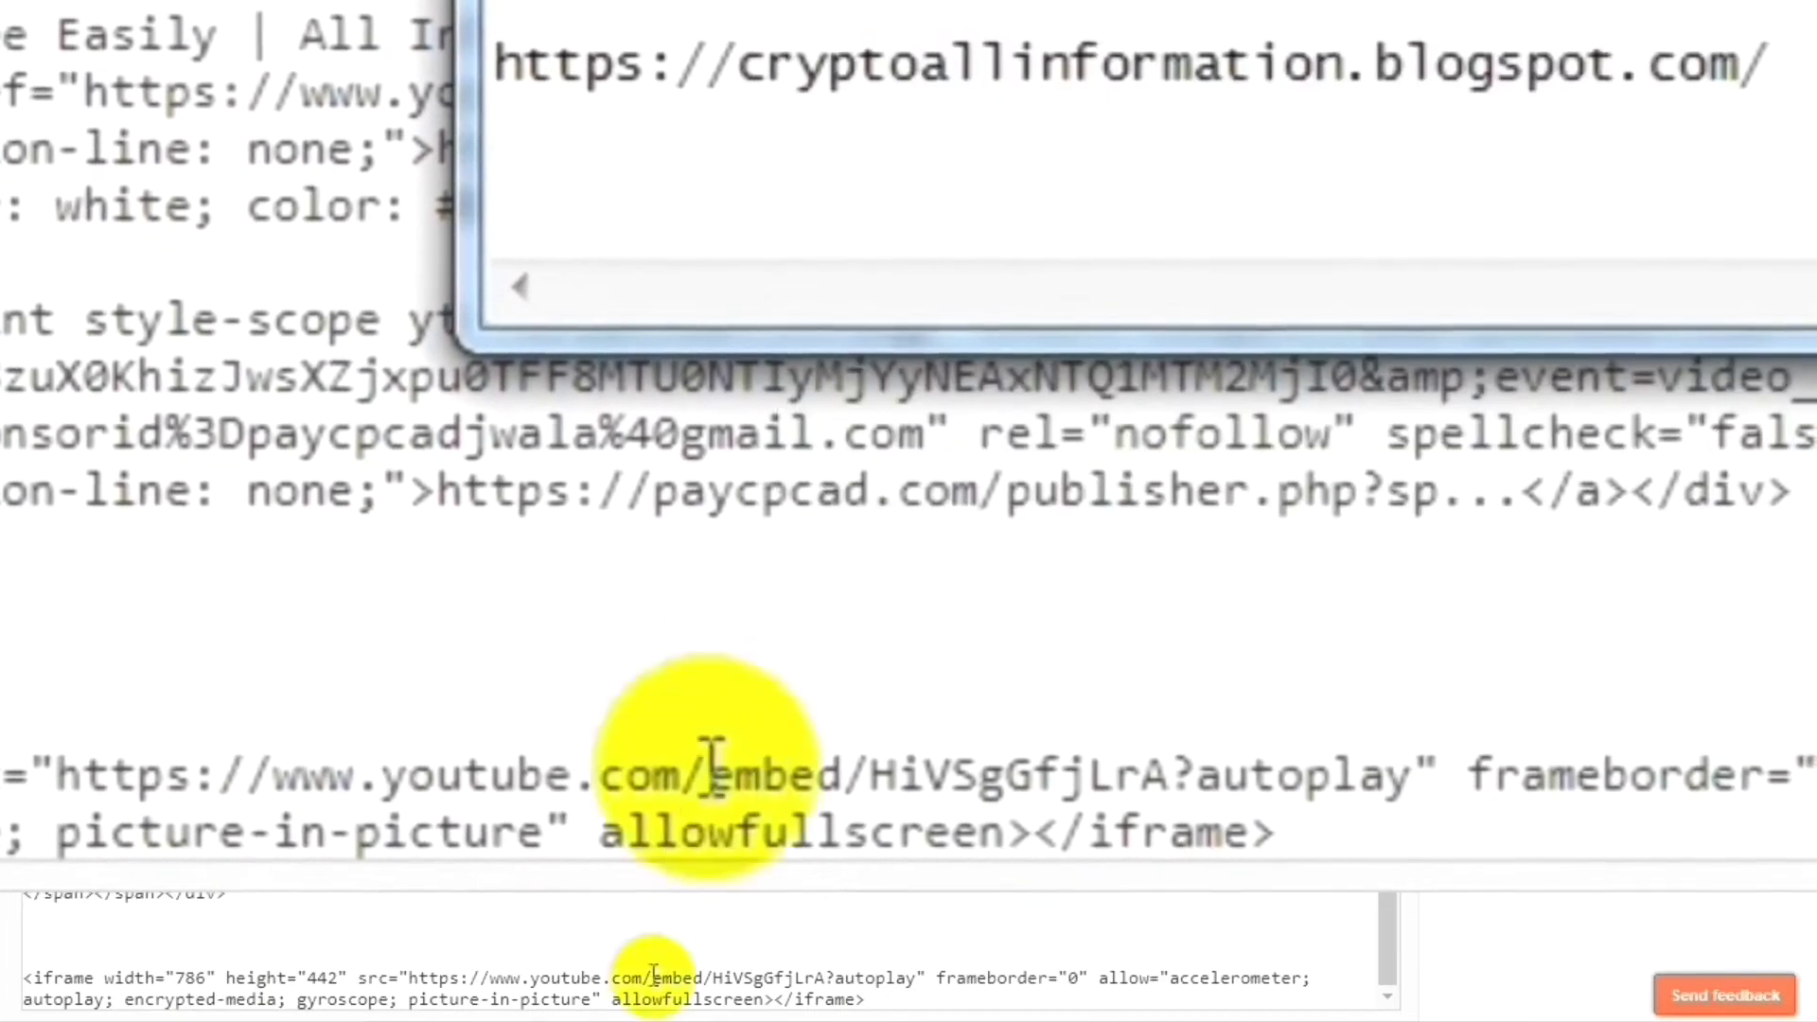
left_click(927, 977)
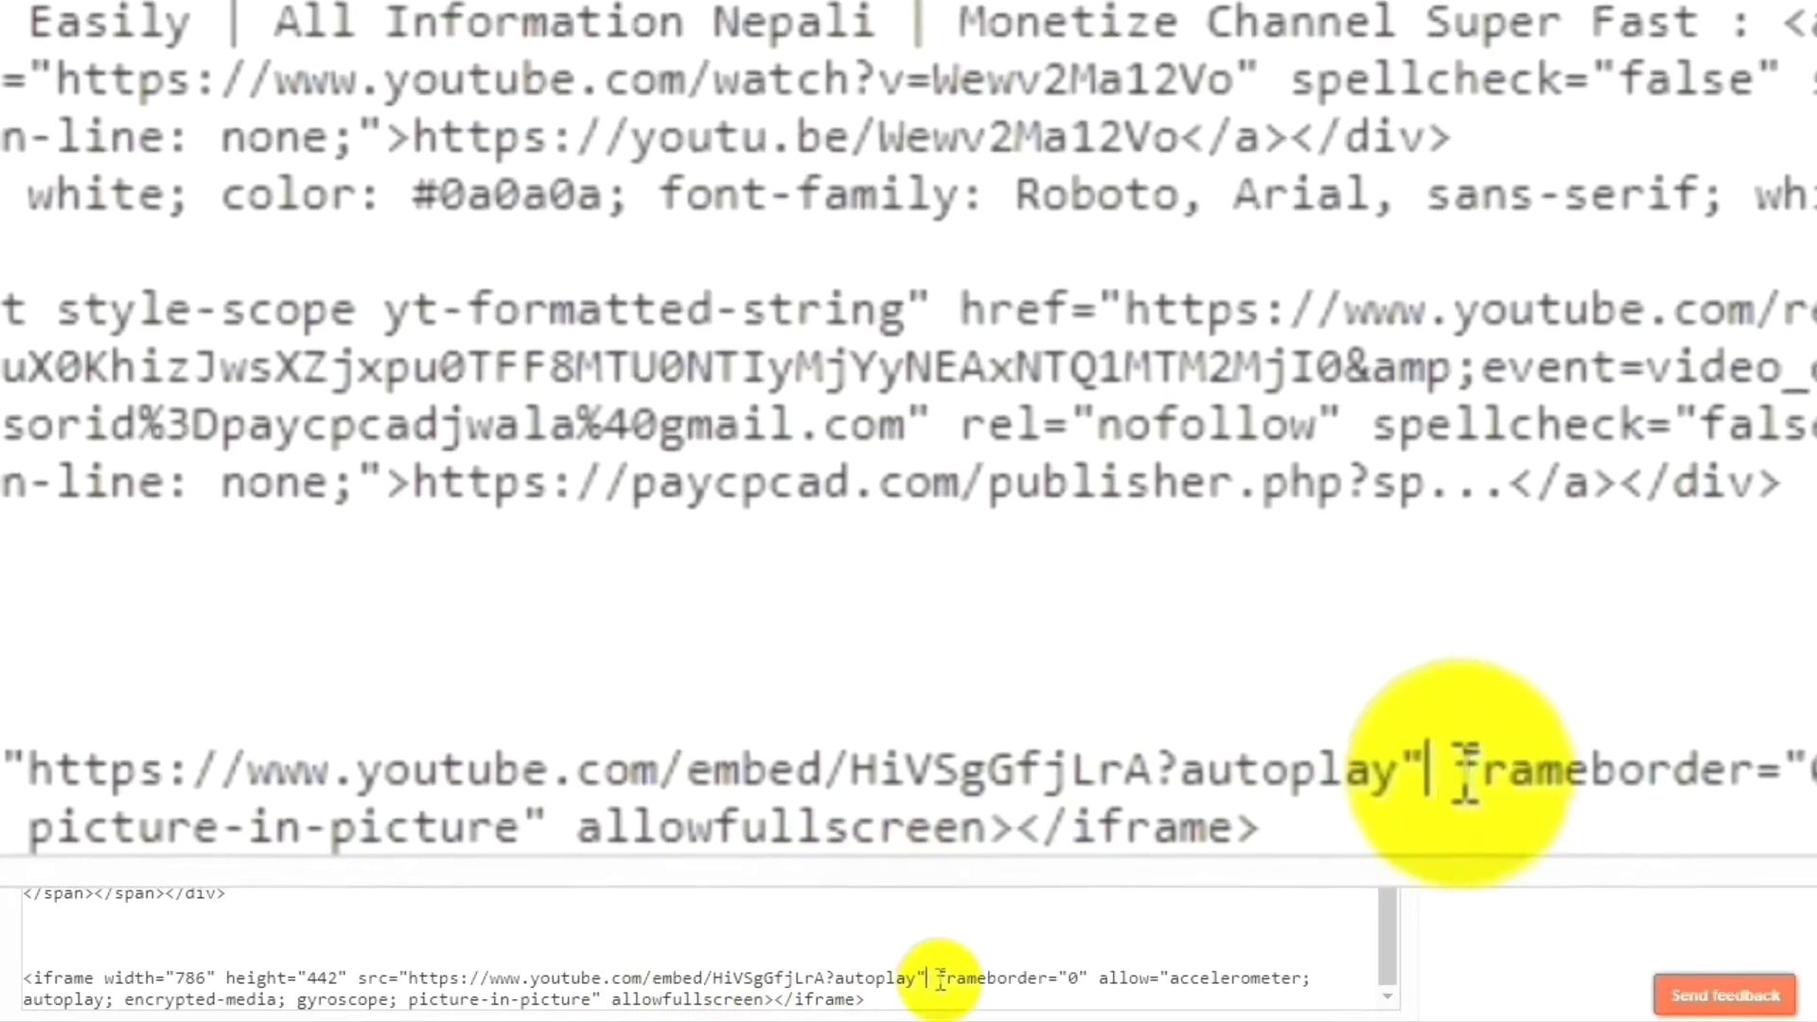
key("BackSpace")
key("BackSpace")
key("BackSpace")
key("BackSpace")
key("BackSpace")
key("BackSpace")
key("BackSpace")
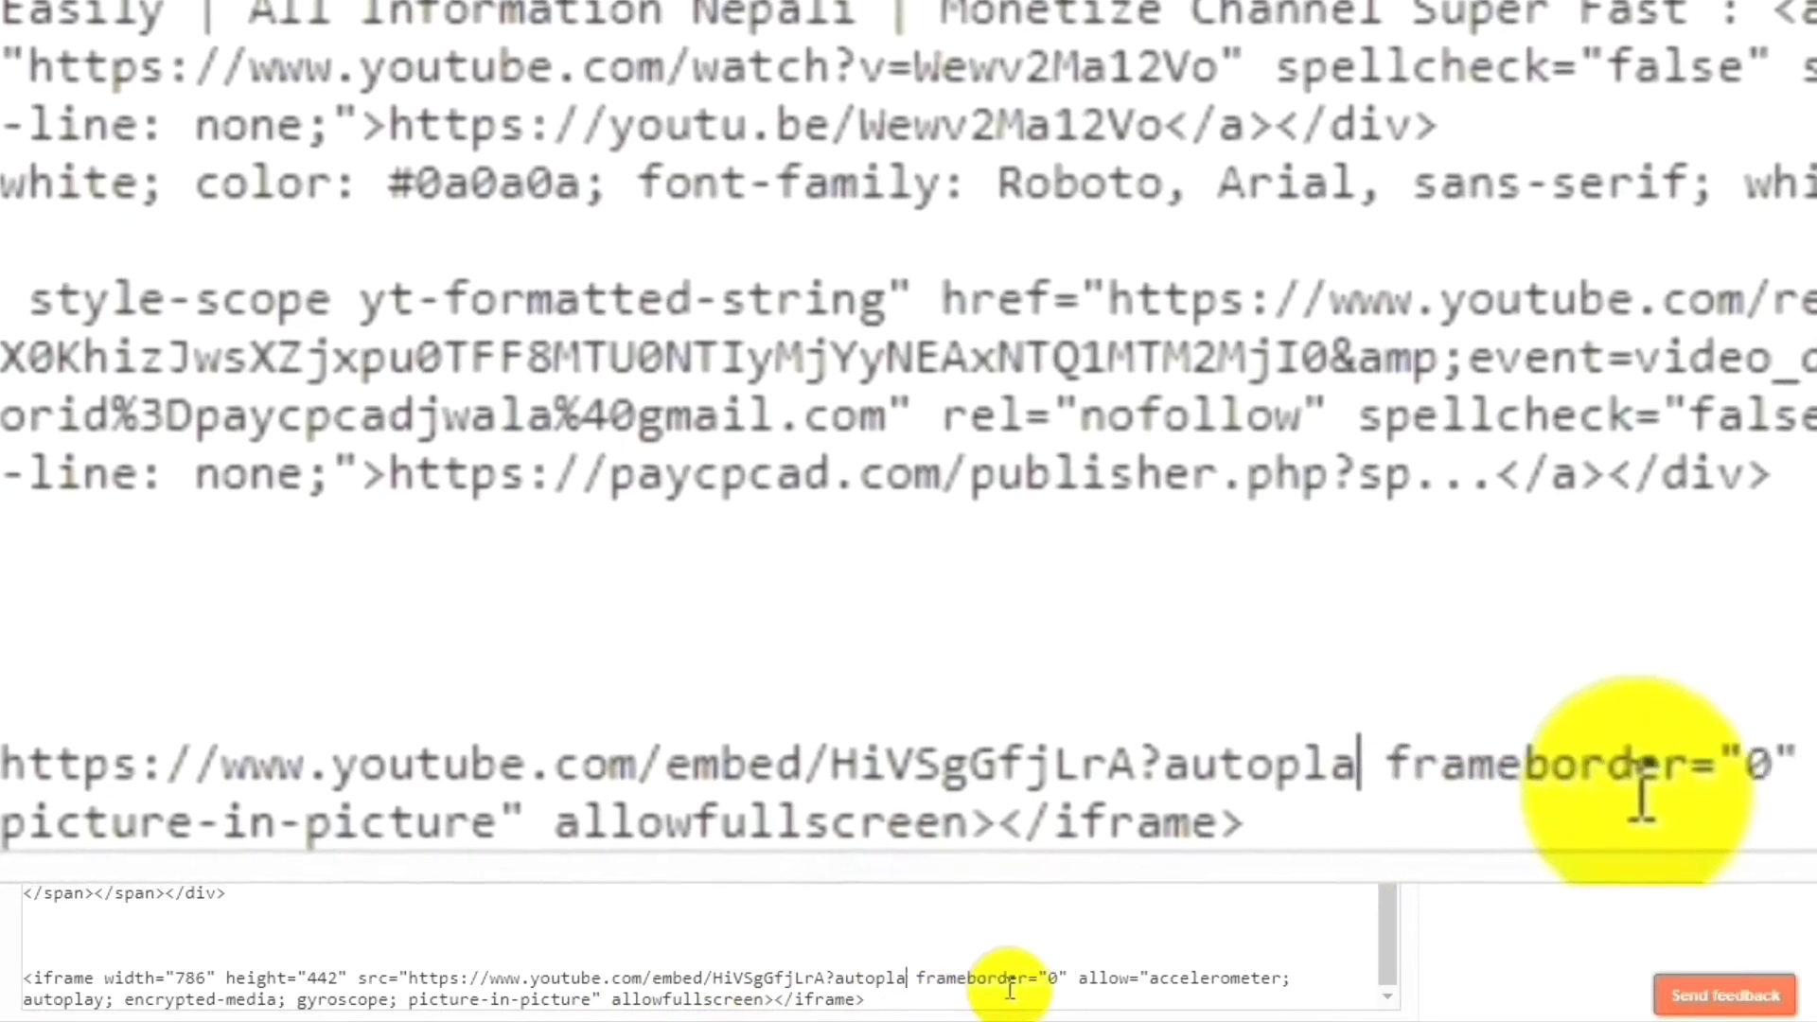
key("BackSpace")
key("BackSpace")
key("BackSpace")
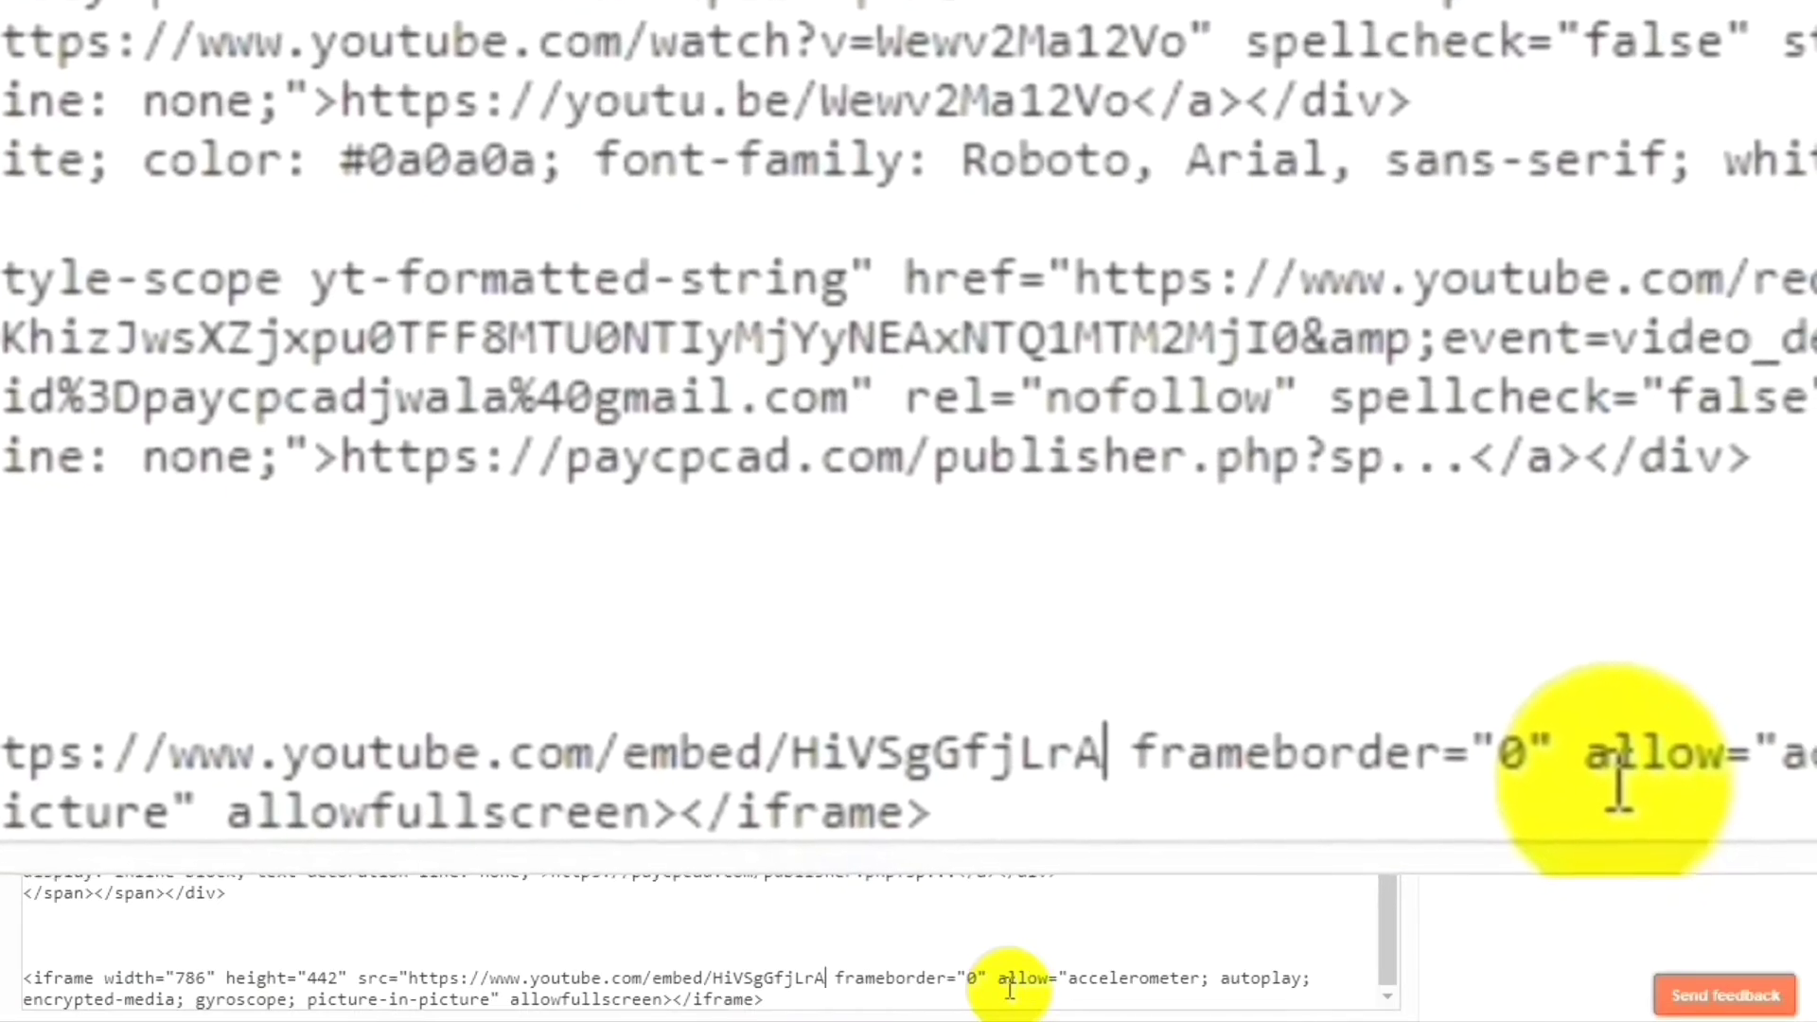
type("?autoplay=1\"")
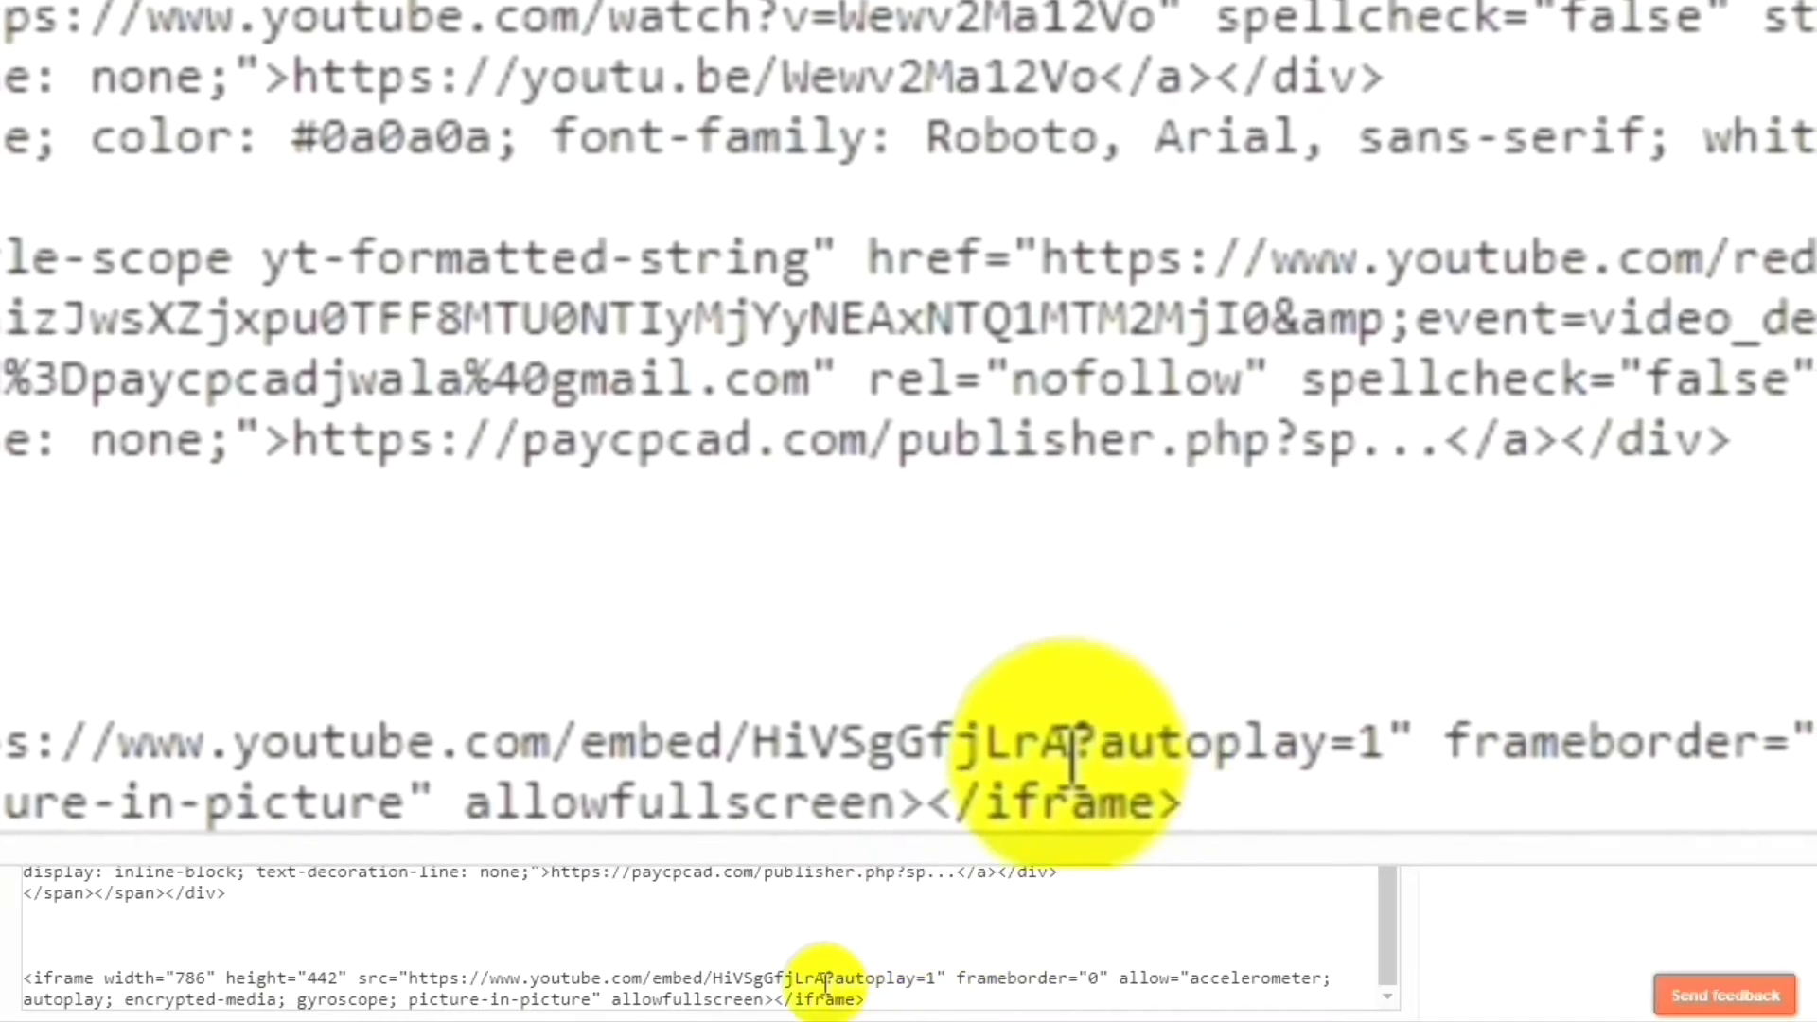
left_click_drag(823, 977, 945, 978)
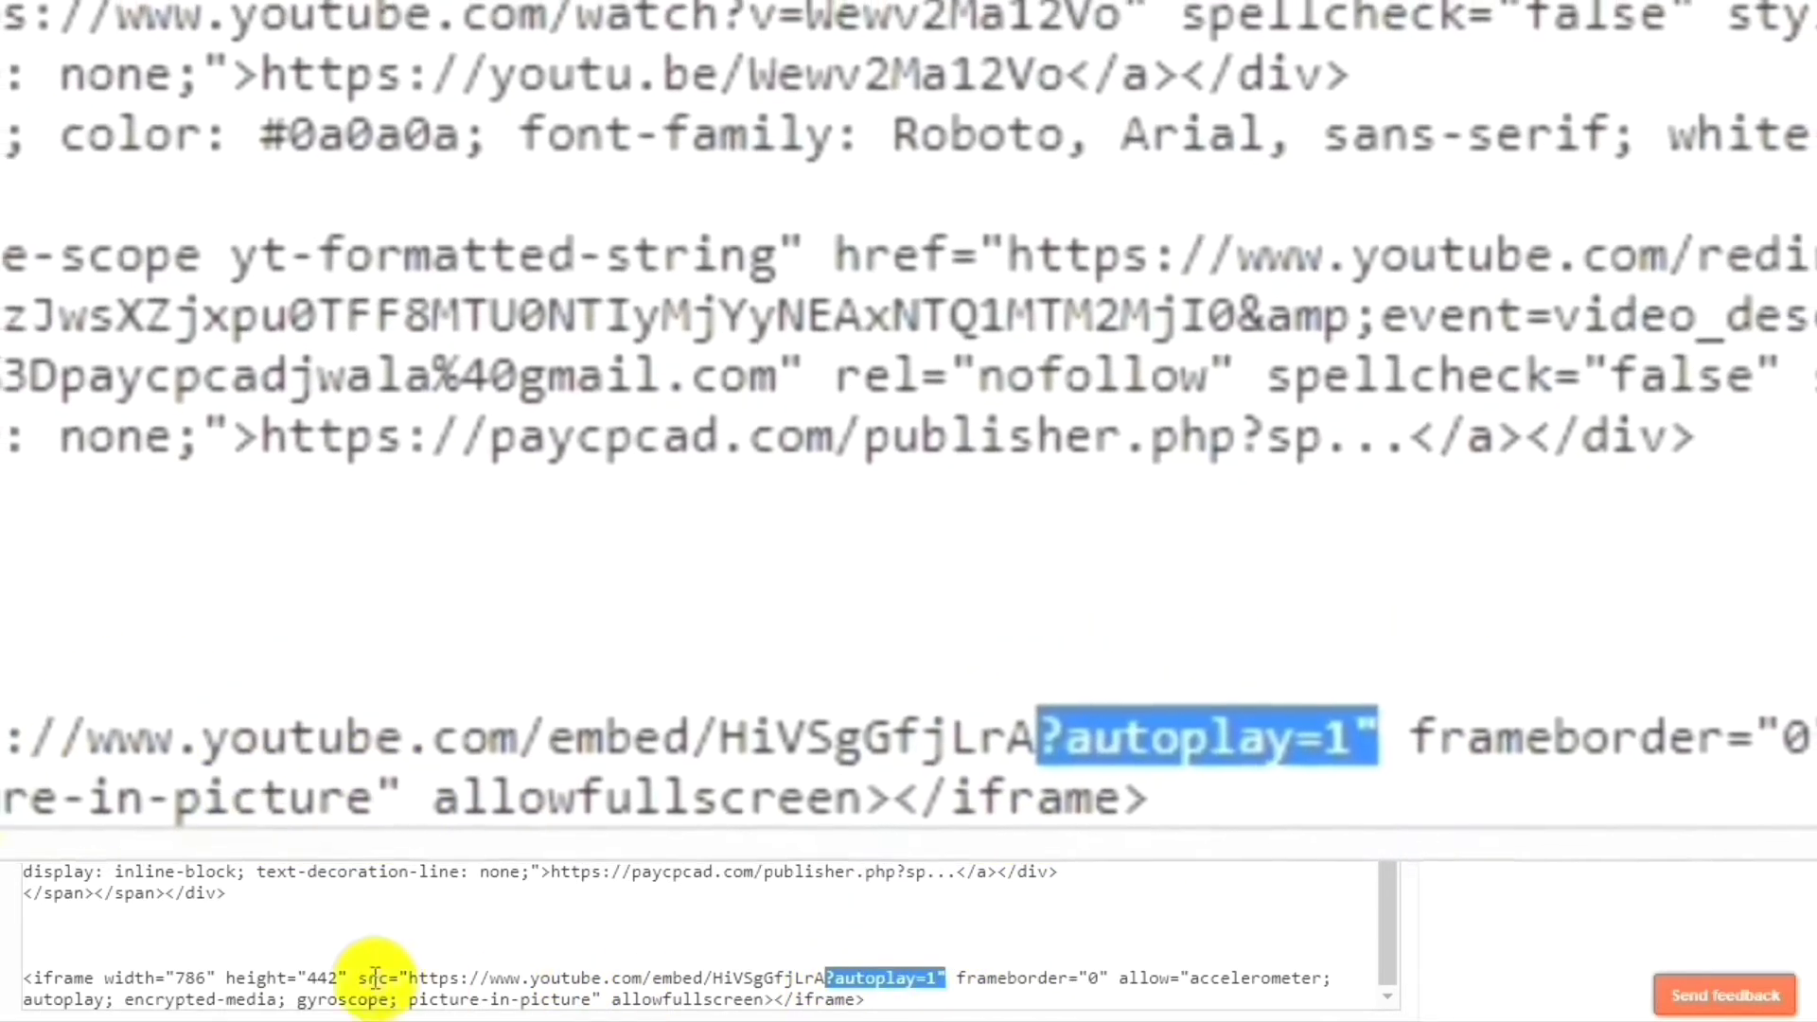
left_click_drag(410, 975, 540, 977)
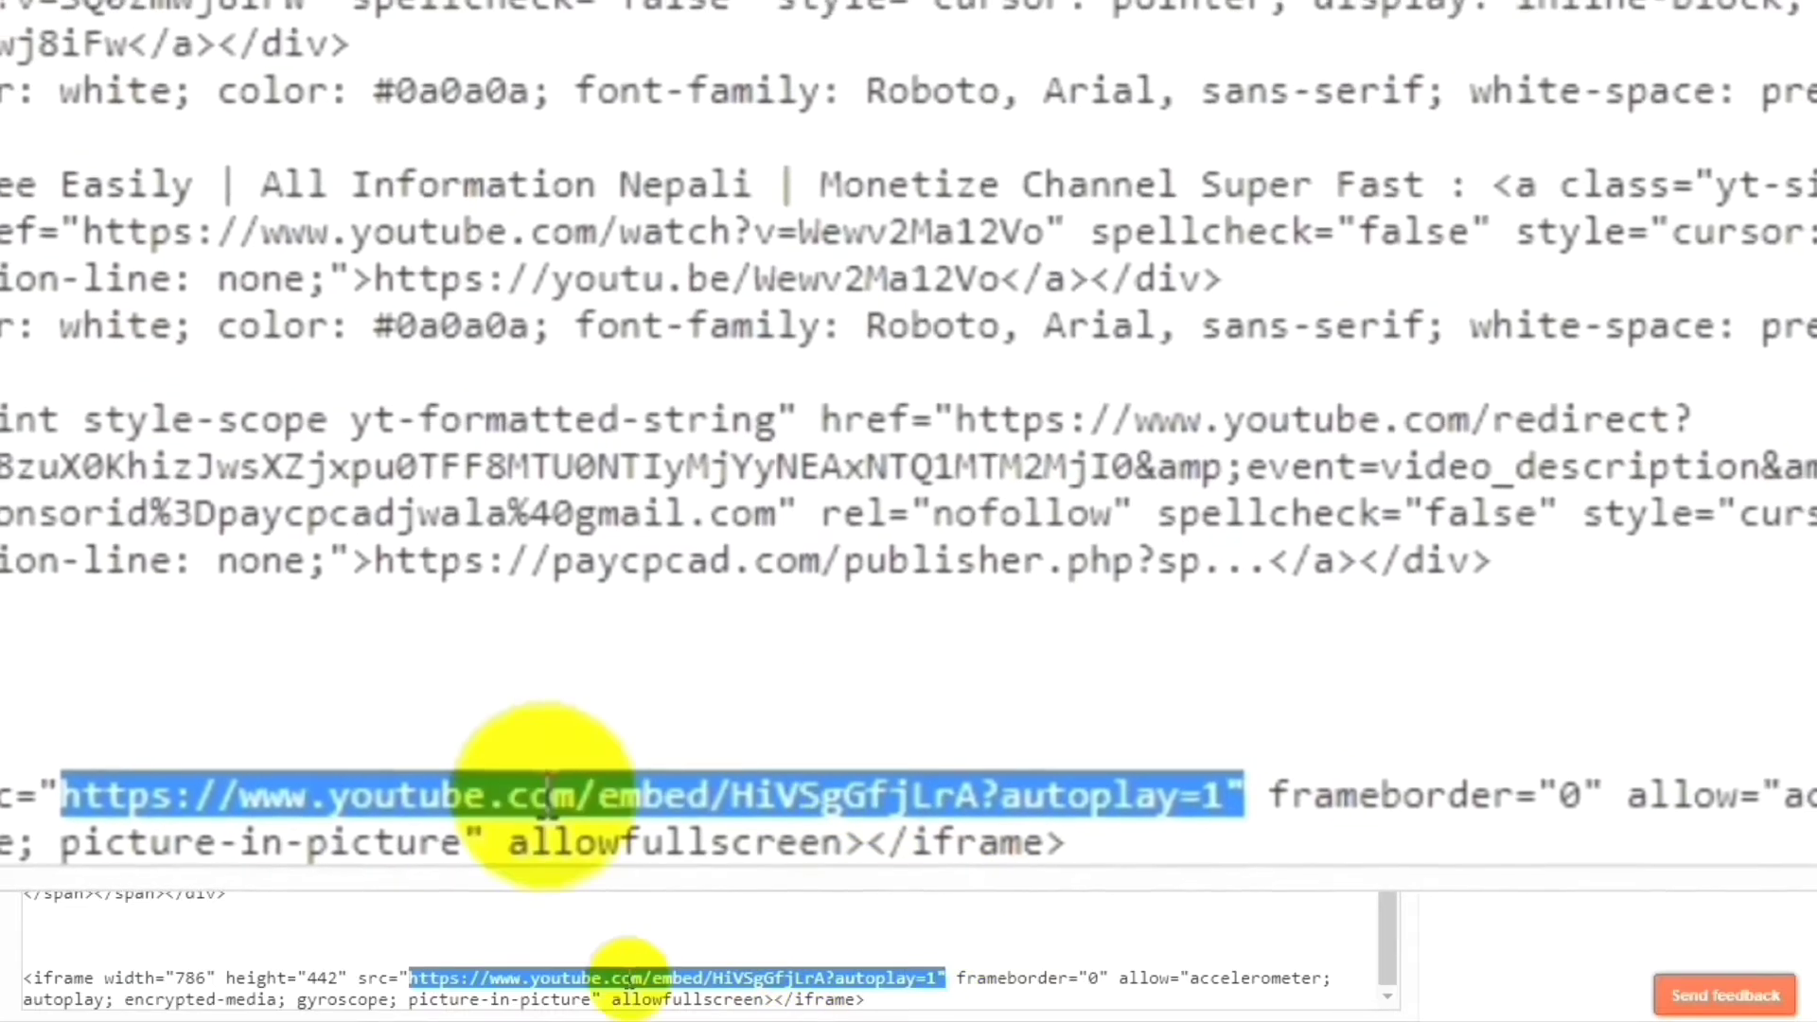
left_click(201, 983)
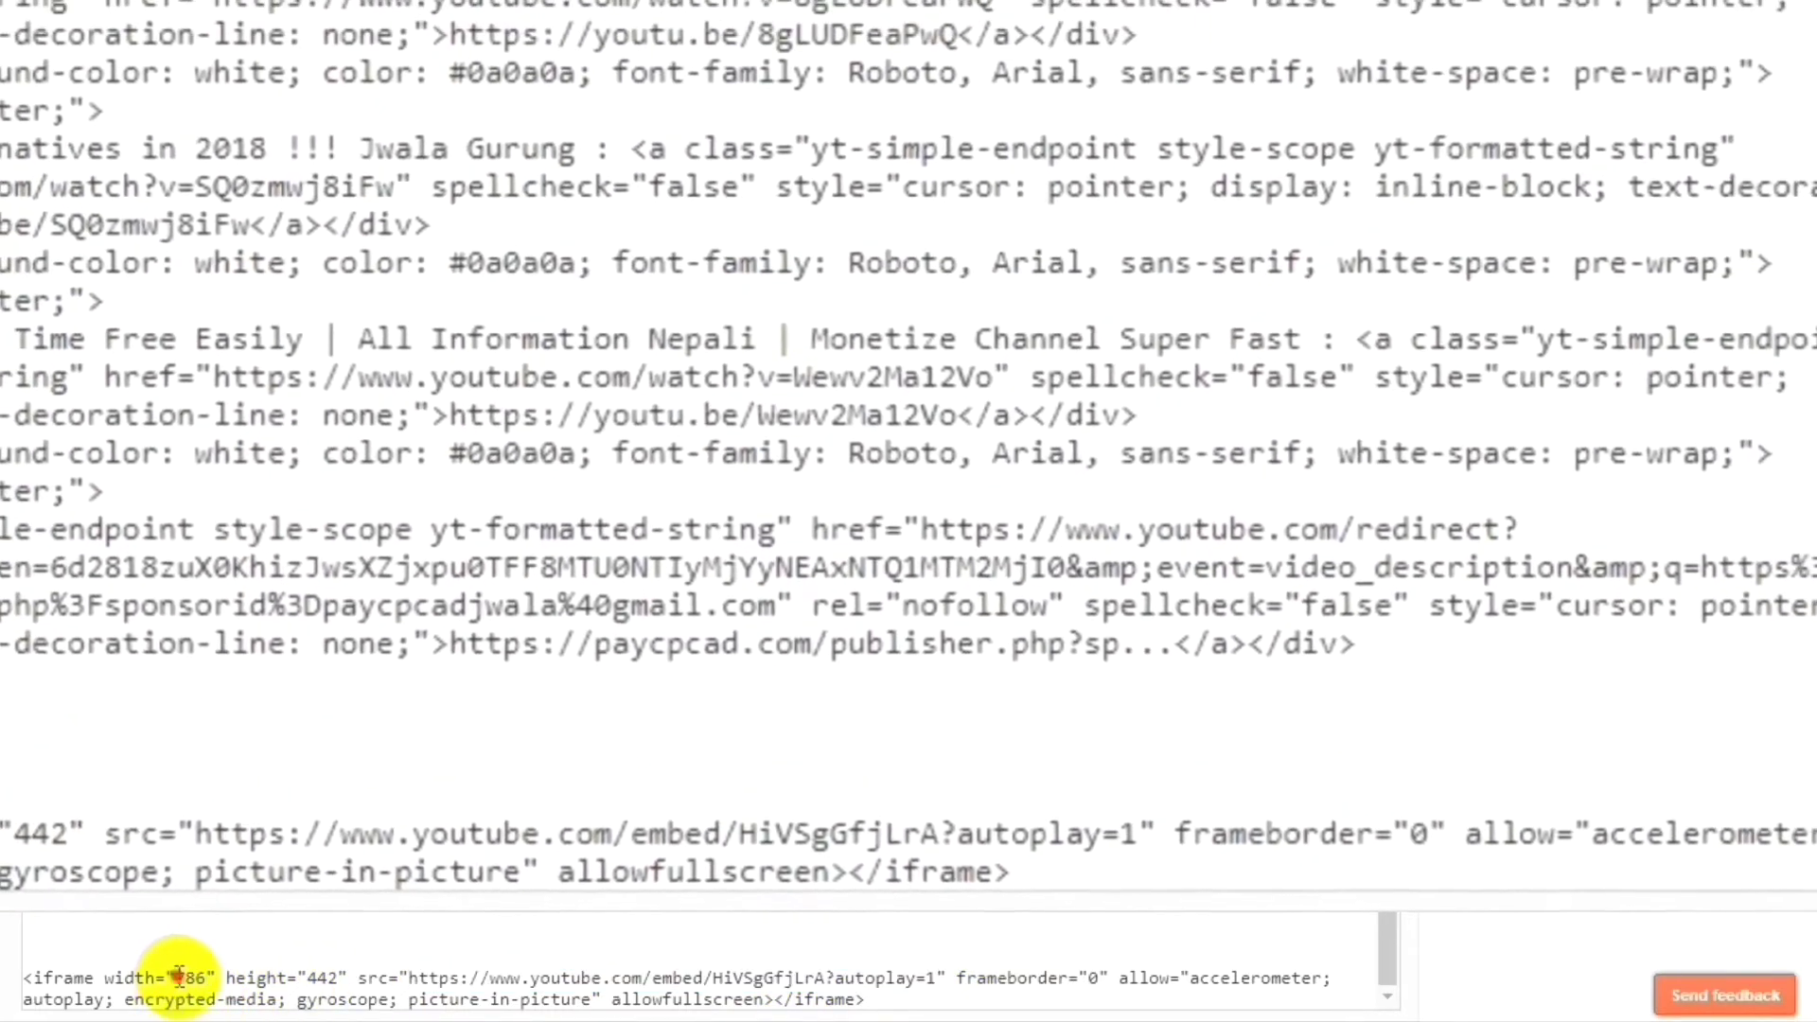
Change the embedded iframe width from 786 to 770 and publish the post.
double_click(184, 977)
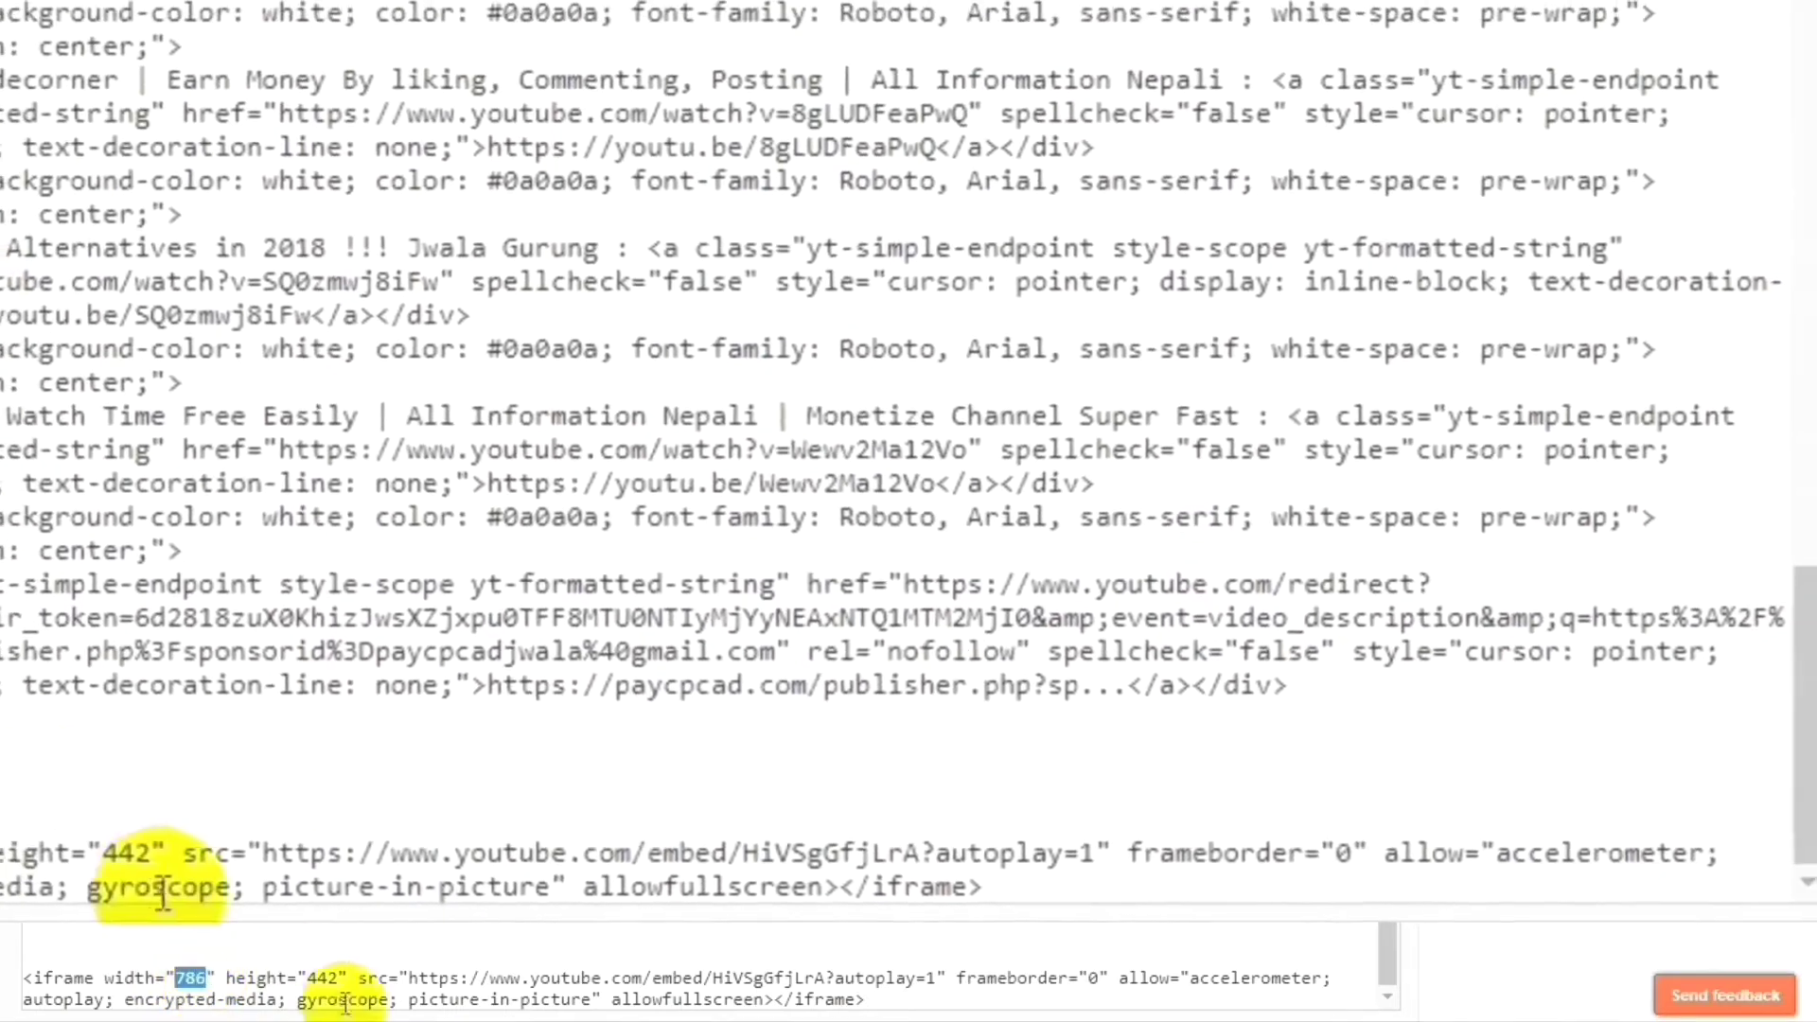
type("77")
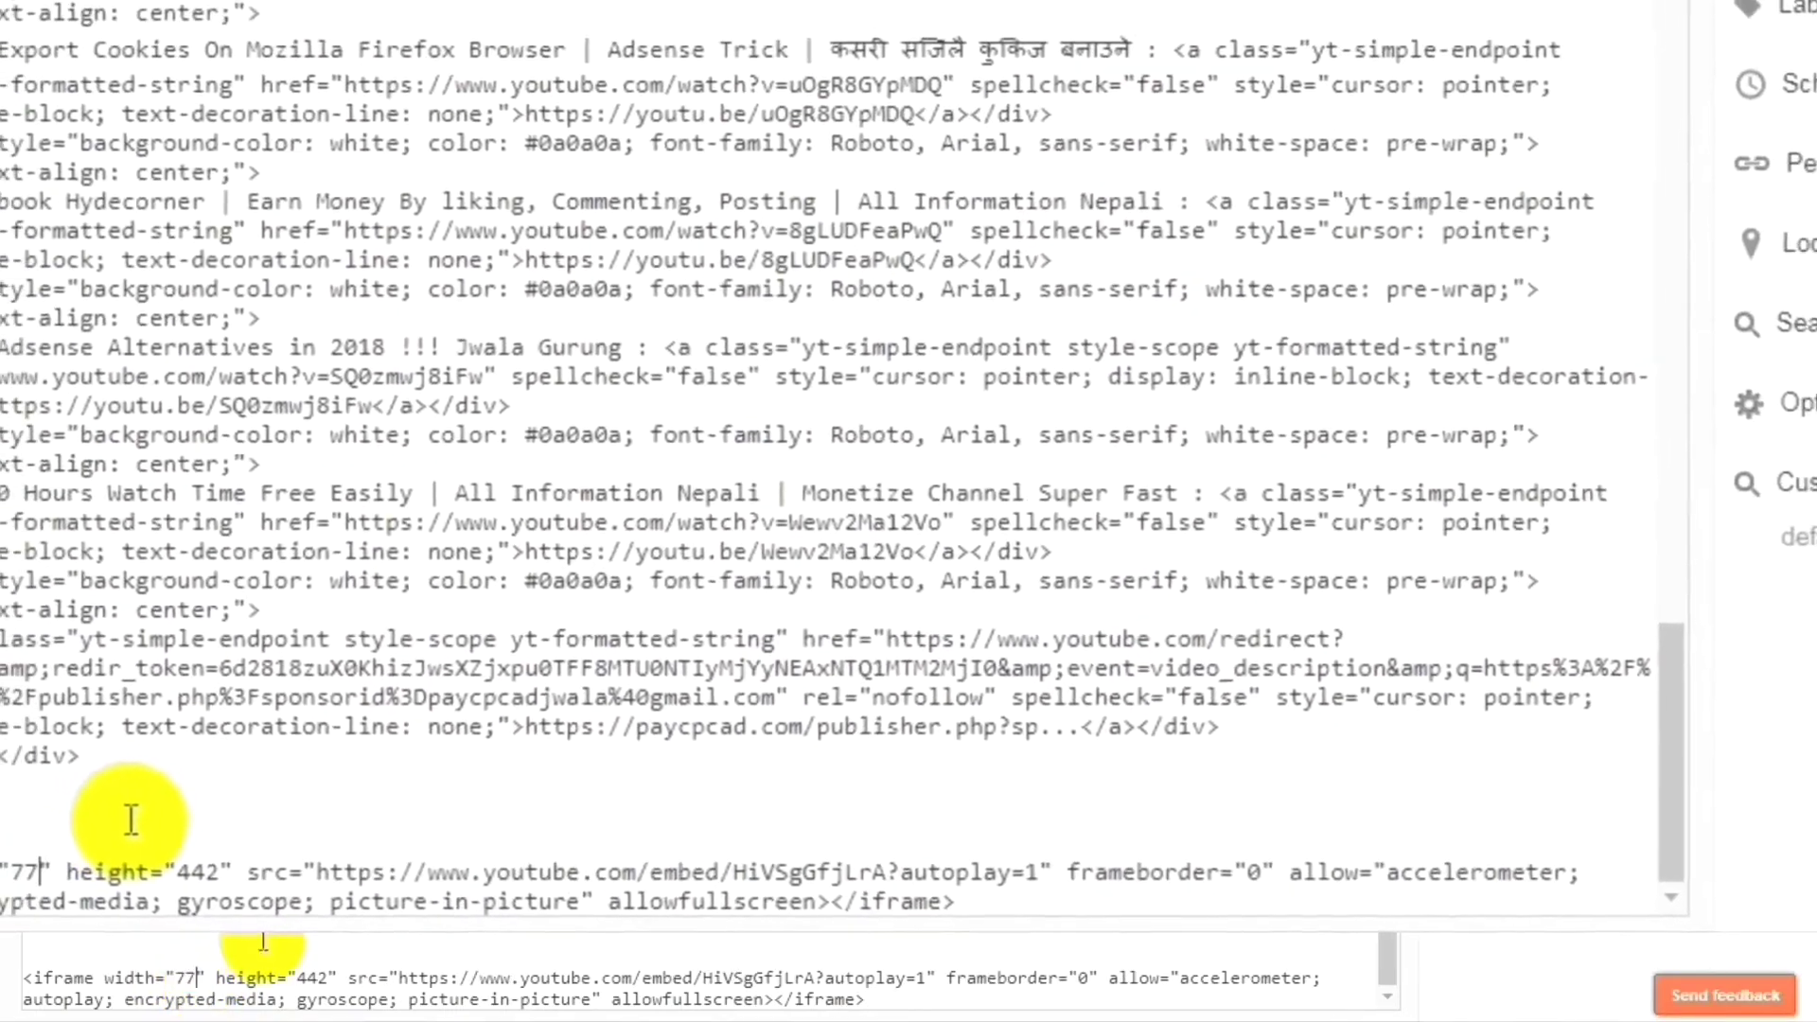
type("0")
key("Right")
key("Right")
key("Right")
key("Right")
key("Right")
key("Right")
key("Right")
key("Right")
key("Right")
key("Right")
key("Right")
key("Right")
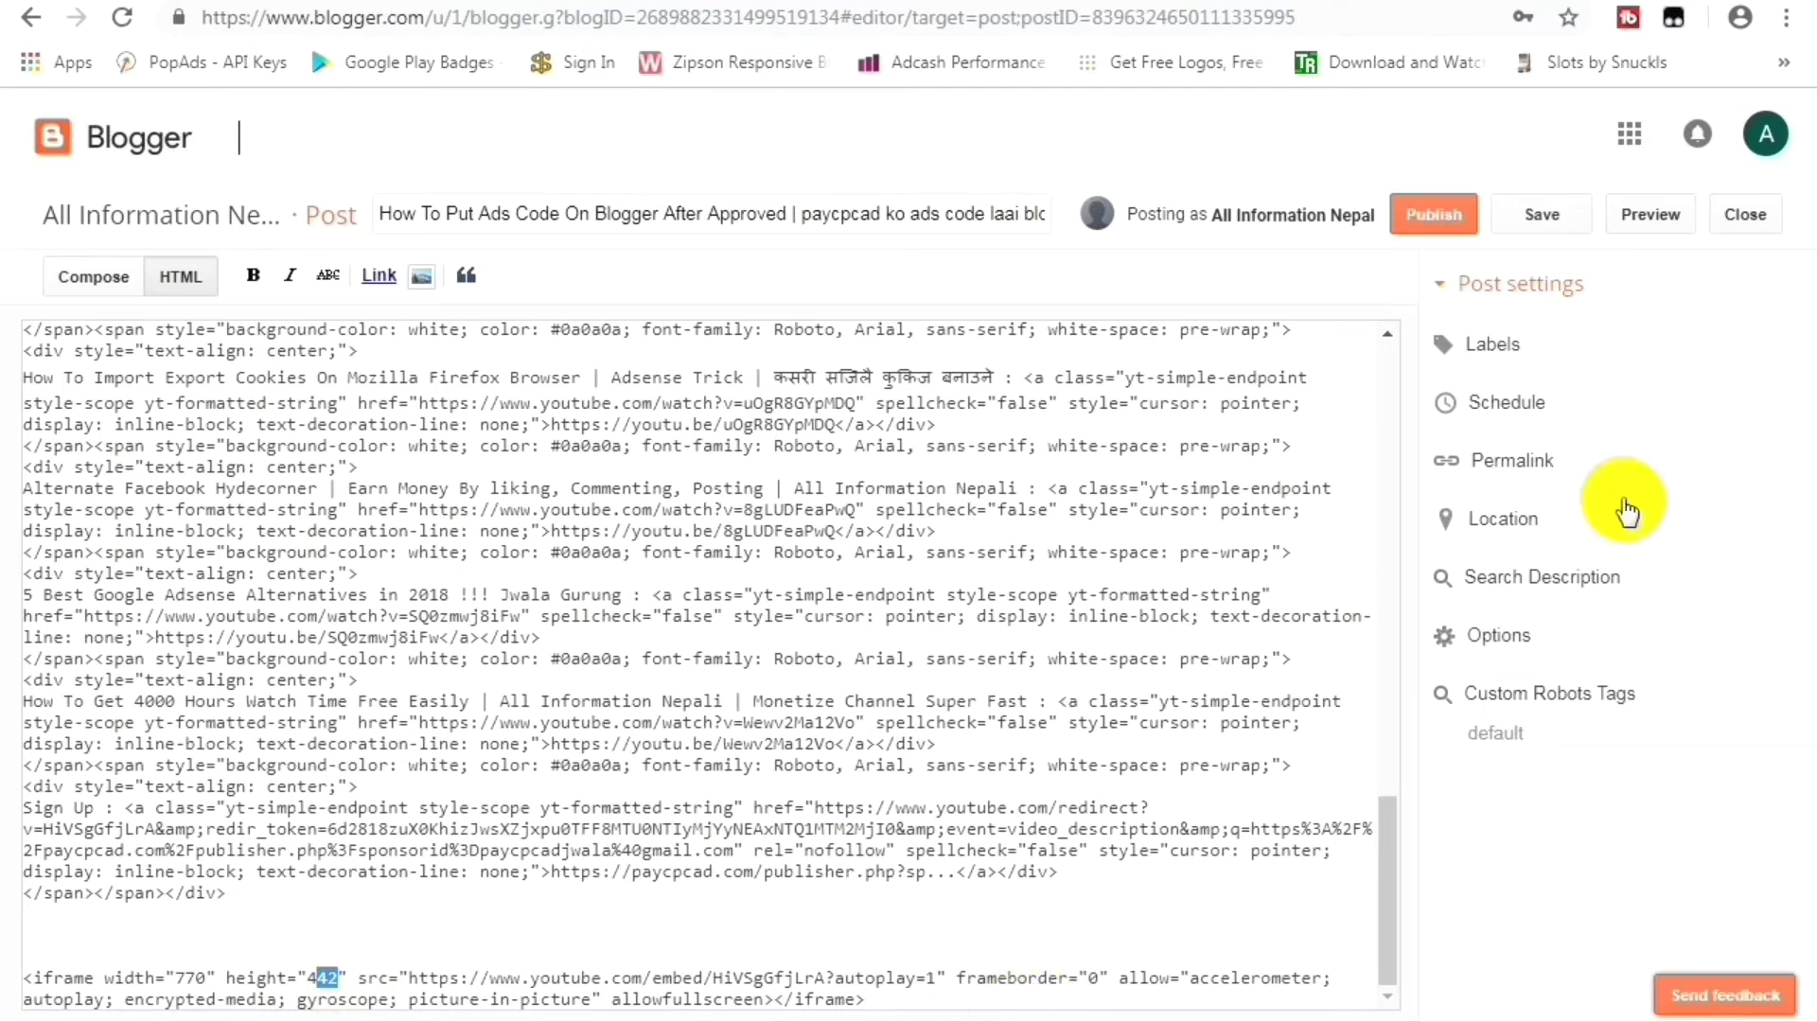
left_click(1439, 225)
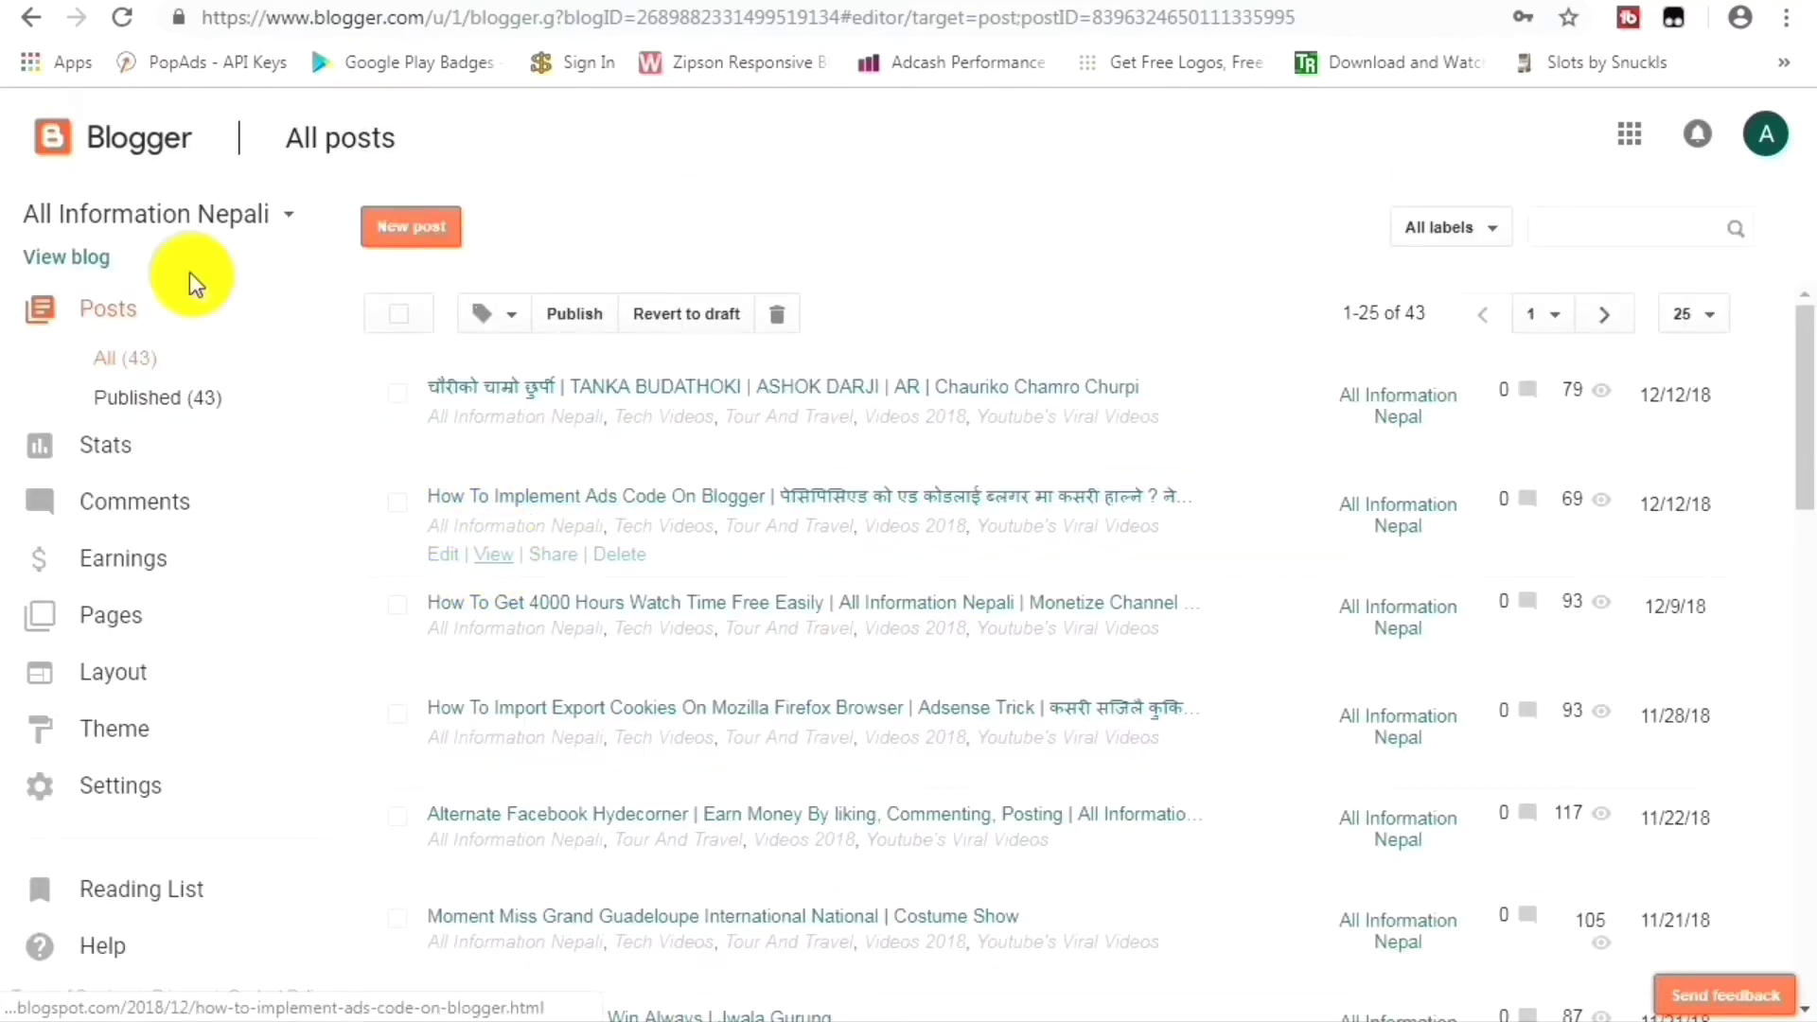
left_click(72, 257)
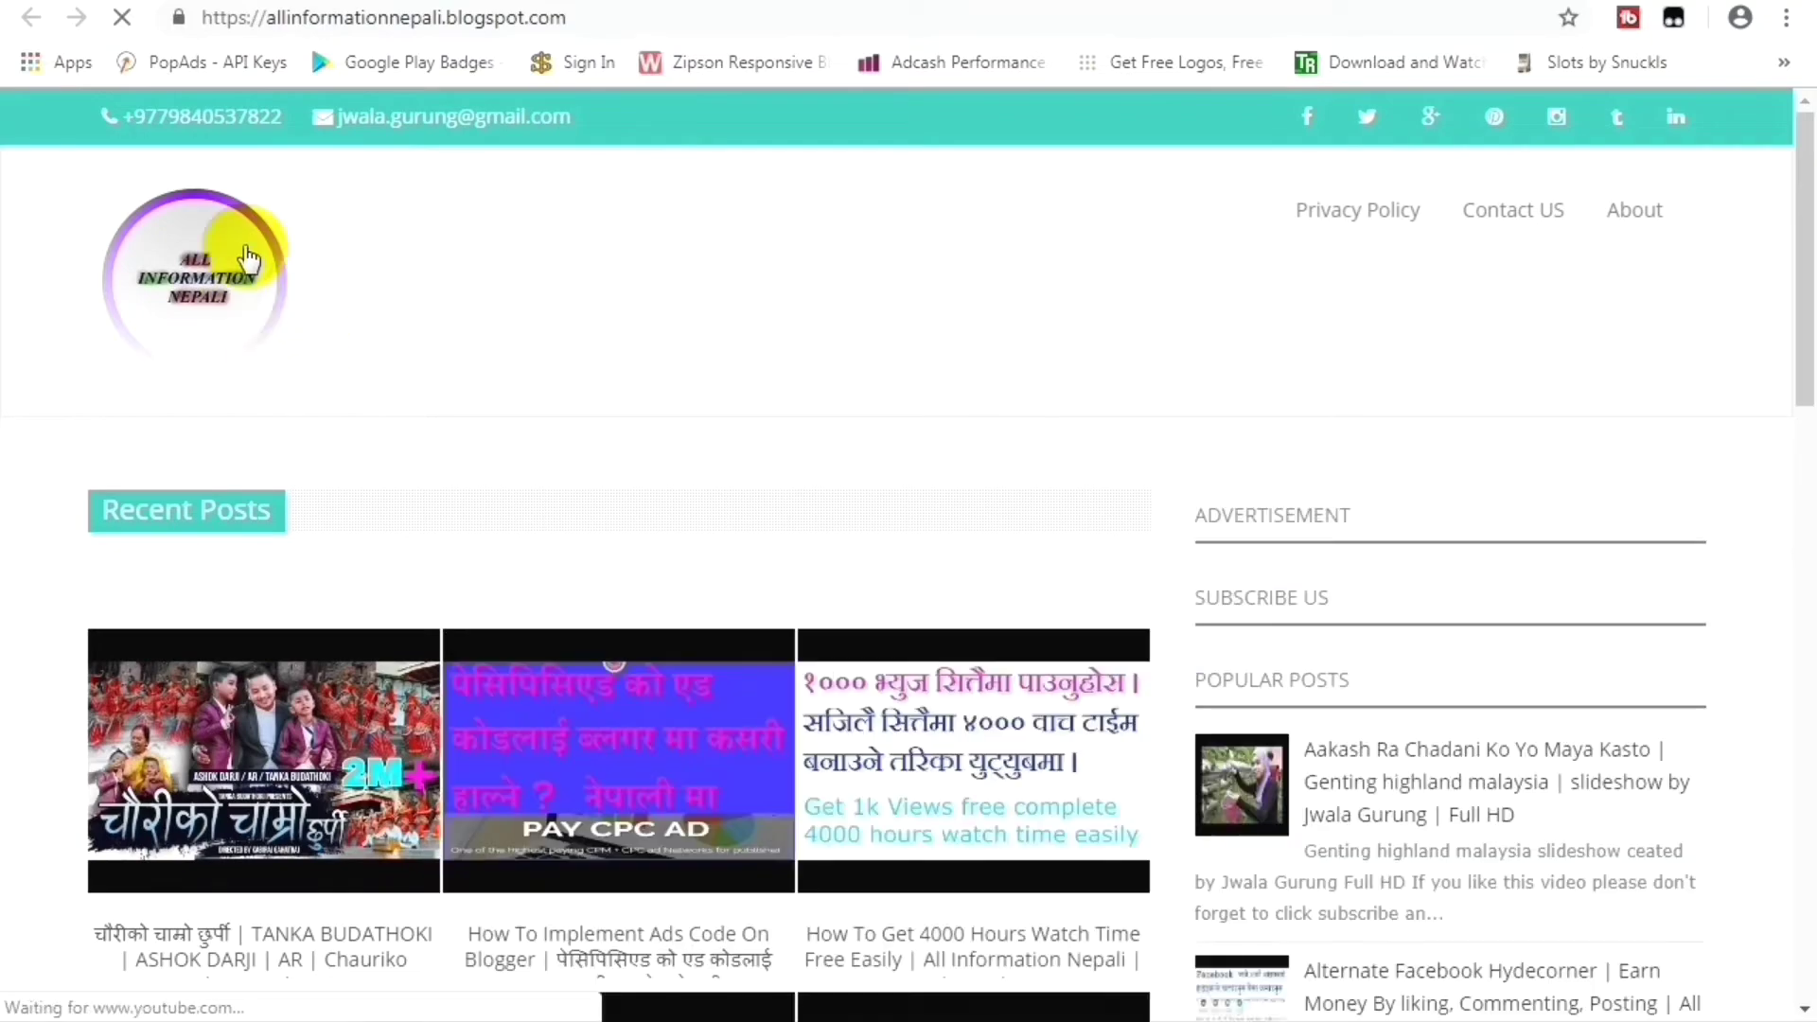
scroll(559, 769, "down", 9)
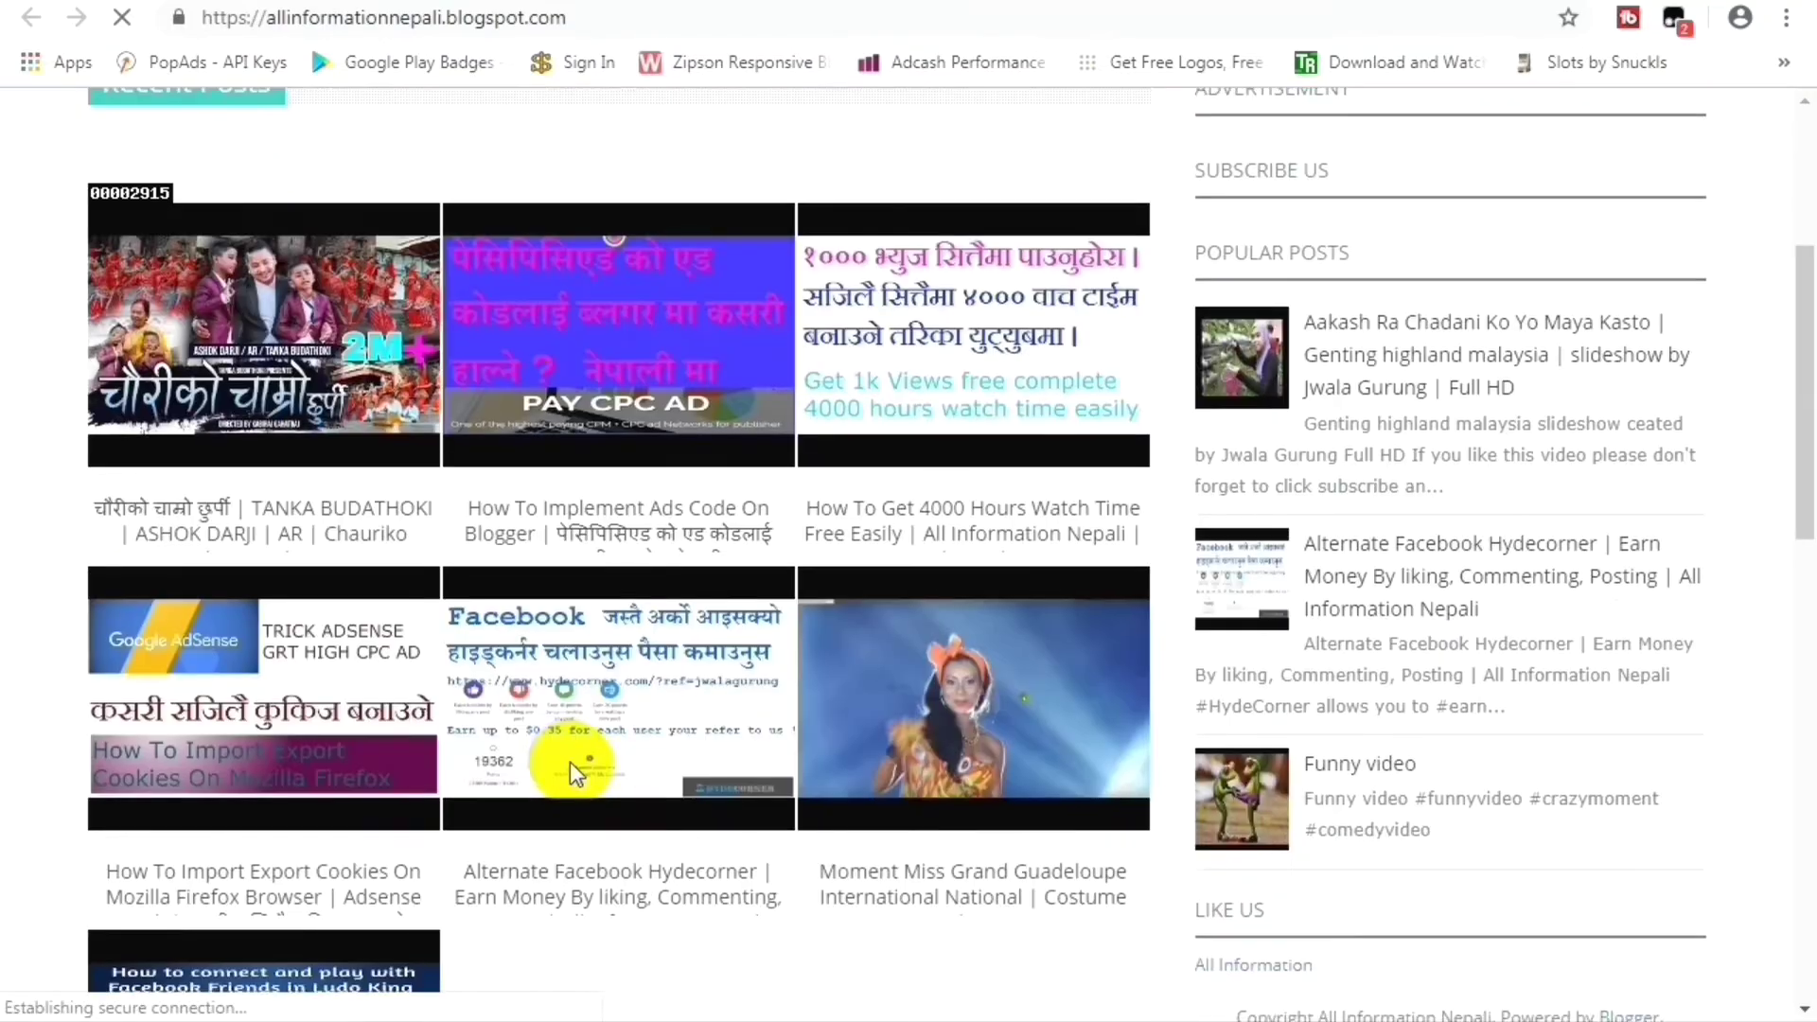
scroll(572, 763, "down", 8)
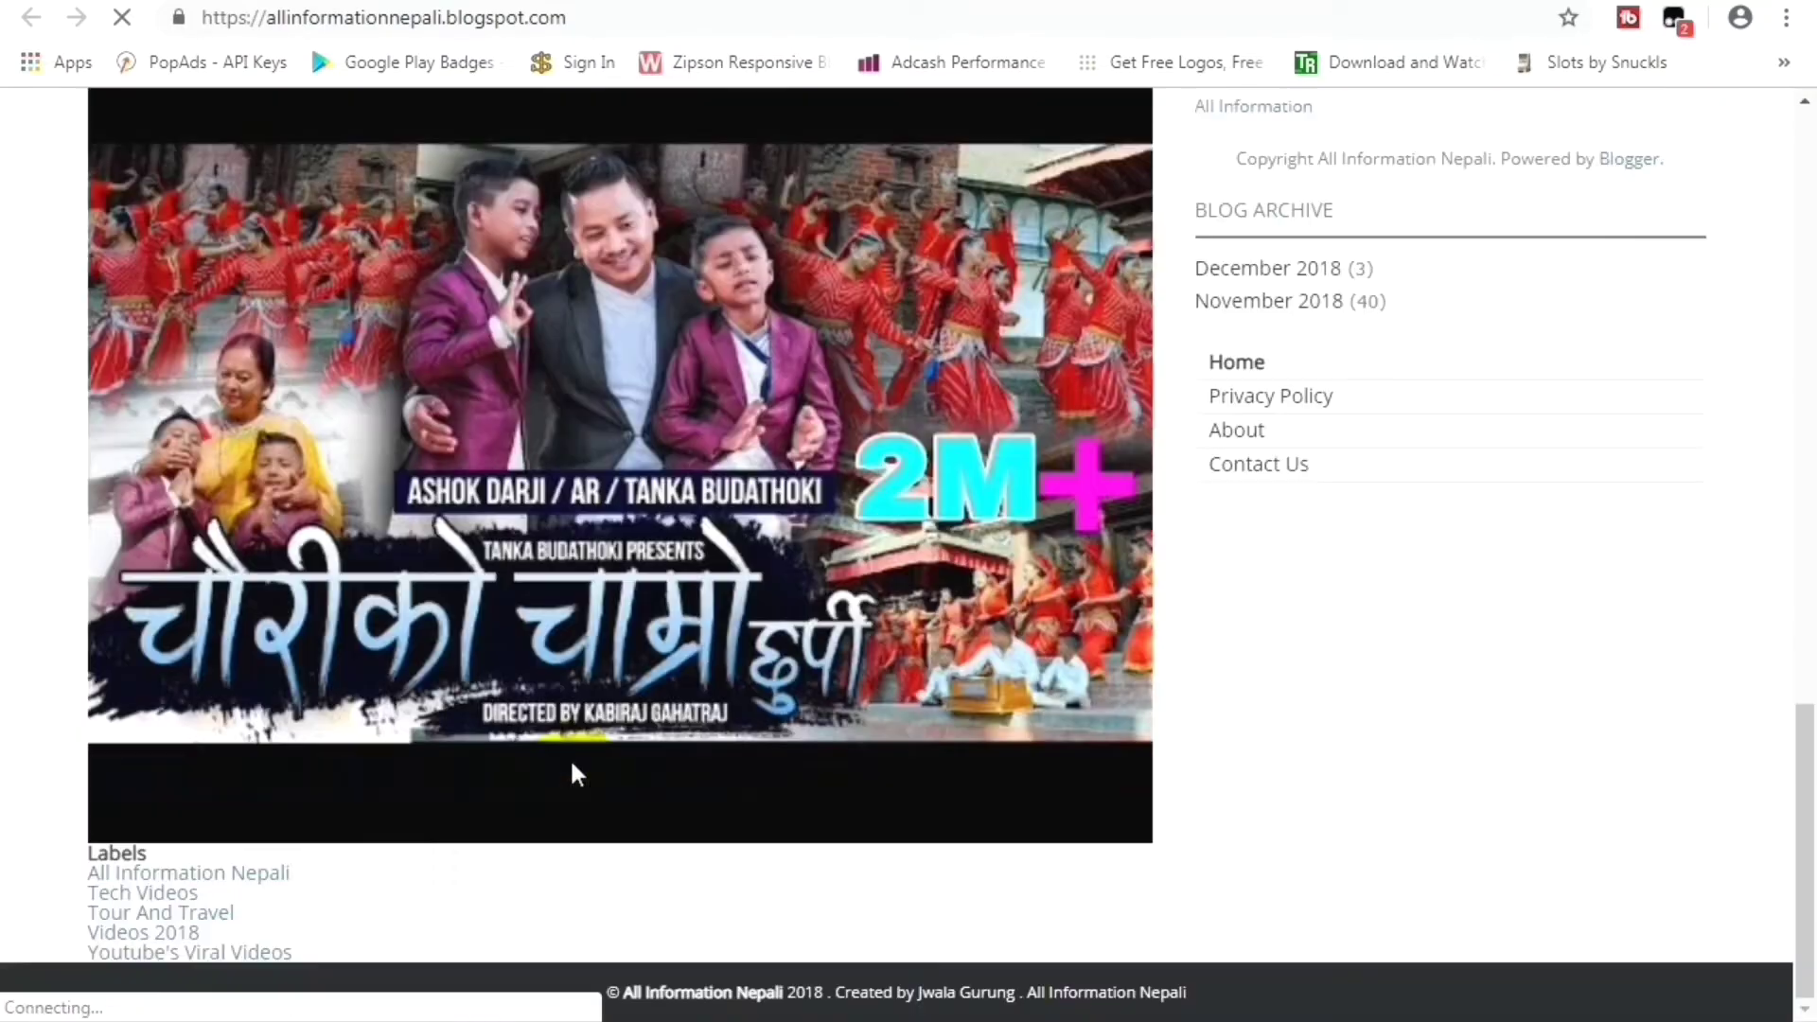
scroll(572, 763, "up", 17)
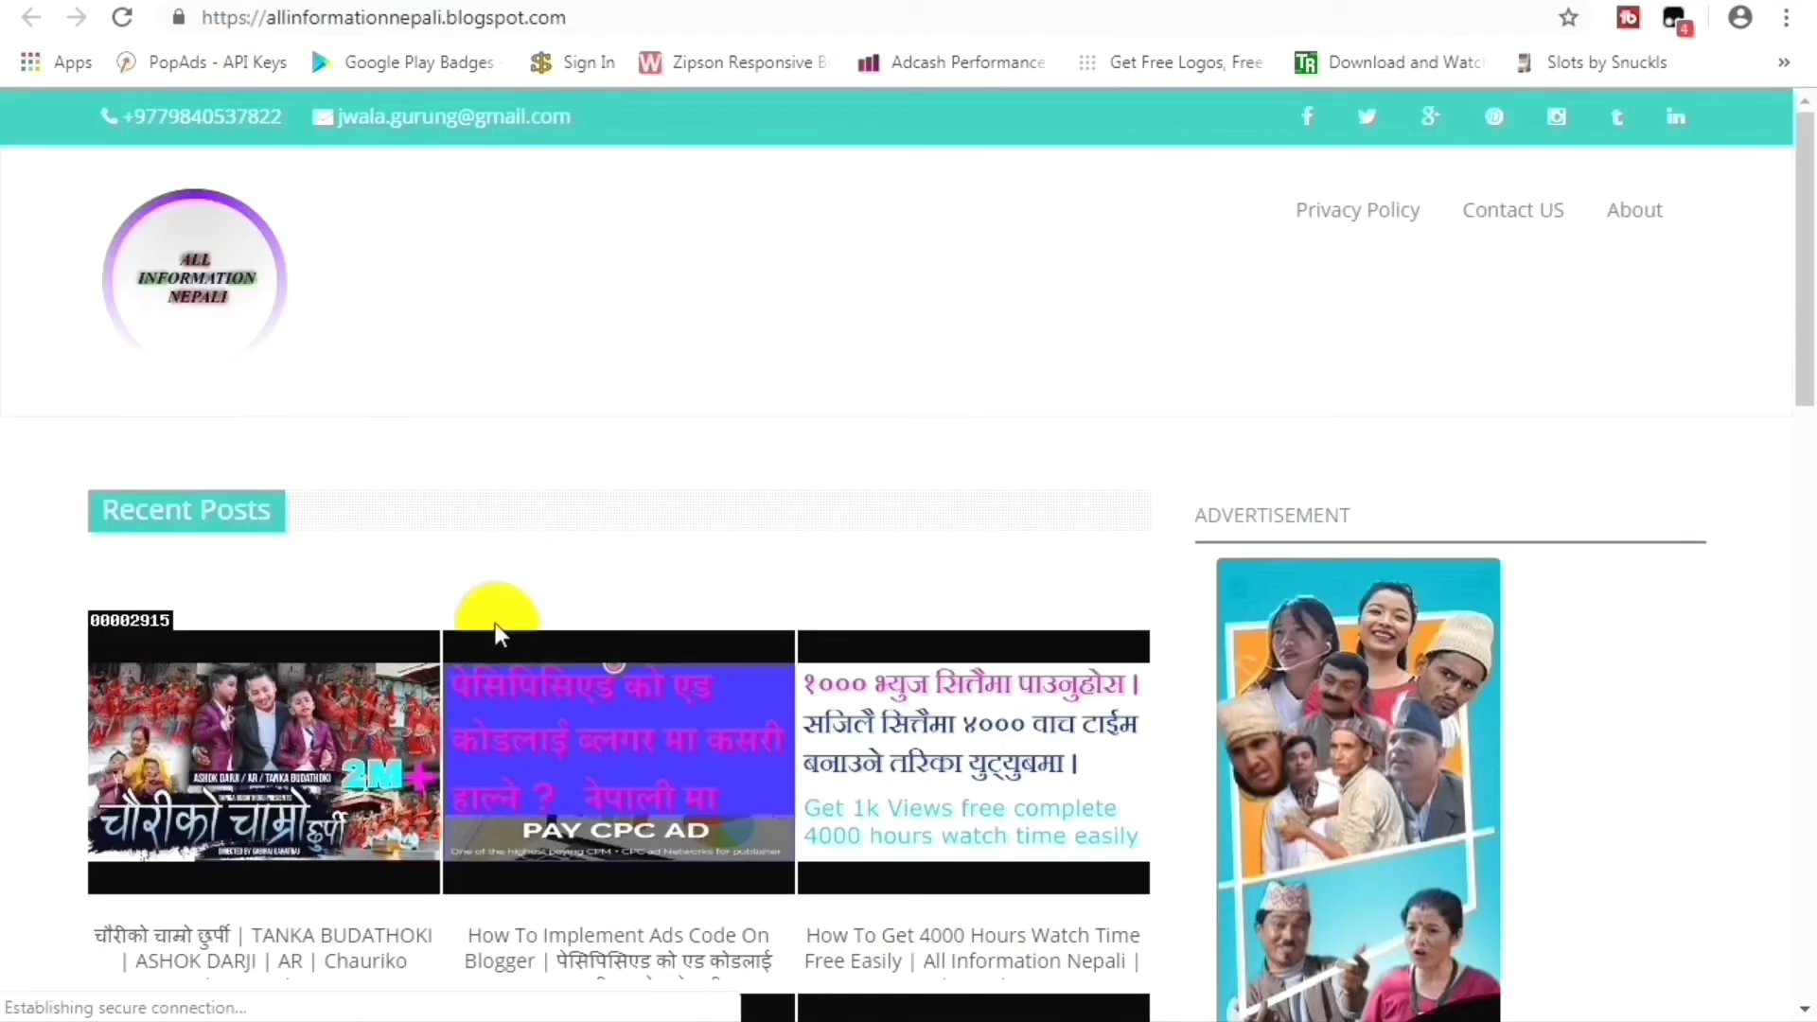
scroll(1088, 666, "down", 1)
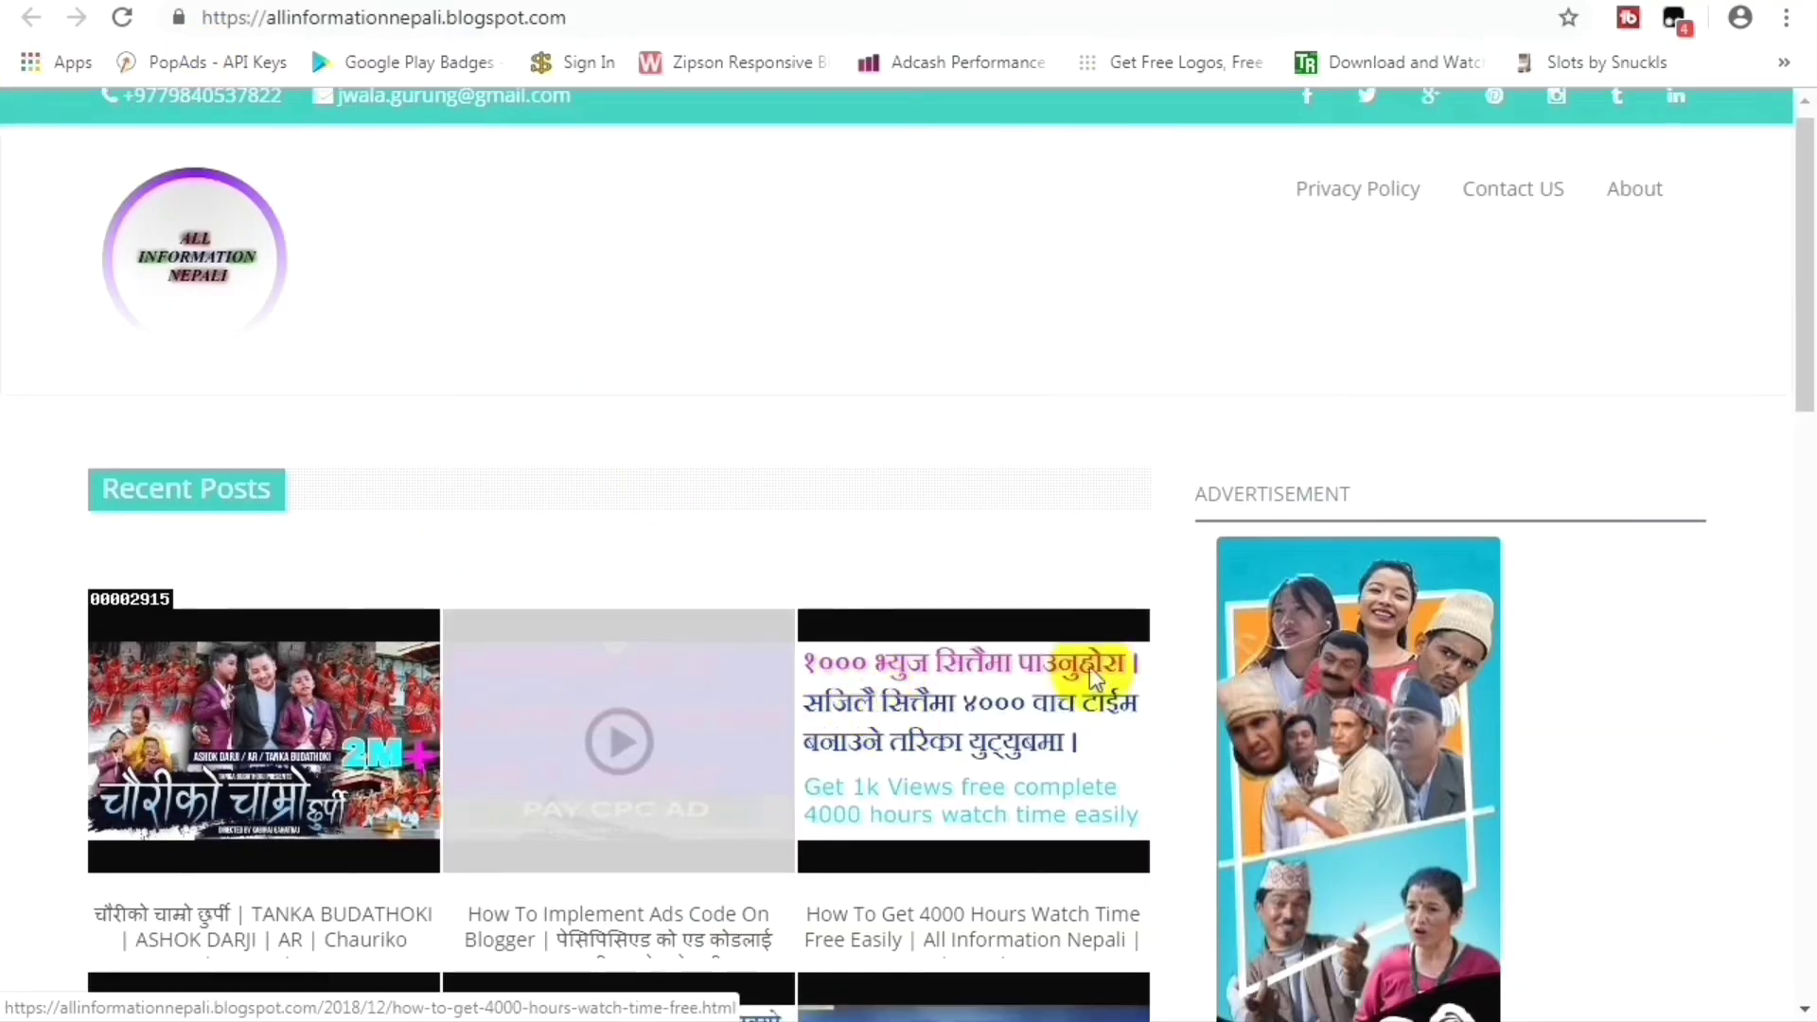
scroll(1088, 666, "down", 18)
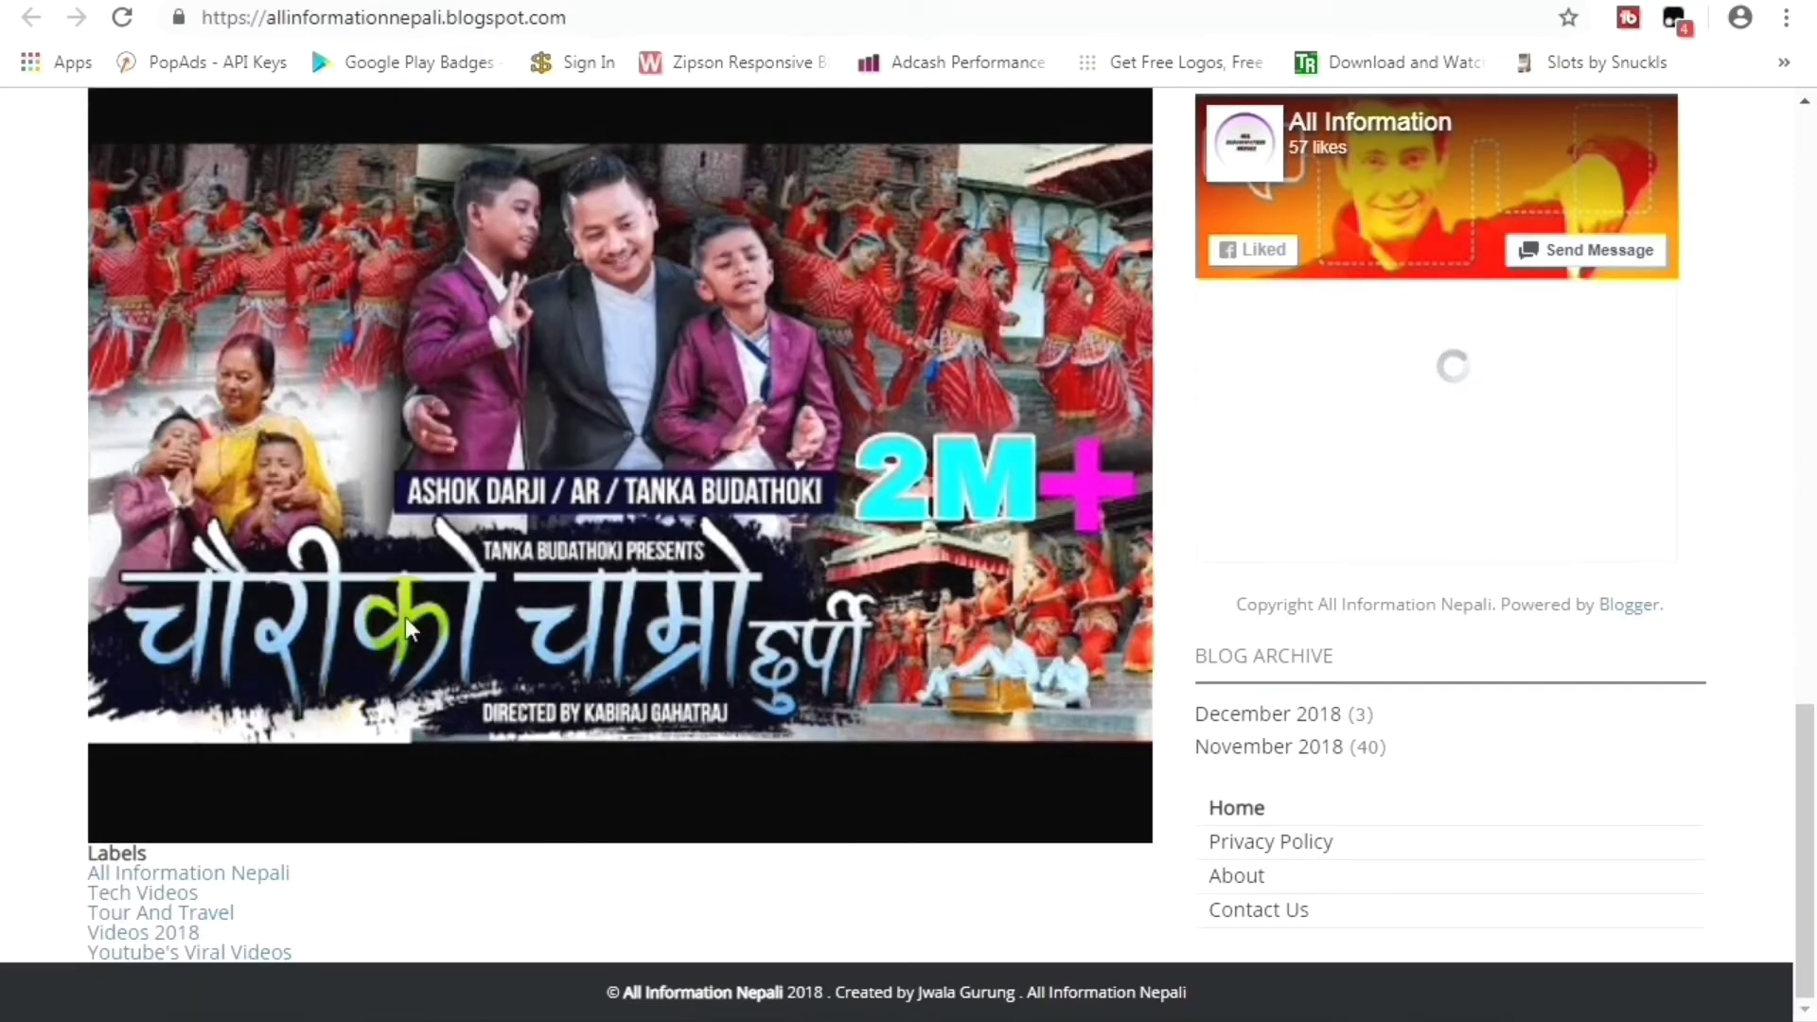
scroll(407, 630, "up", 18)
key("ctrl+Tab")
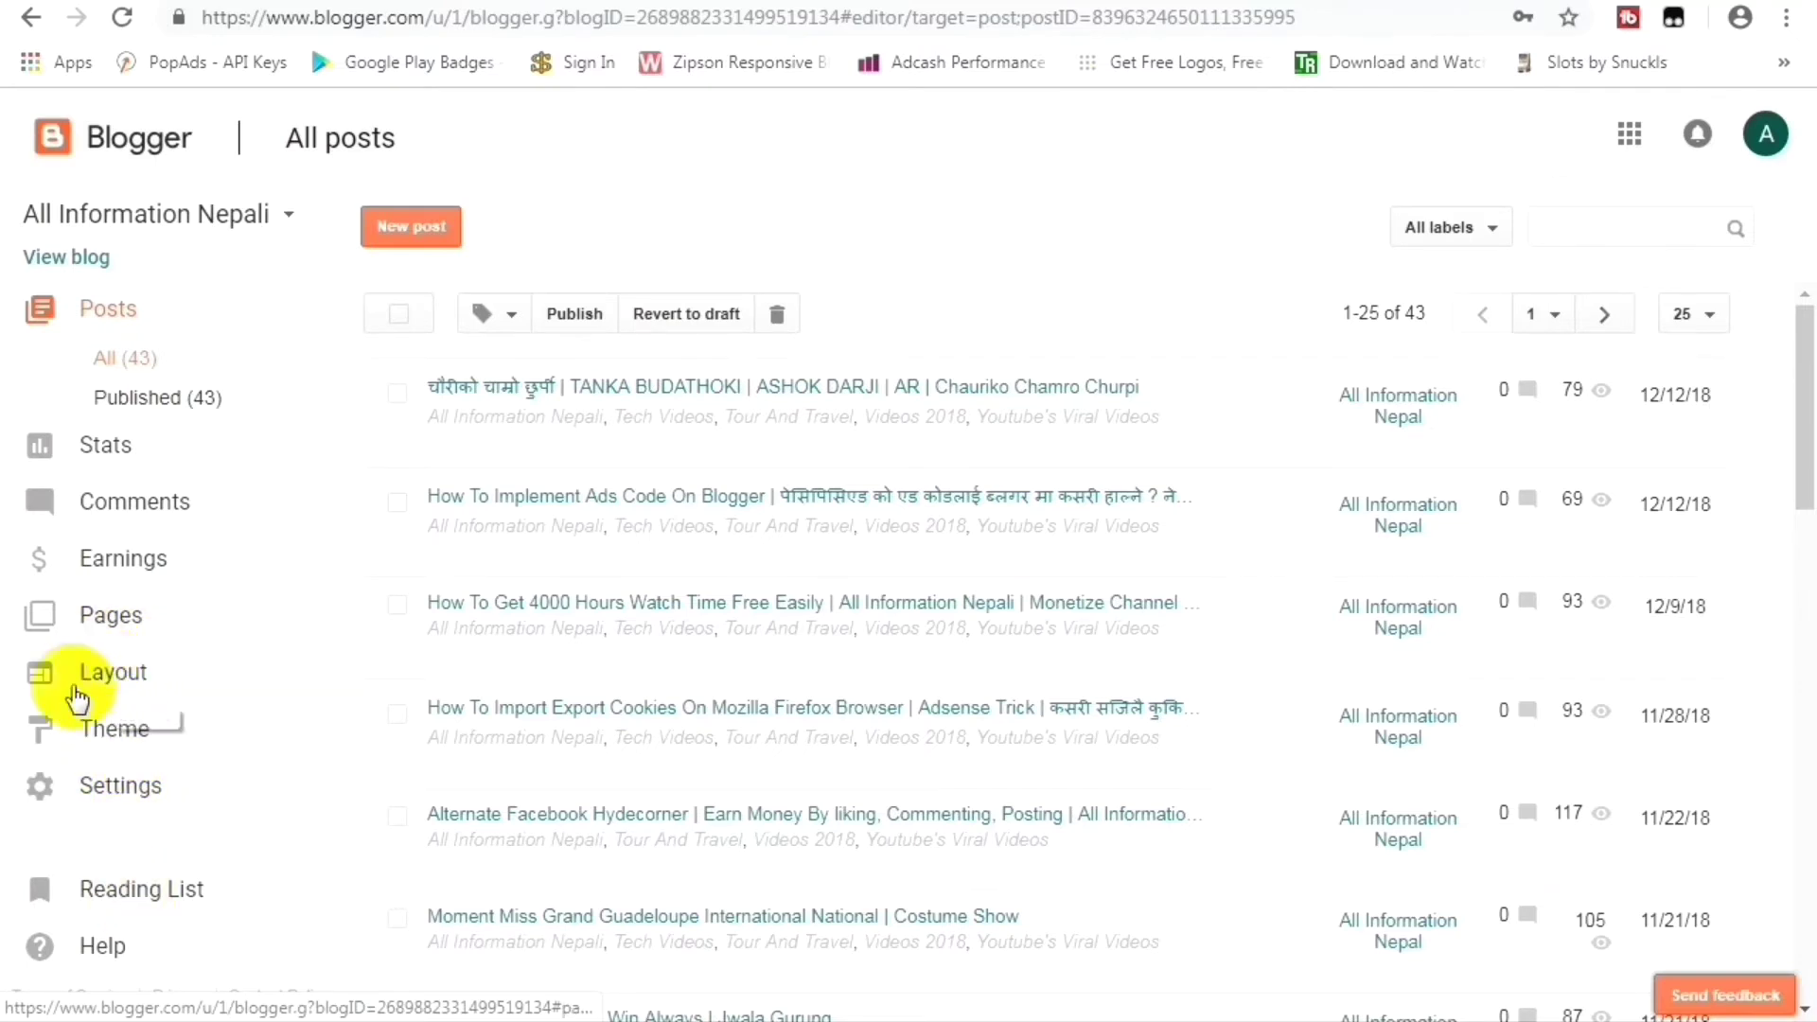
On the Layout page, start choosing a Favicon image, then cancel and close without changing it.
left_click(114, 674)
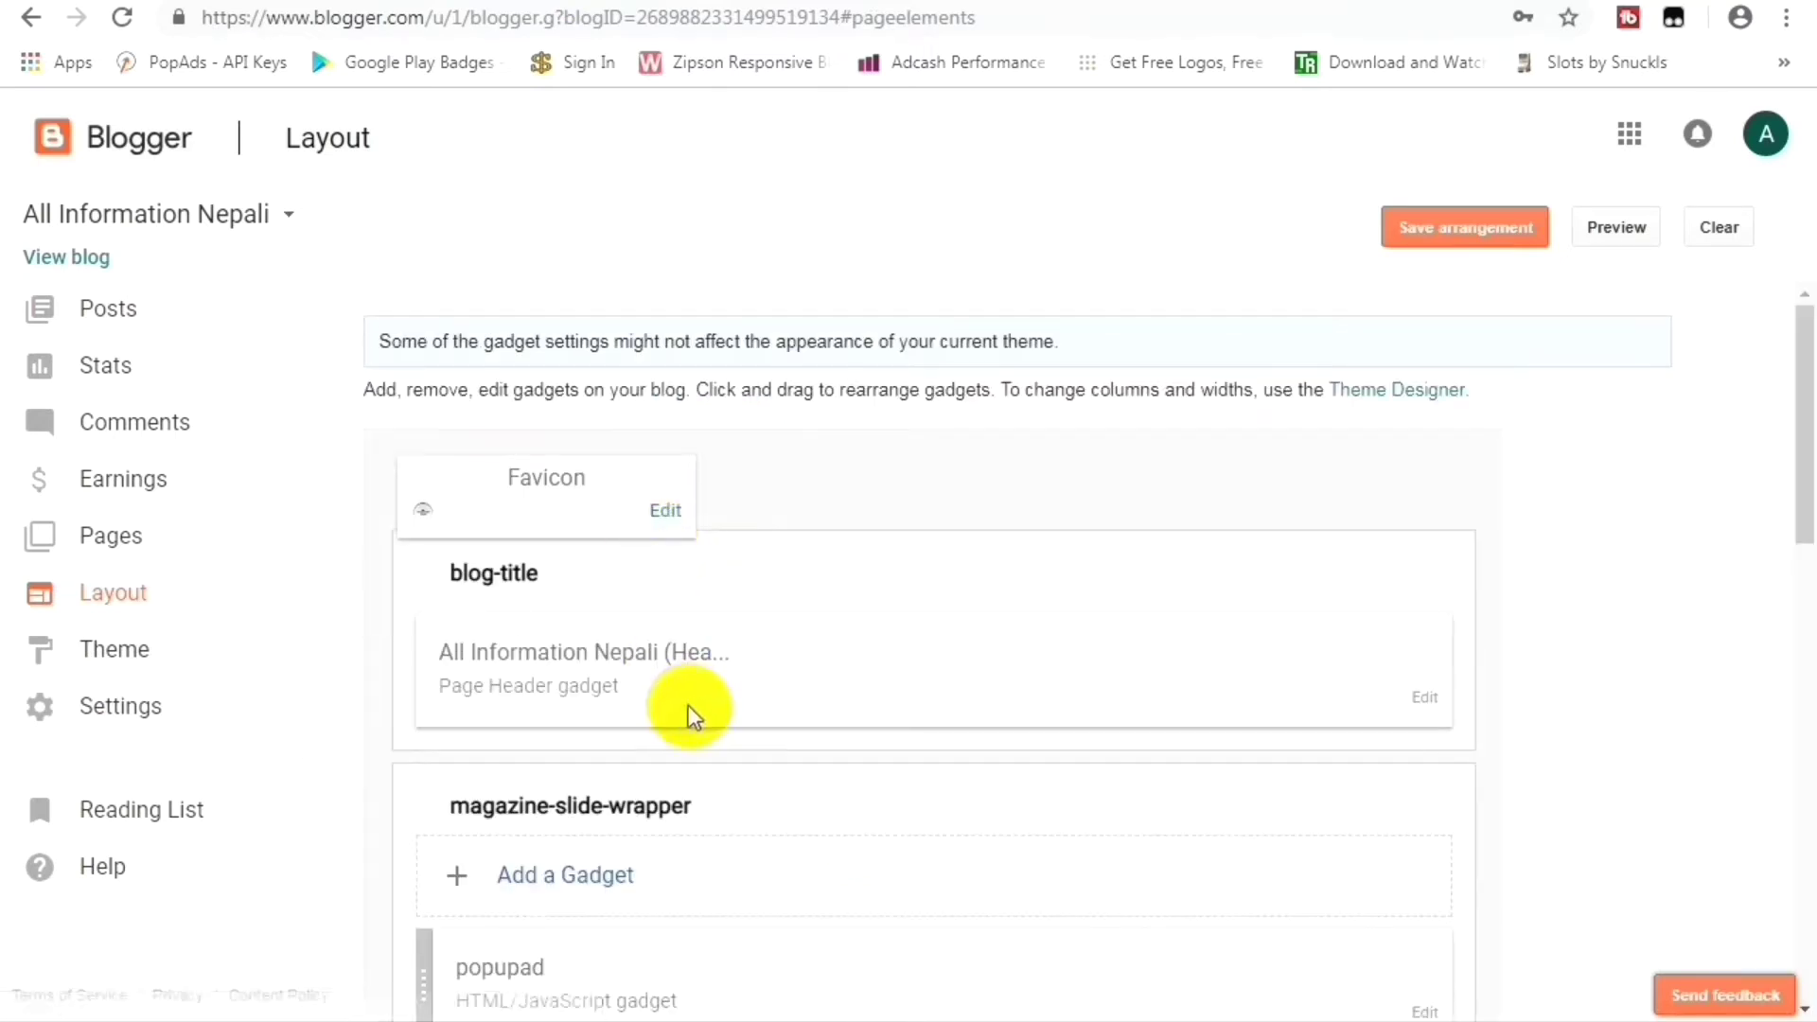
left_click(668, 511)
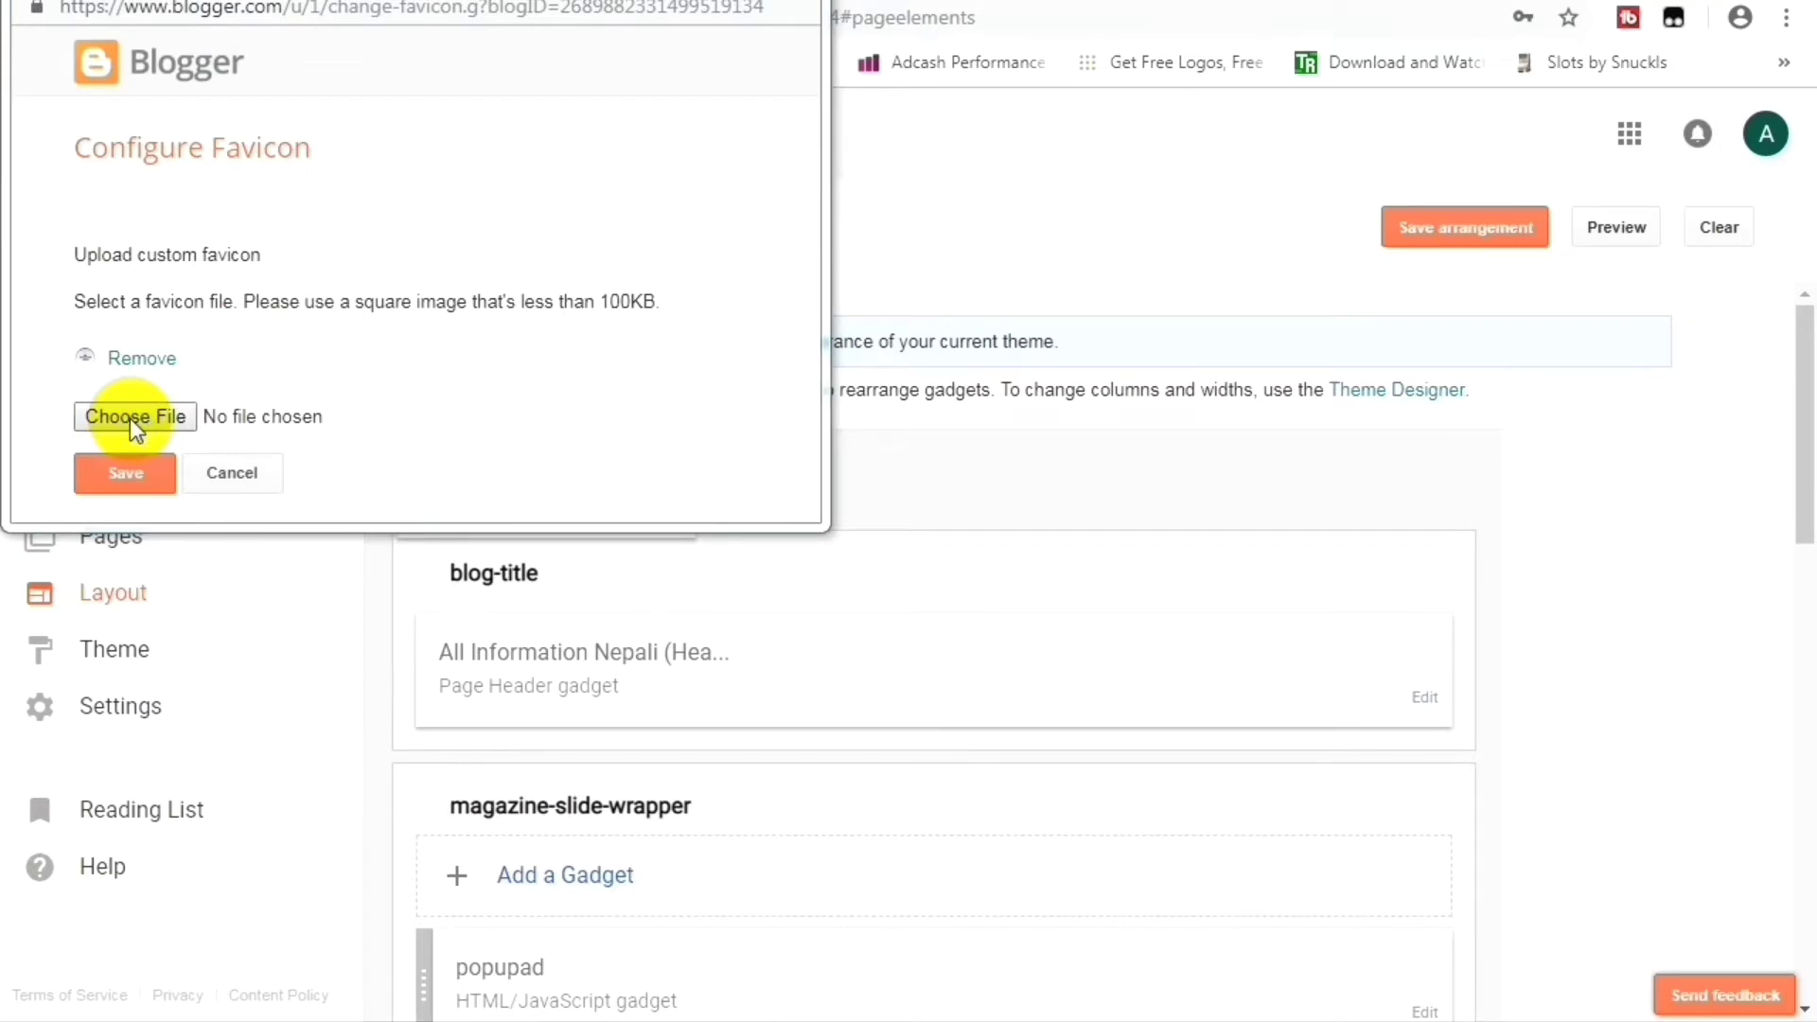
left_click(128, 419)
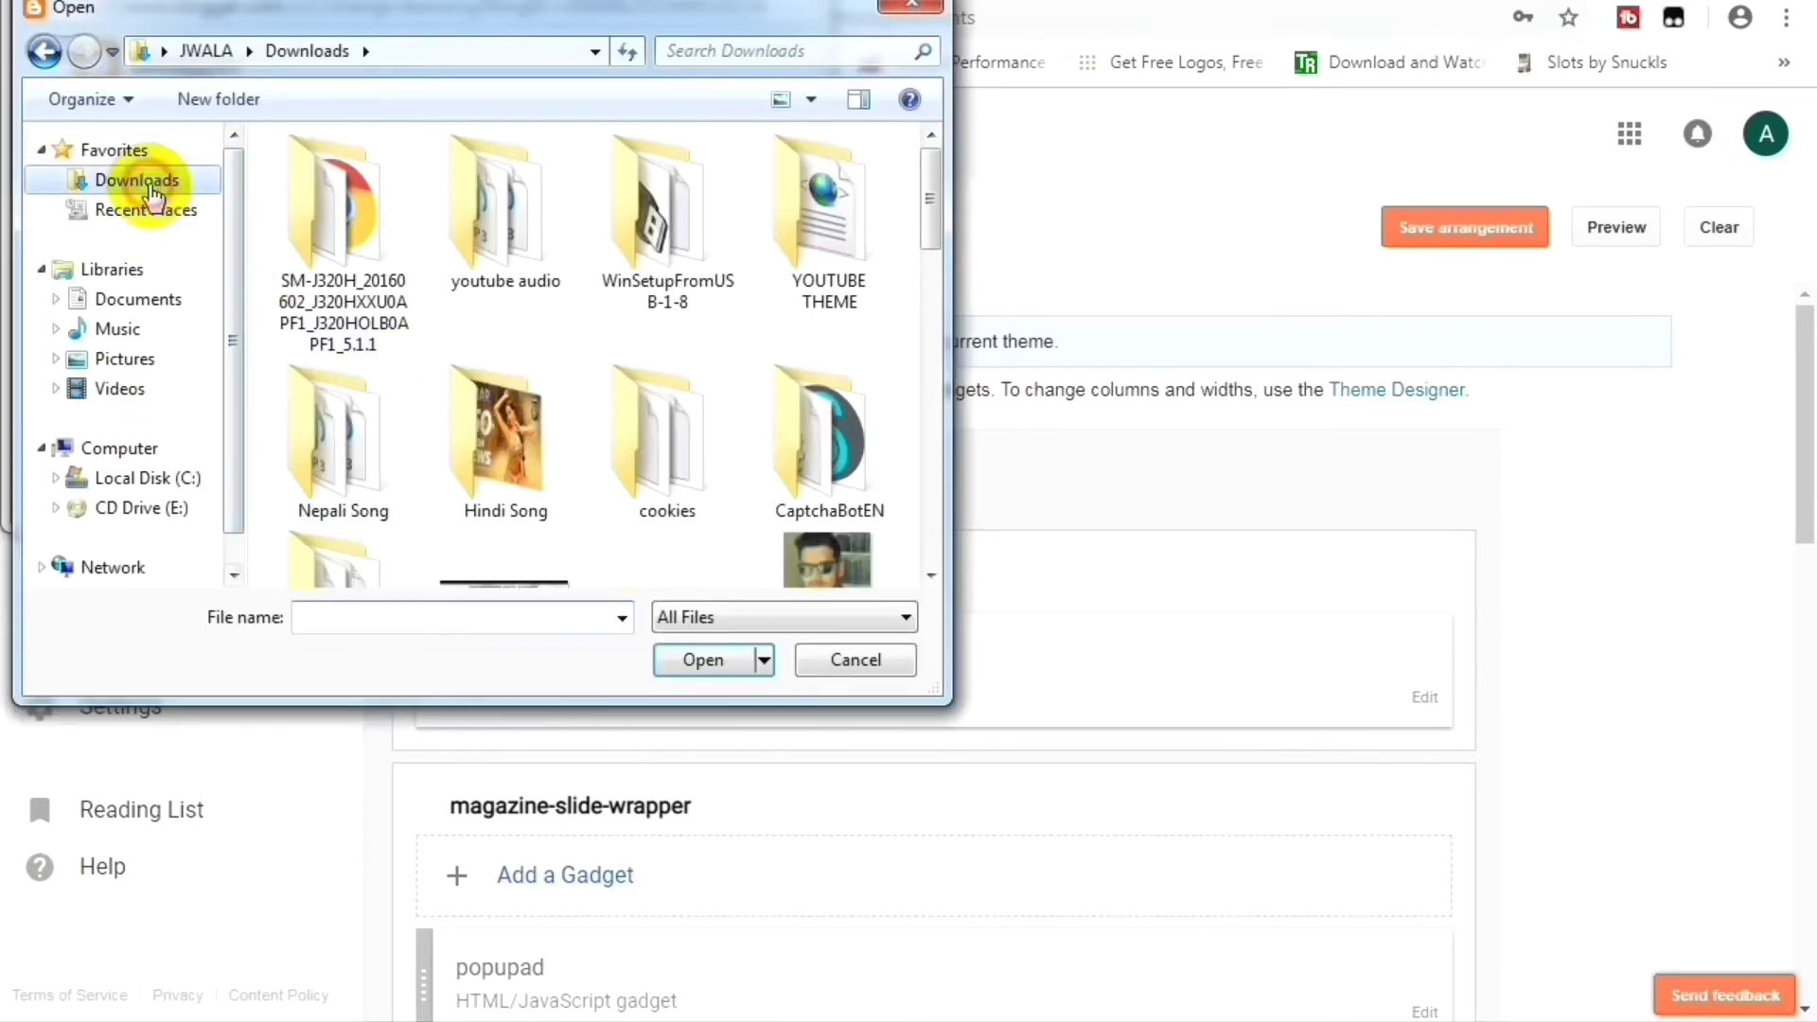
scroll(538, 490, "down", 5)
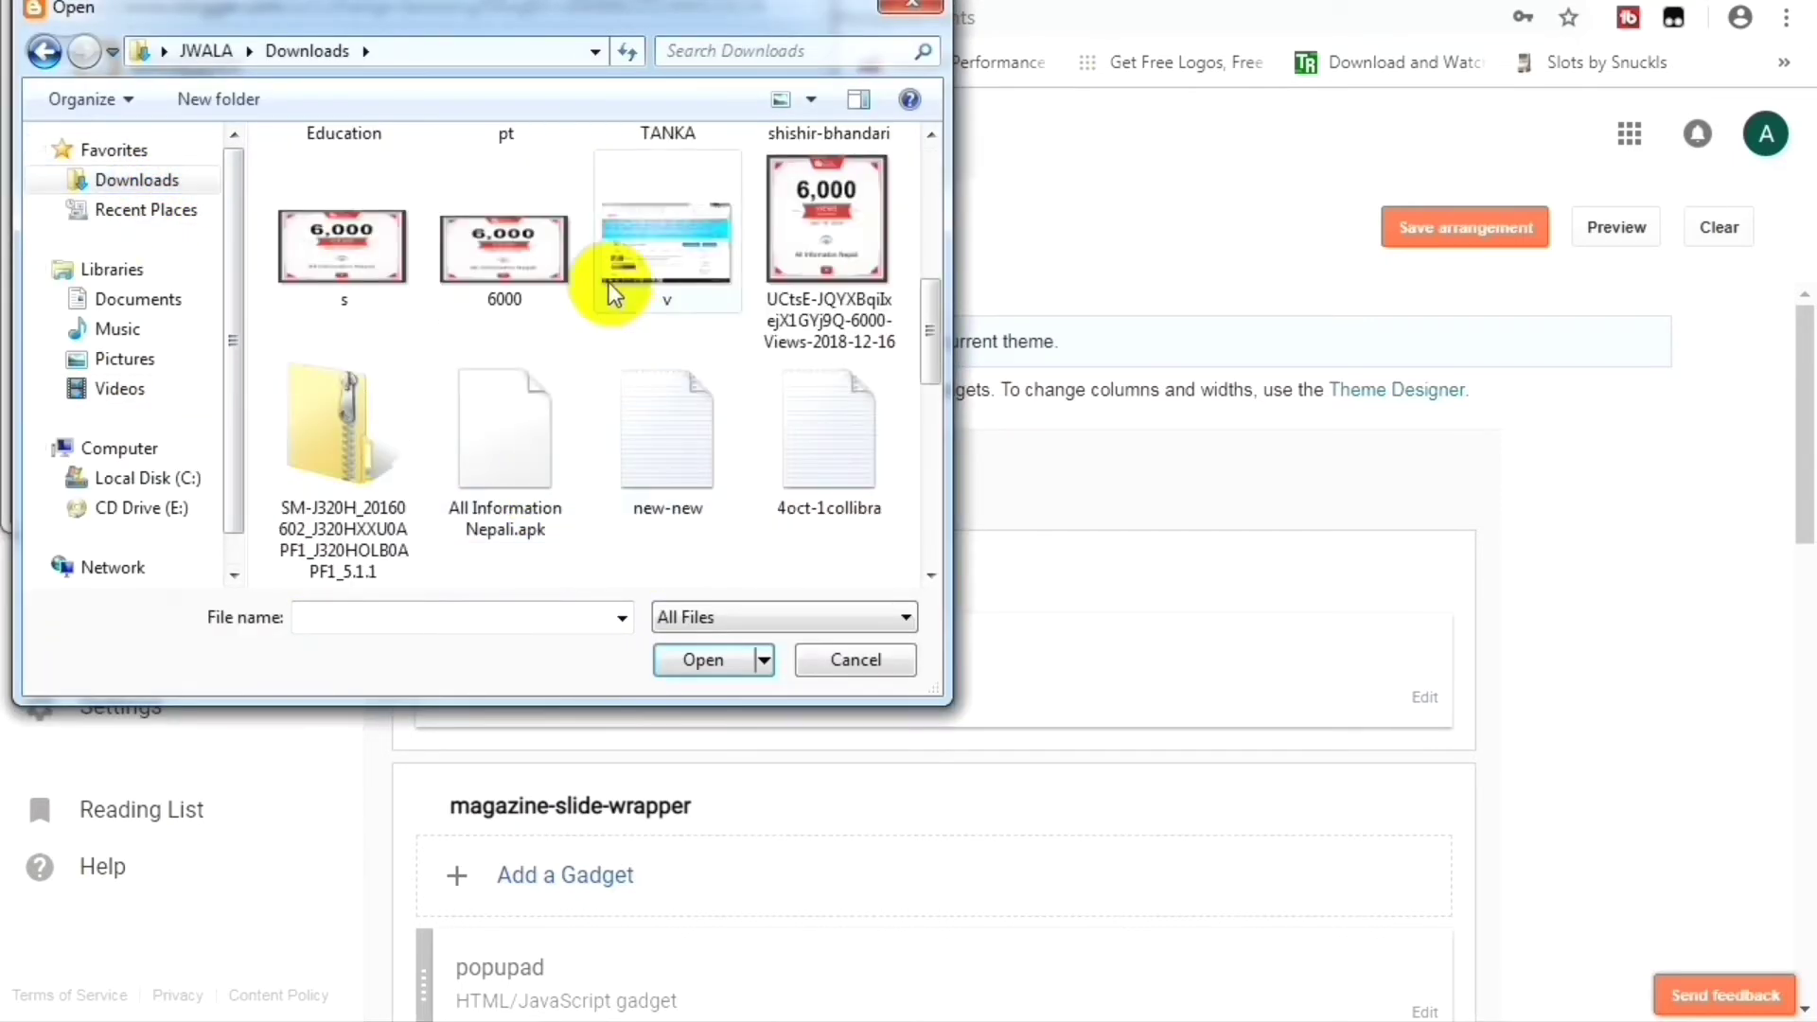
scroll(507, 485, "down", 5)
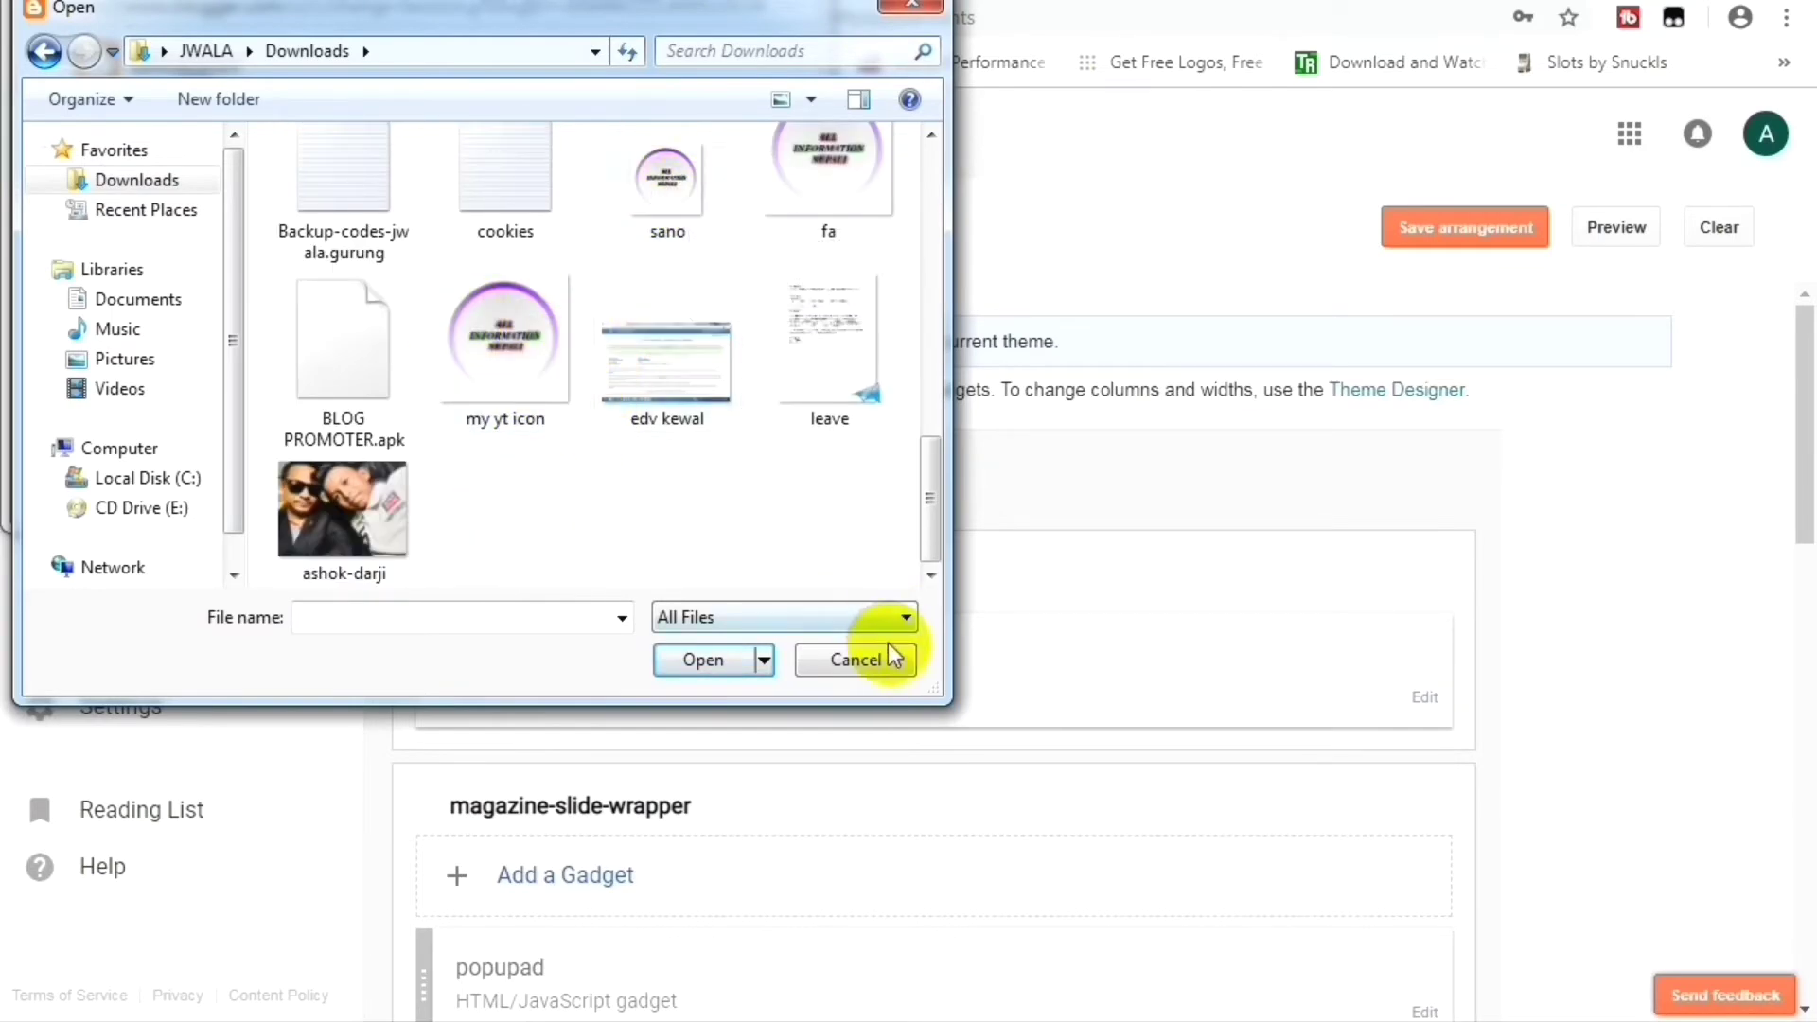
left_click(856, 660)
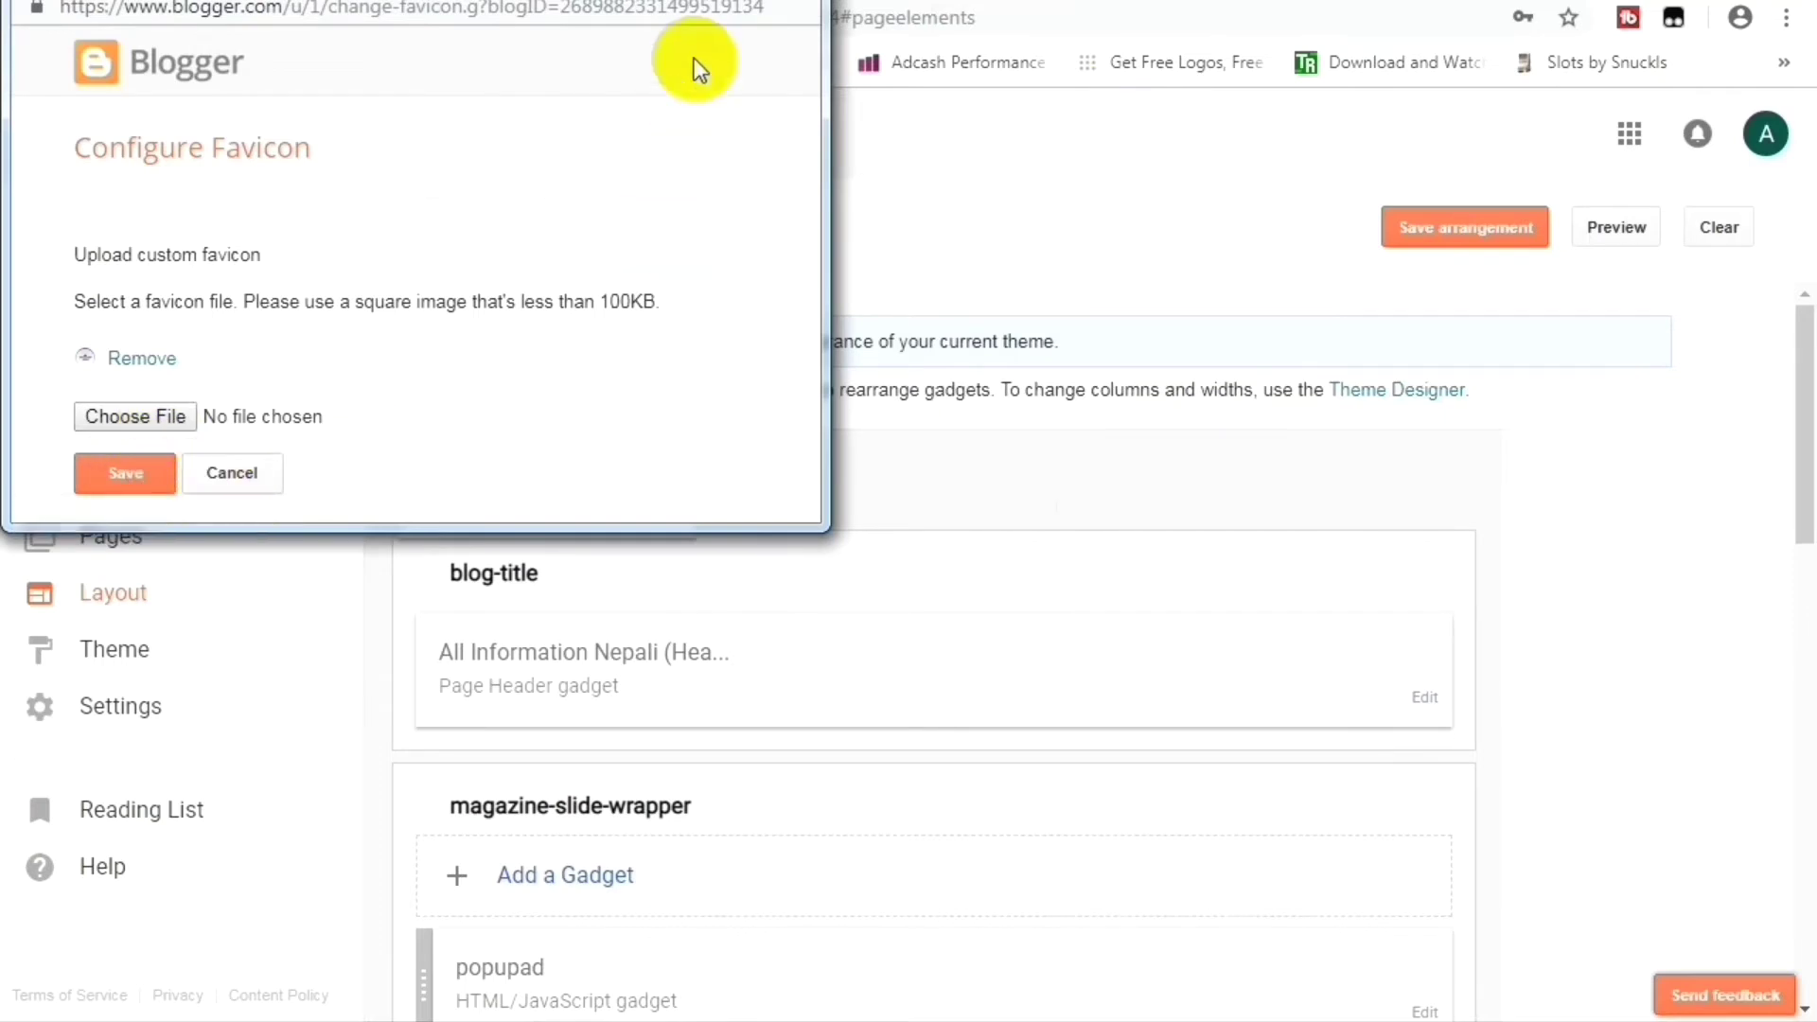
left_click(791, 2)
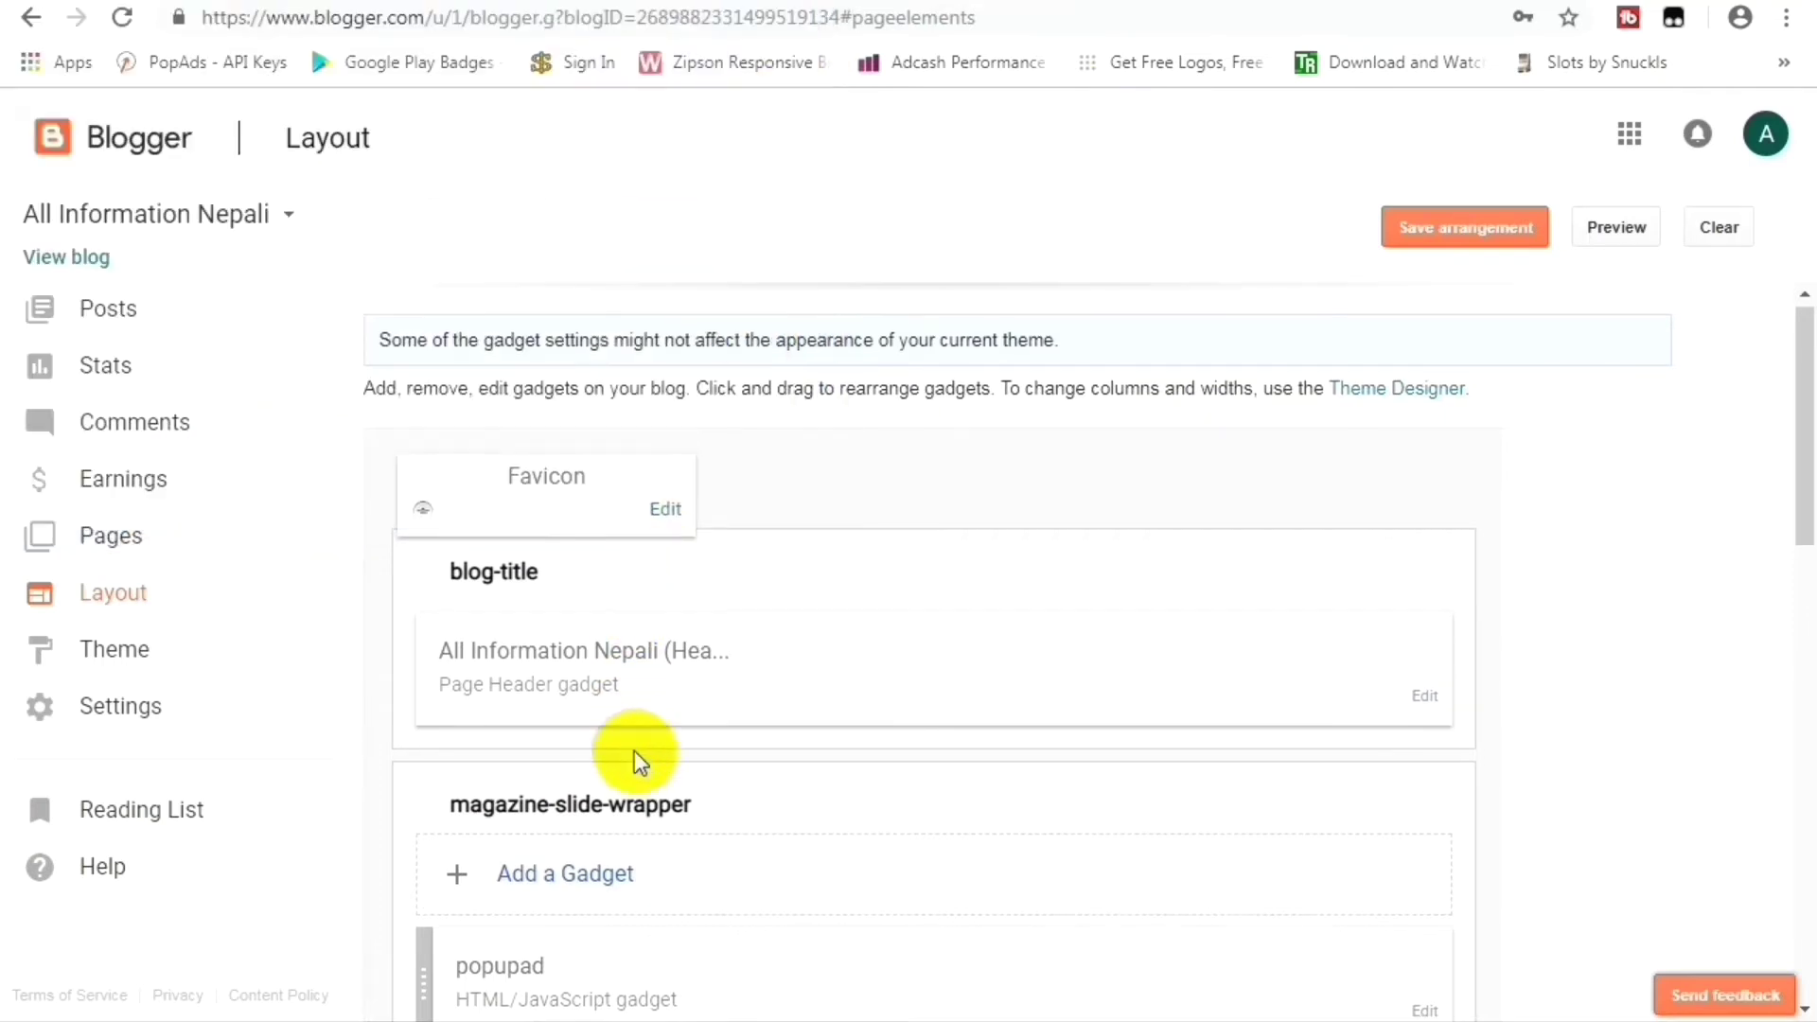
scroll(640, 756, "down", 4)
scroll(640, 758, "down", 3)
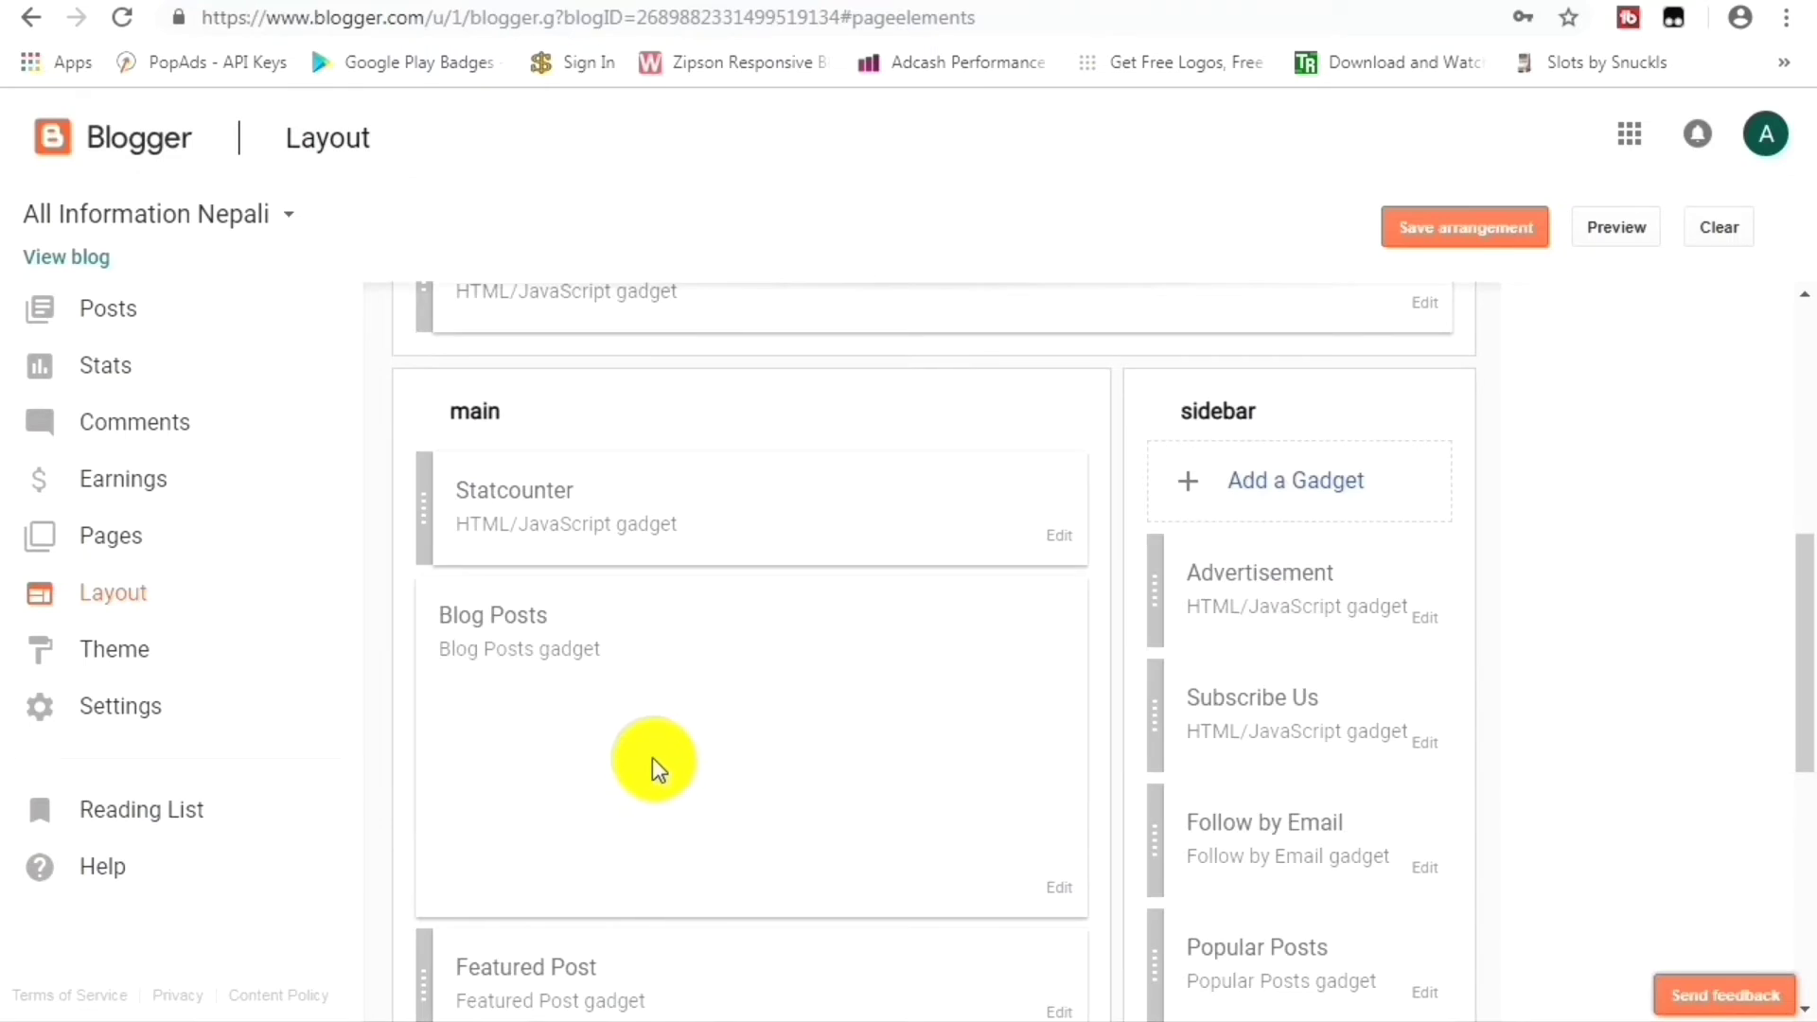
scroll(674, 751, "down", 1)
scroll(674, 752, "up", 1)
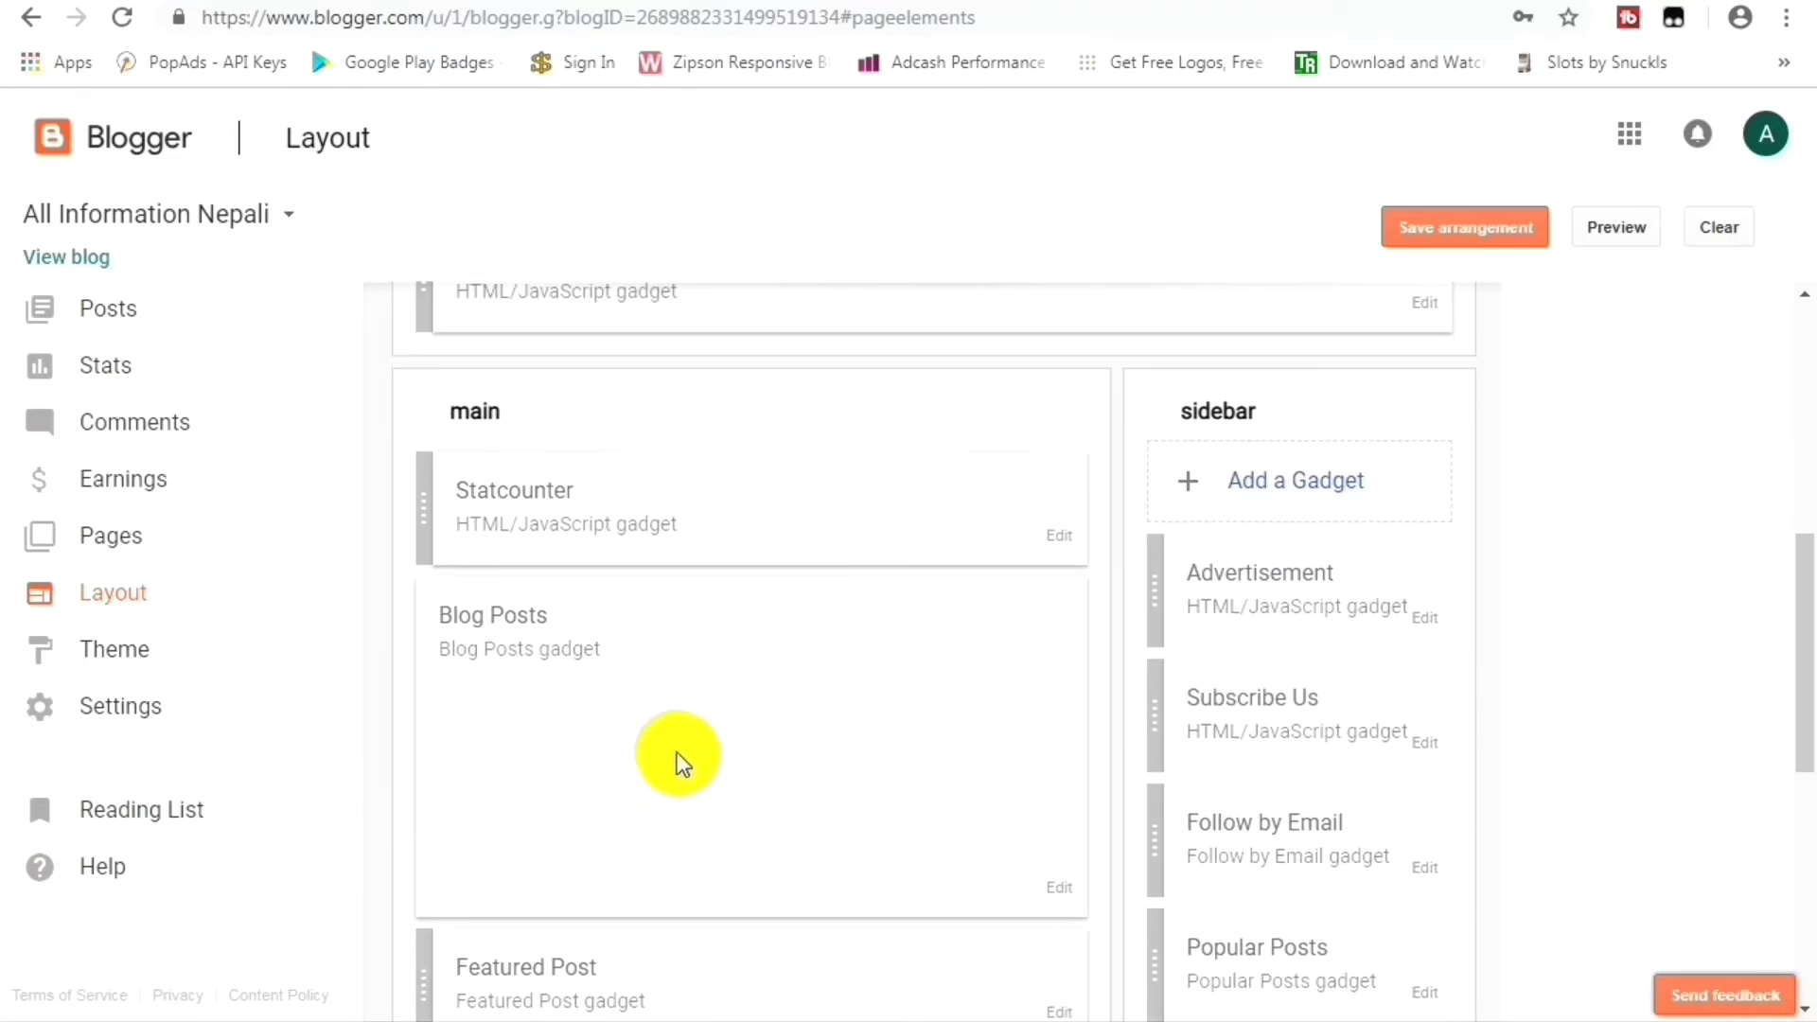
scroll(680, 760, "up", 5)
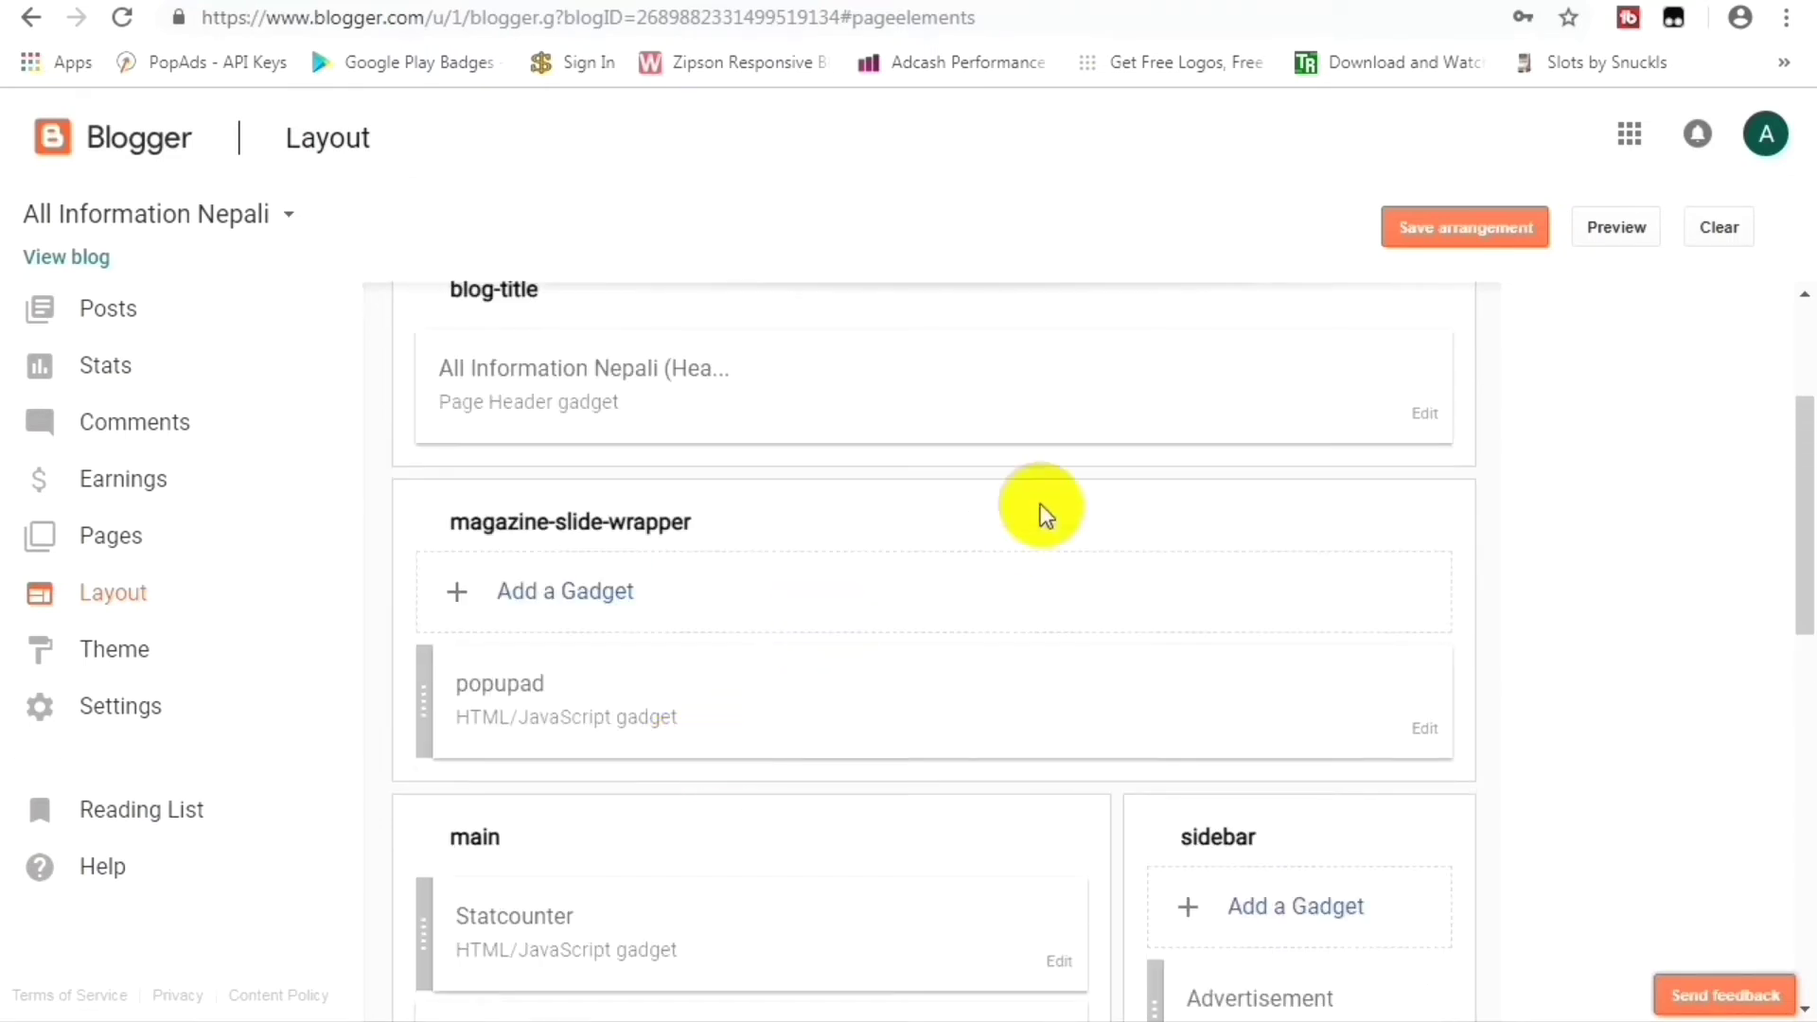
scroll(752, 434, "up", 2)
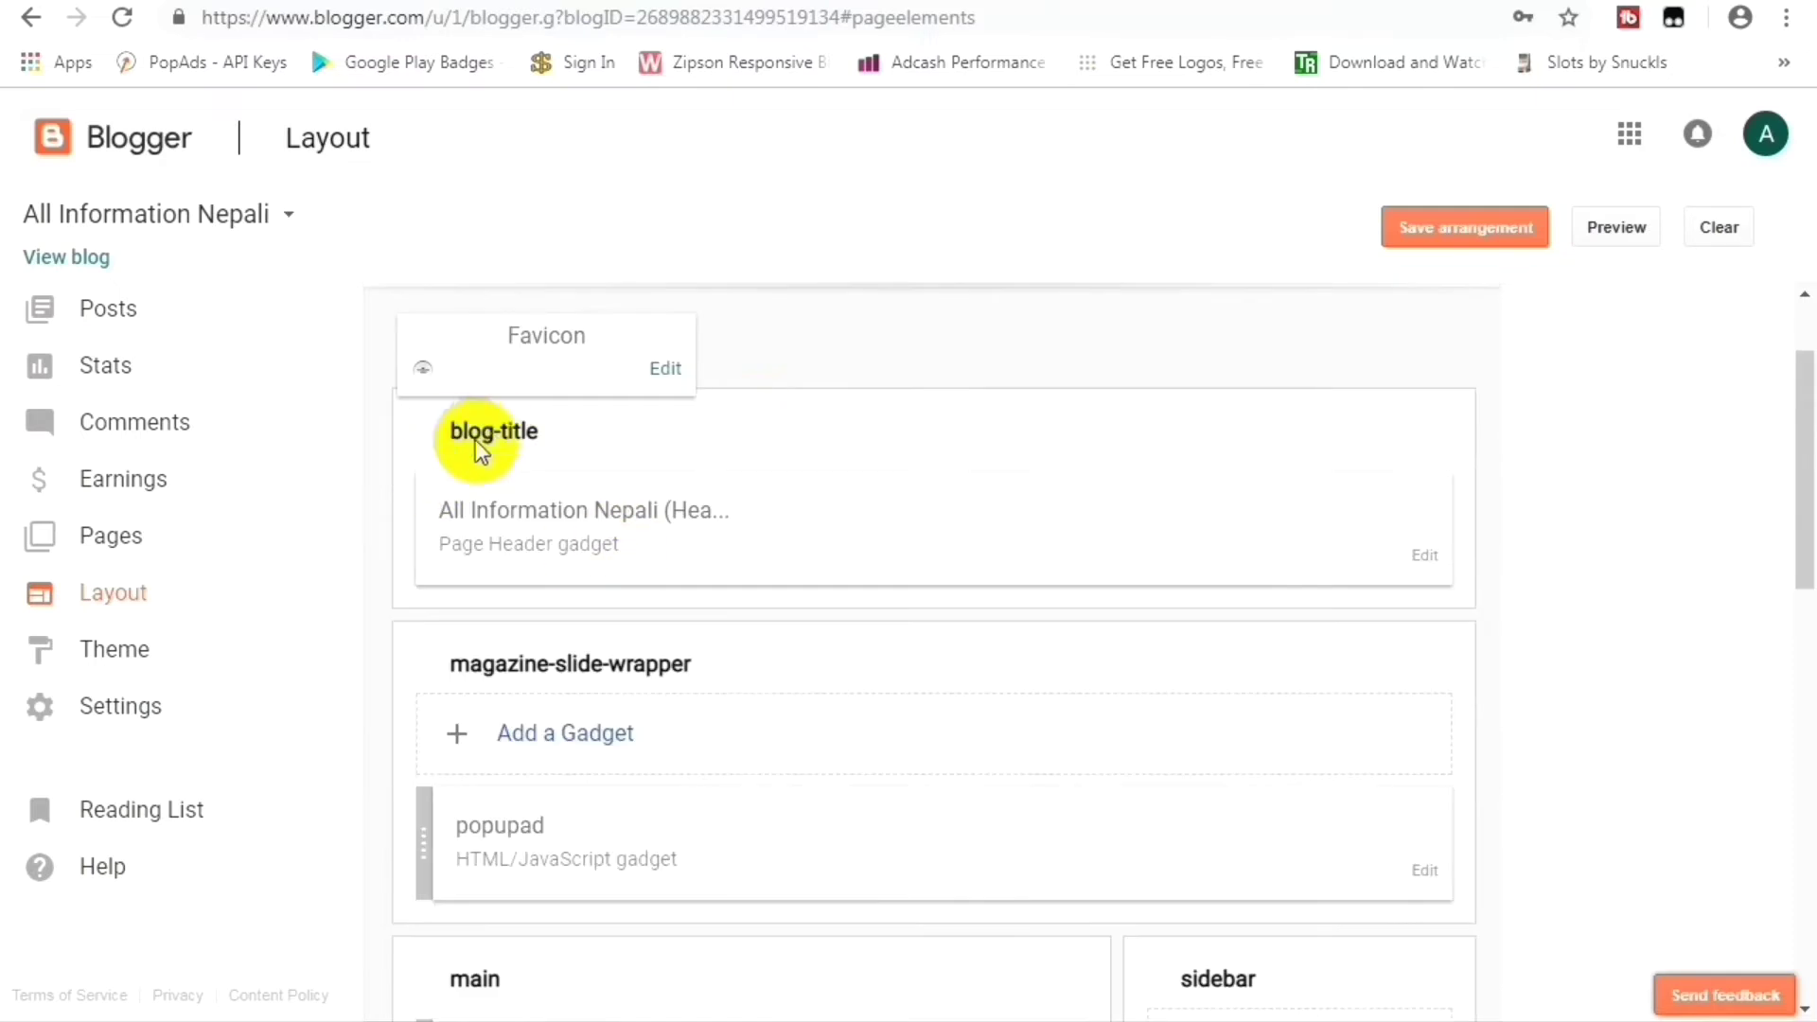
left_click(1425, 559)
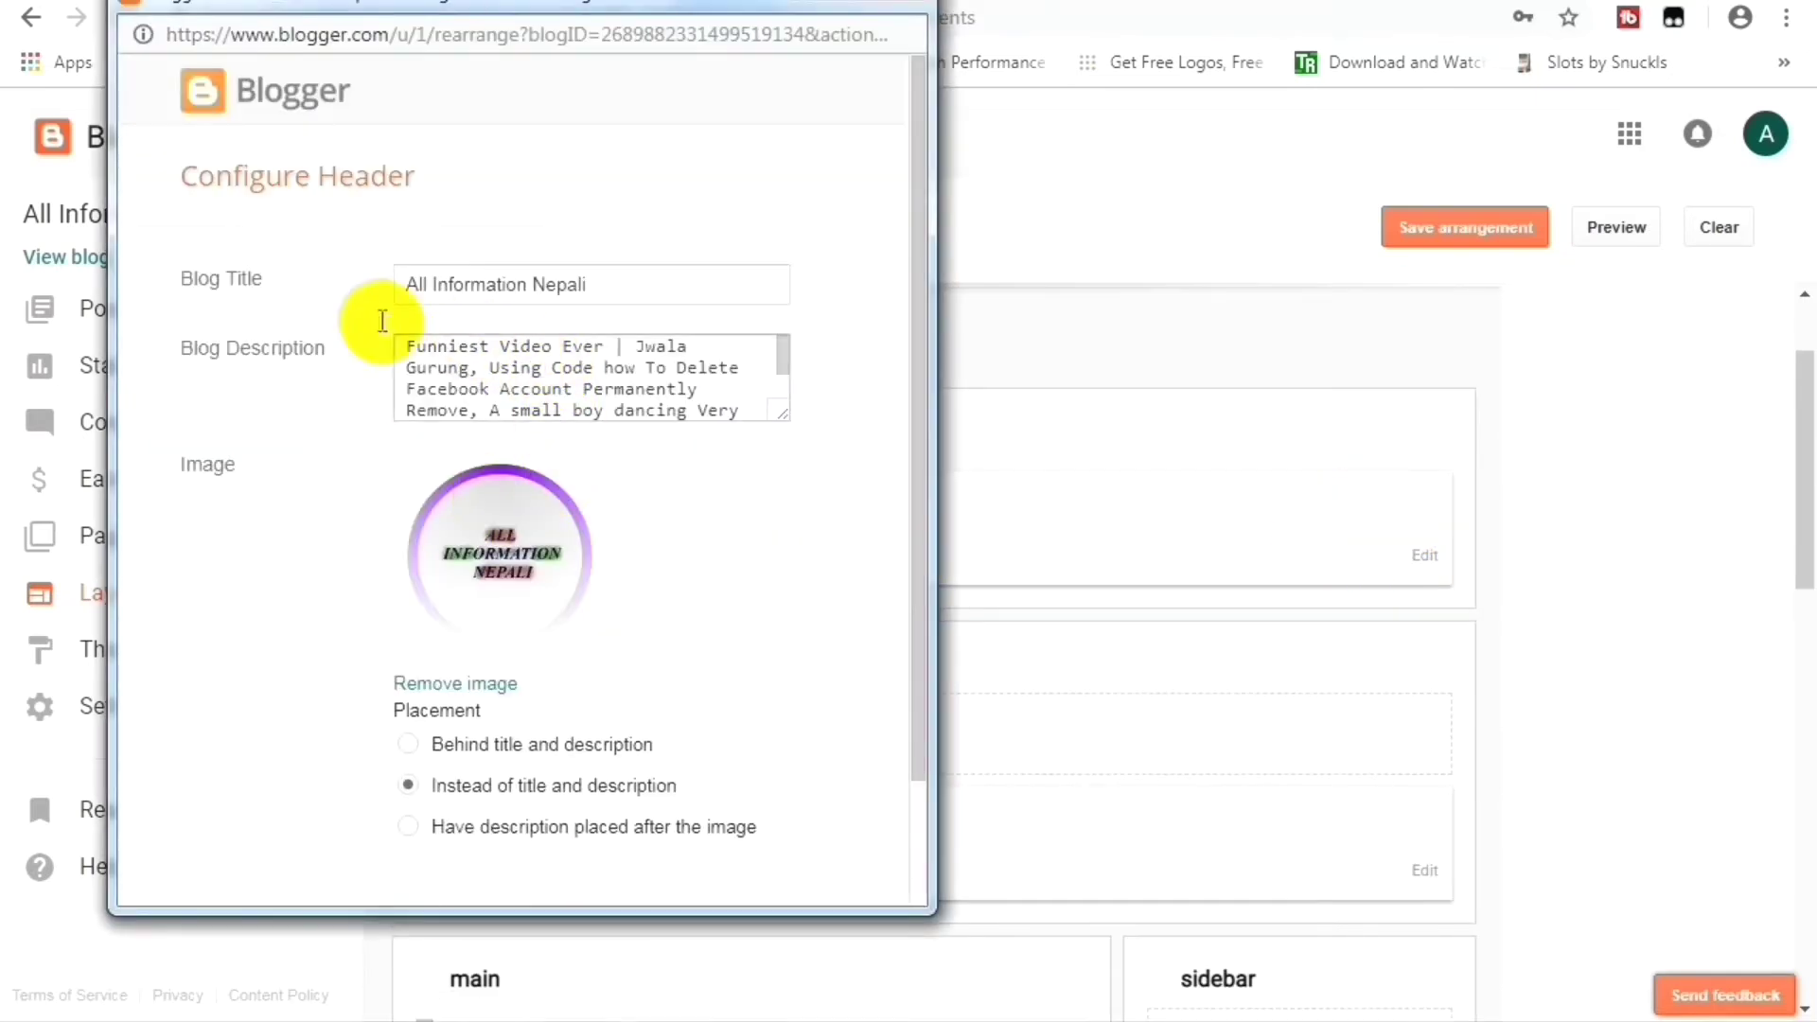
left_click_drag(180, 175, 365, 170)
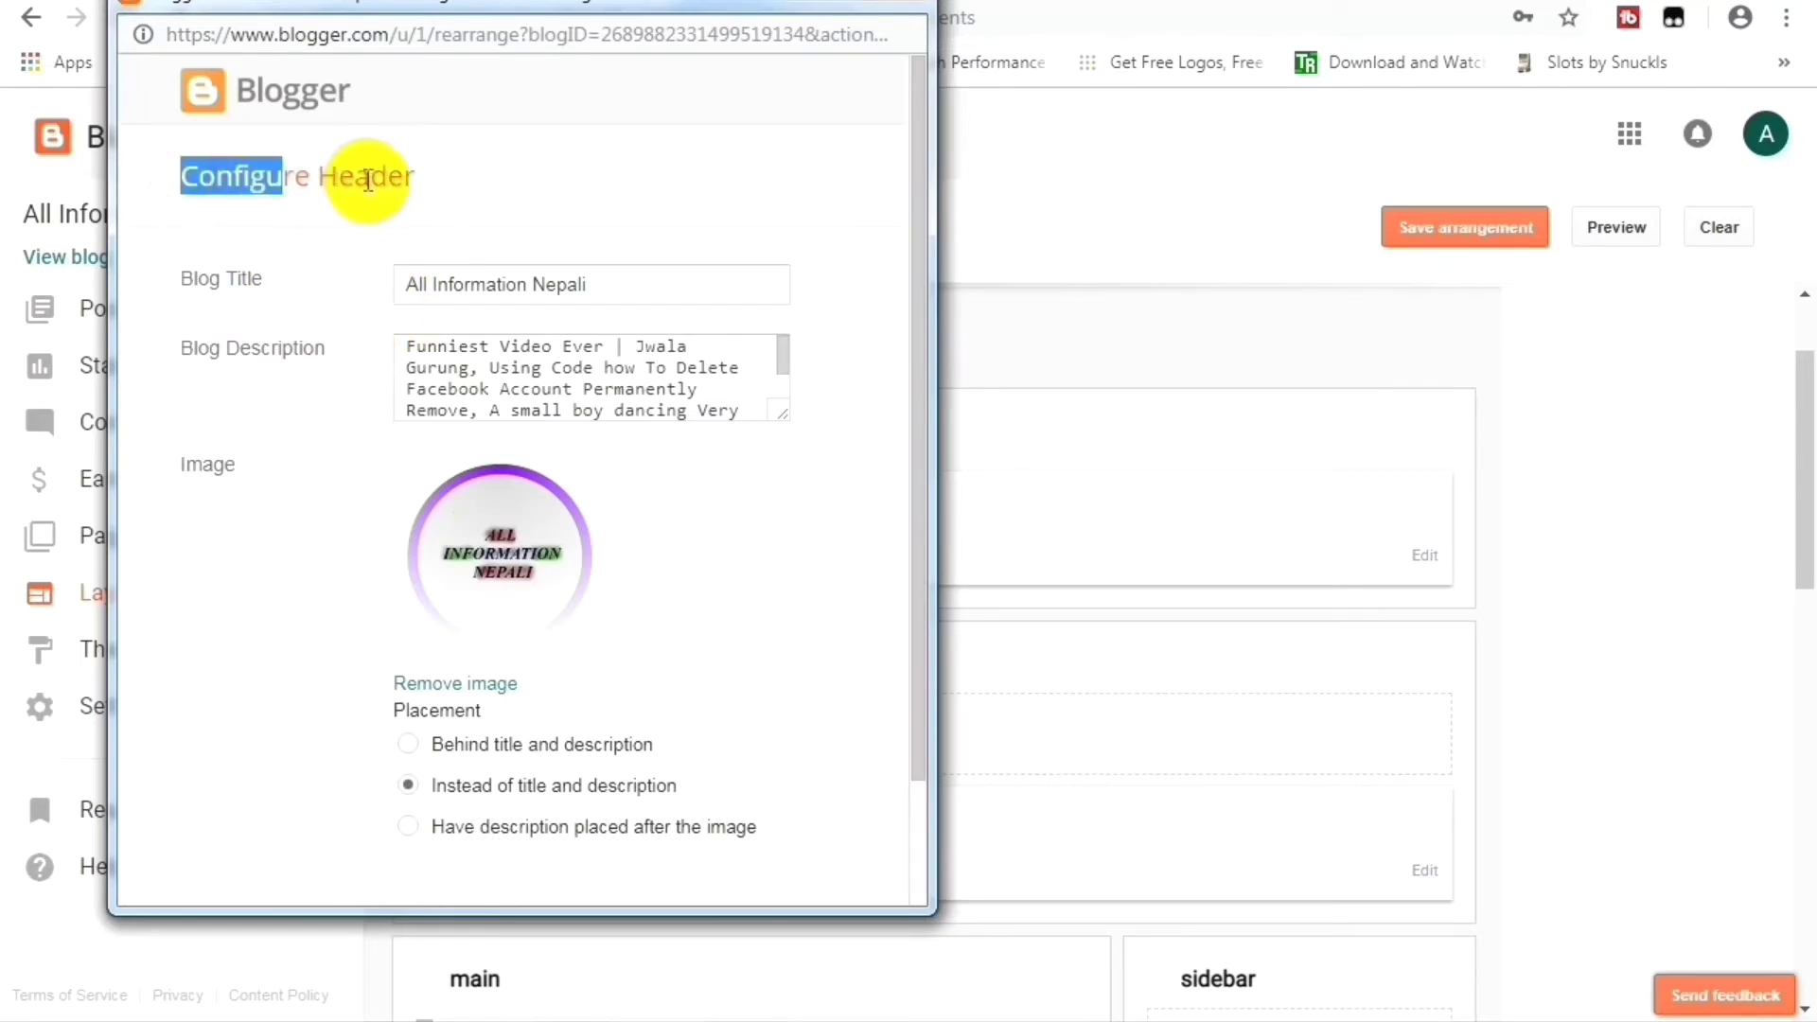
left_click(417, 184)
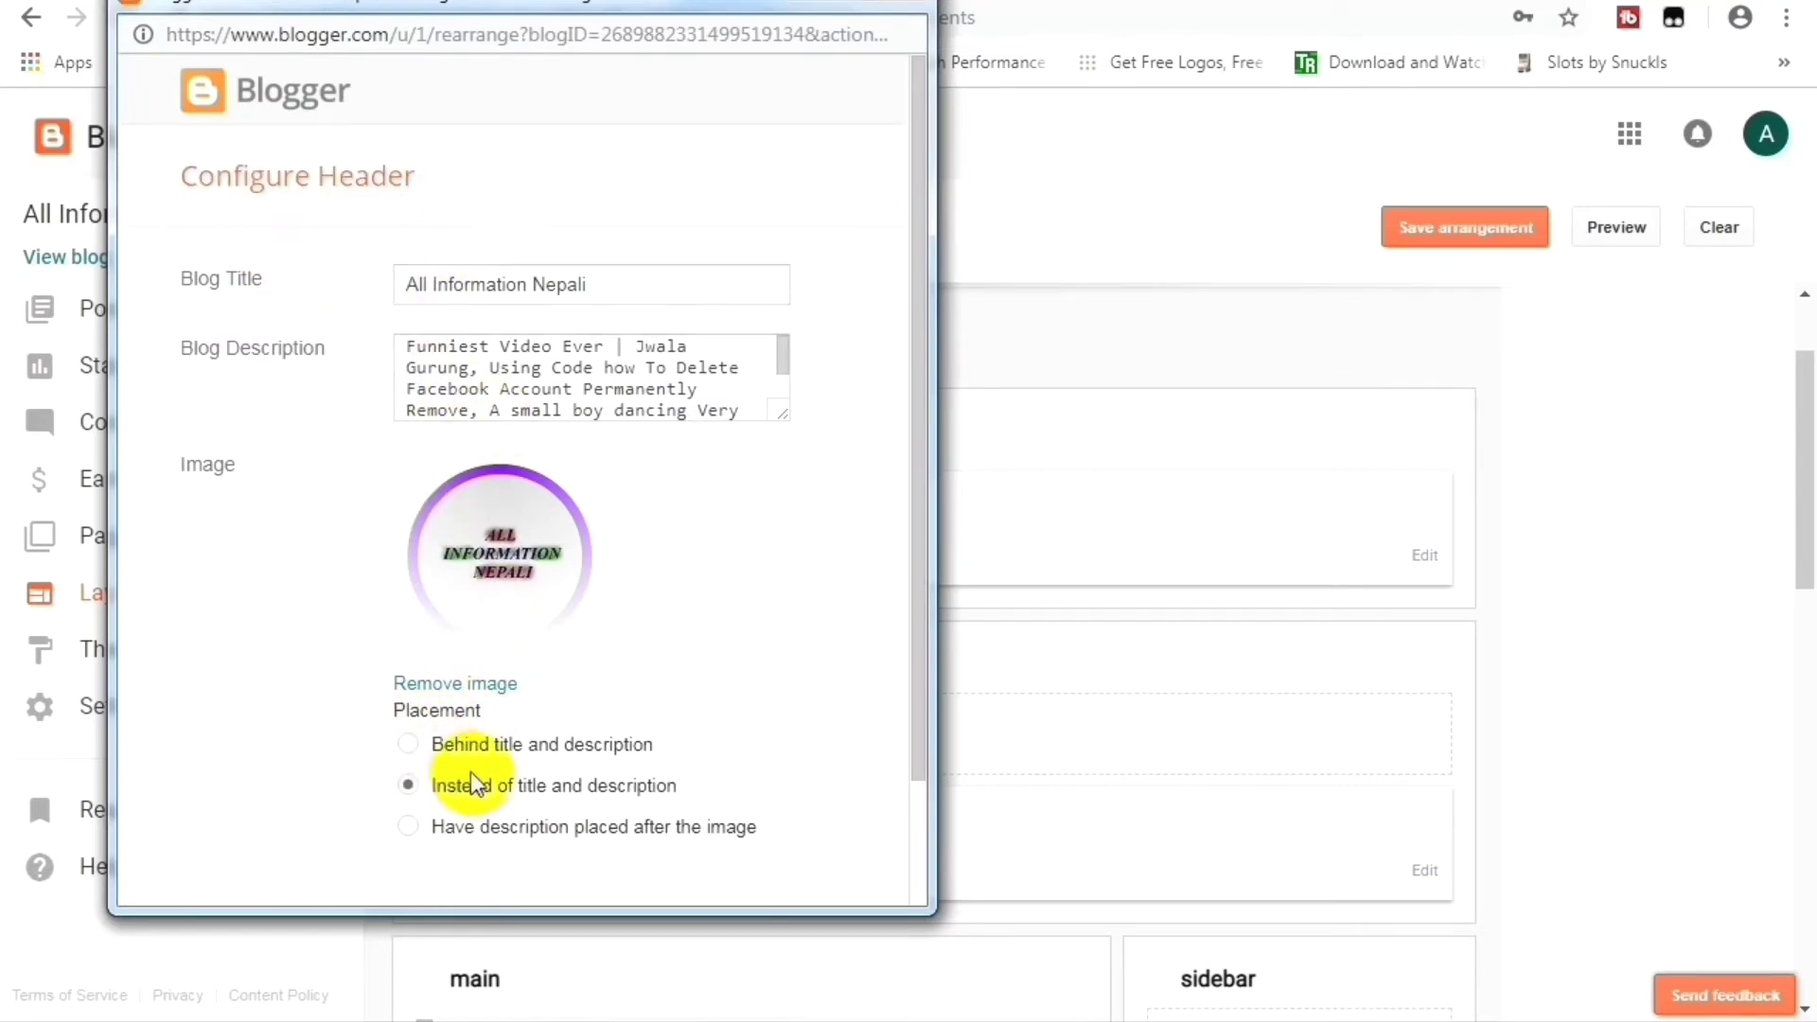
scroll(469, 770, "down", 3)
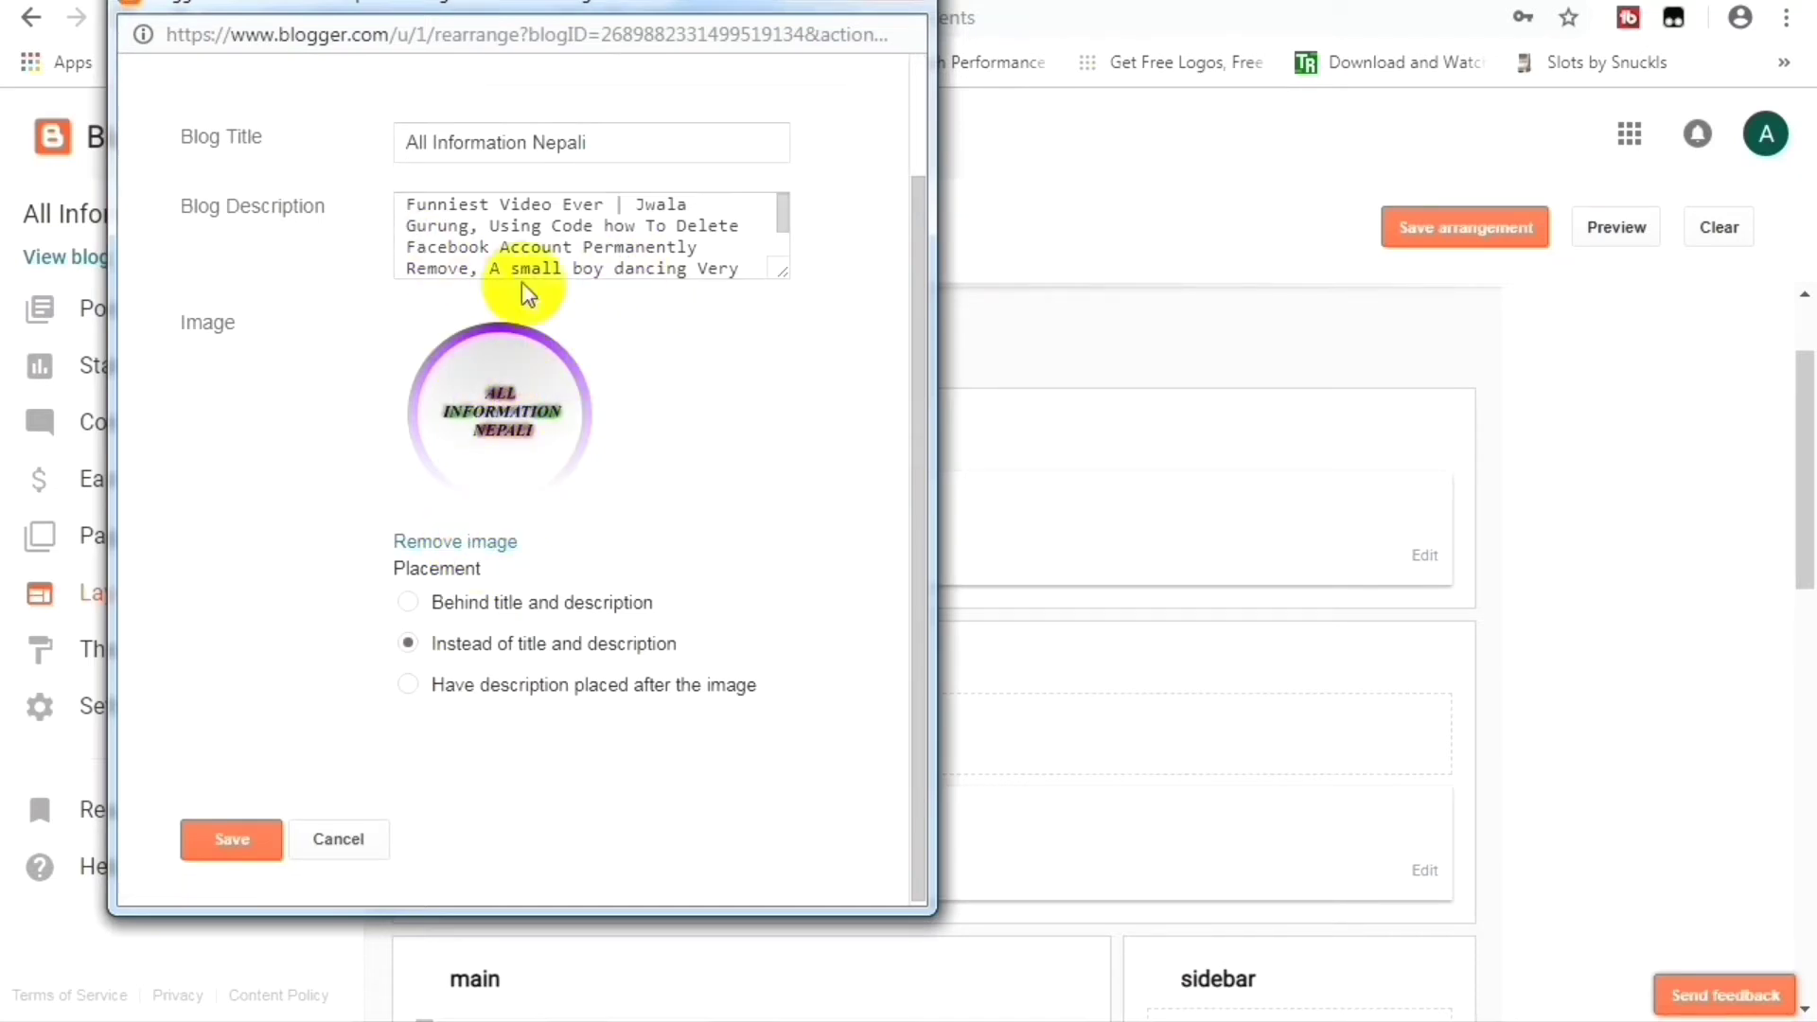
scroll(459, 219, "down", 5)
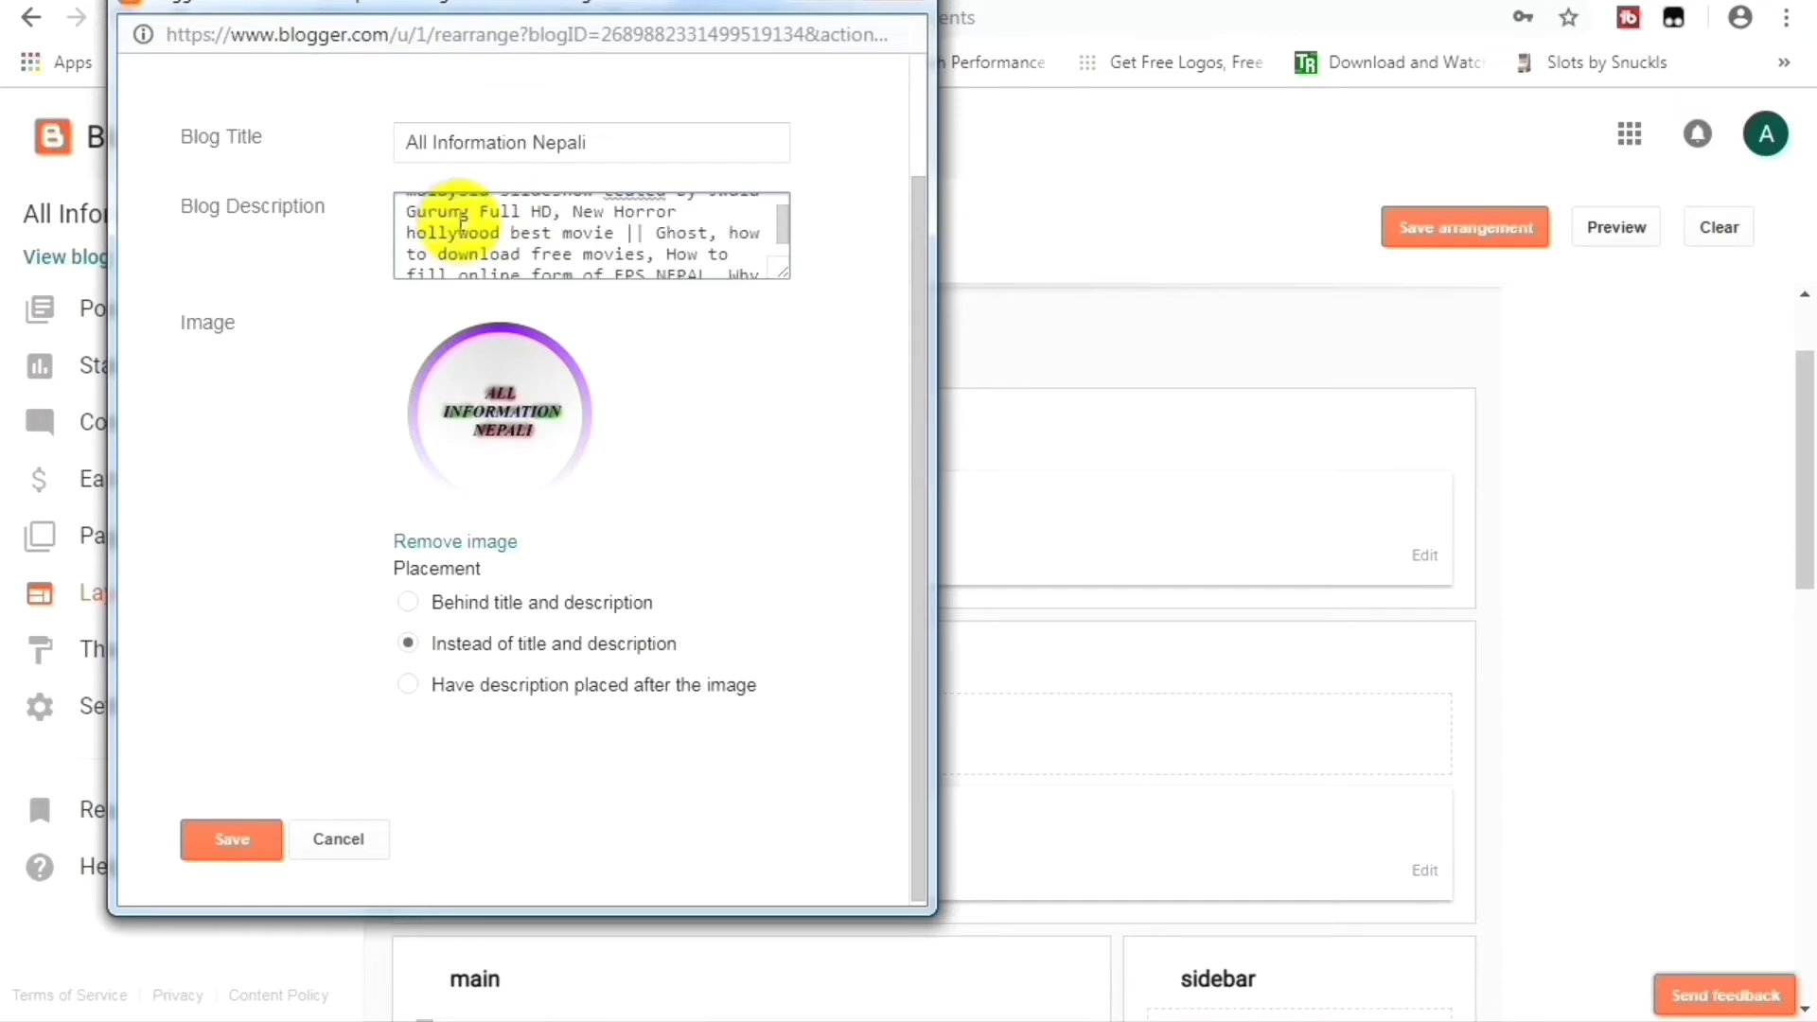
left_click_drag(461, 222, 527, 210)
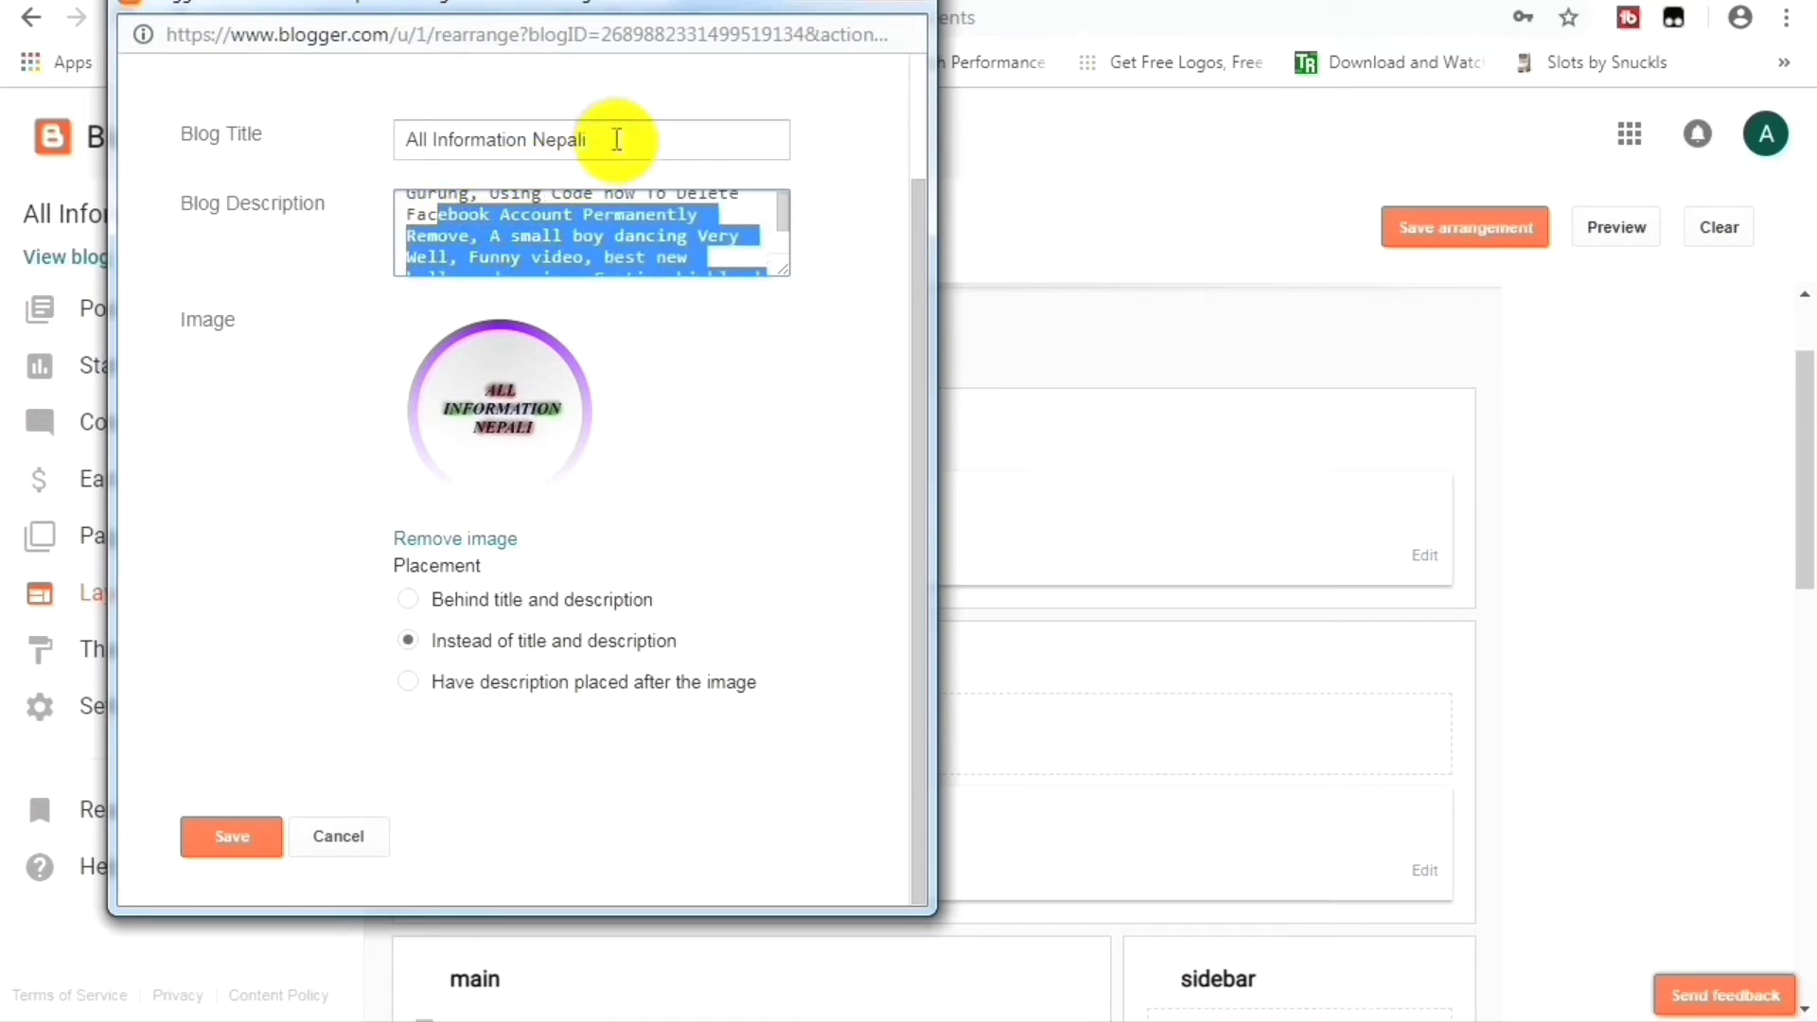
left_click_drag(617, 140, 324, 122)
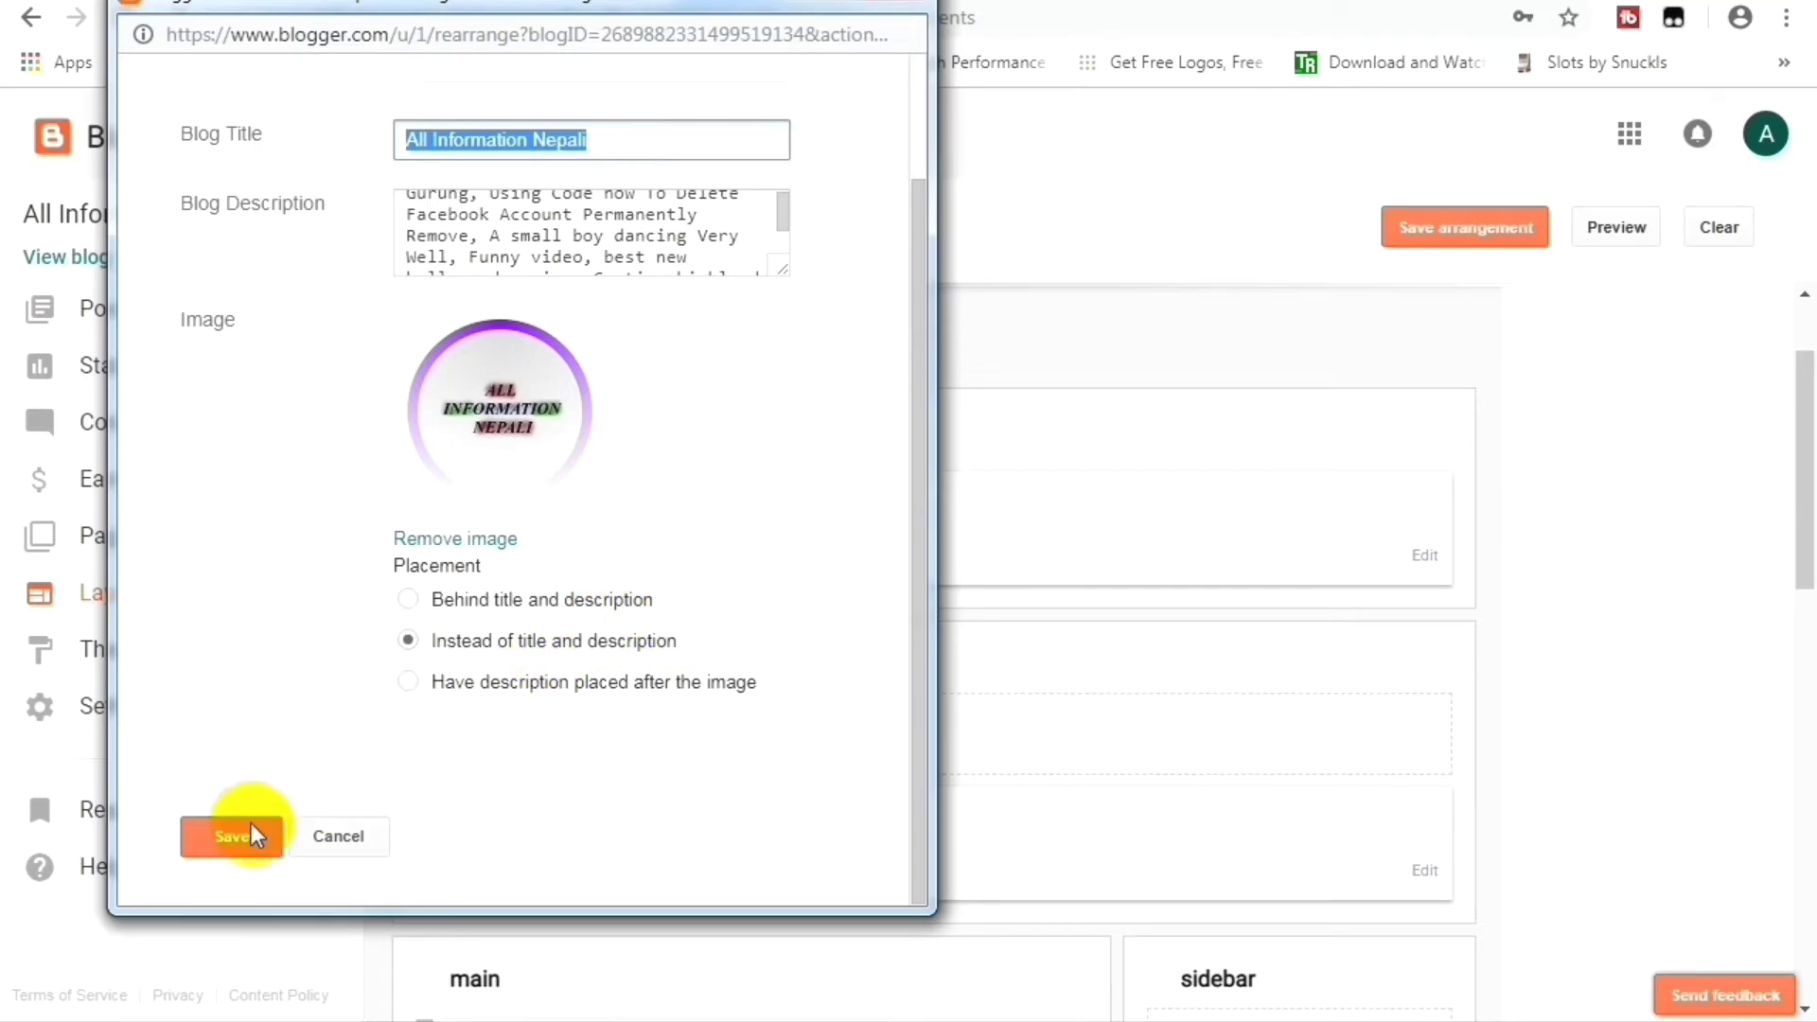
left_click(894, 7)
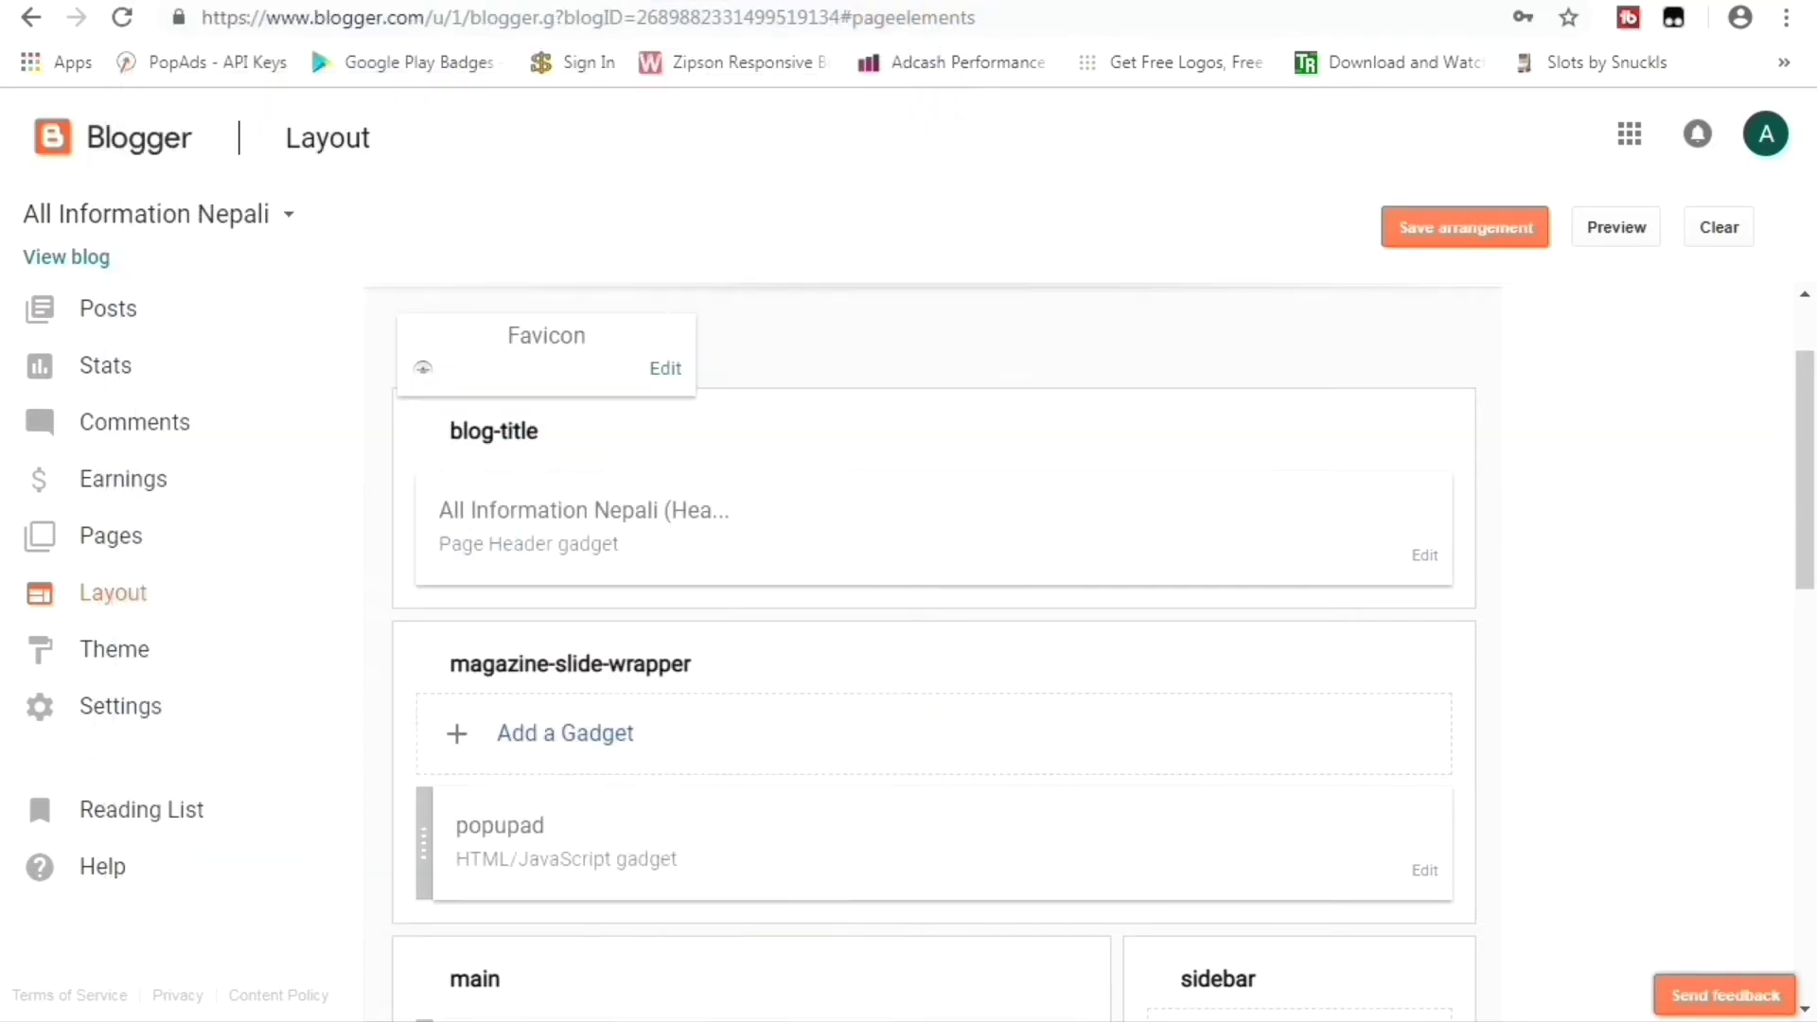
From the live blog homepage, open the second post, How To Implement Ads Code On Blogger, in a new tab.
key("ctrl+Tab")
scroll(350, 411, "up", 2)
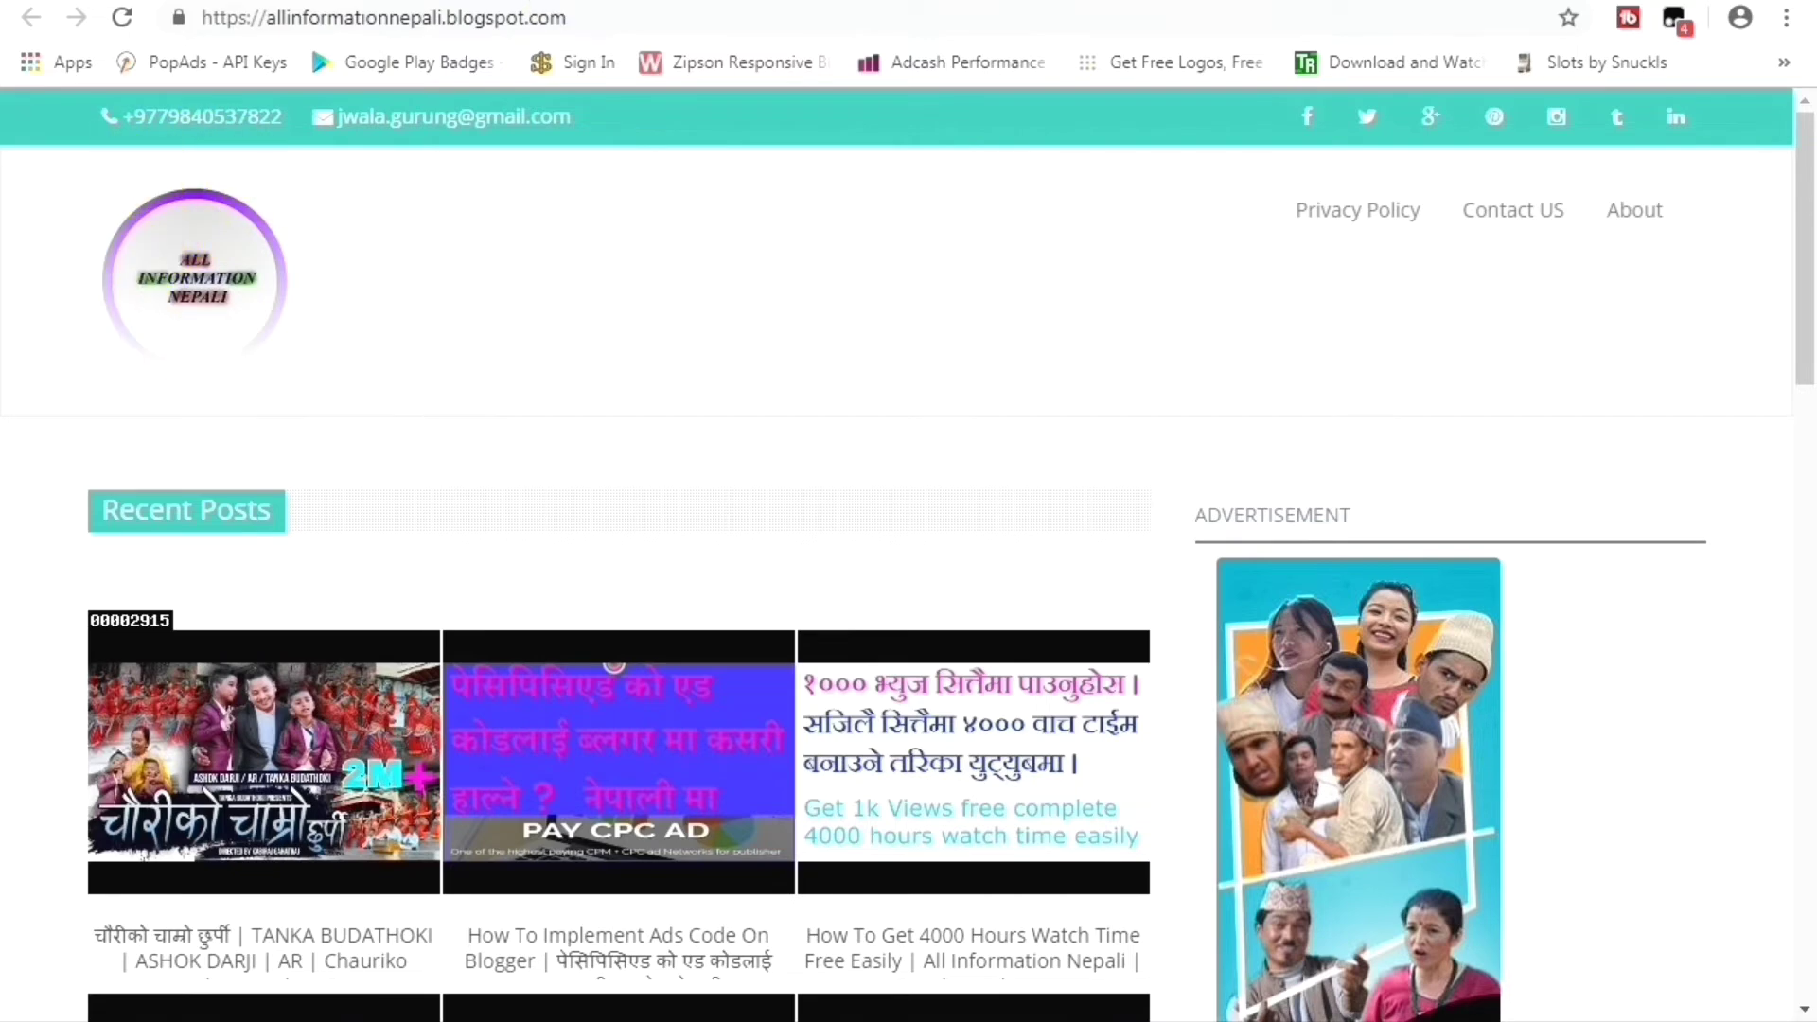
key("ctrl+Tab")
scroll(433, 515, "up", 2)
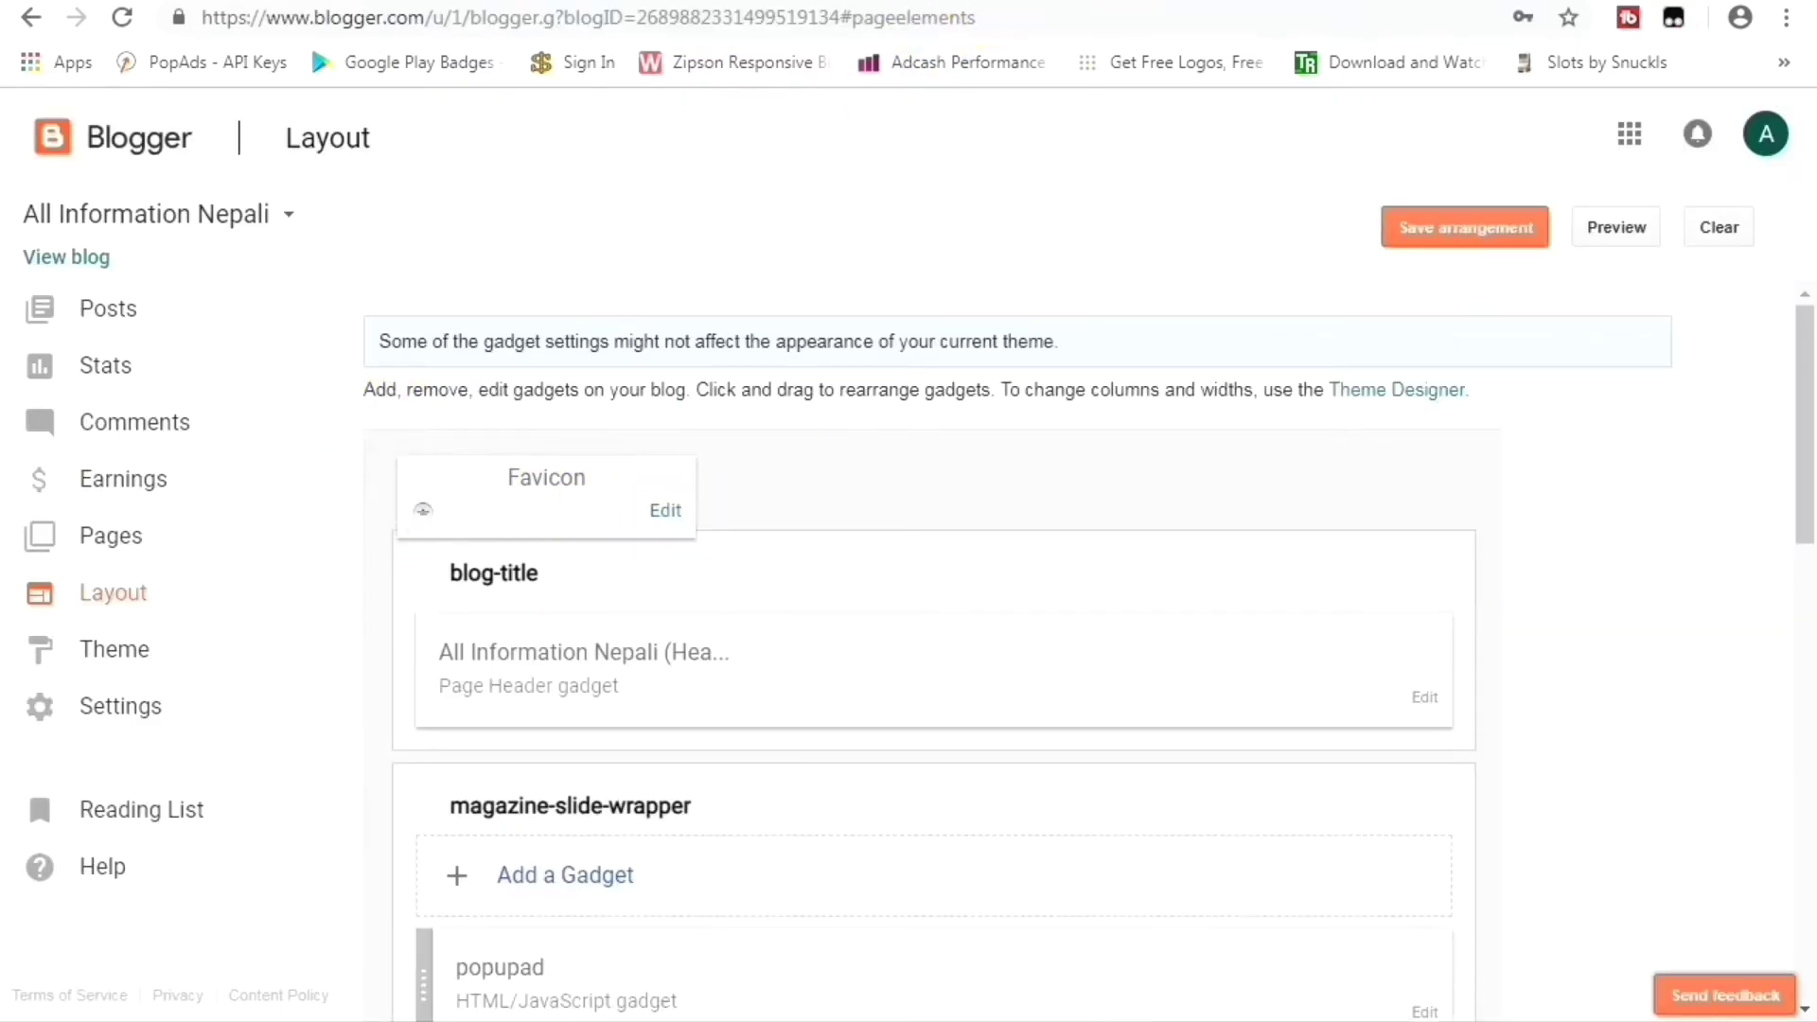
left_click(956, 2)
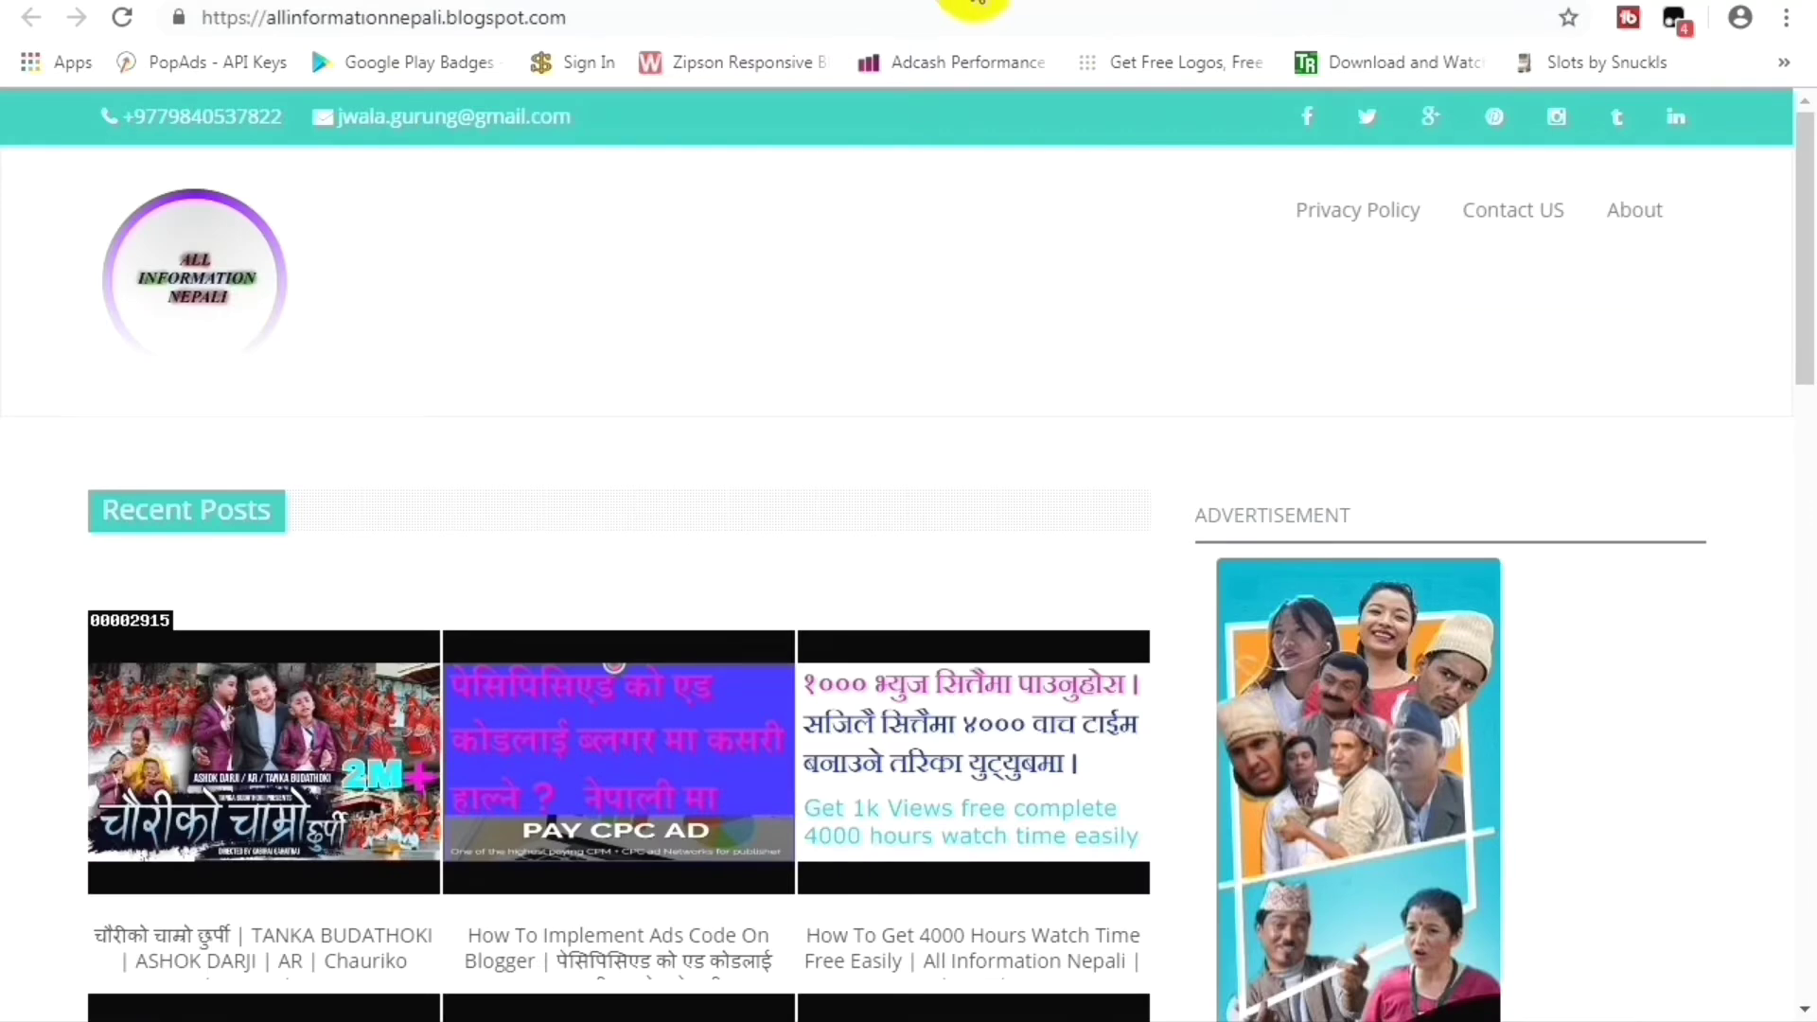
right_click(629, 701)
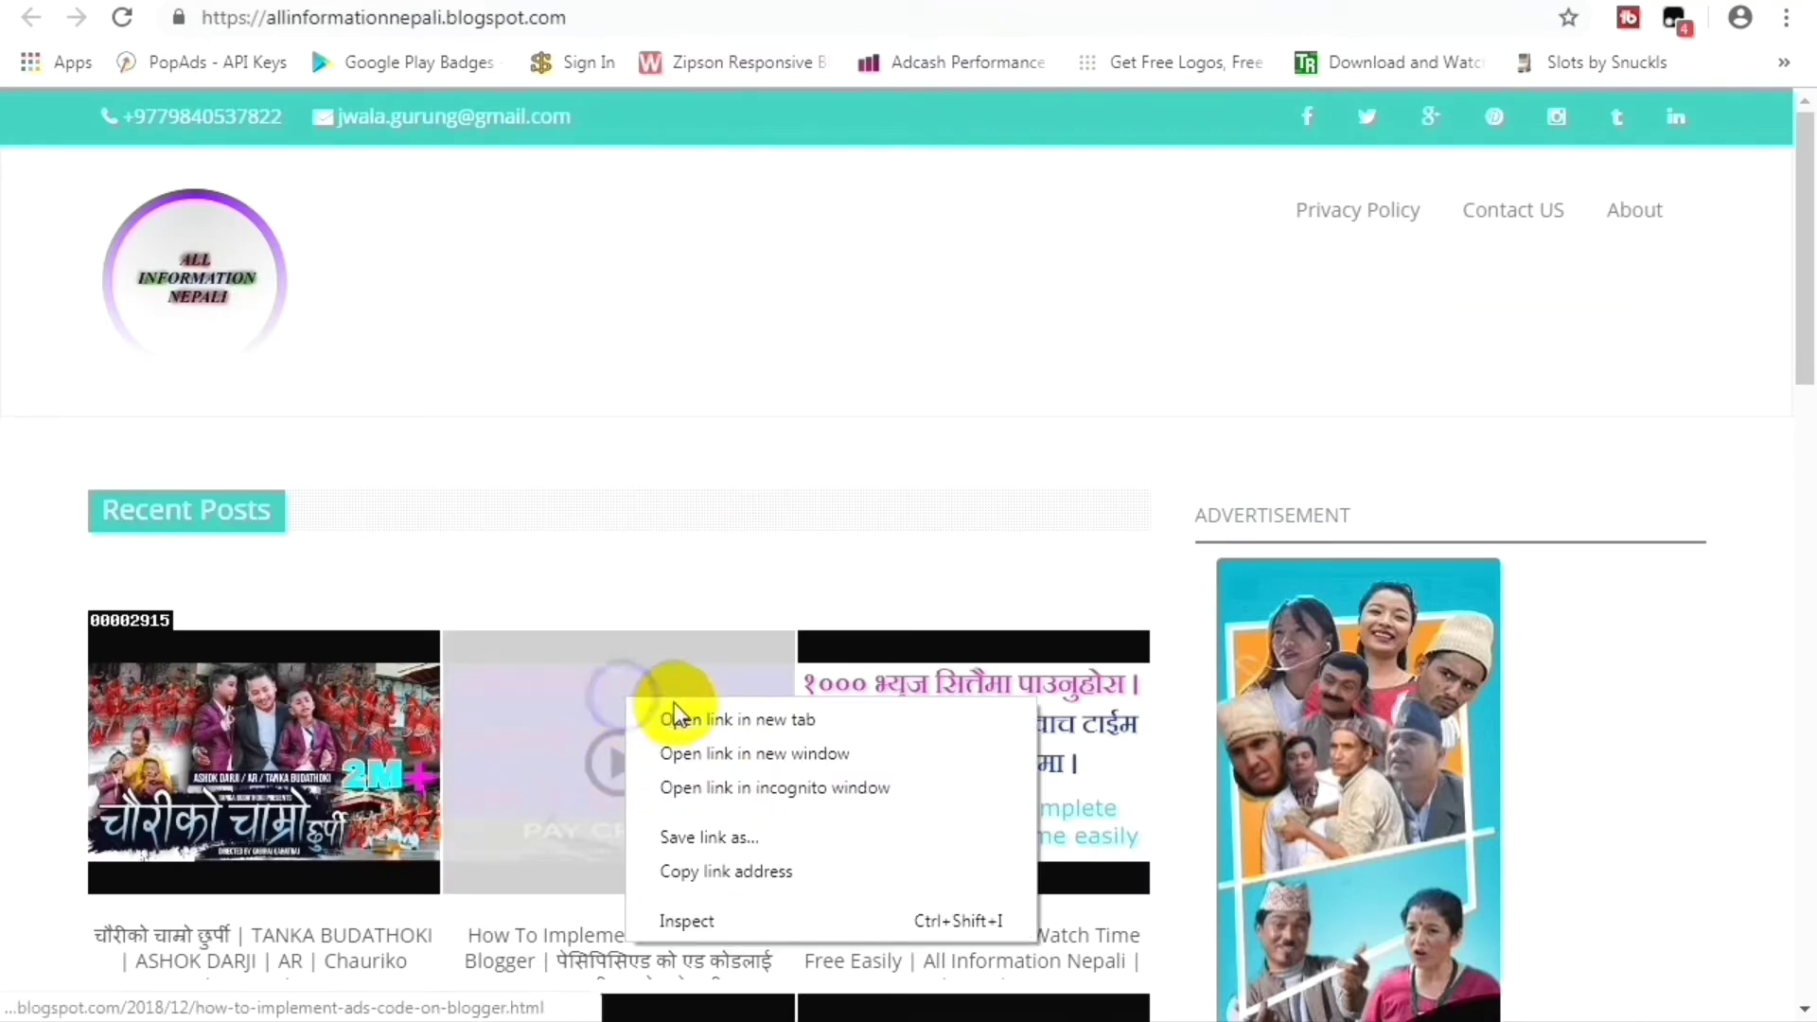
left_click(711, 738)
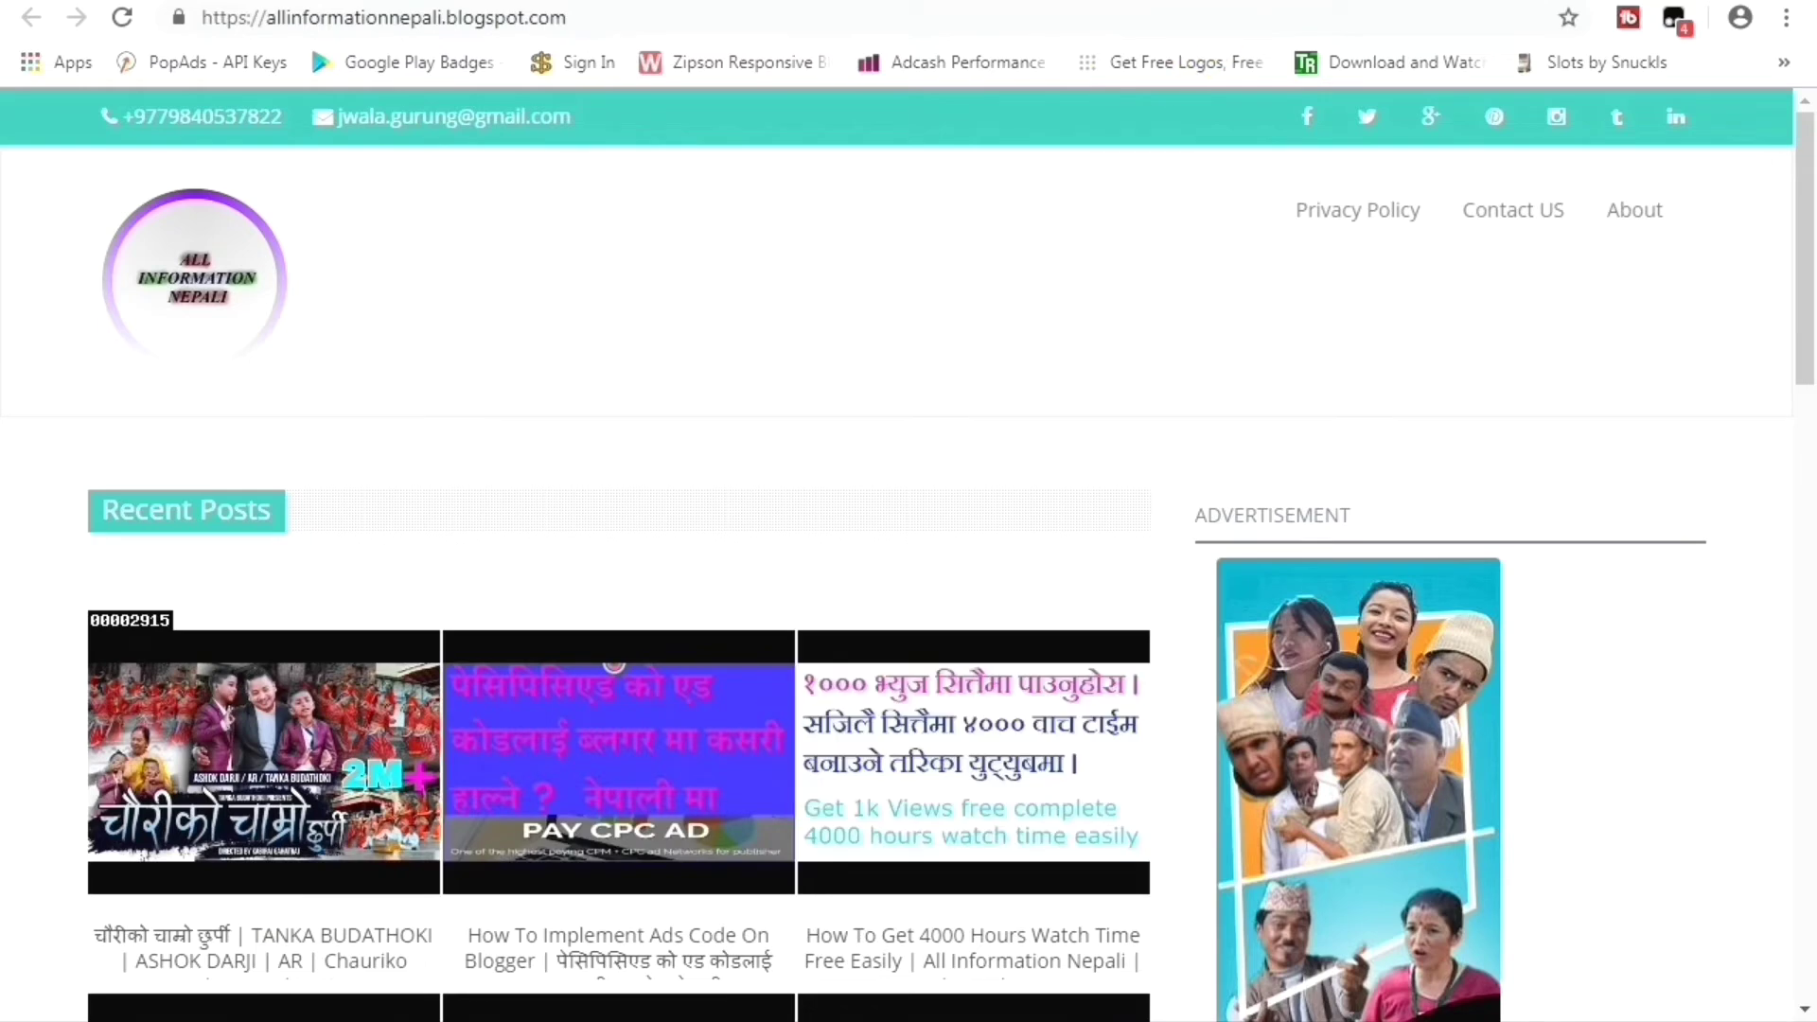
left_click(1202, 3)
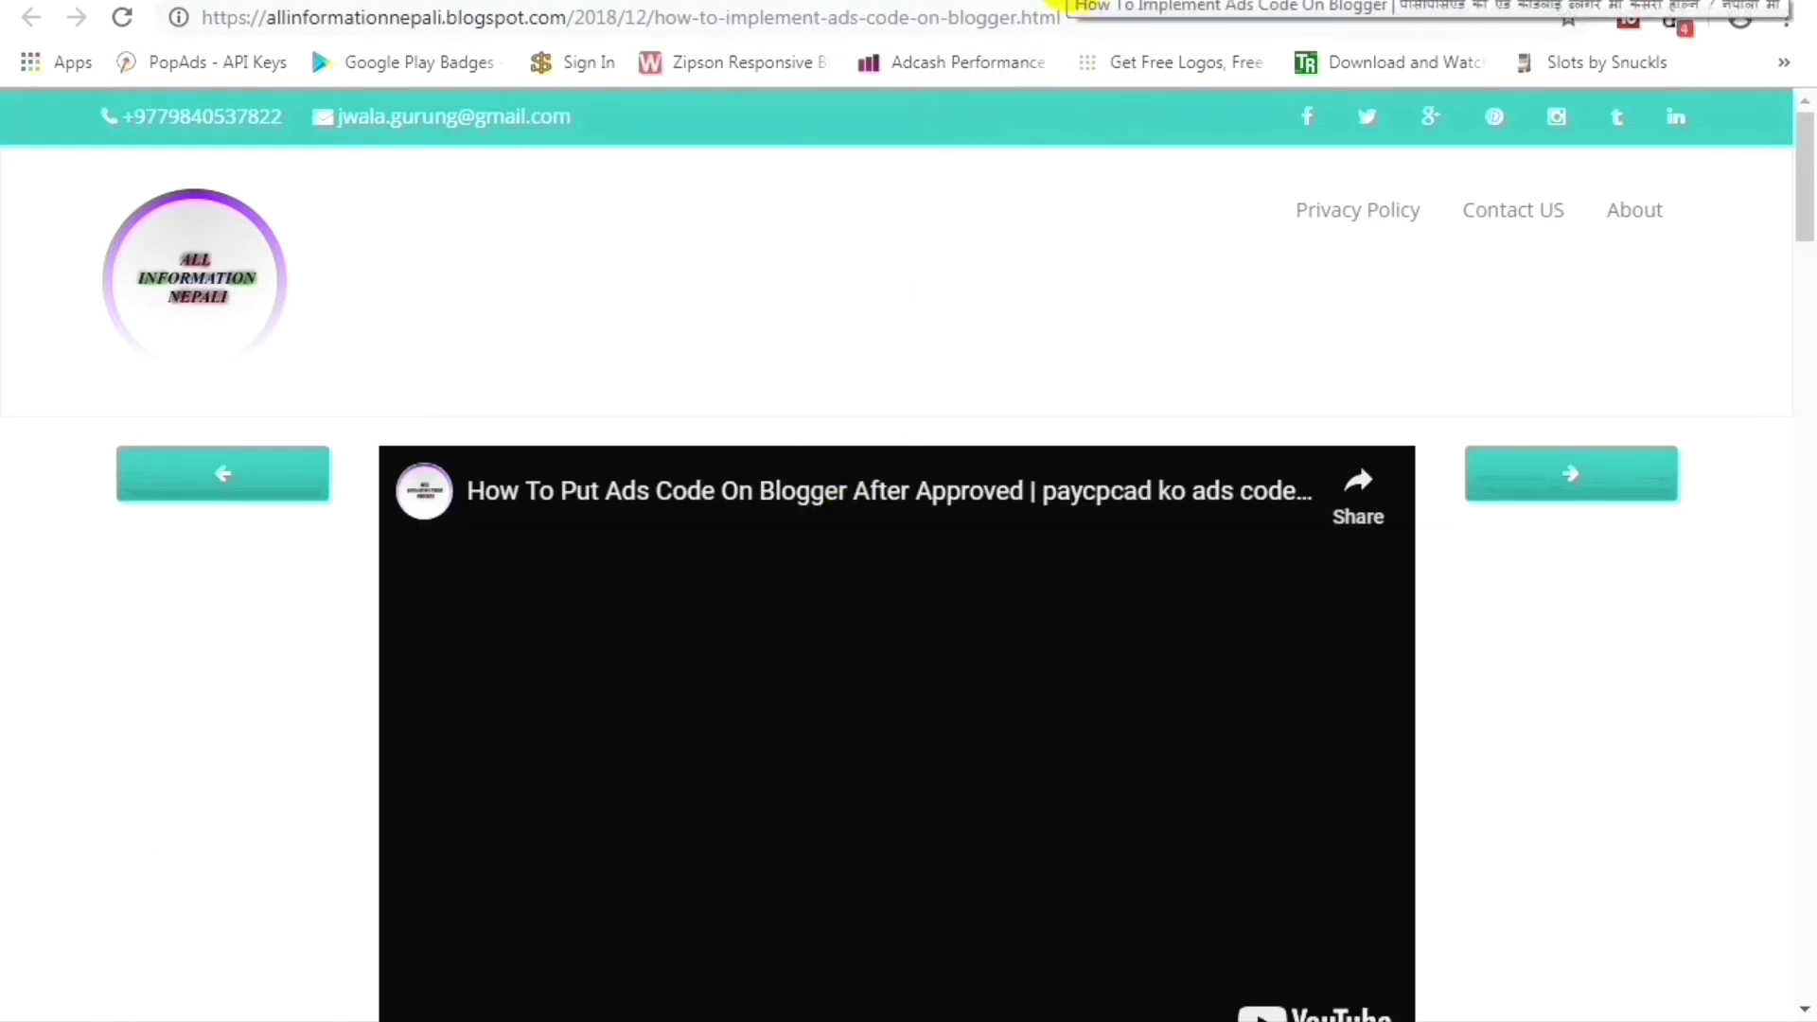
Scroll to the live post's embedded video, confirm it is playing, and pause it.
key("ctrl+Tab")
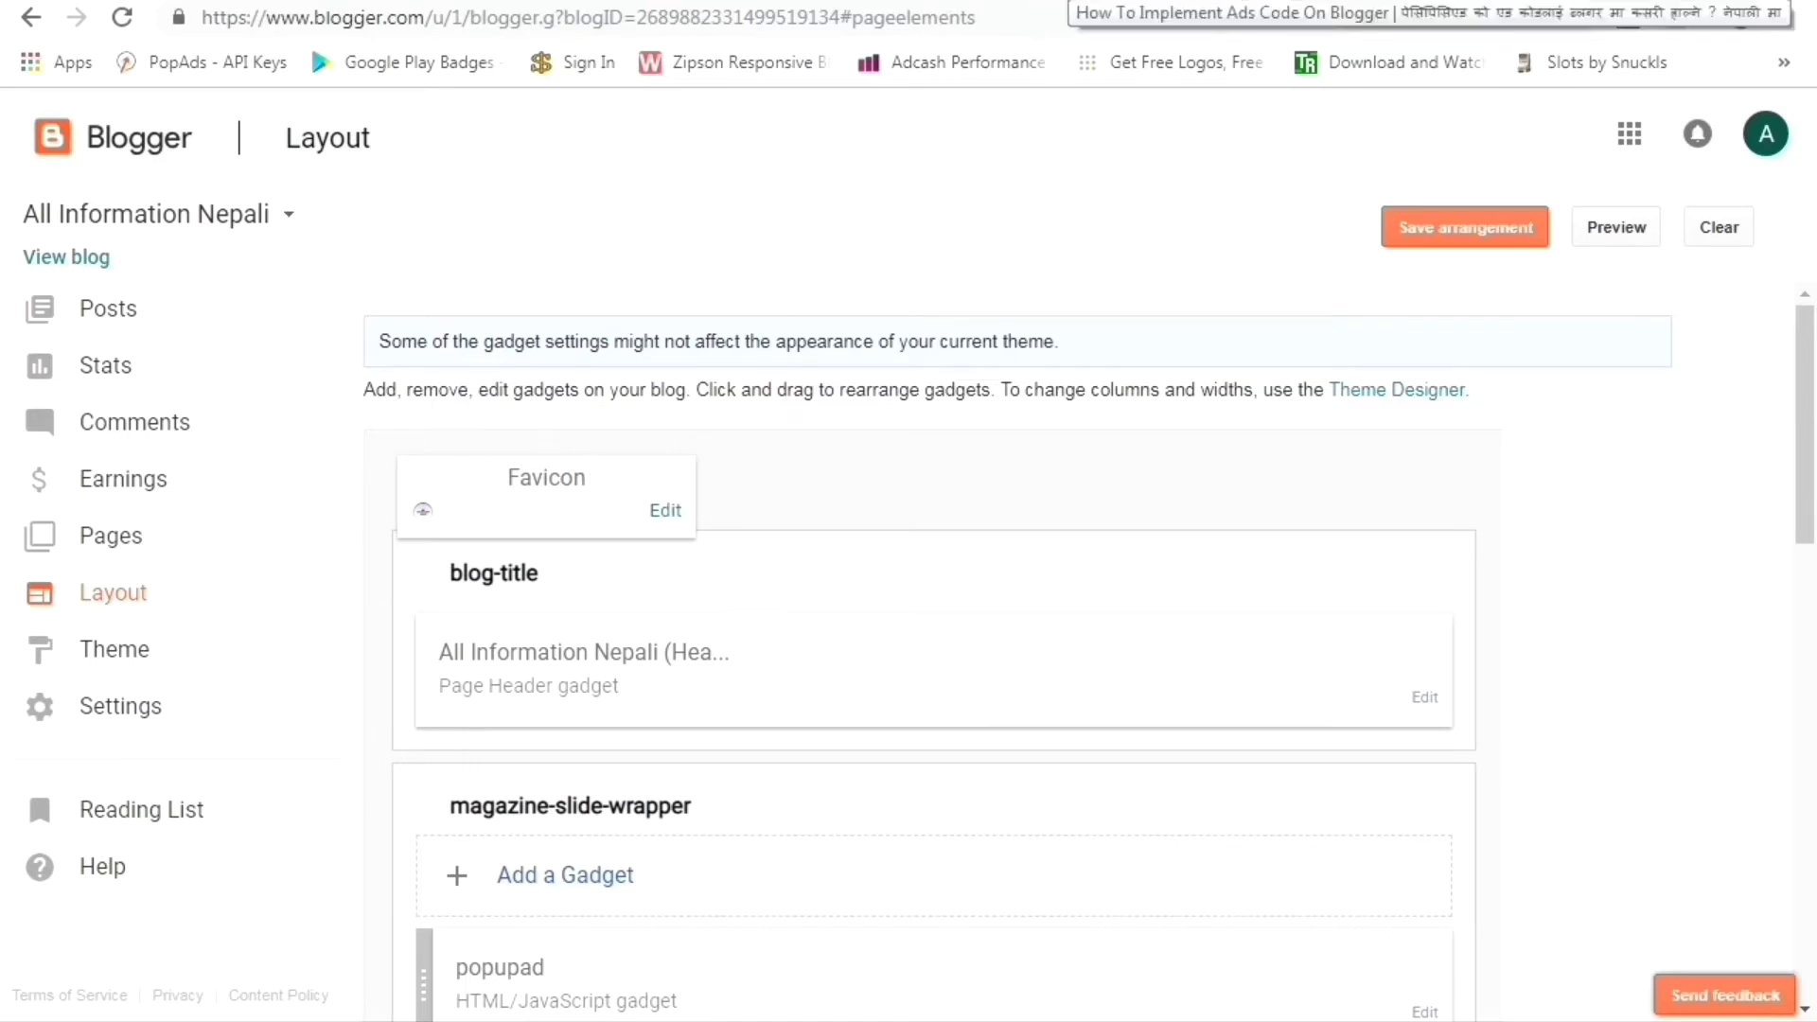
key("ctrl+Tab")
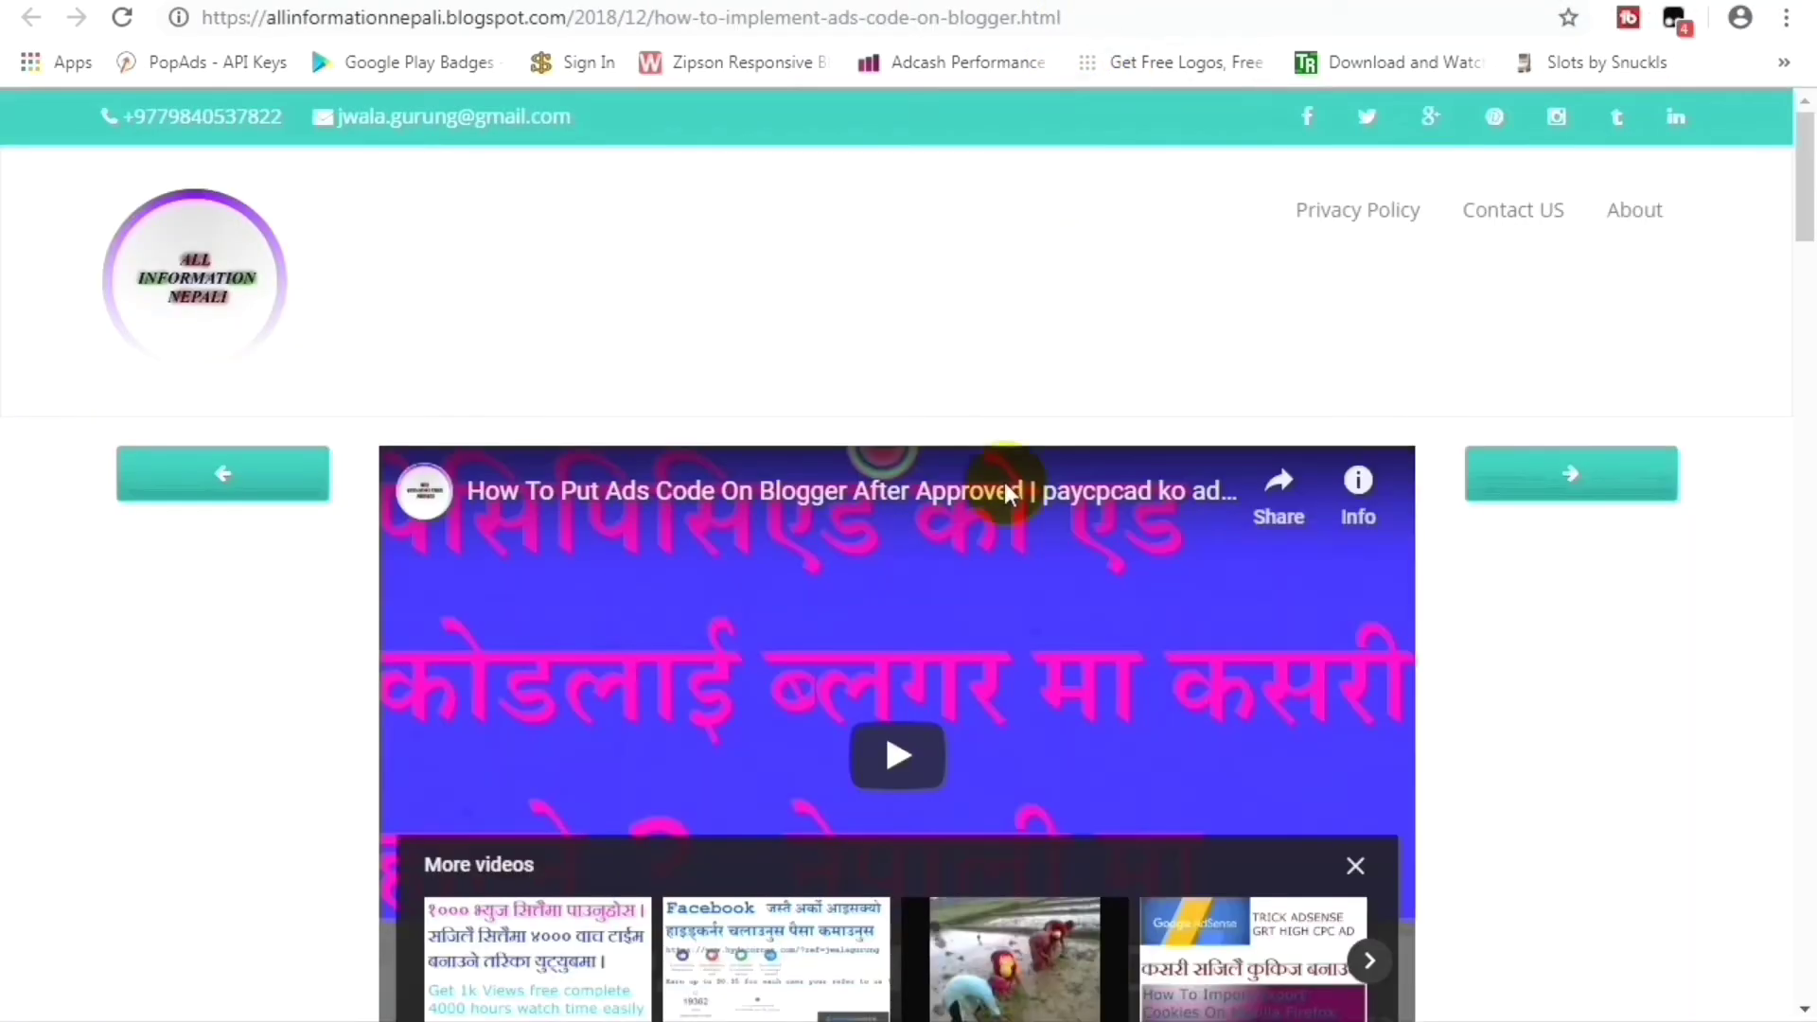
scroll(662, 527, "down", 6)
scroll(598, 636, "down", 20)
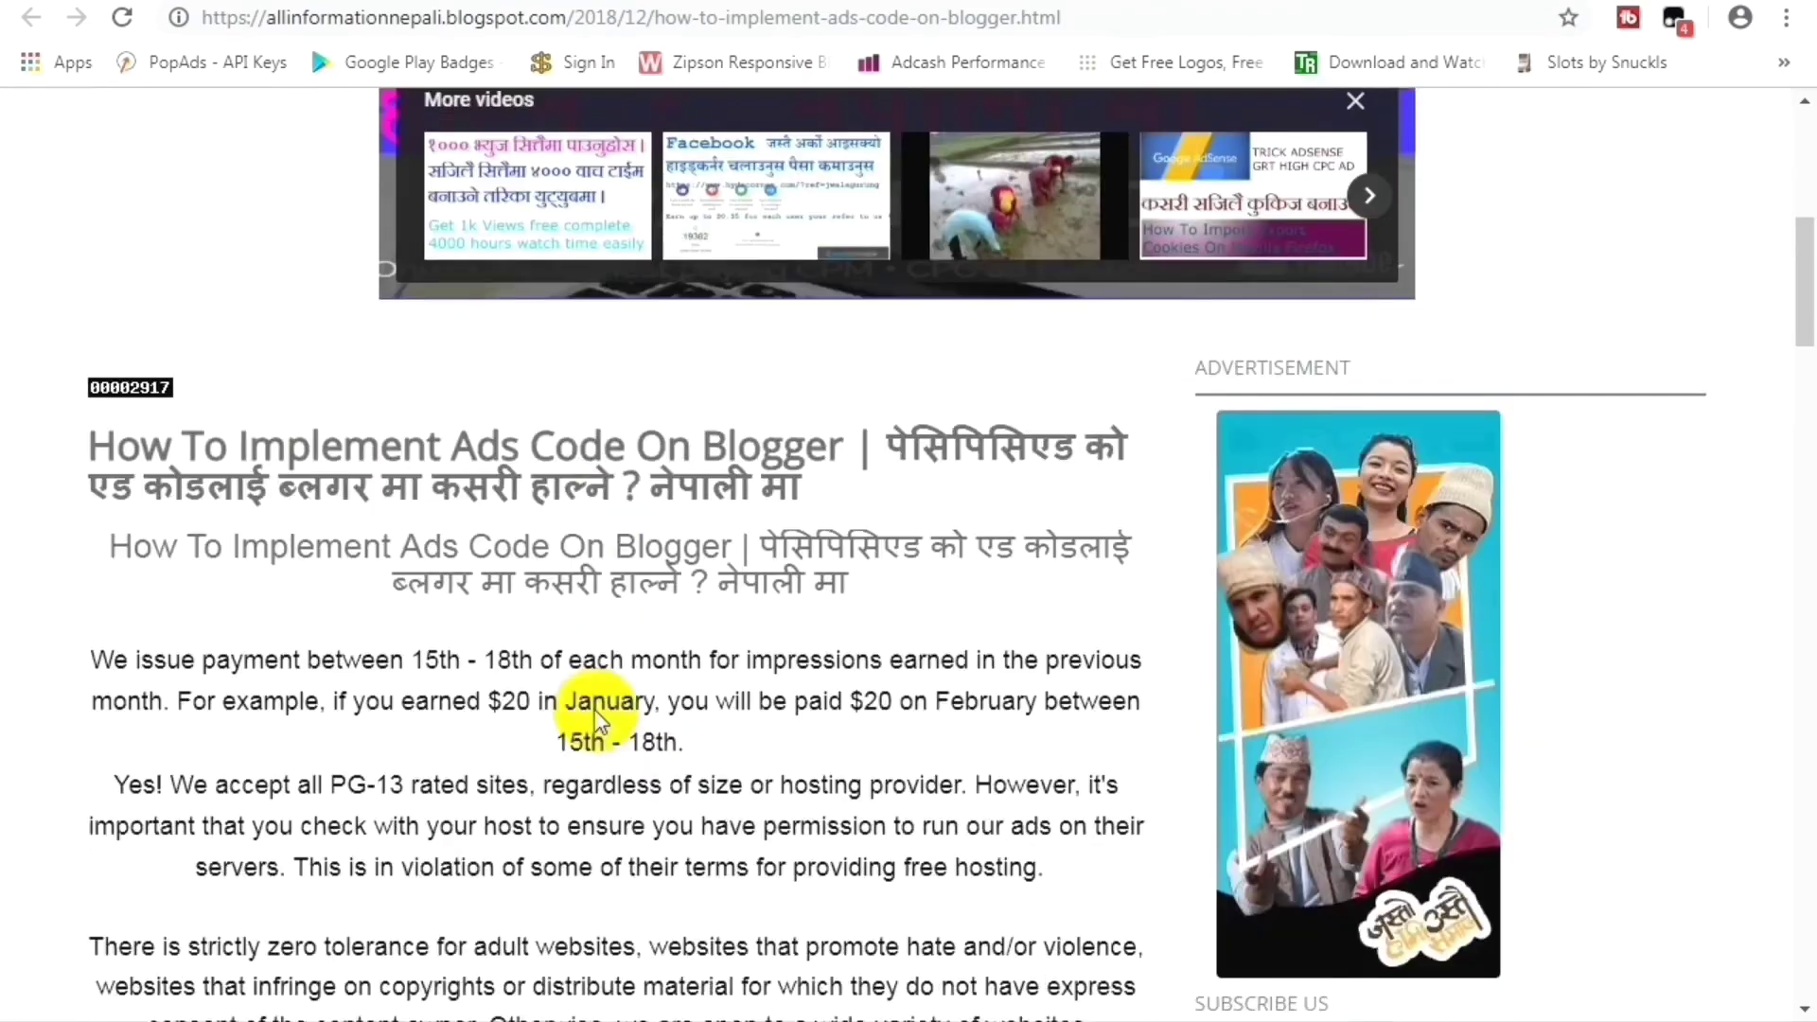
scroll(598, 726, "down", 20)
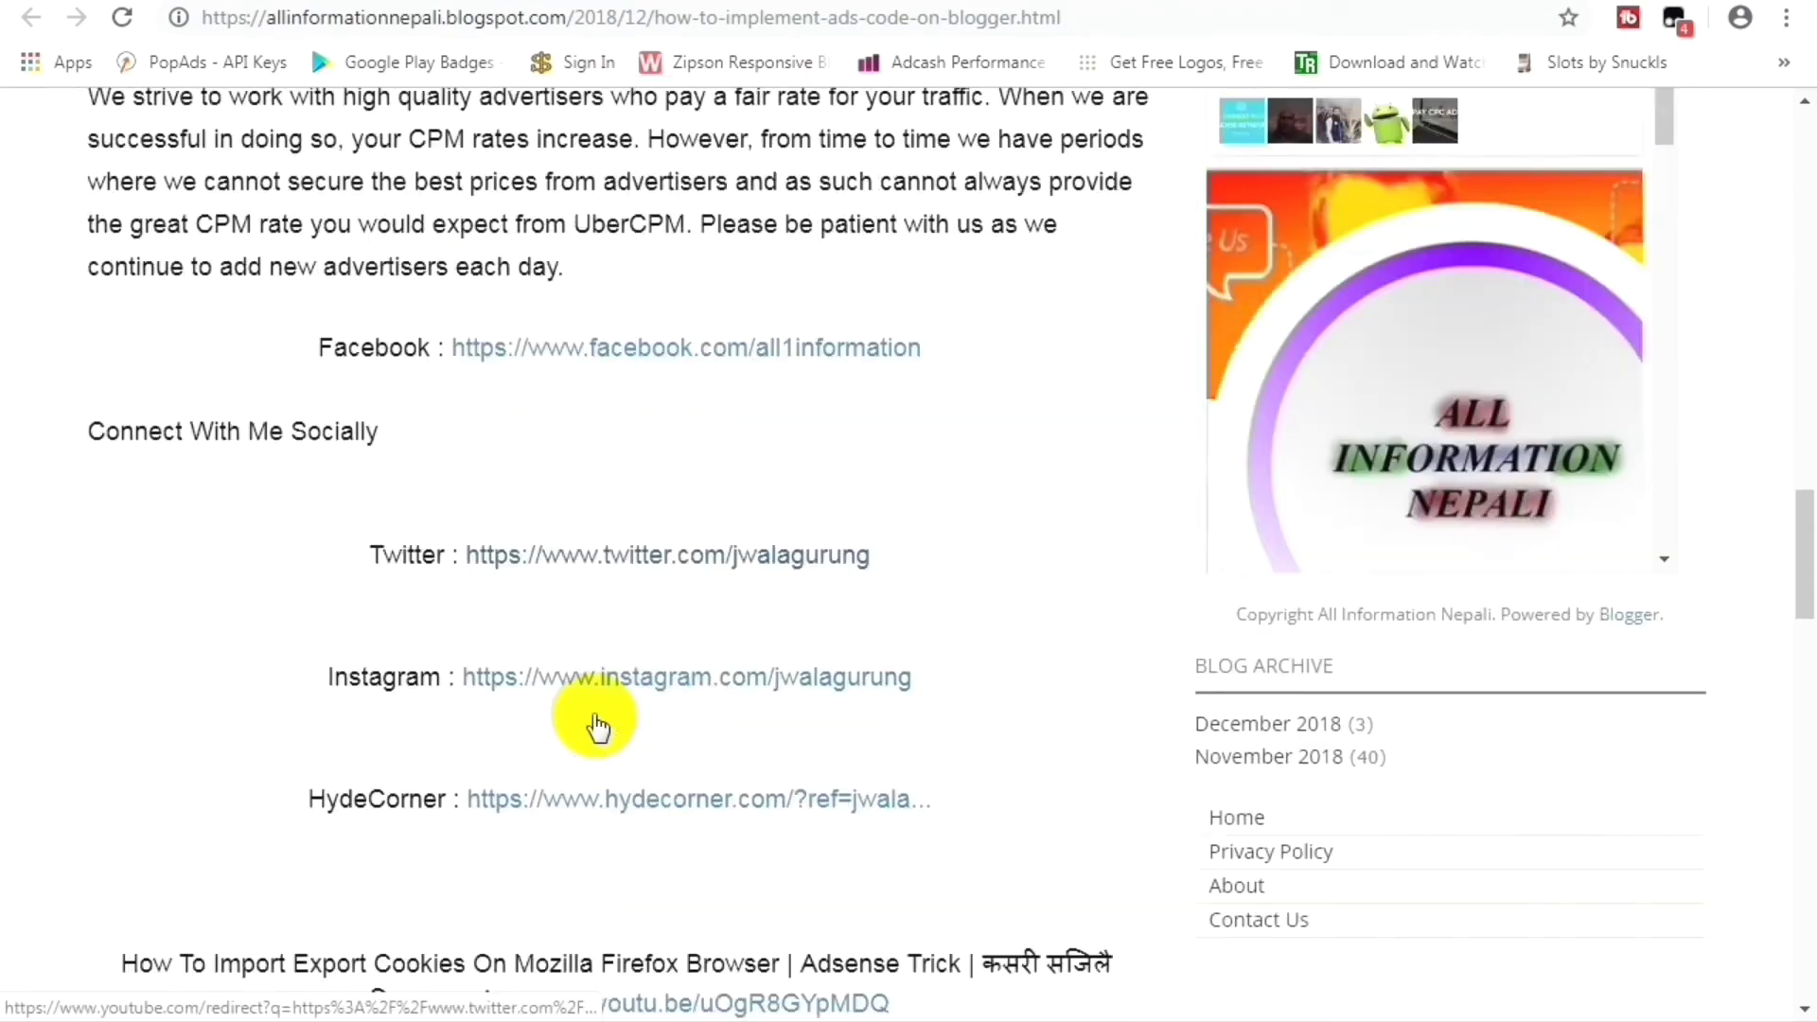
scroll(649, 511, "up", 3)
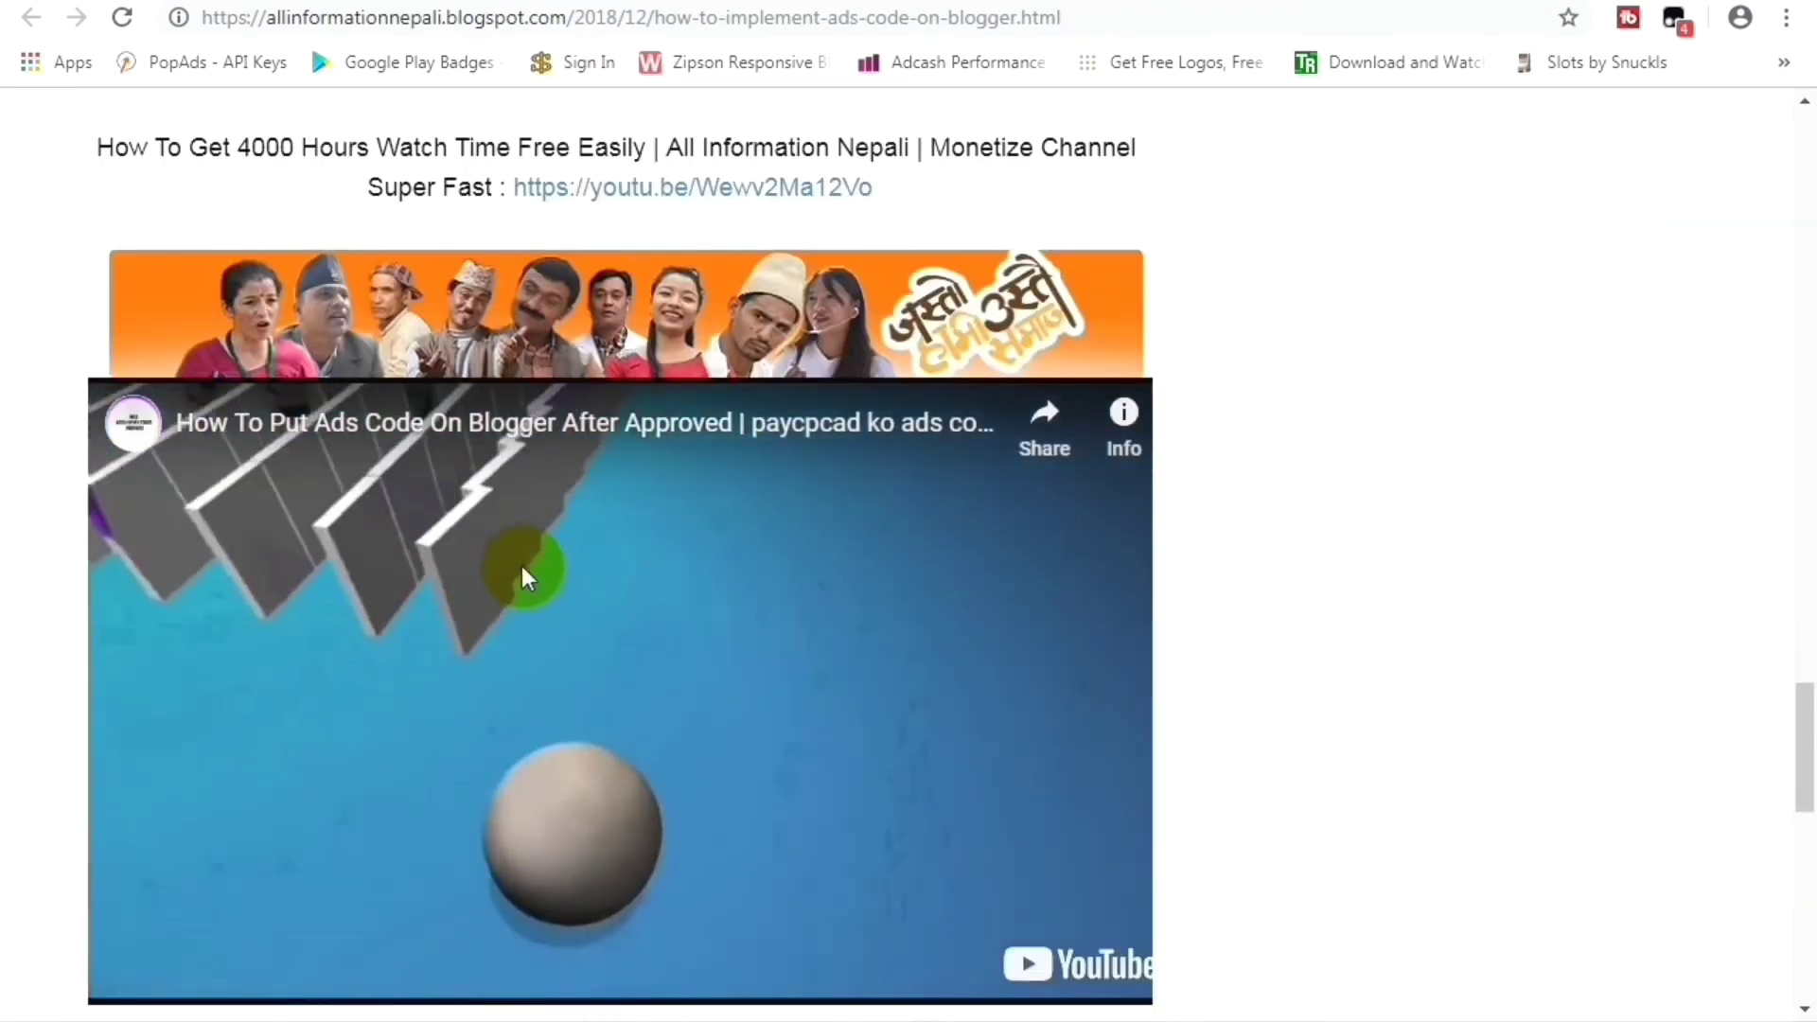
scroll(521, 565, "up", 1)
scroll(521, 566, "down", 5)
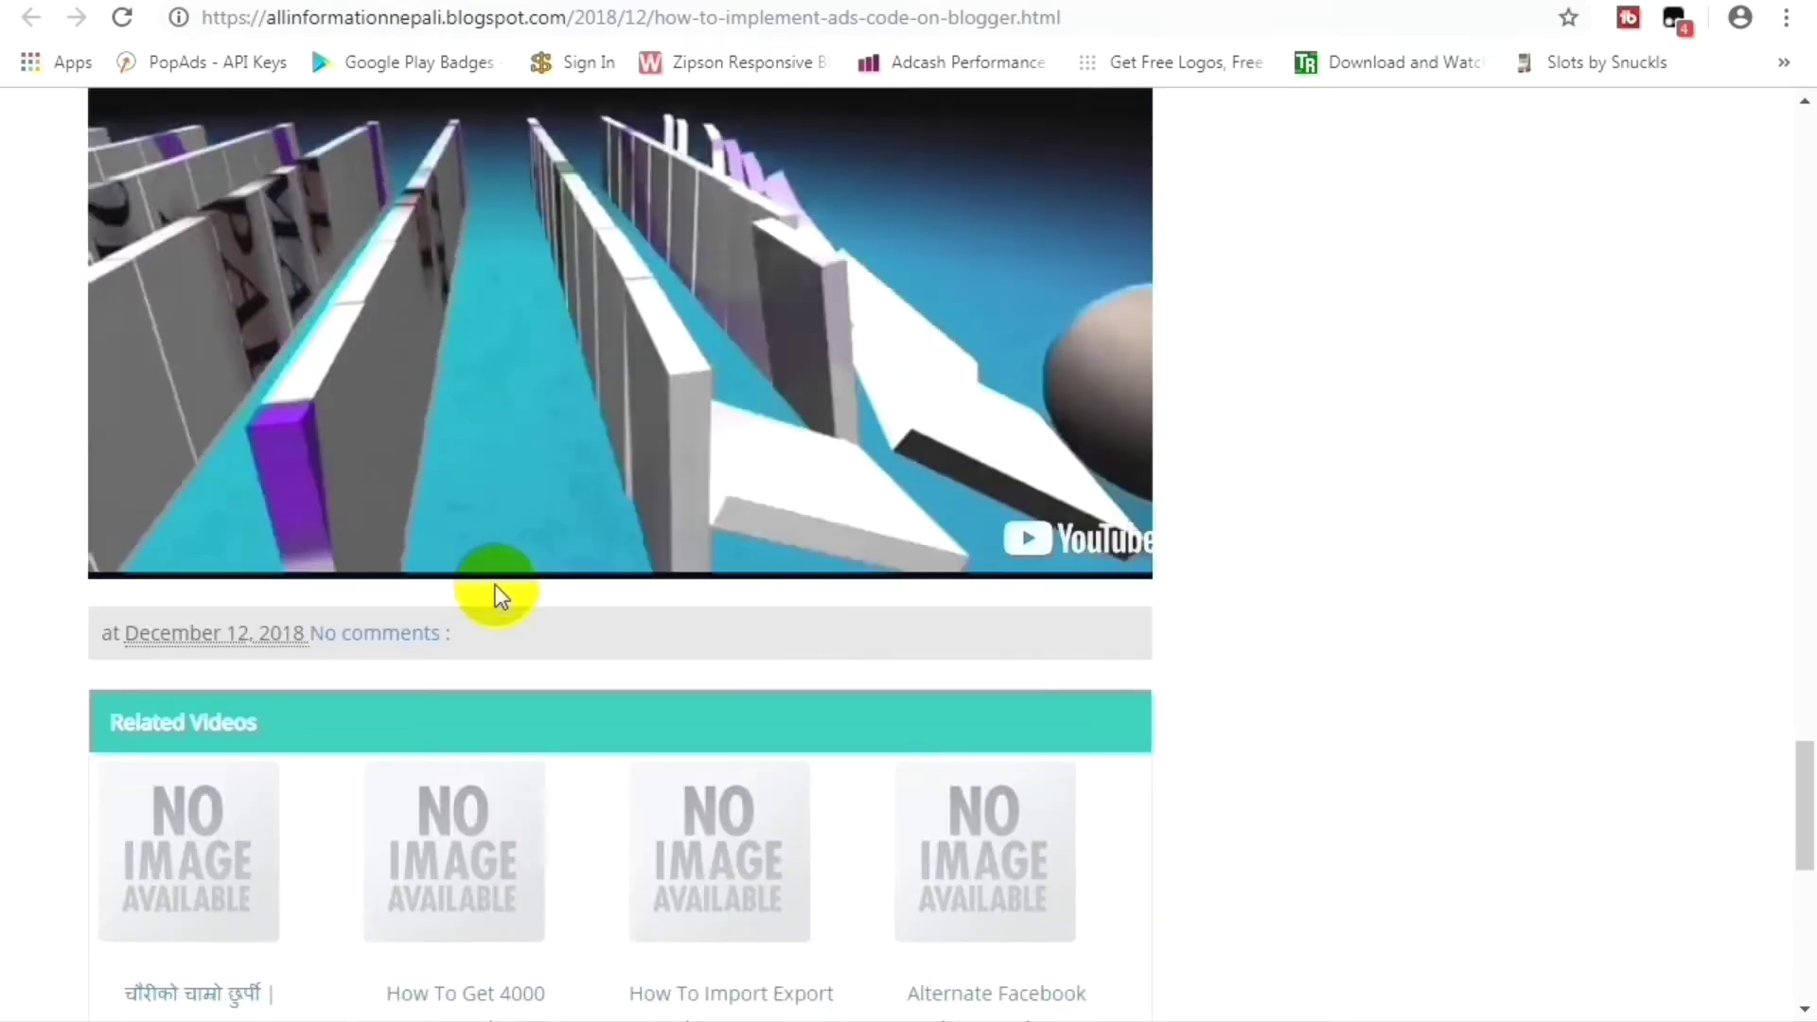
scroll(496, 585, "up", 3)
left_click(602, 502)
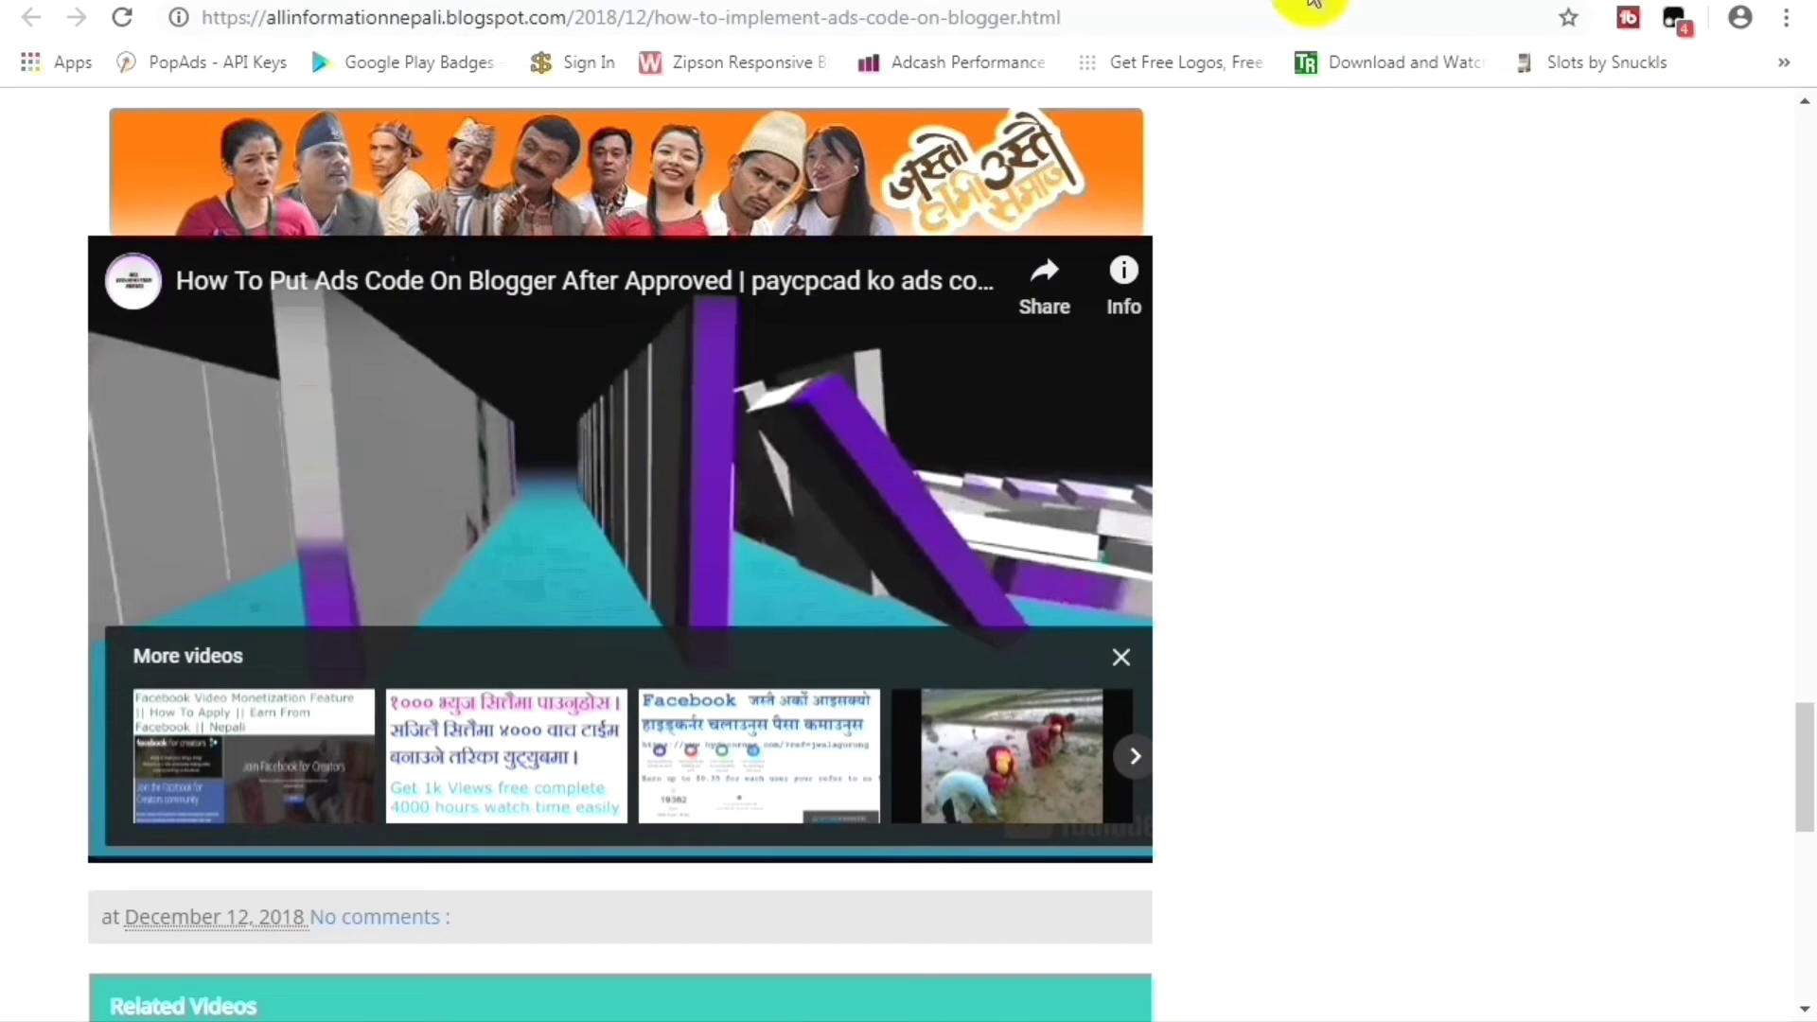
scroll(1217, 12, "up", 12)
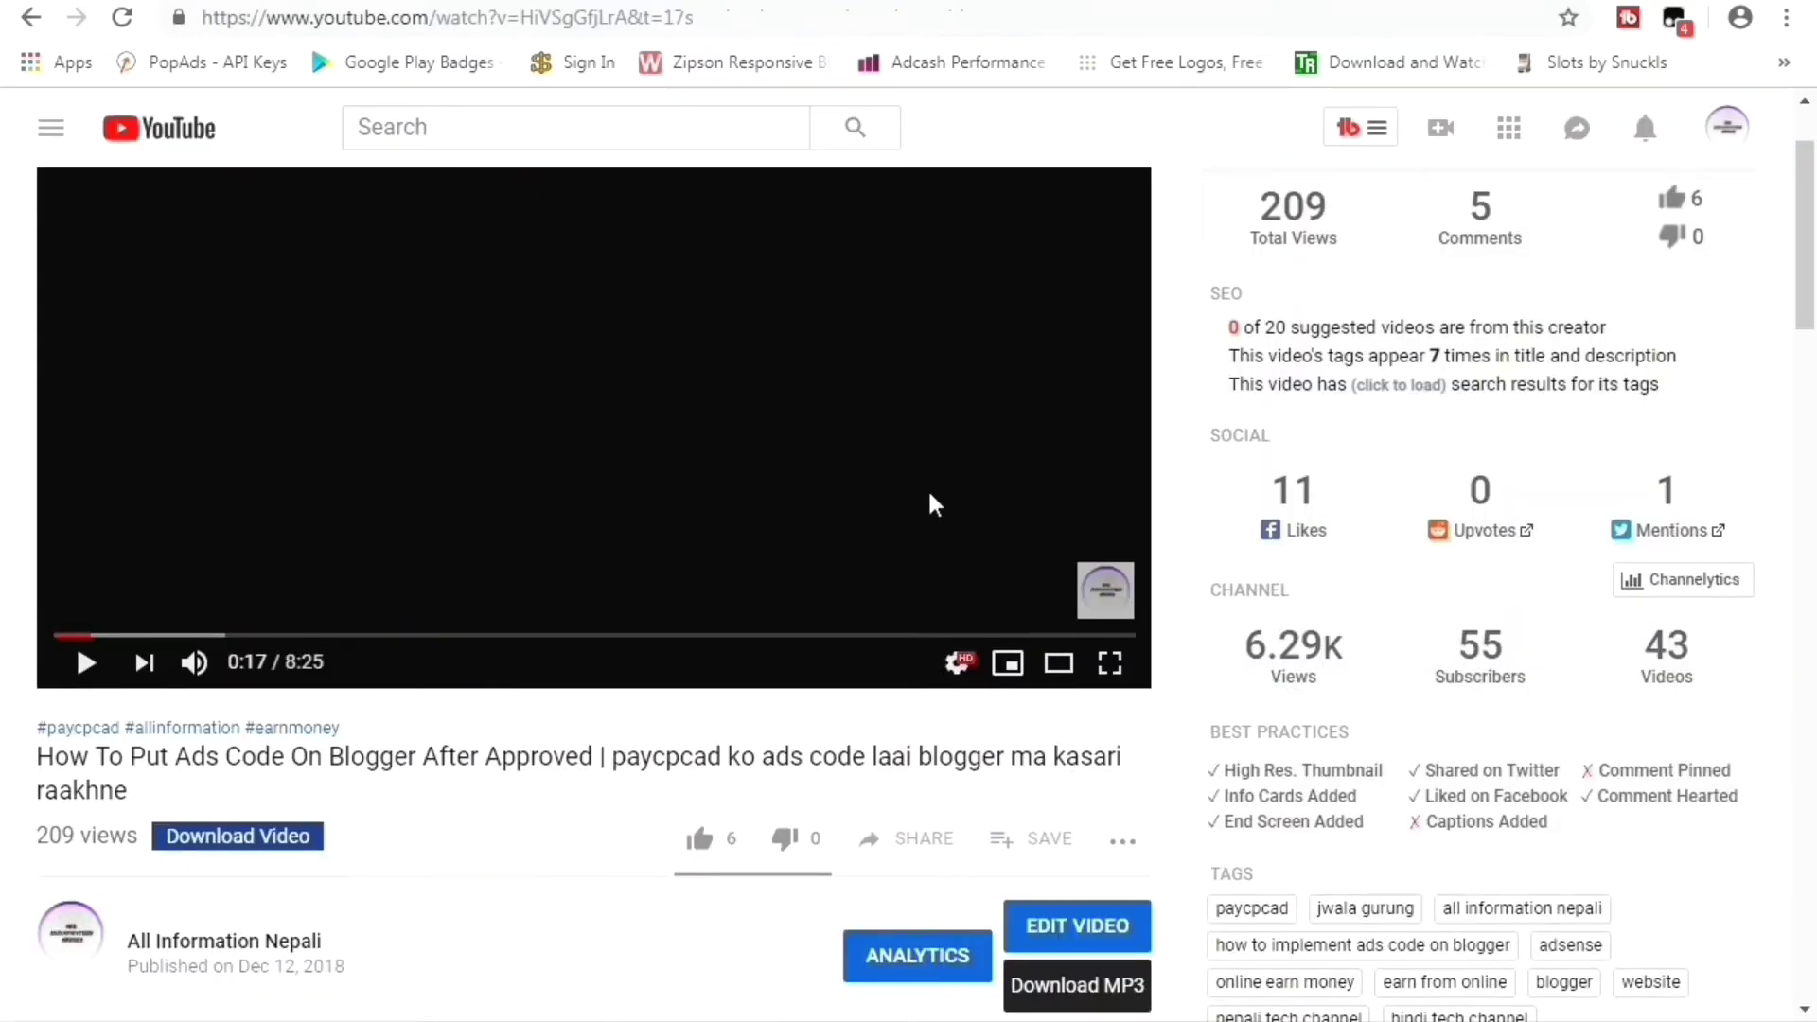
Go to the All Information Nepali channel through the account menu's My channel, then its About tab.
left_click(1734, 147)
left_click(1401, 247)
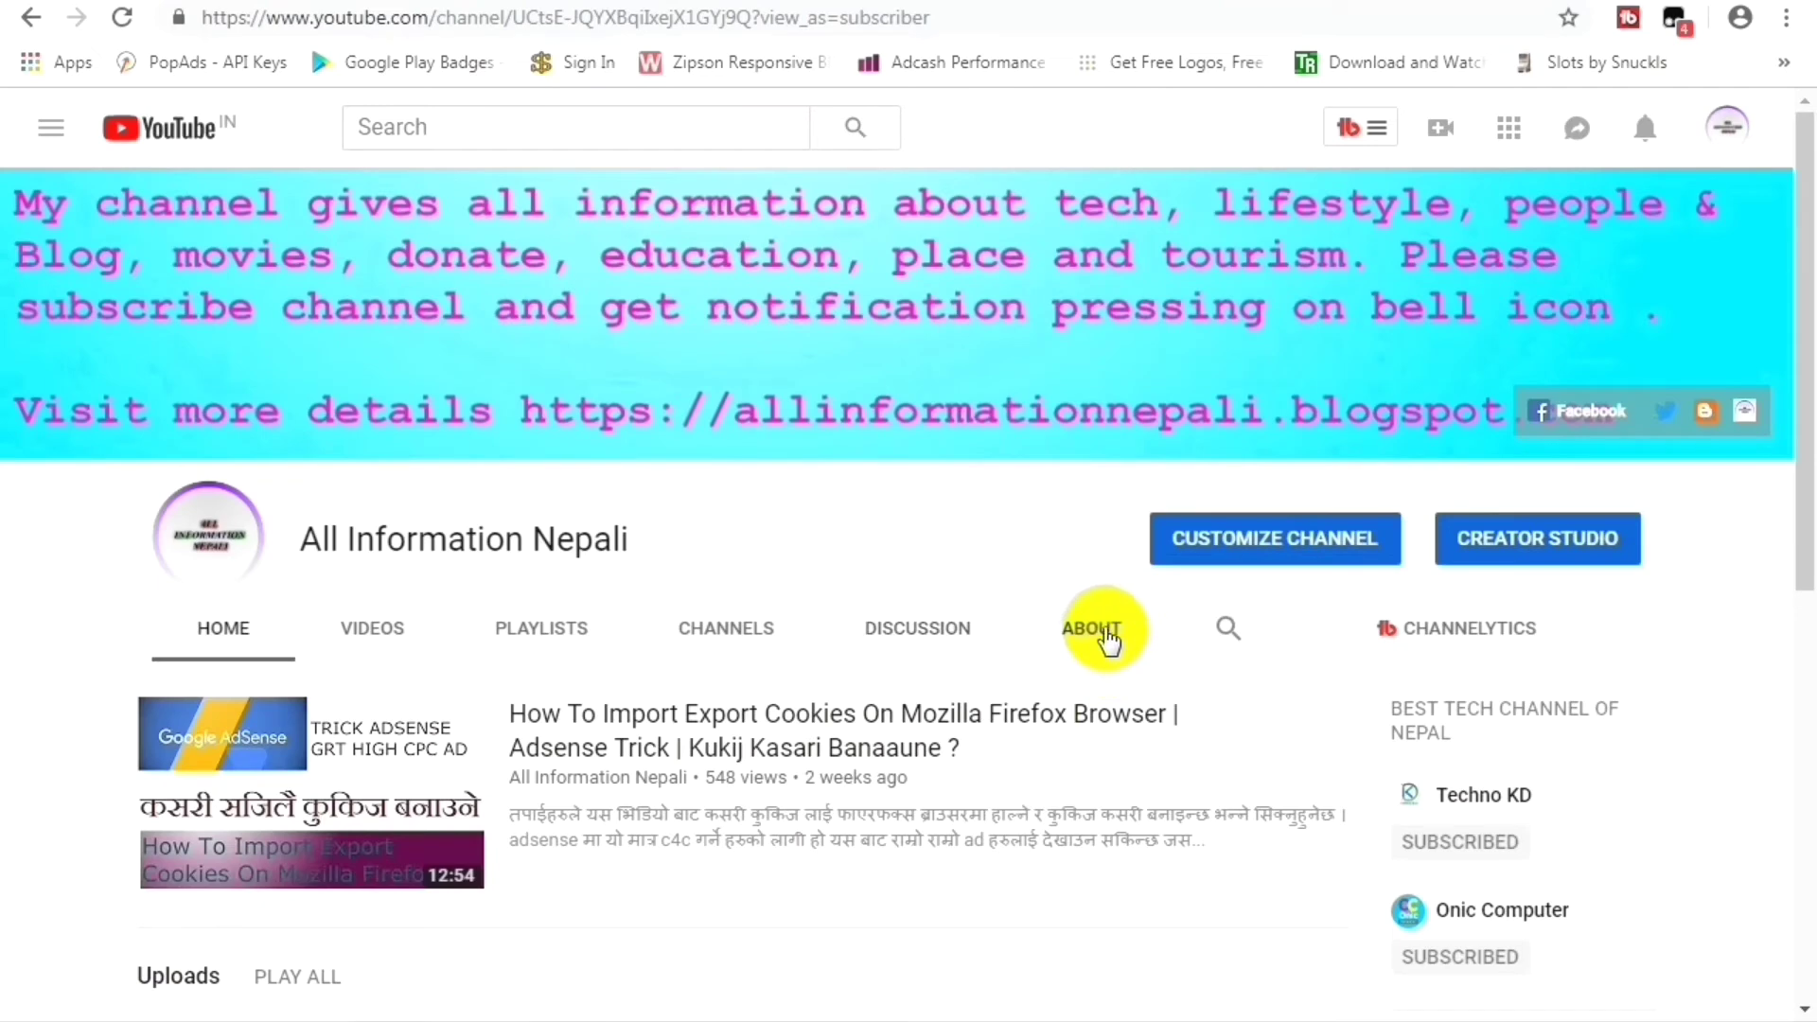
left_click(1107, 641)
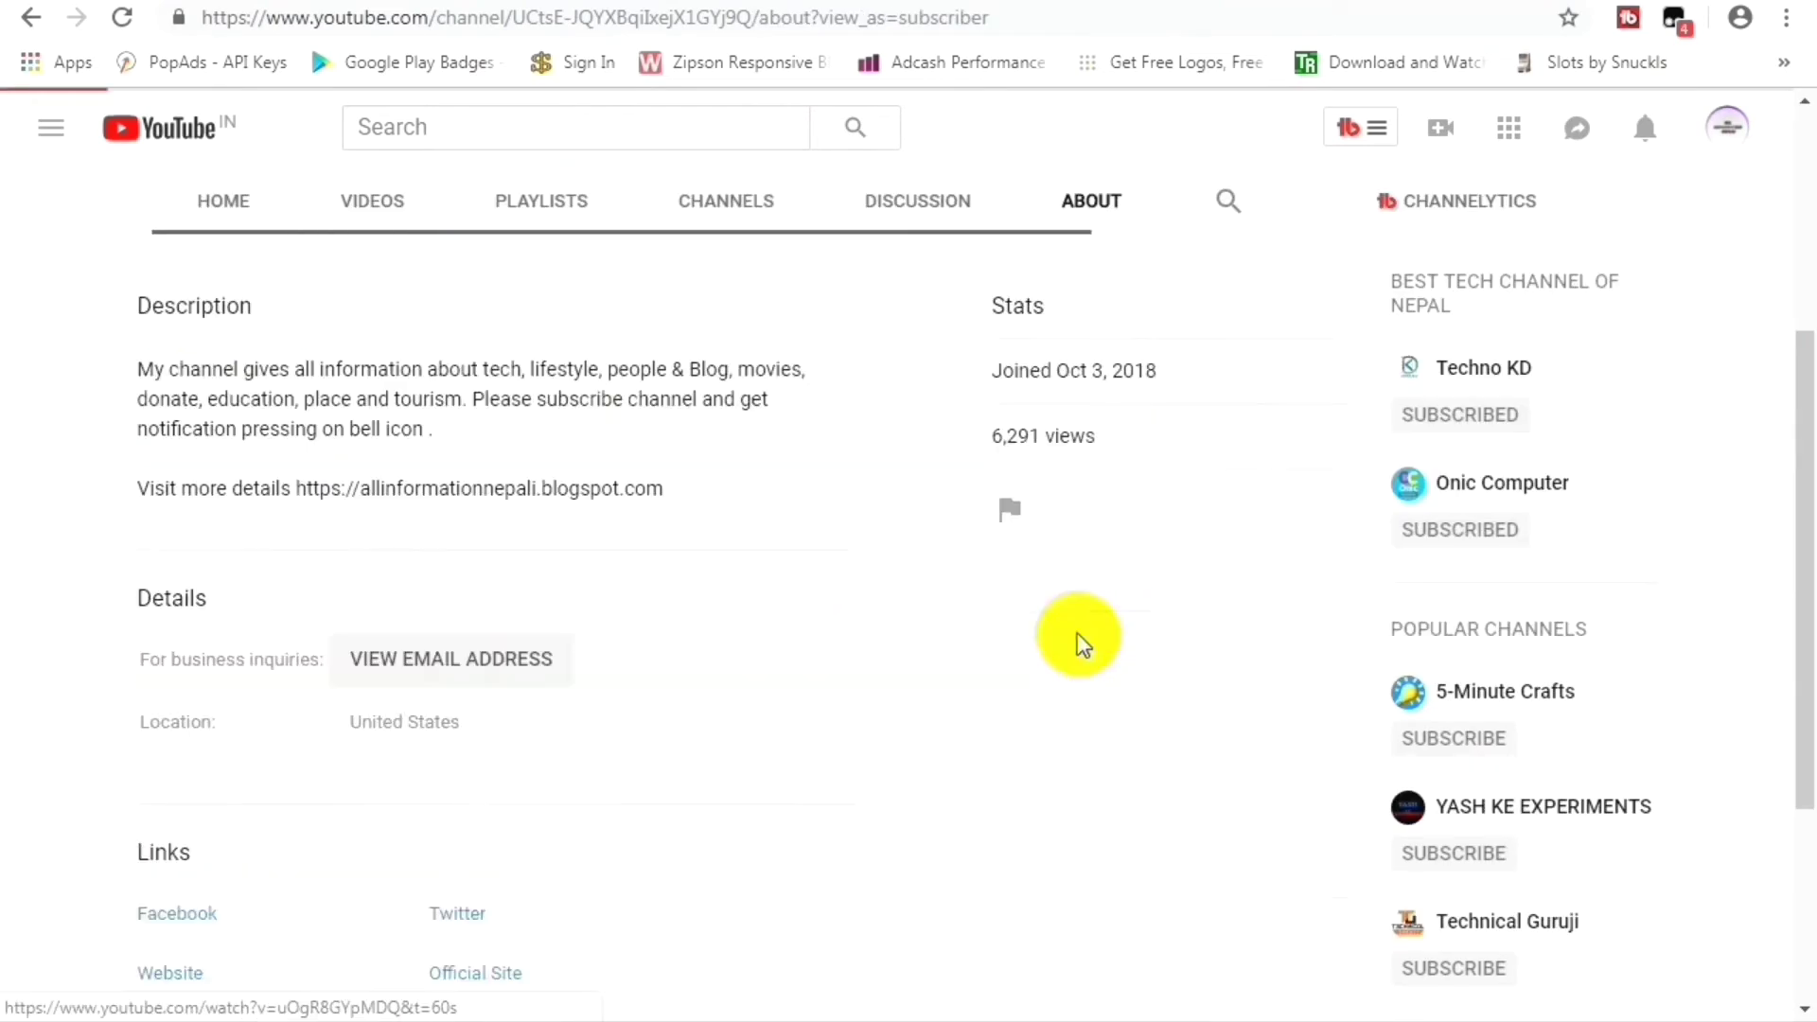